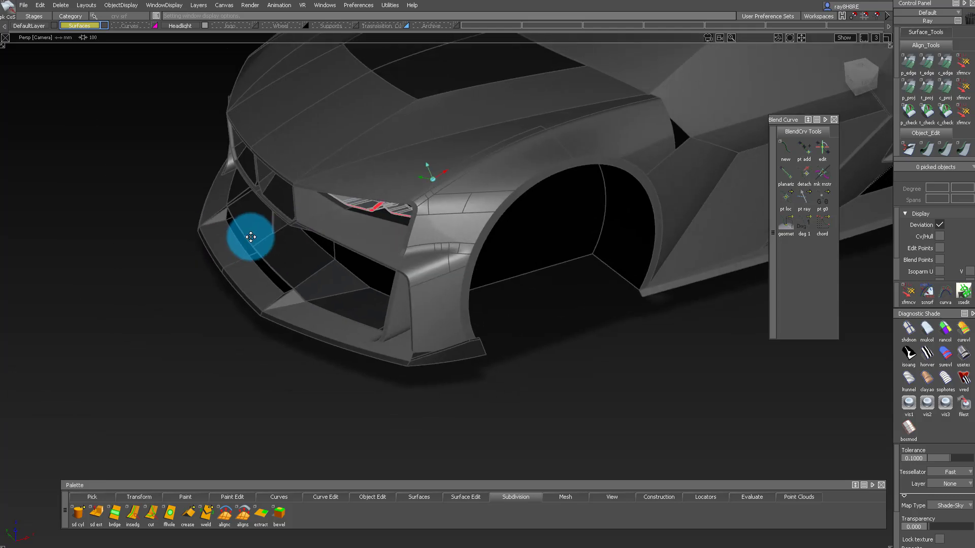
# - Examine the car's front corner, including the wheel arch, bumper side and lower splitter, from several angles
pyautogui.keyDown('alt'); pyautogui.keyDown('shift'); pyautogui.moveTo(434, 201); pyautogui.dragTo(479, 218, button='right'); pyautogui.keyUp('shift'); pyautogui.keyUp('alt')
pyautogui.keyDown('alt'); pyautogui.keyDown('shift'); pyautogui.moveTo(479, 218); pyautogui.dragTo(459, 218); pyautogui.keyUp('shift'); pyautogui.keyUp('alt')
pyautogui.keyDown('alt'); pyautogui.keyDown('shift'); pyautogui.moveTo(459, 218); pyautogui.dragTo(418, 340, button='right'); pyautogui.keyUp('shift'); pyautogui.keyUp('alt')
pyautogui.keyDown('alt'); pyautogui.keyDown('shift'); pyautogui.moveTo(418, 340); pyautogui.dragTo(472, 229, button='middle'); pyautogui.keyUp('shift'); pyautogui.keyUp('alt')
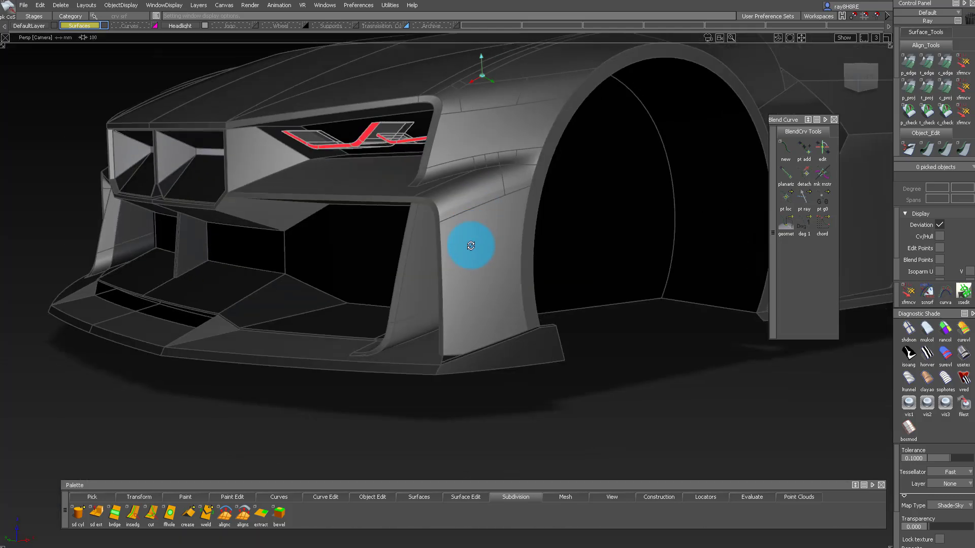
pyautogui.keyDown('alt'); pyautogui.keyDown('shift'); pyautogui.moveTo(472, 229); pyautogui.dragTo(475, 348); pyautogui.keyUp('shift'); pyautogui.keyUp('alt')
pyautogui.keyDown('alt'); pyautogui.keyDown('shift'); pyautogui.moveTo(475, 347); pyautogui.dragTo(474, 386, button='middle'); pyautogui.keyUp('shift'); pyautogui.keyUp('alt')
pyautogui.keyDown('alt'); pyautogui.keyDown('shift'); pyautogui.moveTo(482, 245); pyautogui.dragTo(563, 254, button='right'); pyautogui.keyUp('shift'); pyautogui.keyUp('alt')
pyautogui.keyDown('alt'); pyautogui.keyDown('shift'); pyautogui.moveTo(564, 254); pyautogui.dragTo(604, 239); pyautogui.keyUp('shift'); pyautogui.keyUp('alt')
pyautogui.keyDown('alt'); pyautogui.keyDown('shift'); pyautogui.moveTo(506, 146); pyautogui.dragTo(451, 338); pyautogui.keyUp('shift'); pyautogui.keyUp('alt')
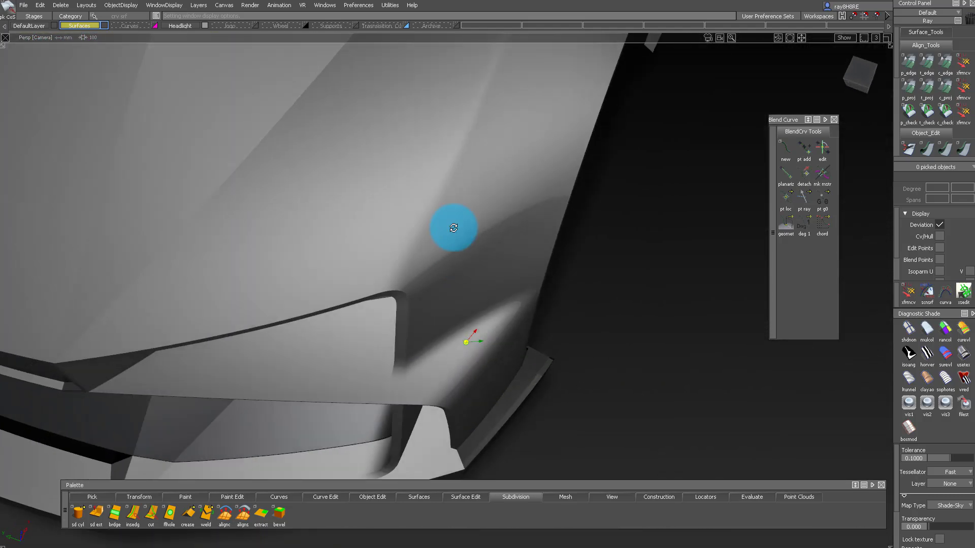
# - Examine the rounded corners of the headlight opening and the blended crease running onto the front fender
pyautogui.keyDown('alt'); pyautogui.keyDown('shift'); pyautogui.moveTo(453, 228); pyautogui.dragTo(495, 233); pyautogui.keyUp('shift'); pyautogui.keyUp('alt')
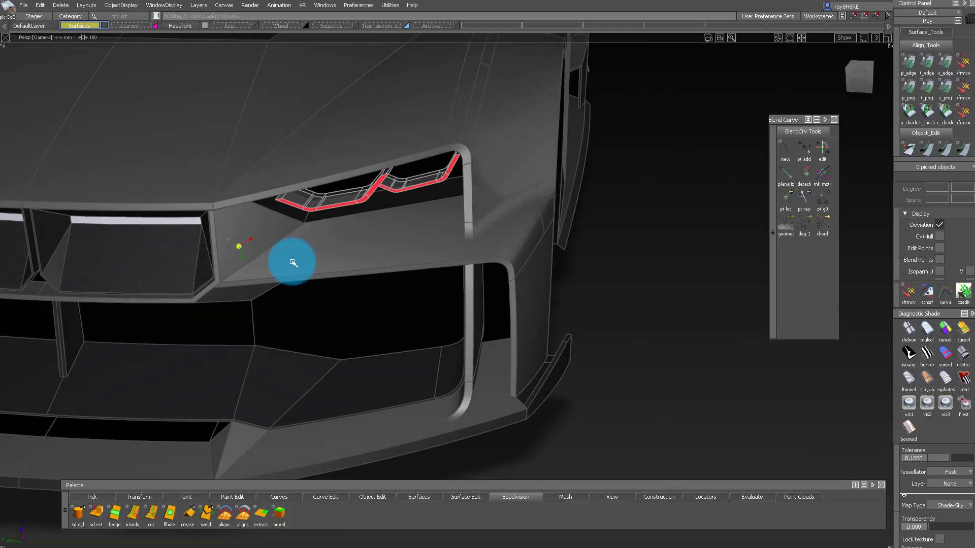
pyautogui.keyDown('alt'); pyautogui.keyDown('shift'); pyautogui.moveTo(293, 262); pyautogui.dragTo(371, 408); pyautogui.keyUp('shift'); pyautogui.keyUp('alt')
pyautogui.keyDown('alt'); pyautogui.keyDown('shift'); pyautogui.moveTo(374, 264); pyautogui.dragTo(446, 260); pyautogui.keyUp('shift'); pyautogui.keyUp('alt')
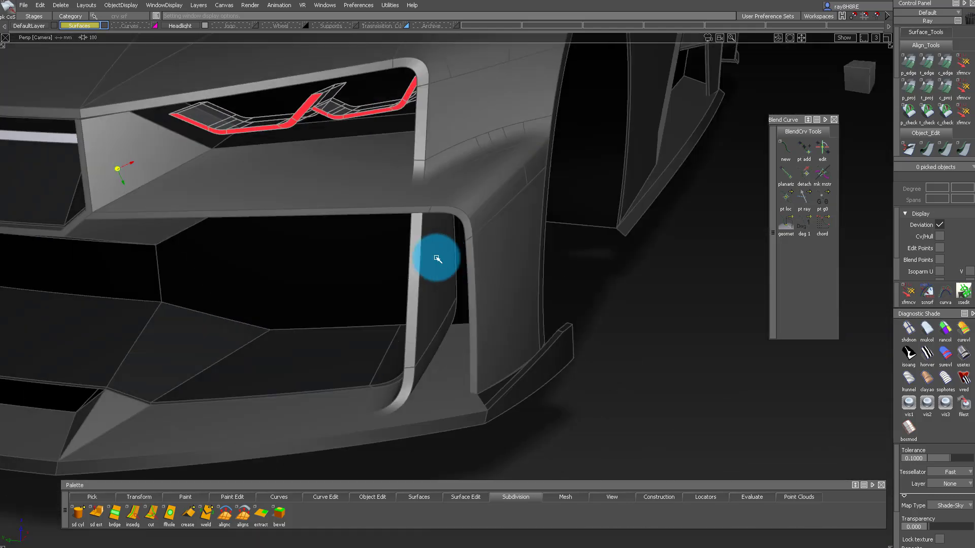
pyautogui.keyDown('alt'); pyautogui.keyDown('shift'); pyautogui.moveTo(291, 228); pyautogui.dragTo(547, 280); pyautogui.keyUp('shift'); pyautogui.keyUp('alt')
pyautogui.keyDown('alt'); pyautogui.keyDown('shift'); pyautogui.moveTo(330, 234); pyautogui.dragTo(461, 280); pyautogui.keyUp('shift'); pyautogui.keyUp('alt')
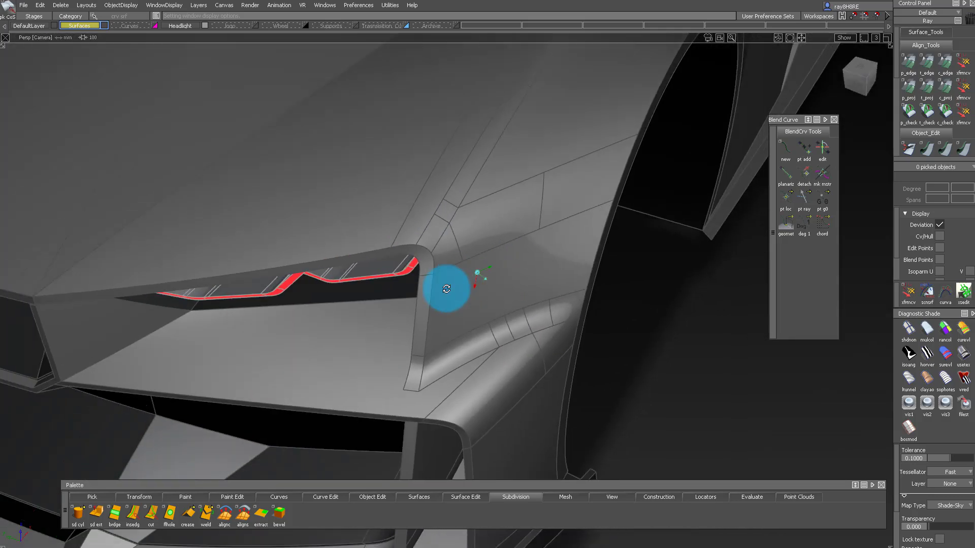
pyautogui.keyDown('alt'); pyautogui.keyDown('shift'); pyautogui.moveTo(523, 147); pyautogui.dragTo(609, 153); pyautogui.keyUp('shift'); pyautogui.keyUp('alt')
pyautogui.keyDown('alt'); pyautogui.keyDown('shift'); pyautogui.moveTo(555, 247); pyautogui.dragTo(448, 289); pyautogui.keyUp('shift'); pyautogui.keyUp('alt')
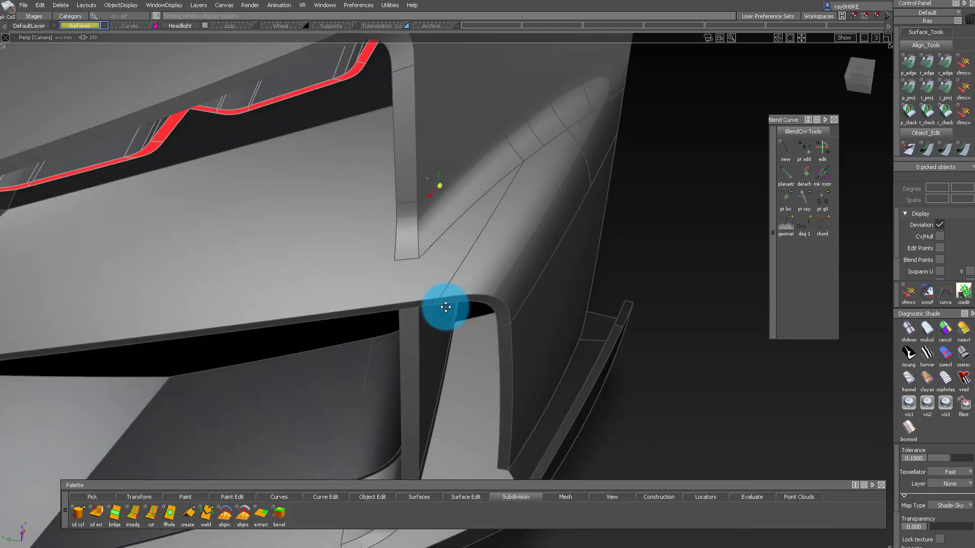
pyautogui.keyDown('alt'); pyautogui.keyDown('shift'); pyautogui.moveTo(448, 289); pyautogui.dragTo(428, 351, button='middle'); pyautogui.keyUp('shift'); pyautogui.keyUp('alt')
pyautogui.keyDown('alt'); pyautogui.keyDown('shift'); pyautogui.moveTo(428, 350); pyautogui.dragTo(263, 176); pyautogui.keyUp('shift'); pyautogui.keyUp('alt')
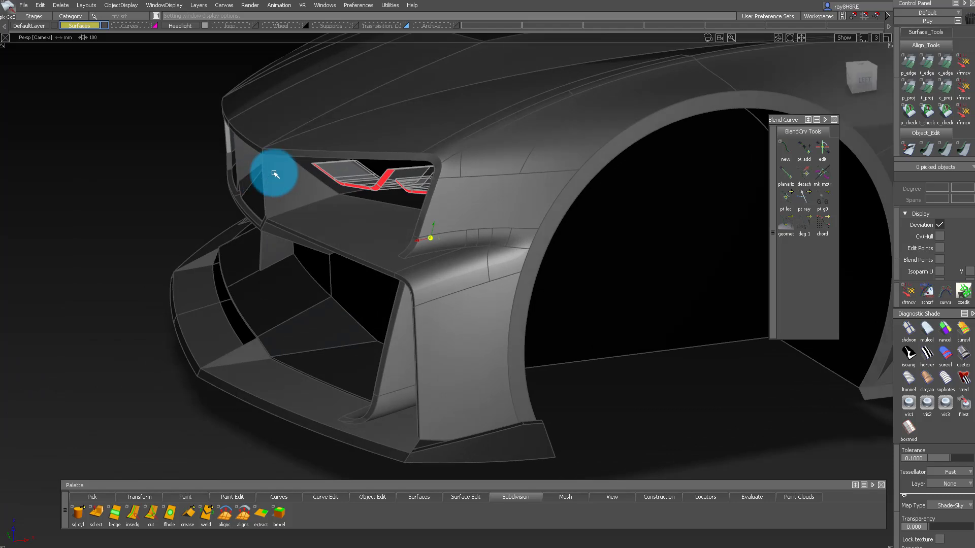
# - Examine how the headlight opening, grille and lower intake frames line up from the side and the front
pyautogui.keyDown('alt'); pyautogui.keyDown('shift'); pyautogui.moveTo(263, 176); pyautogui.dragTo(496, 181, button='right'); pyautogui.keyUp('shift'); pyautogui.keyUp('alt')
pyautogui.keyDown('alt'); pyautogui.keyDown('shift'); pyautogui.moveTo(496, 180); pyautogui.dragTo(532, 297, button='middle'); pyautogui.keyUp('shift'); pyautogui.keyUp('alt')
pyautogui.keyDown('alt'); pyautogui.keyDown('shift'); pyautogui.moveTo(443, 198); pyautogui.dragTo(494, 263, button='right'); pyautogui.keyUp('shift'); pyautogui.keyUp('alt')
pyautogui.keyDown('alt'); pyautogui.keyDown('shift'); pyautogui.moveTo(494, 264); pyautogui.dragTo(479, 226); pyautogui.keyUp('shift'); pyautogui.keyUp('alt')
pyautogui.keyDown('alt'); pyautogui.keyDown('shift'); pyautogui.moveTo(479, 226); pyautogui.dragTo(537, 321, button='right'); pyautogui.keyUp('shift'); pyautogui.keyUp('alt')
pyautogui.keyDown('alt'); pyautogui.keyDown('shift'); pyautogui.moveTo(537, 322); pyautogui.dragTo(599, 203, button='middle'); pyautogui.keyUp('shift'); pyautogui.keyUp('alt')
pyautogui.keyDown('alt'); pyautogui.keyDown('shift'); pyautogui.moveTo(599, 203); pyautogui.dragTo(568, 233, button='right'); pyautogui.keyUp('shift'); pyautogui.keyUp('alt')
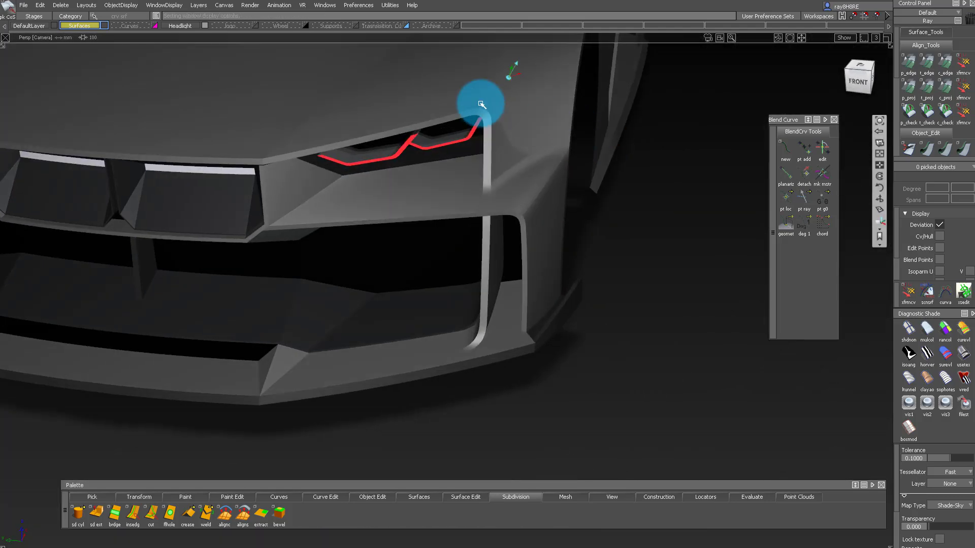
pyautogui.keyDown('alt'); pyautogui.keyDown('shift'); pyautogui.moveTo(481, 104); pyautogui.dragTo(557, 87, button='right'); pyautogui.keyUp('shift'); pyautogui.keyUp('alt')
pyautogui.keyDown('alt'); pyautogui.keyDown('shift'); pyautogui.moveTo(557, 87); pyautogui.dragTo(609, 96); pyautogui.keyUp('shift'); pyautogui.keyUp('alt')
pyautogui.keyDown('alt'); pyautogui.keyDown('shift'); pyautogui.moveTo(609, 96); pyautogui.dragTo(474, 115, button='right'); pyautogui.keyUp('shift'); pyautogui.keyUp('alt')
pyautogui.keyDown('alt'); pyautogui.keyDown('shift'); pyautogui.moveTo(474, 115); pyautogui.dragTo(383, 181); pyautogui.keyUp('shift'); pyautogui.keyUp('alt')
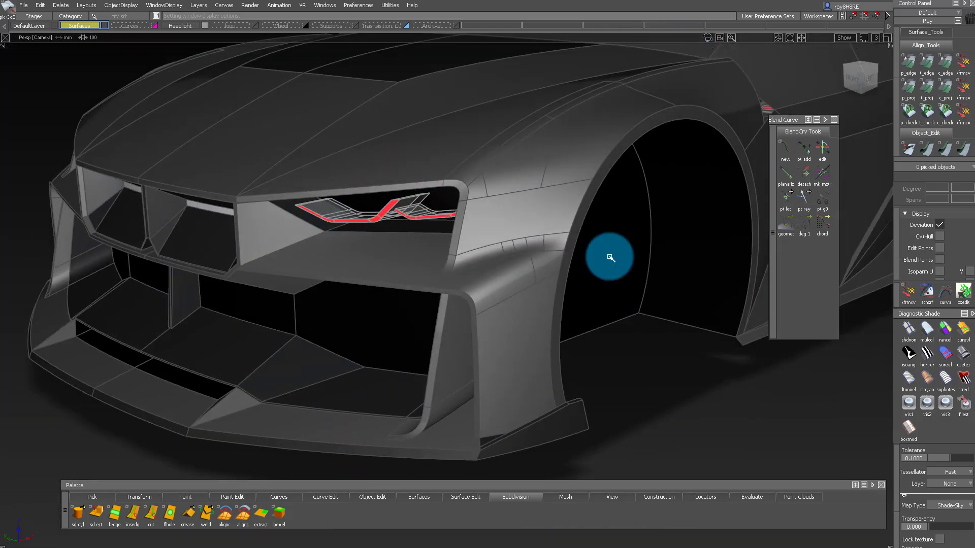
# - Examine the headlight recess with its red light strips and the vertical frame beside it up close
pyautogui.keyDown('alt'); pyautogui.keyDown('shift'); pyautogui.moveTo(491, 182); pyautogui.dragTo(566, 190, button='right'); pyautogui.keyUp('shift'); pyautogui.keyUp('alt')
pyautogui.keyDown('alt'); pyautogui.keyDown('shift'); pyautogui.moveTo(565, 189); pyautogui.dragTo(680, 124, button='middle'); pyautogui.keyUp('shift'); pyautogui.keyUp('alt')
pyautogui.keyDown('alt'); pyautogui.keyDown('shift'); pyautogui.moveTo(451, 211); pyautogui.dragTo(548, 203, button='right'); pyautogui.keyUp('shift'); pyautogui.keyUp('alt')
pyautogui.keyDown('alt'); pyautogui.keyDown('shift'); pyautogui.moveTo(548, 204); pyautogui.dragTo(449, 194); pyautogui.keyUp('shift'); pyautogui.keyUp('alt')
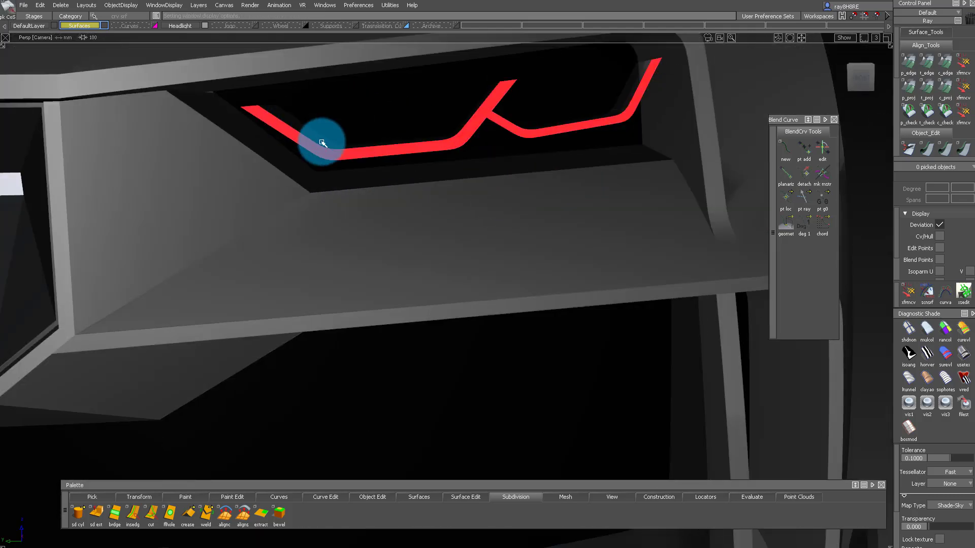
pyautogui.keyDown('alt'); pyautogui.keyDown('shift'); pyautogui.moveTo(598, 138); pyautogui.dragTo(503, 240, button='right'); pyautogui.keyUp('shift'); pyautogui.keyUp('alt')
pyautogui.keyDown('alt'); pyautogui.keyDown('shift'); pyautogui.moveTo(502, 240); pyautogui.dragTo(490, 338); pyautogui.keyUp('shift'); pyautogui.keyUp('alt')
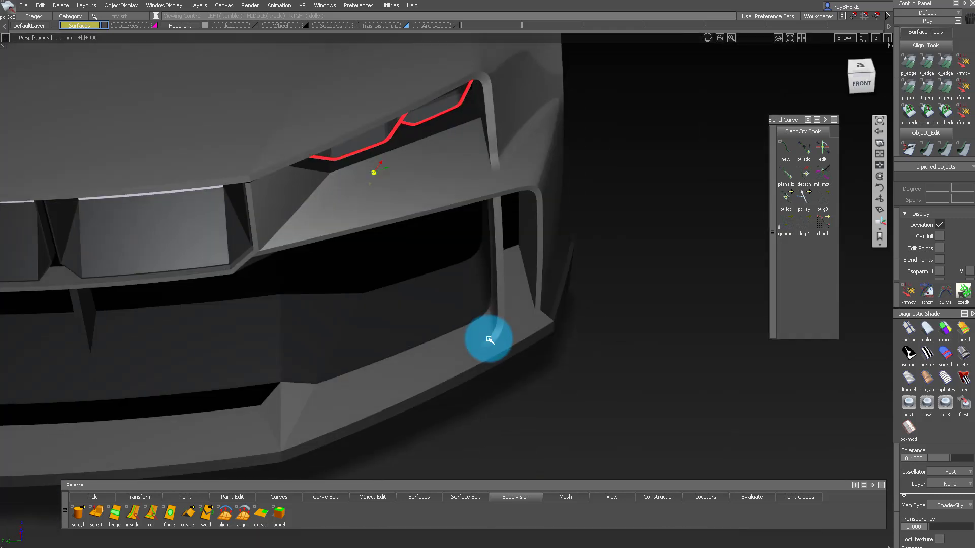
pyautogui.keyDown('alt'); pyautogui.keyDown('shift'); pyautogui.moveTo(489, 339); pyautogui.dragTo(705, 275, button='right'); pyautogui.keyUp('shift'); pyautogui.keyUp('alt')
pyautogui.hotkey('ctrl', 'm')
pyautogui.keyDown('alt'); pyautogui.keyDown('shift'); pyautogui.moveTo(706, 275); pyautogui.dragTo(540, 287); pyautogui.keyUp('shift'); pyautogui.keyUp('alt')
pyautogui.keyDown('alt'); pyautogui.keyDown('shift'); pyautogui.moveTo(540, 288); pyautogui.dragTo(575, 302, button='right'); pyautogui.keyUp('shift'); pyautogui.keyUp('alt')
# - Examine the fillet between the headlight frame and the intake corner, including its patch layout across the whole front end
pyautogui.keyDown('alt'); pyautogui.keyDown('shift'); pyautogui.moveTo(547, 262); pyautogui.dragTo(494, 321, button='middle'); pyautogui.keyUp('shift'); pyautogui.keyUp('alt')
pyautogui.keyDown('alt'); pyautogui.keyDown('shift'); pyautogui.moveTo(479, 214); pyautogui.dragTo(518, 208, button='right'); pyautogui.keyUp('shift'); pyautogui.keyUp('alt')
pyautogui.keyDown('alt'); pyautogui.keyDown('shift'); pyautogui.moveTo(518, 208); pyautogui.dragTo(657, 200); pyautogui.keyUp('shift'); pyautogui.keyUp('alt')
pyautogui.keyDown('alt'); pyautogui.keyDown('shift'); pyautogui.moveTo(657, 200); pyautogui.dragTo(605, 284, button='middle'); pyautogui.keyUp('shift'); pyautogui.keyUp('alt')
pyautogui.moveTo(604, 283)
pyautogui.keyDown('alt'); pyautogui.keyDown('shift'); pyautogui.mouseDown(button='right')
pyautogui.moveTo(523, 291)
pyautogui.moveTo(603, 266)
pyautogui.mouseUp(button='right'); pyautogui.keyUp('shift'); pyautogui.keyUp('alt')
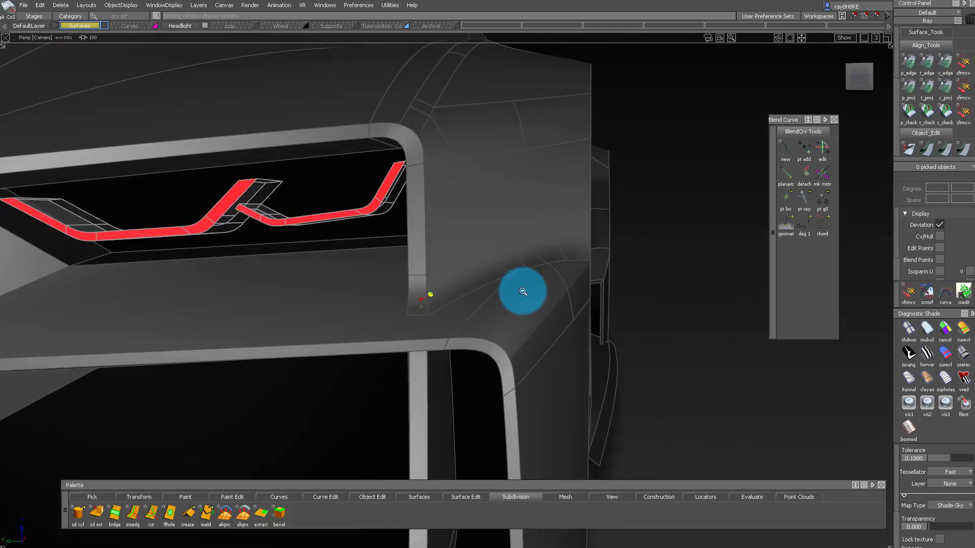
pyautogui.keyDown('alt'); pyautogui.keyDown('shift'); pyautogui.moveTo(603, 266); pyautogui.dragTo(591, 306); pyautogui.keyUp('shift'); pyautogui.keyUp('alt')
pyautogui.keyDown('alt'); pyautogui.keyDown('shift'); pyautogui.moveTo(591, 306); pyautogui.dragTo(333, 237, button='right'); pyautogui.keyUp('shift'); pyautogui.keyUp('alt')
pyautogui.keyDown('alt'); pyautogui.keyDown('shift'); pyautogui.moveTo(439, 219); pyautogui.dragTo(583, 181, button='right'); pyautogui.keyUp('shift'); pyautogui.keyUp('alt')
pyautogui.keyDown('alt'); pyautogui.keyDown('shift'); pyautogui.moveTo(583, 181); pyautogui.dragTo(428, 129); pyautogui.keyUp('shift'); pyautogui.keyUp('alt')
pyautogui.keyDown('alt'); pyautogui.keyDown('shift'); pyautogui.moveTo(569, 131); pyautogui.dragTo(425, 252, button='right'); pyautogui.keyUp('shift'); pyautogui.keyUp('alt')
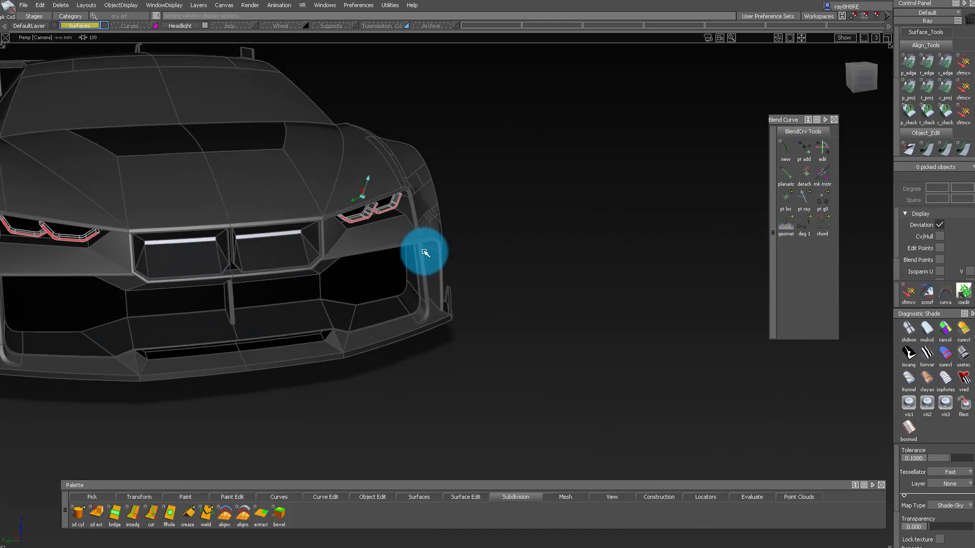
pyautogui.keyDown('alt'); pyautogui.keyDown('shift'); pyautogui.moveTo(337, 263); pyautogui.dragTo(236, 233); pyautogui.keyUp('shift'); pyautogui.keyUp('alt')
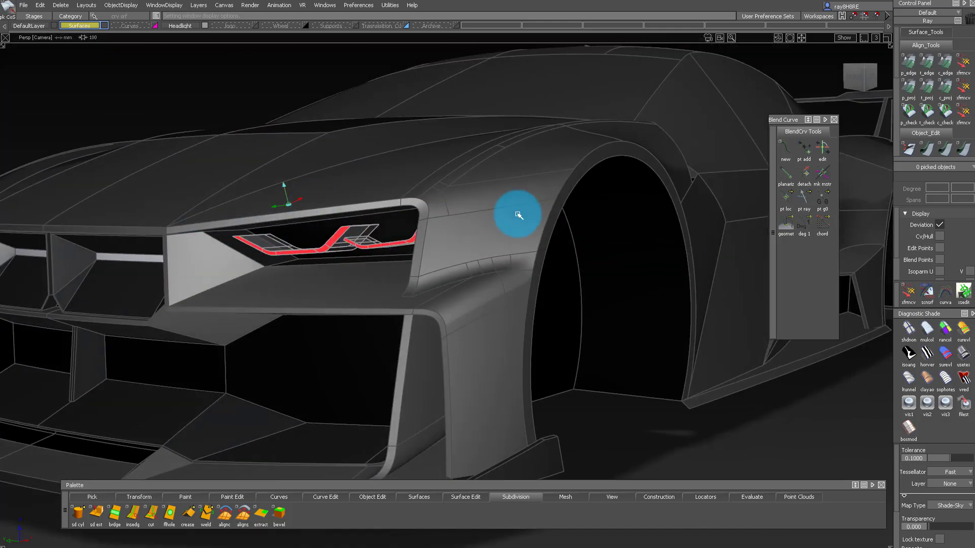
pyautogui.moveTo(418, 199)
pyautogui.keyDown('alt'); pyautogui.keyDown('shift'); pyautogui.mouseDown()
pyautogui.moveTo(416, 259)
pyautogui.moveTo(406, 209)
pyautogui.mouseUp(); pyautogui.keyUp('shift'); pyautogui.keyUp('alt')
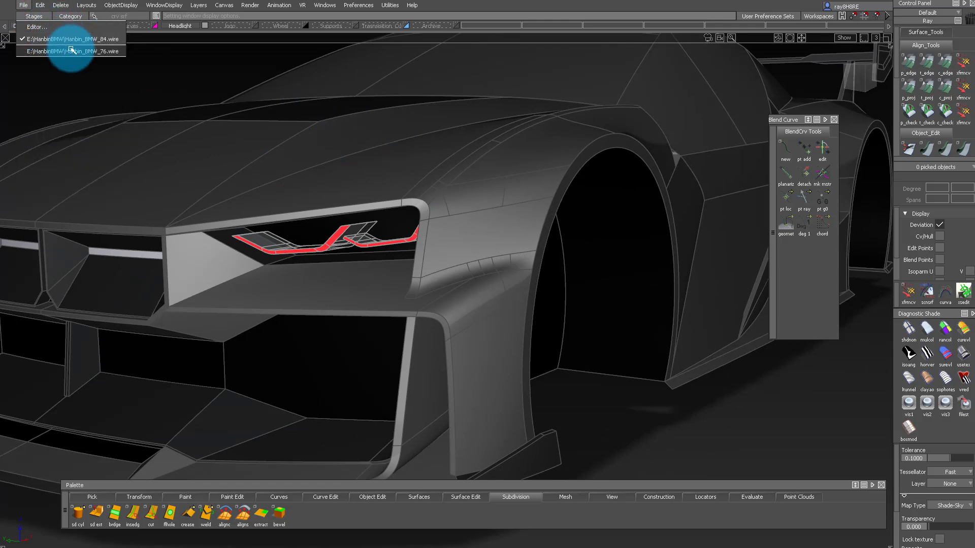
# - Switch to the Hanbin_BMW_76.wire stage and examine its sharp-cornered headlight and intake frames
pyautogui.keyDown('alt'); pyautogui.keyDown('shift'); pyautogui.moveTo(181, 147); pyautogui.dragTo(83, 29); pyautogui.keyUp('shift'); pyautogui.keyUp('alt')
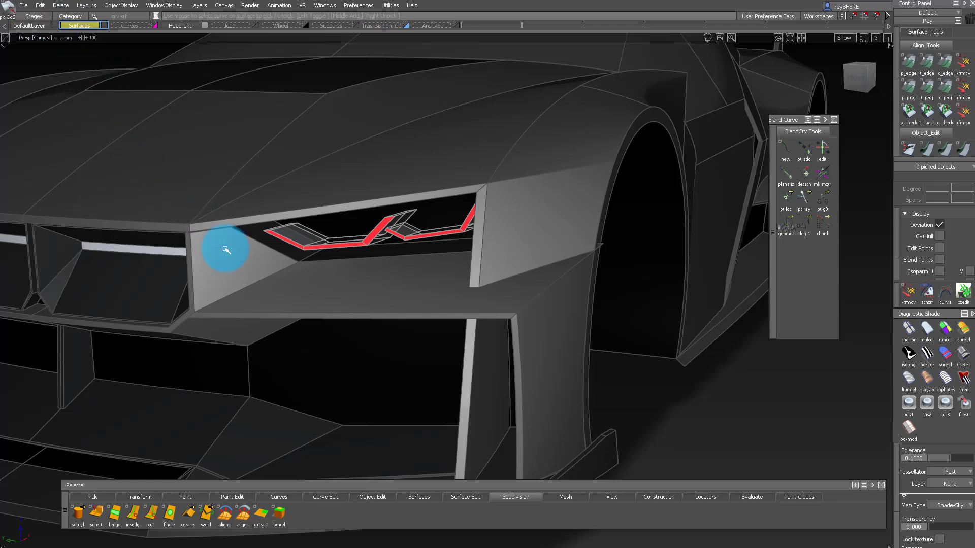
pyautogui.keyDown('alt'); pyautogui.keyDown('shift'); pyautogui.moveTo(450, 282); pyautogui.dragTo(573, 235); pyautogui.keyUp('shift'); pyautogui.keyUp('alt')
pyautogui.keyDown('alt'); pyautogui.keyDown('shift'); pyautogui.moveTo(573, 235); pyautogui.dragTo(287, 253, button='right'); pyautogui.keyUp('shift'); pyautogui.keyUp('alt')
pyautogui.keyDown('alt'); pyautogui.keyDown('shift'); pyautogui.moveTo(287, 253); pyautogui.dragTo(398, 239, button='middle'); pyautogui.keyUp('shift'); pyautogui.keyUp('alt')
pyautogui.keyDown('alt'); pyautogui.keyDown('shift'); pyautogui.moveTo(397, 239); pyautogui.dragTo(444, 183, button='right'); pyautogui.keyUp('shift'); pyautogui.keyUp('alt')
pyautogui.keyDown('alt'); pyautogui.keyDown('shift'); pyautogui.moveTo(444, 182); pyautogui.dragTo(400, 282); pyautogui.keyUp('shift'); pyautogui.keyUp('alt')
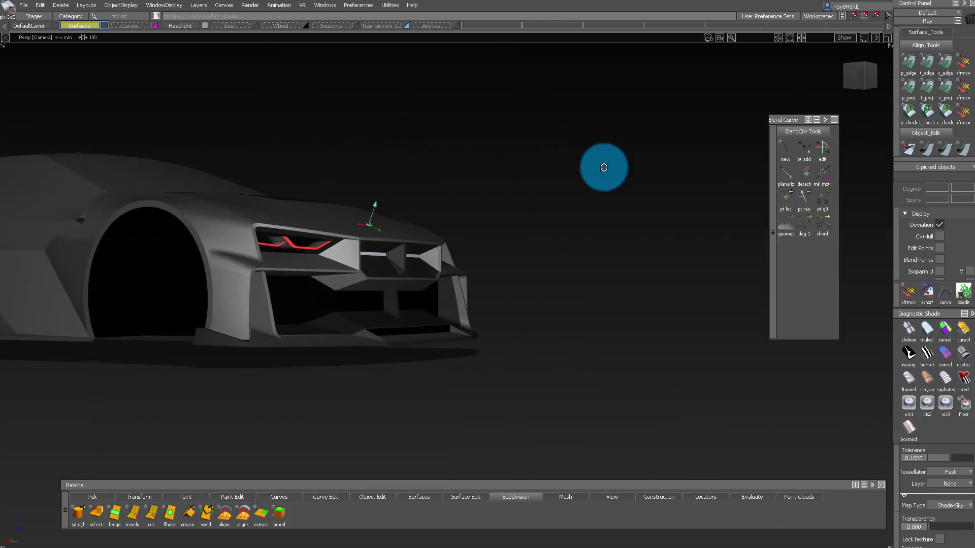
# - Examine the version with rounded headlight and intake corners from the opposite side, the front and above
pyautogui.keyDown('alt'); pyautogui.keyDown('shift'); pyautogui.moveTo(372, 218); pyautogui.dragTo(336, 240, button='right'); pyautogui.keyUp('shift'); pyautogui.keyUp('alt')
pyautogui.keyDown('alt'); pyautogui.keyDown('shift'); pyautogui.moveTo(428, 254); pyautogui.dragTo(398, 278, button='right'); pyautogui.keyUp('shift'); pyautogui.keyUp('alt')
pyautogui.keyDown('alt'); pyautogui.keyDown('shift'); pyautogui.moveTo(398, 279); pyautogui.dragTo(546, 223); pyautogui.keyUp('shift'); pyautogui.keyUp('alt')
pyautogui.keyDown('alt'); pyautogui.keyDown('shift'); pyautogui.moveTo(585, 253); pyautogui.dragTo(515, 248); pyautogui.keyUp('shift'); pyautogui.keyUp('alt')
pyautogui.keyDown('alt'); pyautogui.keyDown('shift'); pyautogui.moveTo(445, 195); pyautogui.dragTo(472, 213, button='right'); pyautogui.keyUp('shift'); pyautogui.keyUp('alt')
pyautogui.keyDown('alt'); pyautogui.keyDown('shift'); pyautogui.moveTo(472, 214); pyautogui.dragTo(489, 270); pyautogui.keyUp('shift'); pyautogui.keyUp('alt')
pyautogui.keyDown('alt'); pyautogui.keyDown('shift'); pyautogui.moveTo(457, 215); pyautogui.dragTo(504, 237); pyautogui.keyUp('shift'); pyautogui.keyUp('alt')
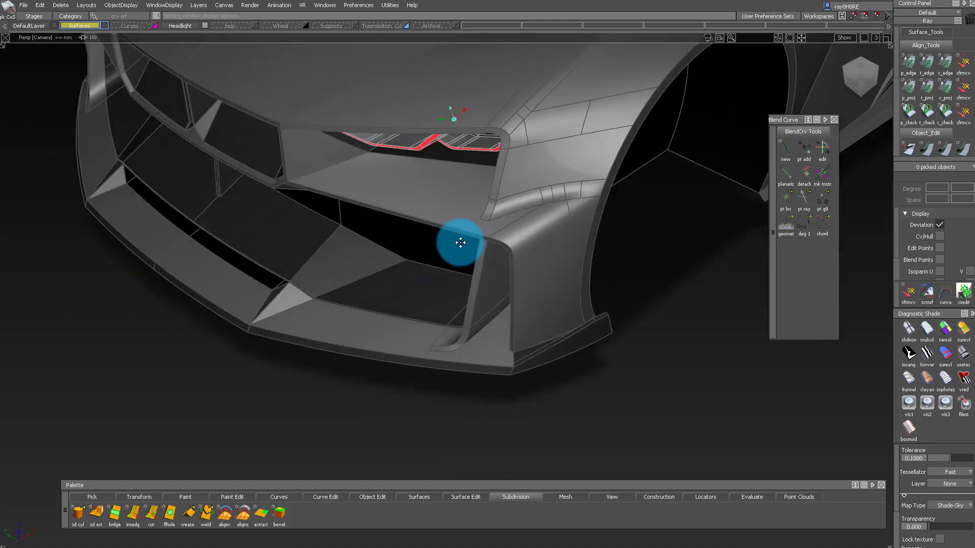
pyautogui.keyDown('alt'); pyautogui.keyDown('shift'); pyautogui.moveTo(504, 237); pyautogui.dragTo(396, 215, button='right'); pyautogui.keyUp('shift'); pyautogui.keyUp('alt')
pyautogui.keyDown('alt'); pyautogui.keyDown('shift'); pyautogui.moveTo(396, 215); pyautogui.dragTo(501, 187); pyautogui.keyUp('shift'); pyautogui.keyUp('alt')
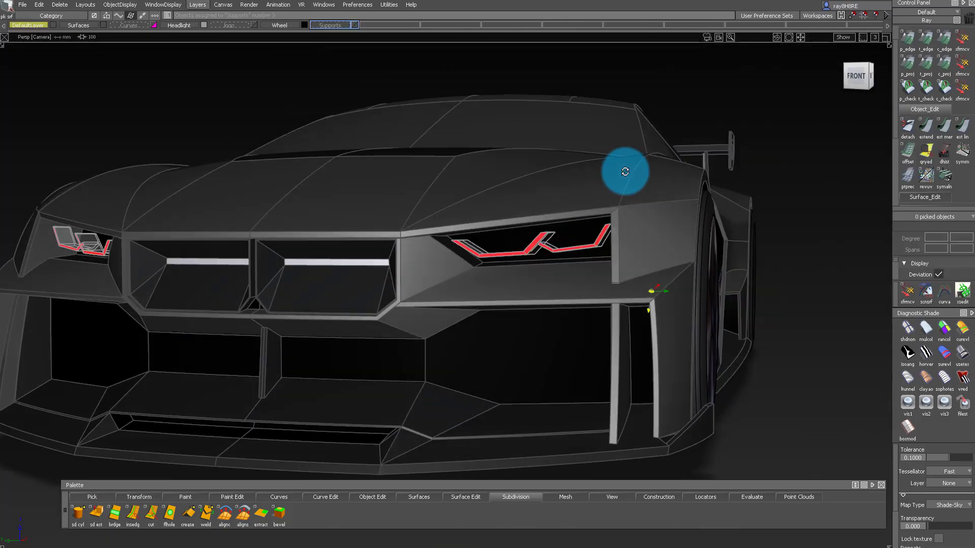
# - Isolate the long vertical strip beside the headlight opening and detach it at two positions along its length
pyautogui.keyDown('alt'); pyautogui.keyDown('shift'); pyautogui.moveTo(626, 169); pyautogui.dragTo(676, 187); pyautogui.keyUp('shift'); pyautogui.keyUp('alt')
pyautogui.keyDown('alt'); pyautogui.keyDown('shift'); pyautogui.moveTo(677, 187); pyautogui.dragTo(637, 206, button='right'); pyautogui.keyUp('shift'); pyautogui.keyUp('alt')
pyautogui.keyDown('alt'); pyautogui.keyDown('shift'); pyautogui.moveTo(637, 206); pyautogui.dragTo(603, 227); pyautogui.keyUp('shift'); pyautogui.keyUp('alt')
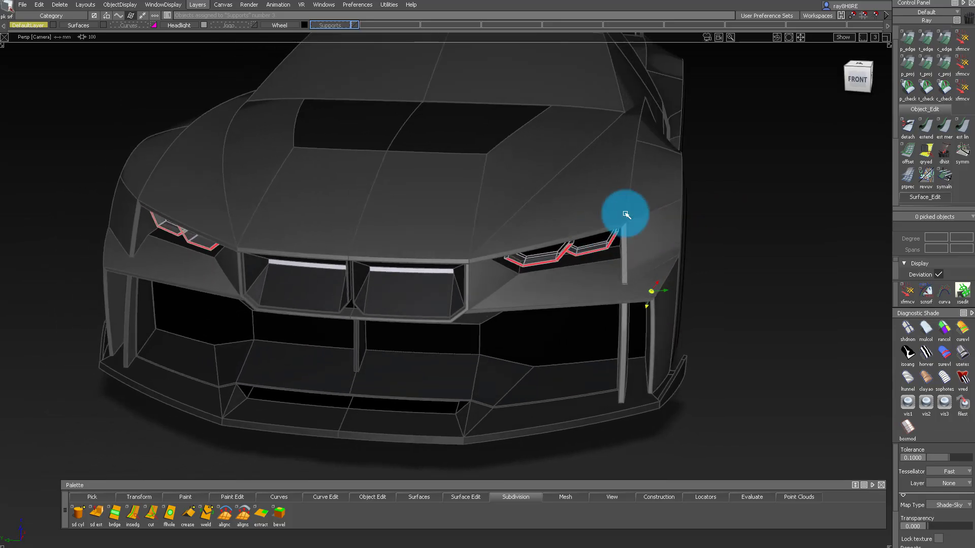
pyautogui.click(610, 184)
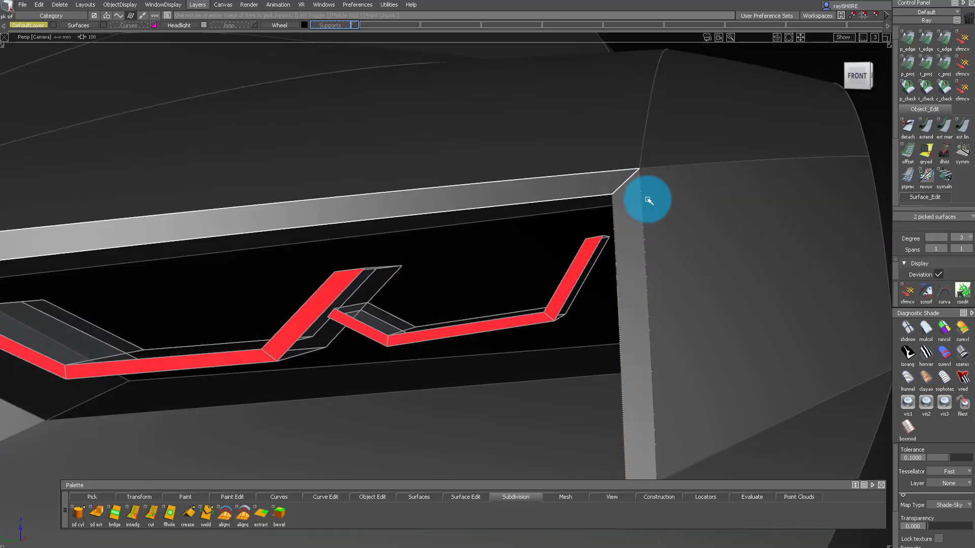
pyautogui.keyDown('alt'); pyautogui.keyDown('shift'); pyautogui.moveTo(626, 200); pyautogui.dragTo(648, 222, button='right'); pyautogui.keyUp('shift'); pyautogui.keyUp('alt')
pyautogui.keyDown('alt'); pyautogui.keyDown('shift'); pyautogui.moveTo(648, 222); pyautogui.dragTo(696, 175); pyautogui.keyUp('shift'); pyautogui.keyUp('alt')
pyautogui.click(682, 238)
pyautogui.keyDown('alt'); pyautogui.keyDown('shift'); pyautogui.moveTo(695, 175); pyautogui.dragTo(644, 204, button='right'); pyautogui.keyUp('shift'); pyautogui.keyUp('alt')
pyautogui.keyDown('alt'); pyautogui.keyDown('shift'); pyautogui.moveTo(643, 204); pyautogui.dragTo(658, 326); pyautogui.keyUp('shift'); pyautogui.keyUp('alt')
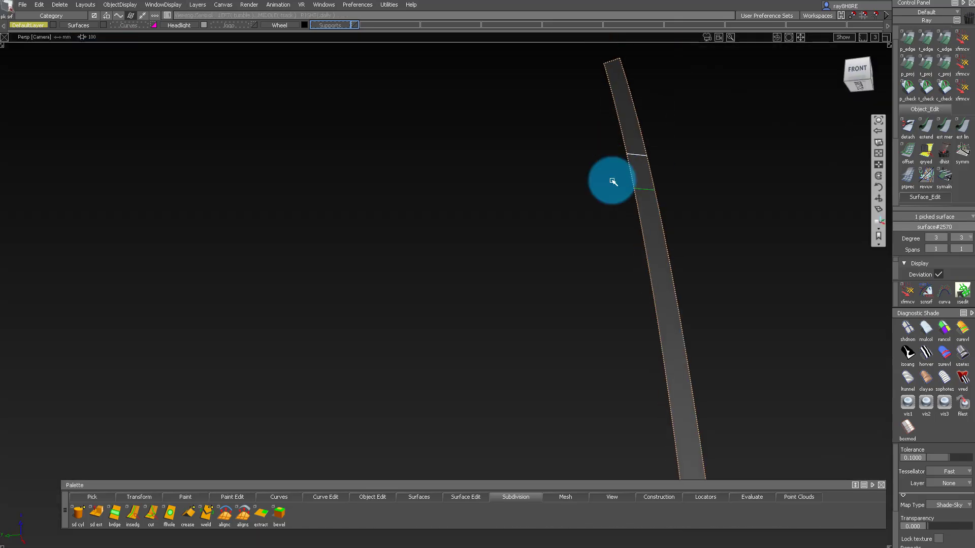
pyautogui.click(654, 127)
pyautogui.keyDown('alt'); pyautogui.keyDown('shift'); pyautogui.moveTo(613, 182); pyautogui.dragTo(863, 485); pyautogui.keyUp('shift'); pyautogui.keyUp('alt')
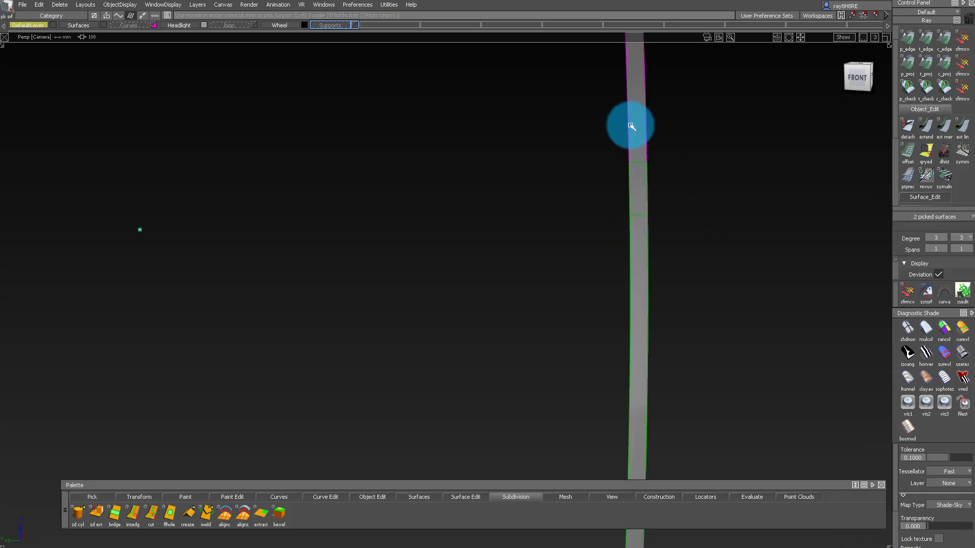
# - Delete the short middle piece of the detached vertical strip and show the whole car front again
pyautogui.click(640, 184)
pyautogui.press('Delete')
pyautogui.press('Return')
pyautogui.keyDown('ctrl'); pyautogui.keyDown('shift'); pyautogui.moveTo(686, 206); pyautogui.dragTo(688, 115); pyautogui.keyUp('shift'); pyautogui.keyUp('ctrl')
pyautogui.keyDown('ctrl'); pyautogui.keyDown('shift'); pyautogui.moveTo(688, 114); pyautogui.dragTo(705, 225, button='right'); pyautogui.keyUp('shift'); pyautogui.keyUp('ctrl')
pyautogui.keyDown('alt'); pyautogui.keyDown('shift'); pyautogui.moveTo(701, 257); pyautogui.dragTo(518, 269); pyautogui.keyUp('shift'); pyautogui.keyUp('alt')
pyautogui.keyDown('alt'); pyautogui.keyDown('shift'); pyautogui.moveTo(518, 269); pyautogui.dragTo(671, 211, button='right'); pyautogui.keyUp('shift'); pyautogui.keyUp('alt')
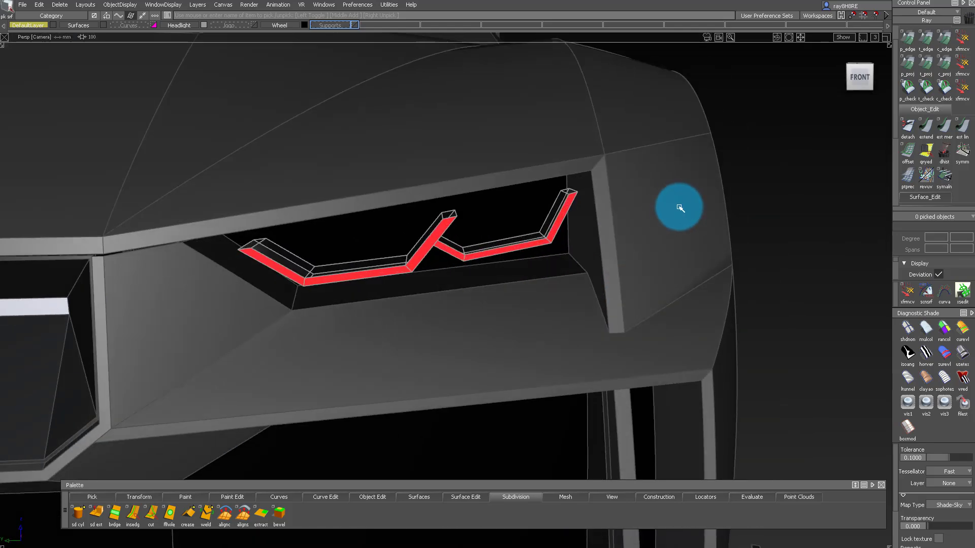
# - Isolate the headlight frame's upper and vertical strips and draw a blend curve between their inner edges
pyautogui.keyDown('alt'); pyautogui.keyDown('shift'); pyautogui.moveTo(569, 164); pyautogui.dragTo(634, 119, button='right'); pyautogui.keyUp('shift'); pyautogui.keyUp('alt')
pyautogui.click(633, 180)
pyautogui.keyDown('ctrl'); pyautogui.keyDown('shift'); pyautogui.moveTo(633, 179); pyautogui.dragTo(626, 167, button='right'); pyautogui.keyUp('shift'); pyautogui.keyUp('ctrl')
pyautogui.keyDown('alt'); pyautogui.keyDown('shift'); pyautogui.moveTo(625, 166); pyautogui.dragTo(457, 121); pyautogui.keyUp('shift'); pyautogui.keyUp('alt')
pyautogui.keyDown('alt'); pyautogui.keyDown('shift'); pyautogui.moveTo(457, 121); pyautogui.dragTo(621, 149, button='right'); pyautogui.keyUp('shift'); pyautogui.keyUp('alt')
pyautogui.keyDown('alt'); pyautogui.keyDown('shift'); pyautogui.moveTo(622, 150); pyautogui.dragTo(568, 183); pyautogui.keyUp('shift'); pyautogui.keyUp('alt')
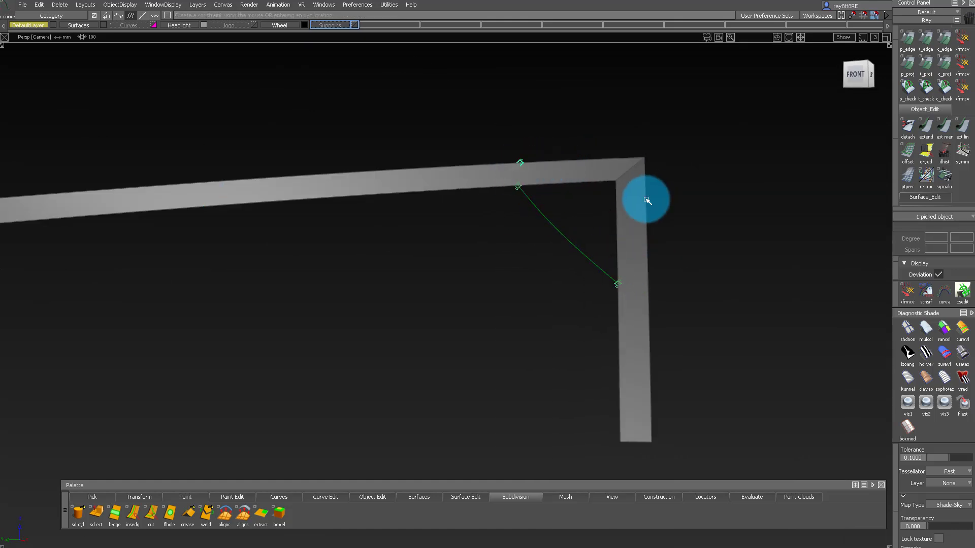
# - Complete the outer corner blend curve and edit both blend curves to run smoothly into the strip edges
pyautogui.moveTo(878, 156); pyautogui.dragTo(785, 120)
pyautogui.click(823, 149)
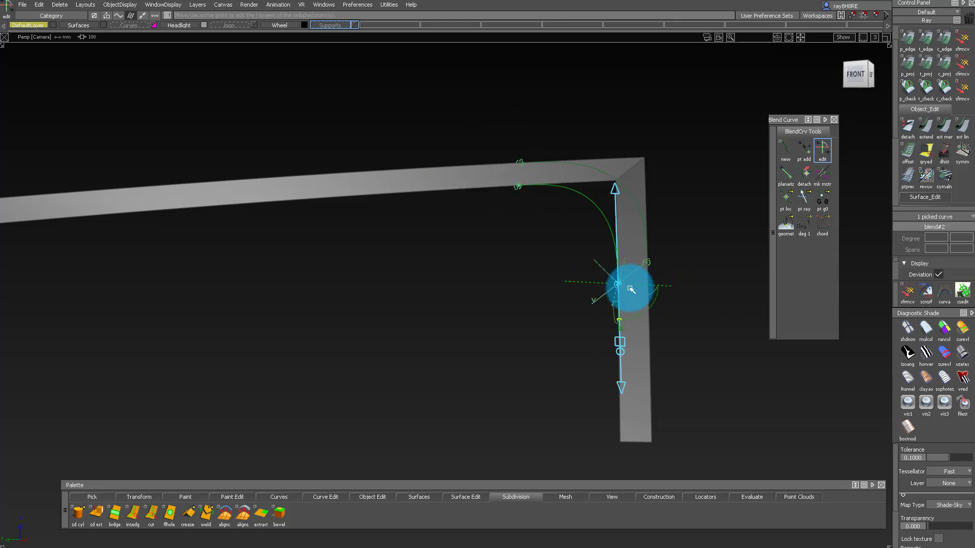
pyautogui.click(628, 237)
pyautogui.keyDown('alt'); pyautogui.keyDown('shift'); pyautogui.moveTo(628, 237); pyautogui.dragTo(581, 198, button='right'); pyautogui.keyUp('shift'); pyautogui.keyUp('alt')
pyautogui.keyDown('alt'); pyautogui.keyDown('shift'); pyautogui.moveTo(581, 197); pyautogui.dragTo(721, 153); pyautogui.keyUp('shift'); pyautogui.keyUp('alt')
pyautogui.keyDown('alt'); pyautogui.keyDown('shift'); pyautogui.moveTo(721, 152); pyautogui.dragTo(635, 105, button='right'); pyautogui.keyUp('shift'); pyautogui.keyUp('alt')
pyautogui.keyDown('alt'); pyautogui.keyDown('shift'); pyautogui.moveTo(635, 104); pyautogui.dragTo(614, 139); pyautogui.keyUp('shift'); pyautogui.keyUp('alt')
pyautogui.keyDown('alt'); pyautogui.keyDown('shift'); pyautogui.moveTo(613, 139); pyautogui.dragTo(650, 226); pyautogui.keyUp('shift'); pyautogui.keyUp('alt')
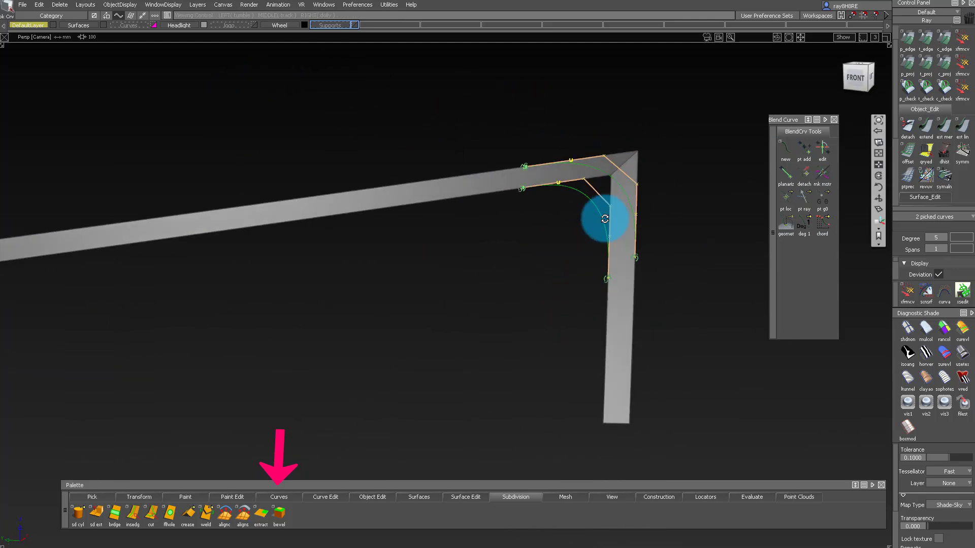
# - Slide the inner blend curve's lower end along the vertical strip edge and skin a surface between the two blend curves
pyautogui.click(818, 159)
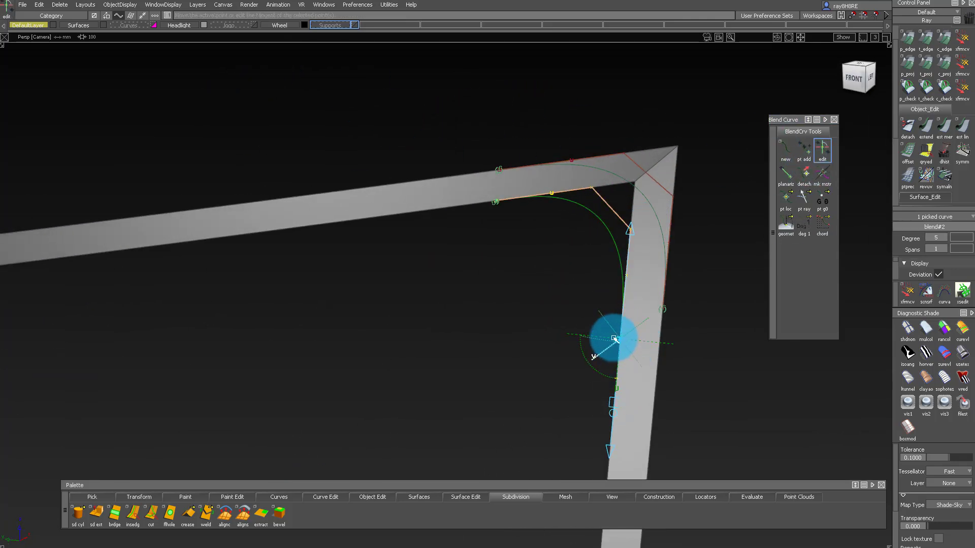
pyautogui.keyDown('alt'); pyautogui.keyDown('shift'); pyautogui.moveTo(617, 305); pyautogui.dragTo(535, 275); pyautogui.keyUp('shift'); pyautogui.keyUp('alt')
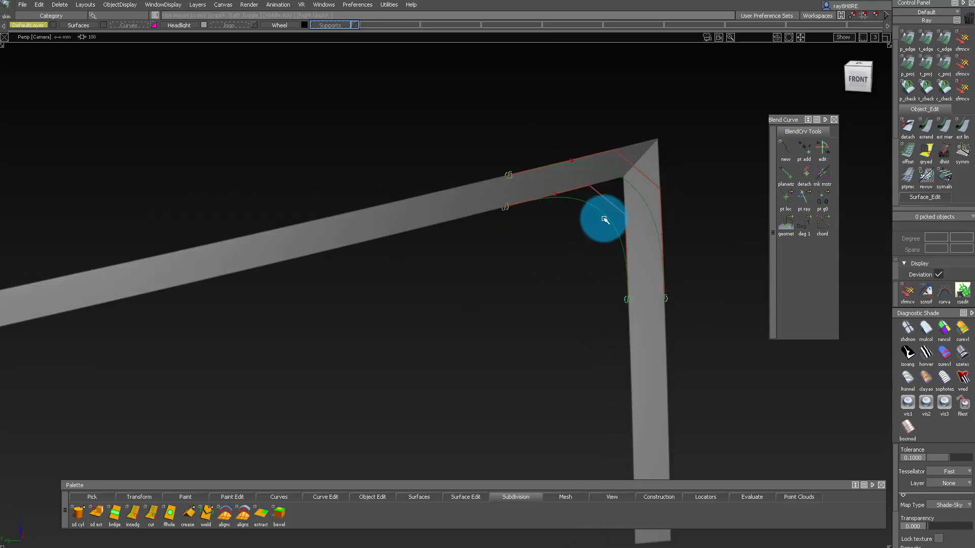
pyautogui.click(656, 230)
pyautogui.keyDown('alt'); pyautogui.keyDown('shift'); pyautogui.moveTo(656, 230); pyautogui.dragTo(581, 200); pyautogui.keyUp('shift'); pyautogui.keyUp('alt')
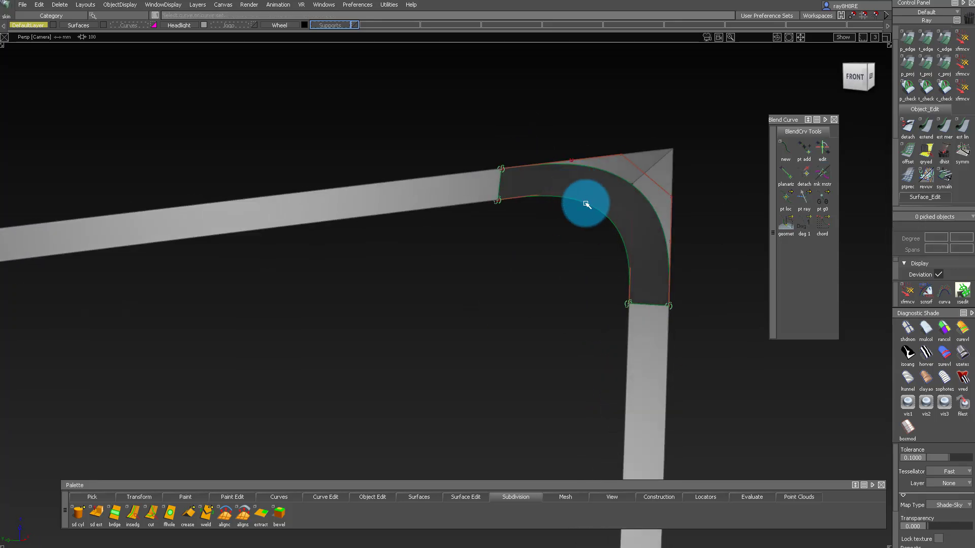
# - Trim the upper and vertical strips back to the rounded corner skin, keeping the straight portions, and show the full model
pyautogui.press('s')
pyautogui.keyDown('alt'); pyautogui.keyDown('shift'); pyautogui.moveTo(643, 237); pyautogui.dragTo(654, 337); pyautogui.keyUp('shift'); pyautogui.keyUp('alt')
pyautogui.click(643, 345)
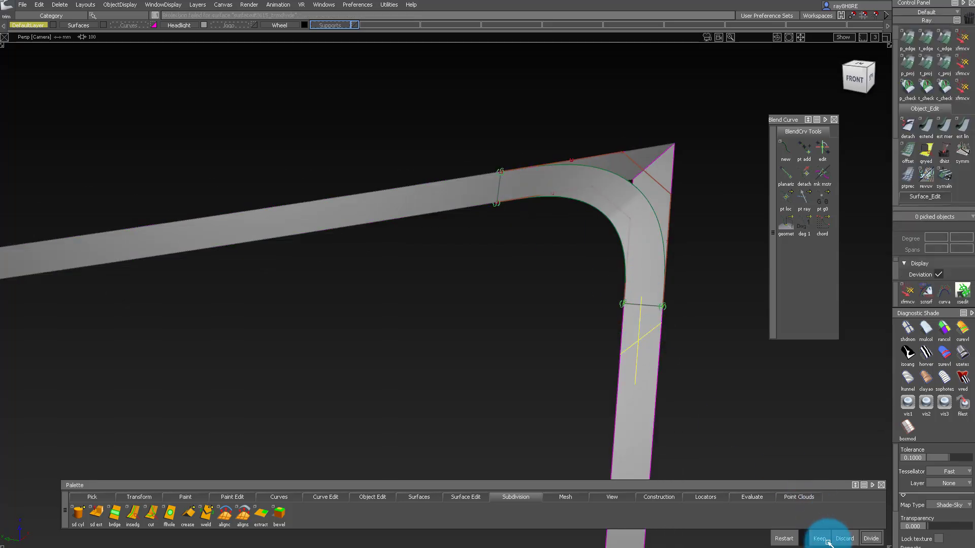
pyautogui.click(432, 203)
pyautogui.press('space')
pyautogui.keyDown('alt'); pyautogui.keyDown('shift'); pyautogui.moveTo(580, 255); pyautogui.dragTo(568, 240, button='right'); pyautogui.keyUp('shift'); pyautogui.keyUp('alt')
pyautogui.keyDown('ctrl'); pyautogui.keyDown('shift'); pyautogui.moveTo(568, 238); pyautogui.dragTo(634, 383); pyautogui.keyUp('shift'); pyautogui.keyUp('ctrl')
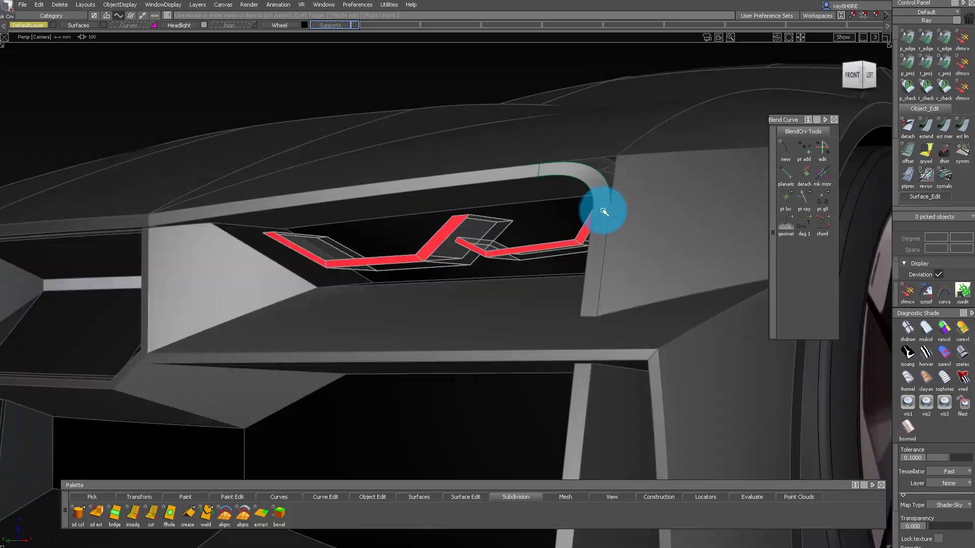
# - Assign the rounded headlight corner skin to the Surfaces layer
pyautogui.keyDown('alt'); pyautogui.keyDown('shift'); pyautogui.moveTo(603, 211); pyautogui.dragTo(488, 219, button='right'); pyautogui.keyUp('shift'); pyautogui.keyUp('alt')
pyautogui.keyDown('alt'); pyautogui.keyDown('shift'); pyautogui.moveTo(488, 219); pyautogui.dragTo(504, 224); pyautogui.keyUp('shift'); pyautogui.keyUp('alt')
pyautogui.keyDown('alt'); pyautogui.keyDown('shift'); pyautogui.moveTo(505, 224); pyautogui.dragTo(574, 179, button='right'); pyautogui.keyUp('shift'); pyautogui.keyUp('alt')
pyautogui.keyDown('ctrl'); pyautogui.keyDown('shift'); pyautogui.moveTo(574, 178); pyautogui.dragTo(577, 218); pyautogui.keyUp('shift'); pyautogui.keyUp('ctrl')
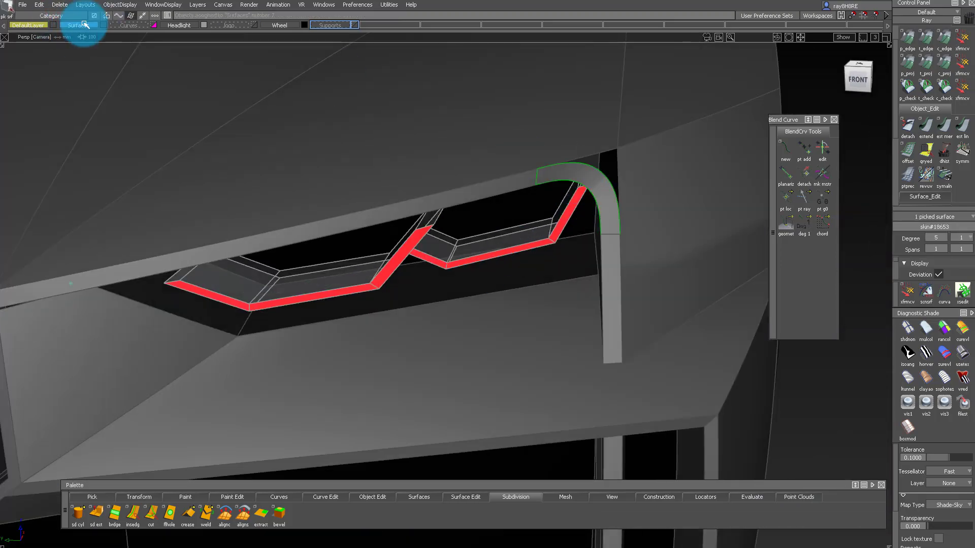
pyautogui.click(85, 25)
pyautogui.keyDown('alt'); pyautogui.keyDown('shift'); pyautogui.moveTo(548, 147); pyautogui.dragTo(512, 158, button='right'); pyautogui.keyUp('shift'); pyautogui.keyUp('alt')
pyautogui.keyDown('alt'); pyautogui.keyDown('shift'); pyautogui.moveTo(512, 159); pyautogui.dragTo(500, 191); pyautogui.keyUp('shift'); pyautogui.keyUp('alt')
pyautogui.keyDown('alt'); pyautogui.keyDown('shift'); pyautogui.moveTo(500, 191); pyautogui.dragTo(701, 174, button='right'); pyautogui.keyUp('shift'); pyautogui.keyUp('alt')
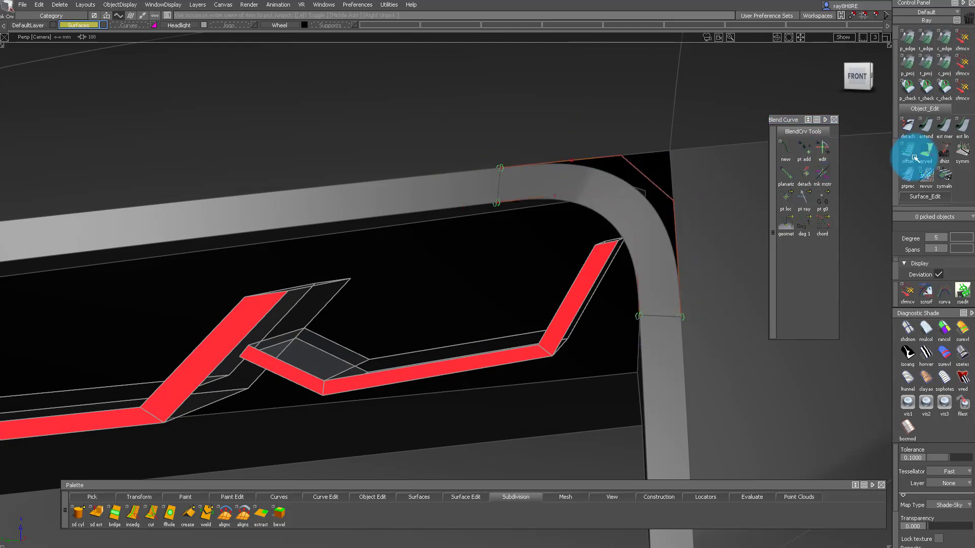
# - Examine the new rounded headlight corner and the neighbouring frame edges
pyautogui.keyDown('alt'); pyautogui.keyDown('shift'); pyautogui.moveTo(493, 195); pyautogui.dragTo(402, 243, button='right'); pyautogui.keyUp('shift'); pyautogui.keyUp('alt')
pyautogui.keyDown('alt'); pyautogui.keyDown('shift'); pyautogui.moveTo(402, 244); pyautogui.dragTo(495, 192, button='middle'); pyautogui.keyUp('shift'); pyautogui.keyUp('alt')
pyautogui.keyDown('alt'); pyautogui.keyDown('shift'); pyautogui.moveTo(496, 191); pyautogui.dragTo(708, 219); pyautogui.keyUp('shift'); pyautogui.keyUp('alt')
pyautogui.keyDown('alt'); pyautogui.keyDown('shift'); pyautogui.moveTo(671, 207); pyautogui.dragTo(785, 187, button='right'); pyautogui.keyUp('shift'); pyautogui.keyUp('alt')
pyautogui.keyDown('alt'); pyautogui.keyDown('shift'); pyautogui.moveTo(785, 186); pyautogui.dragTo(306, 268, button='middle'); pyautogui.keyUp('shift'); pyautogui.keyUp('alt')
pyautogui.moveTo(399, 255)
pyautogui.keyDown('alt'); pyautogui.keyDown('shift'); pyautogui.mouseDown()
pyautogui.moveTo(365, 245)
pyautogui.moveTo(376, 285)
pyautogui.mouseUp(); pyautogui.keyUp('shift'); pyautogui.keyUp('alt')
pyautogui.keyDown('alt'); pyautogui.keyDown('shift'); pyautogui.moveTo(376, 284); pyautogui.dragTo(348, 380, button='right'); pyautogui.keyUp('shift'); pyautogui.keyUp('alt')
pyautogui.keyDown('ctrl'); pyautogui.keyDown('shift'); pyautogui.moveTo(349, 379); pyautogui.dragTo(343, 313); pyautogui.keyUp('shift'); pyautogui.keyUp('ctrl')
pyautogui.keyDown('alt'); pyautogui.keyDown('shift'); pyautogui.moveTo(343, 312); pyautogui.dragTo(341, 335); pyautogui.keyUp('shift'); pyautogui.keyUp('alt')
pyautogui.keyDown('alt'); pyautogui.keyDown('shift'); pyautogui.moveTo(341, 336); pyautogui.dragTo(218, 325, button='right'); pyautogui.keyUp('shift'); pyautogui.keyUp('alt')
# - Isolate the upper and vertical intake frame strips and insert an isoparm across each one near their sharp corner
pyautogui.keyDown('alt'); pyautogui.keyDown('shift'); pyautogui.moveTo(618, 269); pyautogui.dragTo(365, 268, button='right'); pyautogui.keyUp('shift'); pyautogui.keyUp('alt')
pyautogui.keyDown('alt'); pyautogui.keyDown('shift'); pyautogui.moveTo(366, 268); pyautogui.dragTo(639, 213); pyautogui.keyUp('shift'); pyautogui.keyUp('alt')
pyautogui.keyDown('alt'); pyautogui.keyDown('shift'); pyautogui.moveTo(640, 214); pyautogui.dragTo(579, 229, button='right'); pyautogui.keyUp('shift'); pyautogui.keyUp('alt')
pyautogui.keyDown('ctrl'); pyautogui.keyDown('shift'); pyautogui.moveTo(578, 229); pyautogui.dragTo(556, 224); pyautogui.keyUp('shift'); pyautogui.keyUp('ctrl')
pyautogui.keyDown('alt'); pyautogui.keyDown('shift'); pyautogui.moveTo(556, 224); pyautogui.dragTo(427, 194, button='right'); pyautogui.keyUp('shift'); pyautogui.keyUp('alt')
pyautogui.keyDown('alt'); pyautogui.keyDown('shift'); pyautogui.moveTo(427, 194); pyautogui.dragTo(391, 270); pyautogui.keyUp('shift'); pyautogui.keyUp('alt')
pyautogui.keyDown('alt'); pyautogui.keyDown('shift'); pyautogui.moveTo(391, 269); pyautogui.dragTo(684, 327, button='right'); pyautogui.keyUp('shift'); pyautogui.keyUp('alt')
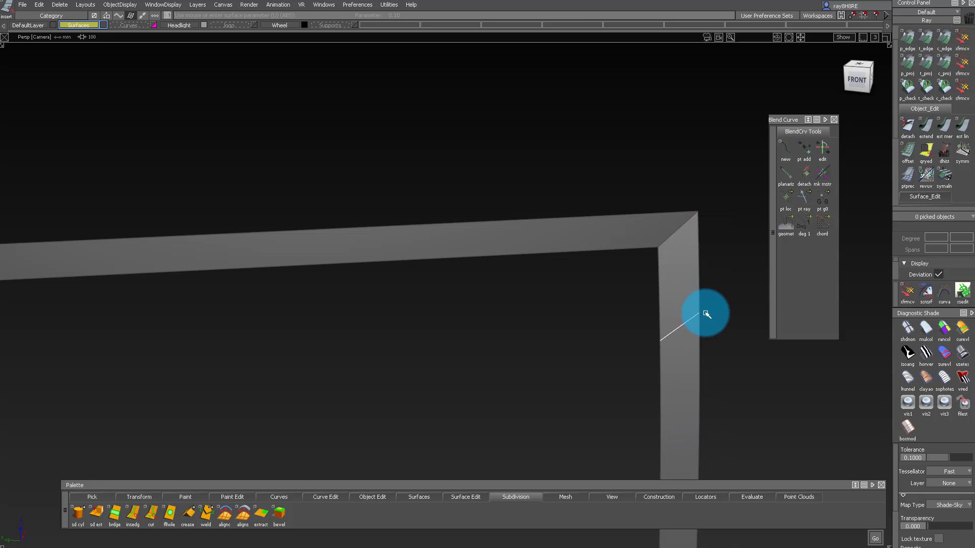
pyautogui.keyDown('ctrl'); pyautogui.keyDown('shift'); pyautogui.moveTo(557, 233); pyautogui.dragTo(566, 375); pyautogui.keyUp('shift'); pyautogui.keyUp('ctrl')
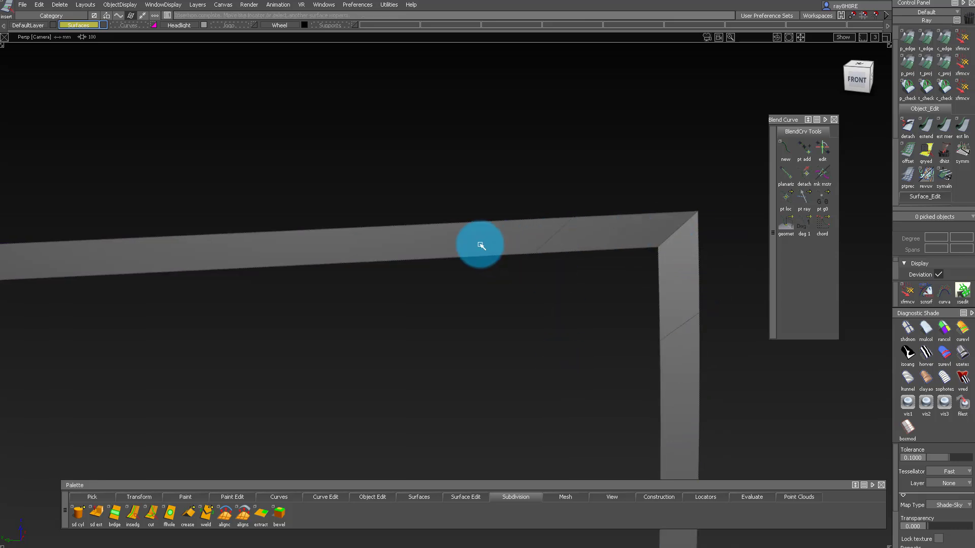
# - Try to remove the strips' sharp corner pieces and bridge the gap with a G2 Curvature Freeform Blend
pyautogui.click(482, 245)
pyautogui.press('space')
pyautogui.click(665, 363)
pyautogui.press('space')
pyautogui.click(694, 334)
pyautogui.keyDown('alt'); pyautogui.keyDown('shift'); pyautogui.moveTo(644, 428); pyautogui.dragTo(557, 366); pyautogui.keyUp('shift'); pyautogui.keyUp('alt')
pyautogui.keyDown('ctrl'); pyautogui.keyDown('shift'); pyautogui.moveTo(659, 172); pyautogui.dragTo(668, 278); pyautogui.keyUp('shift'); pyautogui.keyUp('ctrl')
pyautogui.click(656, 275)
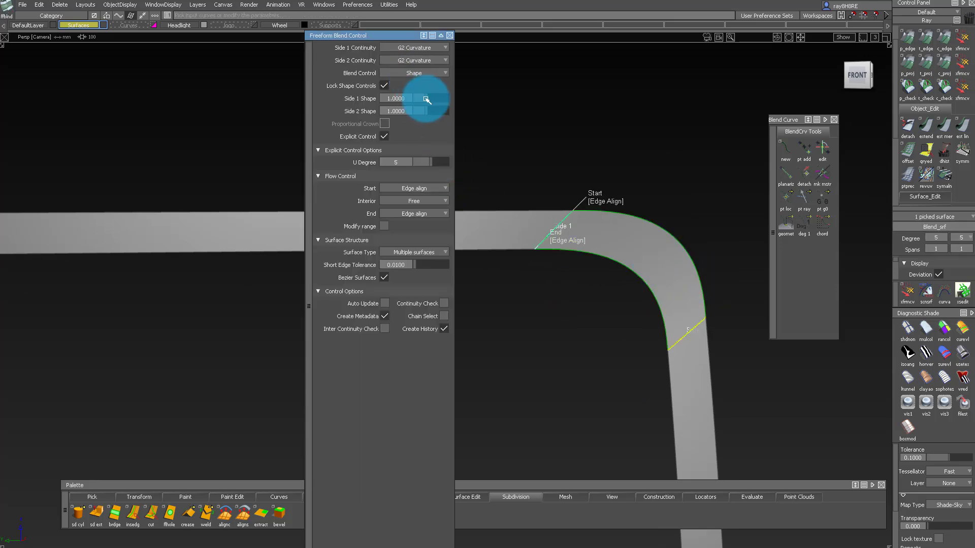
# - Show the corner blend's control vertices and undo the blend and the removal of the corner pieces
pyautogui.keyDown('alt'); pyautogui.keyDown('shift'); pyautogui.moveTo(647, 183); pyautogui.dragTo(646, 172); pyautogui.keyUp('shift'); pyautogui.keyUp('alt')
pyautogui.keyDown('ctrl'); pyautogui.keyDown('shift'); pyautogui.moveTo(646, 171); pyautogui.dragTo(646, 282, button='right'); pyautogui.keyUp('shift'); pyautogui.keyUp('ctrl')
pyautogui.keyDown('ctrl'); pyautogui.keyDown('shift'); pyautogui.moveTo(671, 291); pyautogui.dragTo(551, 212); pyautogui.keyUp('shift'); pyautogui.keyUp('ctrl')
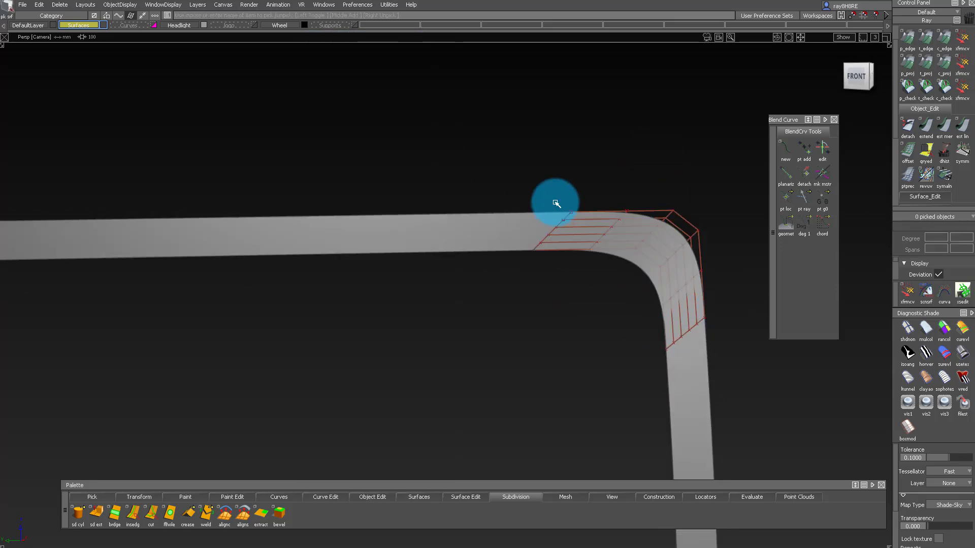
pyautogui.hotkey('ctrl', 'z')
pyautogui.hotkey('ctrl', 'z')
pyautogui.hotkey('ctrl', 'z')
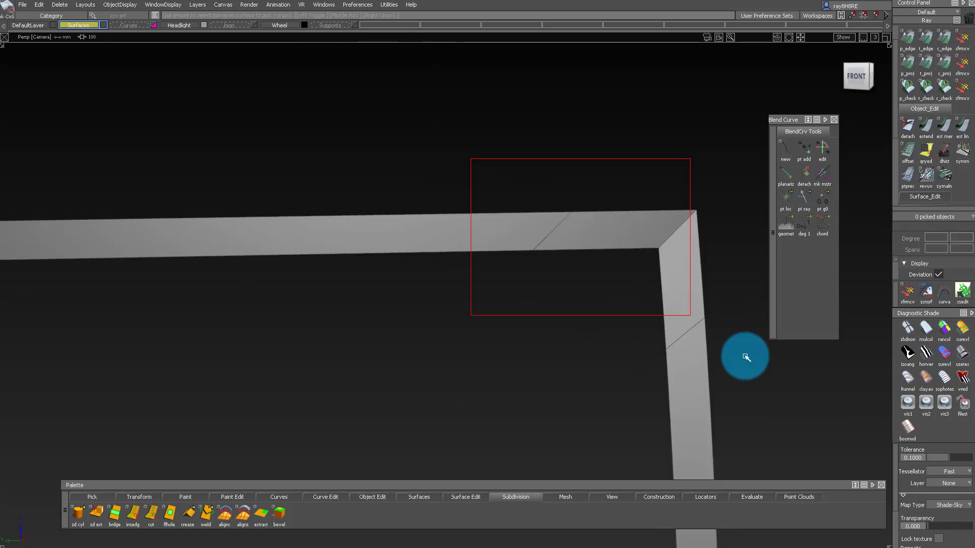
# - Try to connect the strips' inner edges and outer edges across the corner with two blend curves
pyautogui.keyDown('alt'); pyautogui.keyDown('shift'); pyautogui.moveTo(596, 244); pyautogui.dragTo(644, 226, button='right'); pyautogui.keyUp('shift'); pyautogui.keyUp('alt')
pyautogui.keyDown('ctrl'); pyautogui.keyDown('shift'); pyautogui.moveTo(643, 226); pyautogui.dragTo(610, 219, button='middle'); pyautogui.keyUp('shift'); pyautogui.keyUp('ctrl')
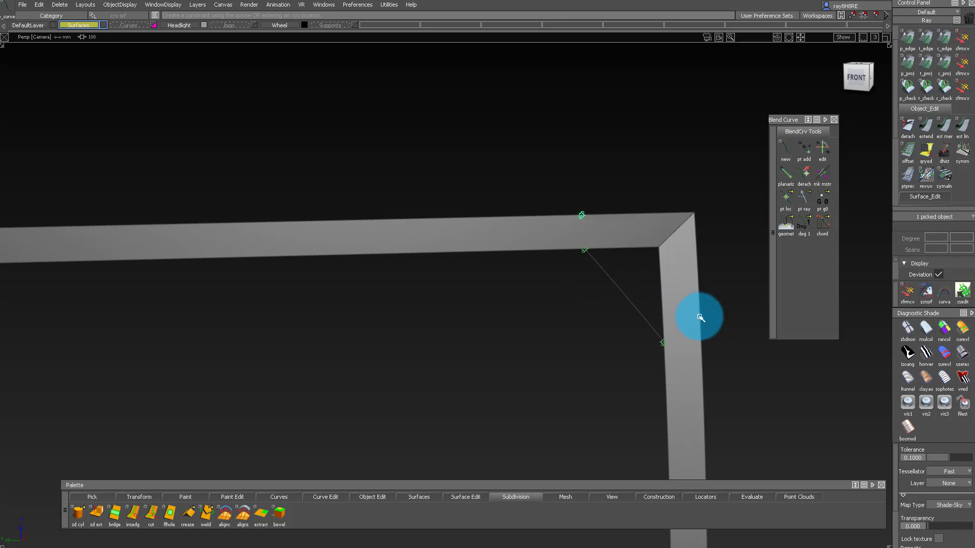
pyautogui.keyDown('ctrl'); pyautogui.keyDown('alt'); pyautogui.moveTo(709, 327); pyautogui.dragTo(706, 324); pyautogui.keyUp('alt'); pyautogui.keyUp('ctrl')
pyautogui.keyDown('alt'); pyautogui.keyDown('shift'); pyautogui.moveTo(542, 235); pyautogui.dragTo(497, 251, button='middle'); pyautogui.keyUp('shift'); pyautogui.keyUp('alt')
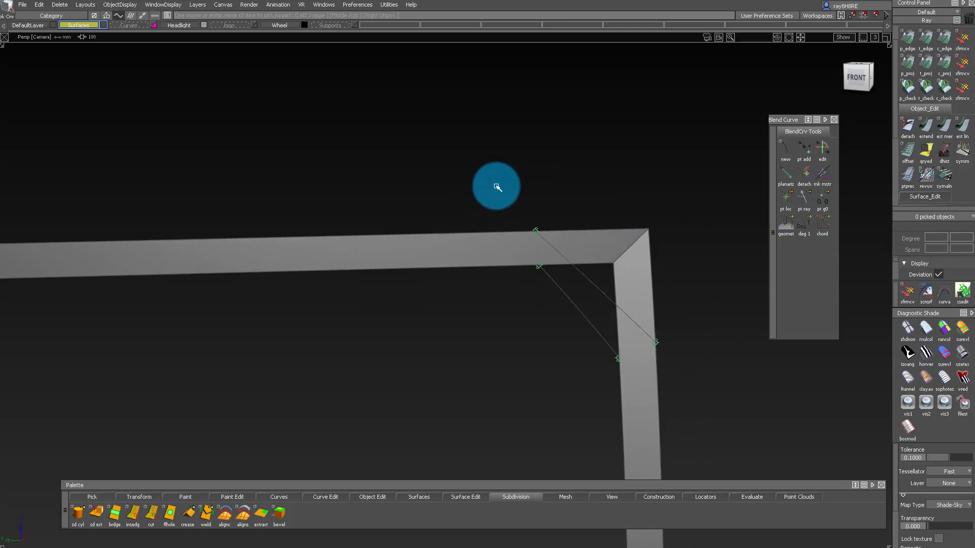
pyautogui.hotkey('alt', 'v')
pyautogui.keyDown('alt'); pyautogui.keyDown('shift'); pyautogui.moveTo(579, 243); pyautogui.dragTo(565, 292, button='right'); pyautogui.keyUp('shift'); pyautogui.keyUp('alt')
pyautogui.keyDown('alt'); pyautogui.keyDown('shift'); pyautogui.moveTo(566, 292); pyautogui.dragTo(591, 293); pyautogui.keyUp('shift'); pyautogui.keyUp('alt')
pyautogui.keyDown('alt'); pyautogui.keyDown('shift'); pyautogui.moveTo(591, 292); pyautogui.dragTo(517, 208, button='right'); pyautogui.keyUp('shift'); pyautogui.keyUp('alt')
pyautogui.keyDown('ctrl'); pyautogui.keyDown('shift'); pyautogui.moveTo(516, 209); pyautogui.dragTo(631, 350); pyautogui.keyUp('shift'); pyautogui.keyUp('ctrl')
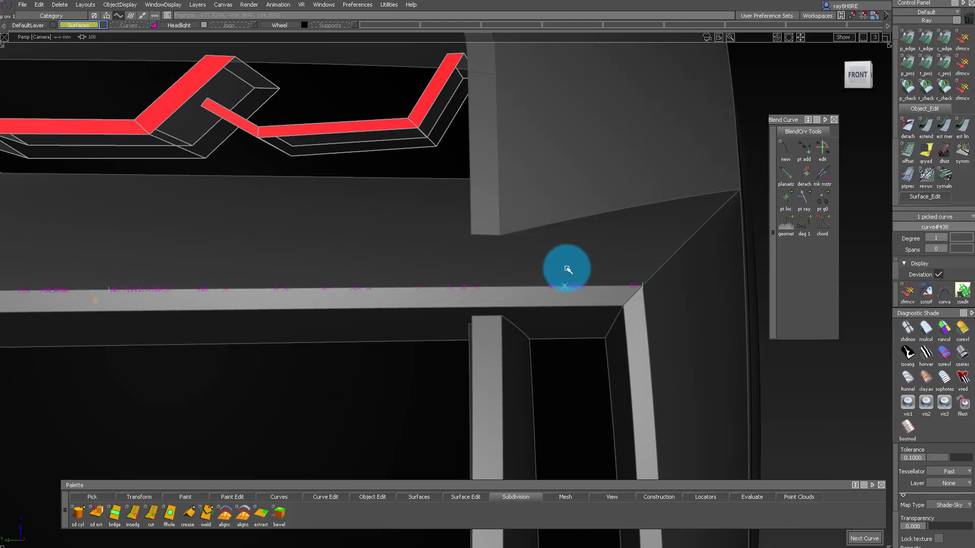
pyautogui.moveTo(521, 247); pyautogui.dragTo(624, 296)
pyautogui.press('Delete')
# - Isolate the two intake frame strips together with the finished rounded headlight corner
pyautogui.keyDown('ctrl'); pyautogui.keyDown('shift'); pyautogui.moveTo(639, 259); pyautogui.dragTo(640, 330); pyautogui.keyUp('shift'); pyautogui.keyUp('ctrl')
pyautogui.click(628, 293)
pyautogui.keyDown('alt'); pyautogui.keyDown('shift'); pyautogui.moveTo(499, 46); pyautogui.dragTo(496, 150, button='middle'); pyautogui.keyUp('shift'); pyautogui.keyUp('alt')
pyautogui.click(477, 151)
pyautogui.keyDown('alt'); pyautogui.keyDown('shift'); pyautogui.moveTo(508, 153); pyautogui.dragTo(584, 325, button='right'); pyautogui.keyUp('shift'); pyautogui.keyUp('alt')
# - Draw two straight curves across the intake corner, one joining the strips' inner edges and one joining their outer edges
pyautogui.moveTo(583, 324)
pyautogui.keyDown('alt'); pyautogui.keyDown('shift'); pyautogui.mouseDown()
pyautogui.moveTo(566, 333)
pyautogui.moveTo(599, 325)
pyautogui.mouseUp(); pyautogui.keyUp('shift'); pyautogui.keyUp('alt')
pyautogui.keyDown('alt'); pyautogui.keyDown('shift'); pyautogui.moveTo(599, 325); pyautogui.dragTo(653, 387, button='right'); pyautogui.keyUp('shift'); pyautogui.keyUp('alt')
pyautogui.keyDown('ctrl'); pyautogui.keyDown('shift'); pyautogui.moveTo(648, 380); pyautogui.dragTo(613, 318, button='middle'); pyautogui.keyUp('shift'); pyautogui.keyUp('ctrl')
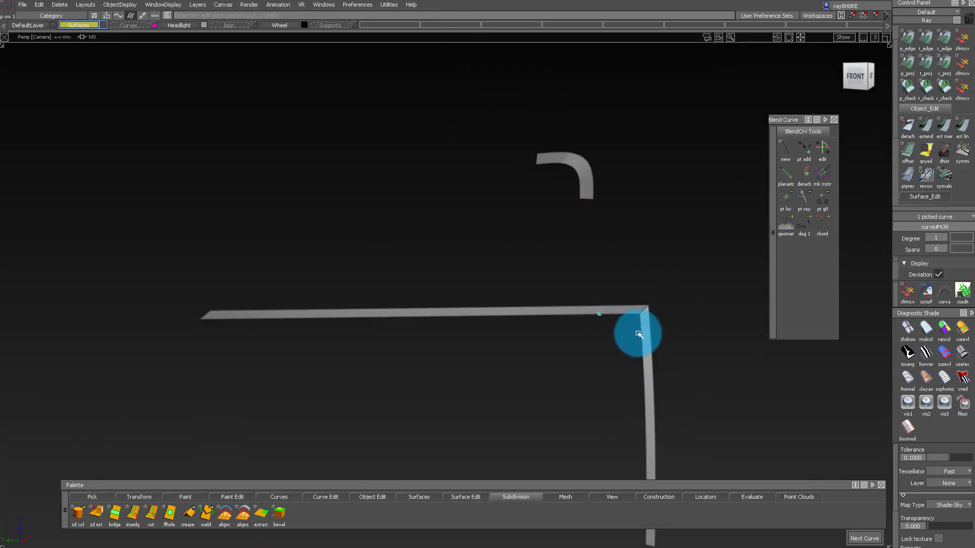
pyautogui.moveTo(656, 349)
pyautogui.keyDown('alt'); pyautogui.keyDown('shift'); pyautogui.mouseDown(button='right')
pyautogui.moveTo(688, 300)
pyautogui.moveTo(651, 359)
pyautogui.mouseUp(button='right'); pyautogui.keyUp('shift'); pyautogui.keyUp('alt')
pyautogui.keyDown('ctrl'); pyautogui.keyDown('shift'); pyautogui.moveTo(688, 366); pyautogui.dragTo(602, 288, button='middle'); pyautogui.keyUp('shift'); pyautogui.keyUp('ctrl')
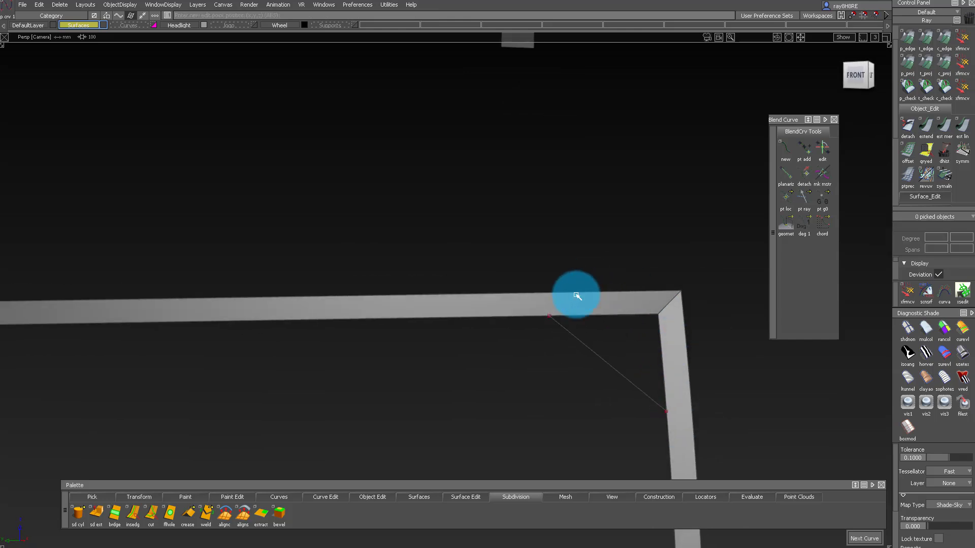
pyautogui.keyDown('ctrl'); pyautogui.keyDown('shift'); pyautogui.moveTo(658, 308); pyautogui.dragTo(632, 356); pyautogui.keyUp('shift'); pyautogui.keyUp('ctrl')
pyautogui.click(622, 375)
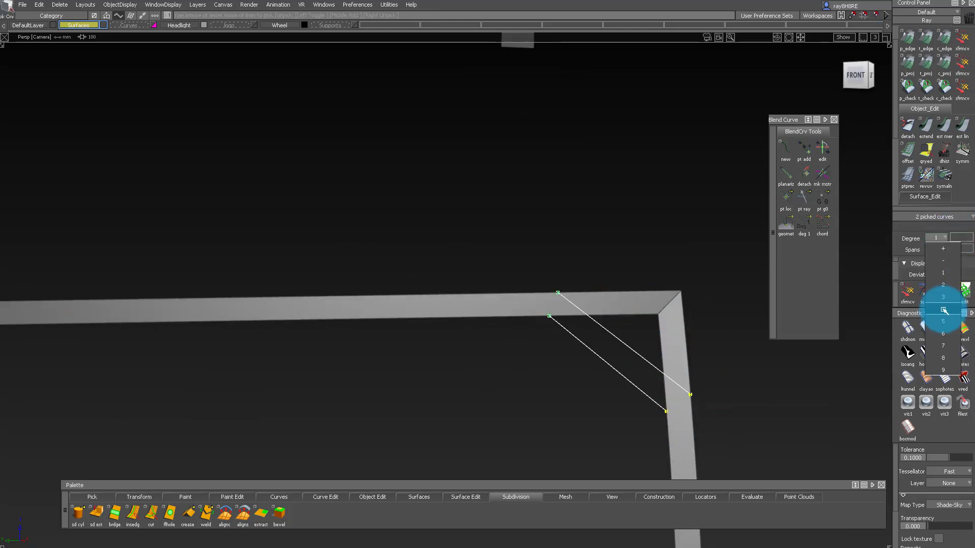
# - Raise both corner curves to degree 5 and align their ends to the strip edges with G2 curvature continuity
pyautogui.click(833, 119)
pyautogui.click(906, 43)
pyautogui.click(685, 390)
pyautogui.click(689, 426)
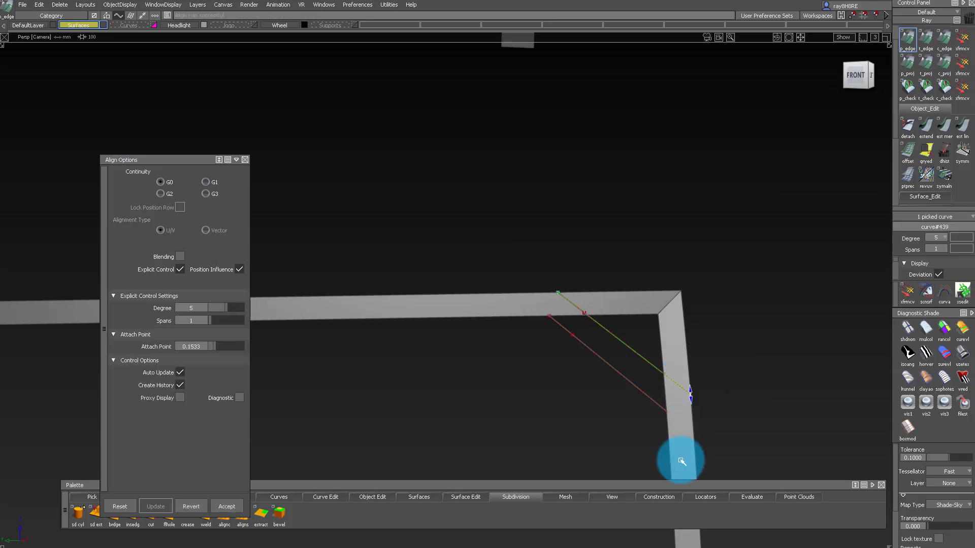
pyautogui.click(244, 161)
pyautogui.click(685, 392)
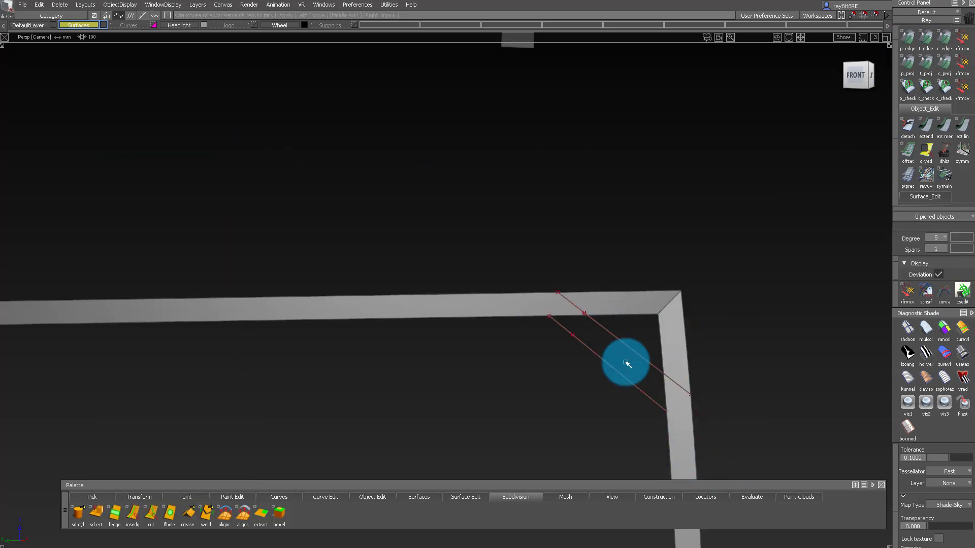
pyautogui.click(572, 303)
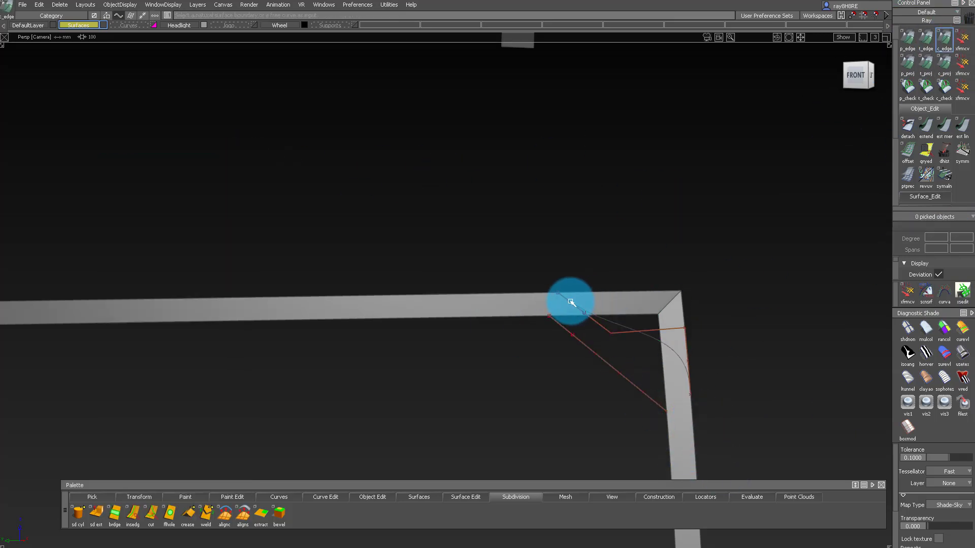
pyautogui.click(662, 399)
pyautogui.keyDown('alt'); pyautogui.keyDown('shift'); pyautogui.moveTo(674, 364); pyautogui.dragTo(748, 318, button='right'); pyautogui.keyUp('shift'); pyautogui.keyUp('alt')
pyautogui.press('s')
pyautogui.click(631, 307)
pyautogui.keyDown('alt'); pyautogui.keyDown('shift'); pyautogui.moveTo(647, 319); pyautogui.dragTo(316, 109, button='right'); pyautogui.keyUp('shift'); pyautogui.keyUp('alt')
# - Create a new layer and assign the two aligned corner curves to it
pyautogui.click(197, 5)
pyautogui.click(218, 39)
pyautogui.click(389, 26)
pyautogui.click(403, 26)
pyautogui.click(500, 23)
pyautogui.moveTo(634, 256); pyautogui.dragTo(627, 307)
pyautogui.moveTo(389, 25); pyautogui.dragTo(393, 48)
pyautogui.click(589, 294)
pyautogui.keyDown('alt'); pyautogui.keyDown('shift'); pyautogui.moveTo(624, 264); pyautogui.dragTo(691, 214, button='right'); pyautogui.keyUp('shift'); pyautogui.keyUp('alt')
pyautogui.keyDown('alt'); pyautogui.keyDown('shift'); pyautogui.moveTo(691, 213); pyautogui.dragTo(703, 210); pyautogui.keyUp('shift'); pyautogui.keyUp('alt')
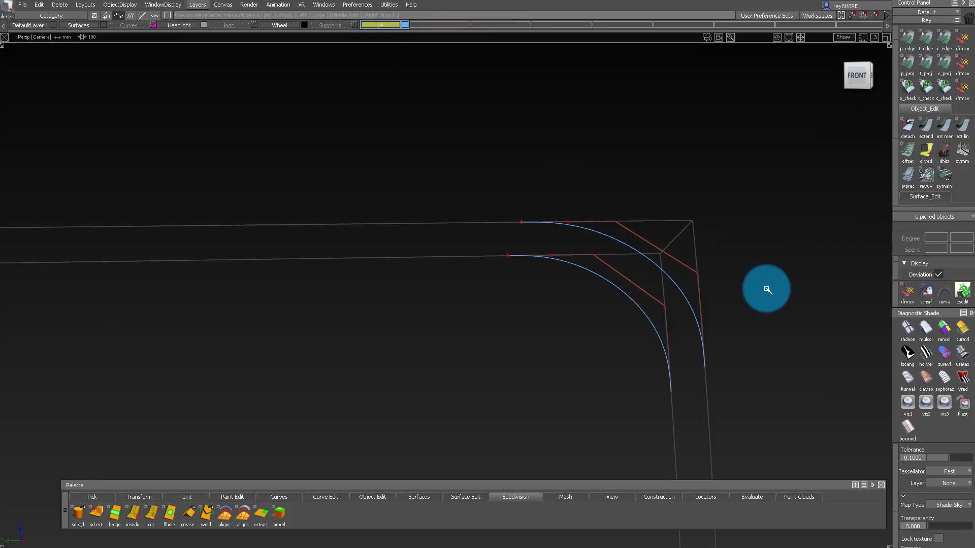
# - Tighten the inner corner curve by pulling the alignment handles at both ends closer to the sharp corner
pyautogui.keyDown('ctrl'); pyautogui.keyDown('shift'); pyautogui.moveTo(713, 290); pyautogui.dragTo(713, 290, button='middle'); pyautogui.keyUp('shift'); pyautogui.keyUp('ctrl')
pyautogui.click(668, 361)
pyautogui.moveTo(666, 329); pyautogui.dragTo(665, 301)
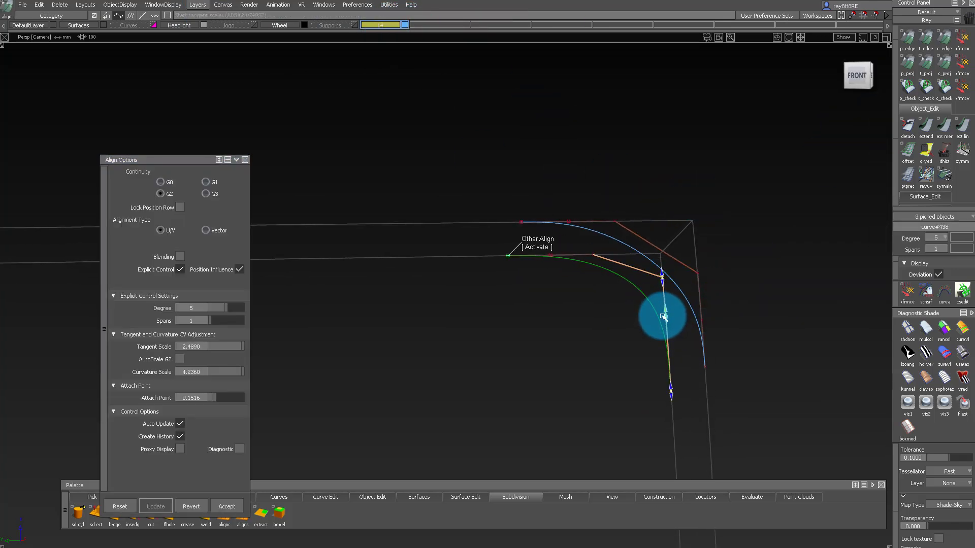
pyautogui.click(485, 254)
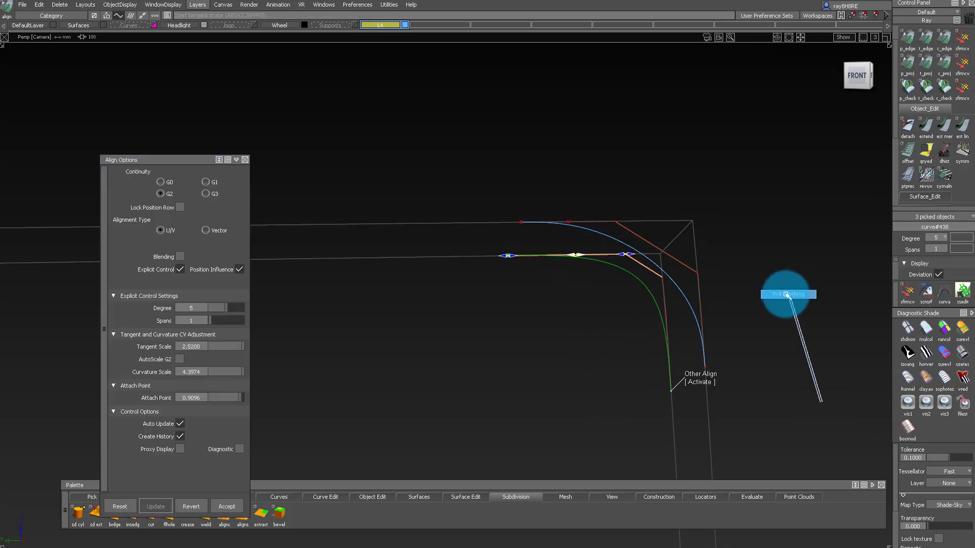
# - Tighten the outer corner curve the same way and join the two curves' matching ends with short straight curves
pyautogui.keyDown('ctrl'); pyautogui.keyDown('shift'); pyautogui.moveTo(789, 295); pyautogui.dragTo(788, 294); pyautogui.keyUp('shift'); pyautogui.keyUp('ctrl')
pyautogui.click(698, 325)
pyautogui.moveTo(696, 273); pyautogui.dragTo(694, 238)
pyautogui.hotkey('ctrl', 'q')
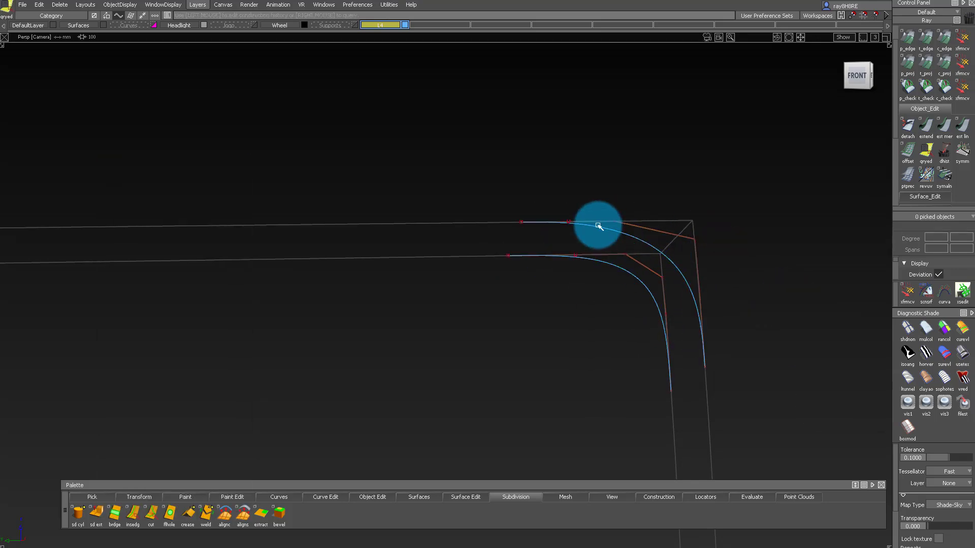
pyautogui.click(603, 229)
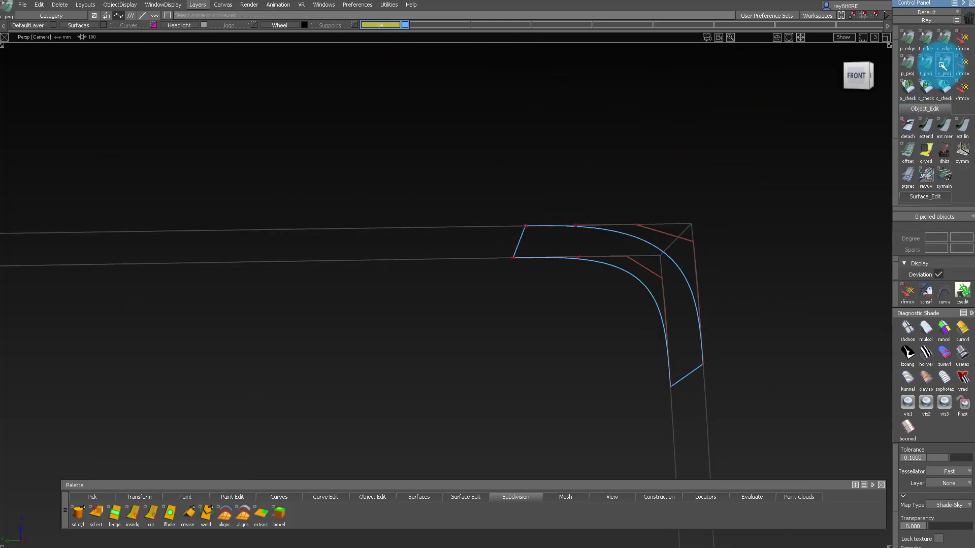
# - Align the two short closing curves to the vertical and upper strip surfaces with the curvature projection alignment
pyautogui.click(943, 66)
pyautogui.click(684, 377)
pyautogui.press('Return')
pyautogui.click(687, 397)
pyautogui.click(518, 243)
pyautogui.click(497, 242)
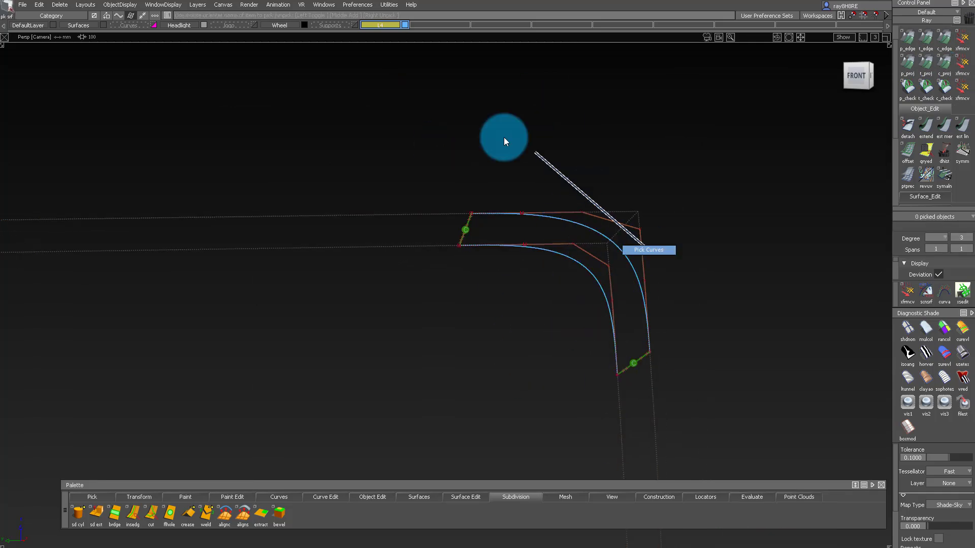
# - Build the rounded corner surface between the boundary curves and cut the two strips back to its ends
pyautogui.click(467, 251)
pyautogui.click(626, 380)
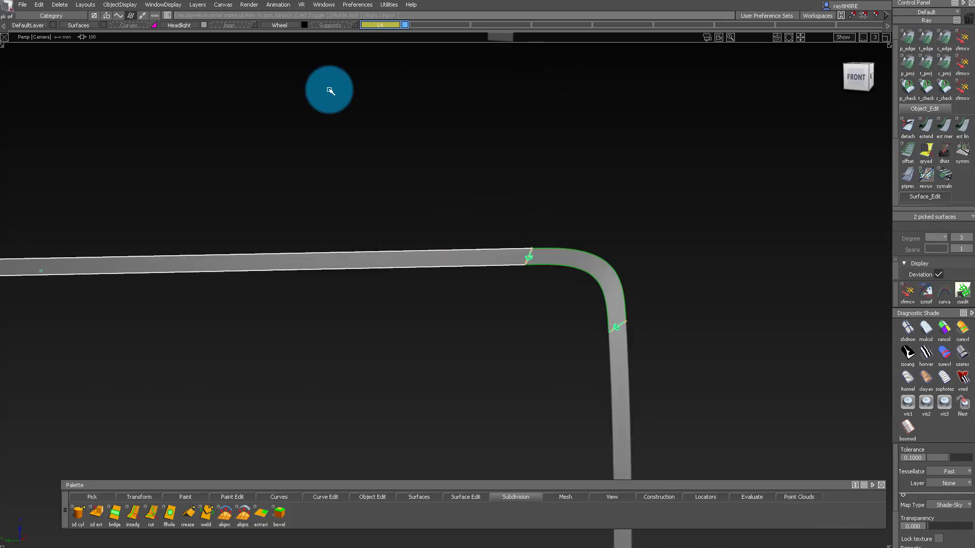
pyautogui.keyDown('ctrl'); pyautogui.keyDown('shift'); pyautogui.moveTo(582, 288); pyautogui.dragTo(582, 227); pyautogui.keyUp('shift'); pyautogui.keyUp('ctrl')
# - Cut the side panel and the shelf surface back along isoparms that start at the rounded corner's ends
pyautogui.keyDown('alt'); pyautogui.keyDown('shift'); pyautogui.moveTo(581, 226); pyautogui.dragTo(726, 214, button='right'); pyautogui.keyUp('shift'); pyautogui.keyUp('alt')
pyautogui.keyDown('alt'); pyautogui.keyDown('shift'); pyautogui.moveTo(726, 213); pyautogui.dragTo(605, 296); pyautogui.keyUp('shift'); pyautogui.keyUp('alt')
pyautogui.moveTo(668, 222); pyautogui.dragTo(669, 256)
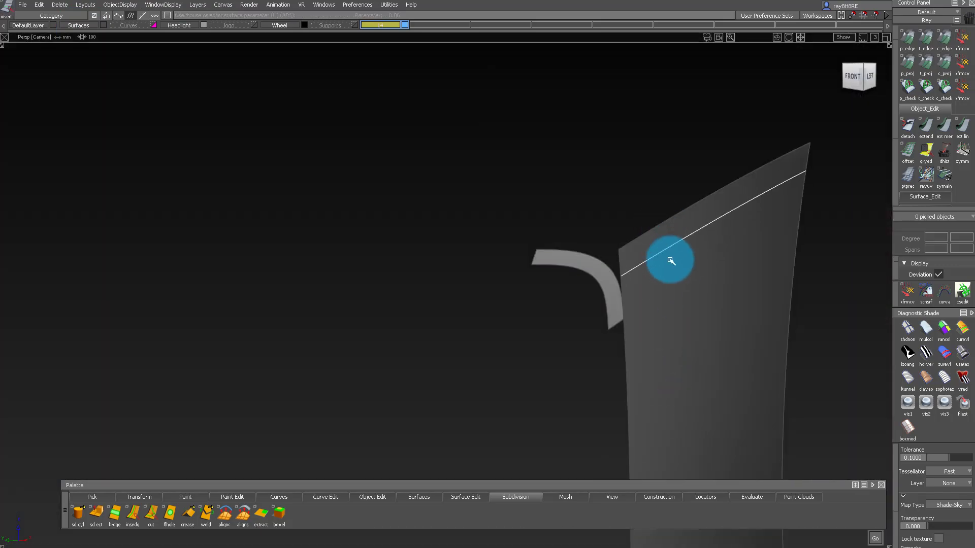
pyautogui.keyDown('alt'); pyautogui.keyDown('shift'); pyautogui.moveTo(729, 319); pyautogui.dragTo(533, 235); pyautogui.keyUp('shift'); pyautogui.keyUp('alt')
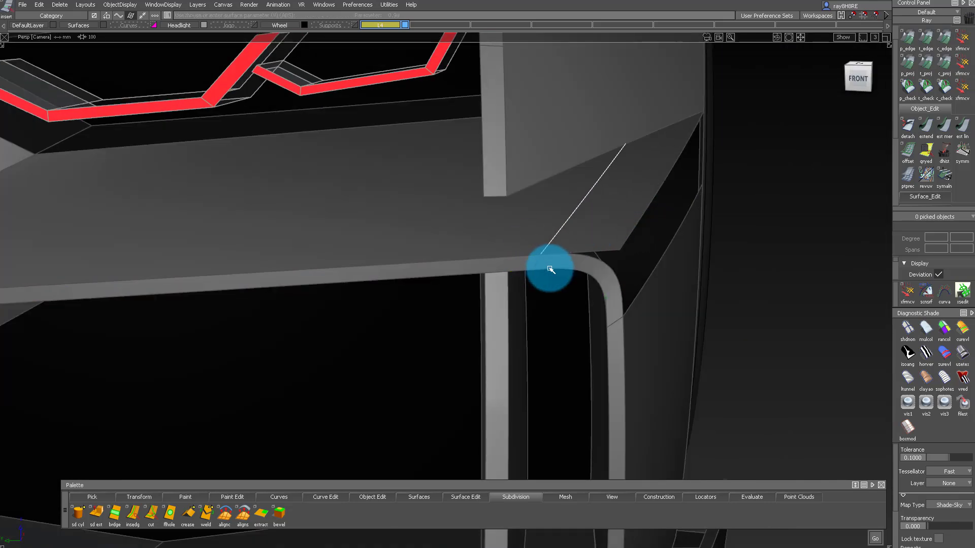
pyautogui.keyDown('alt'); pyautogui.keyDown('shift'); pyautogui.moveTo(551, 269); pyautogui.dragTo(603, 363); pyautogui.keyUp('shift'); pyautogui.keyUp('alt')
pyautogui.press('space')
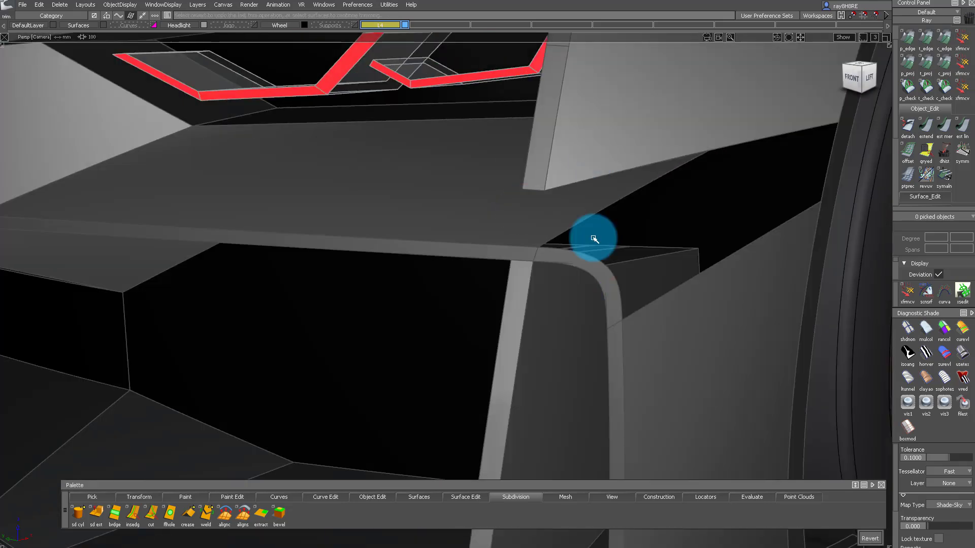
pyautogui.click(593, 240)
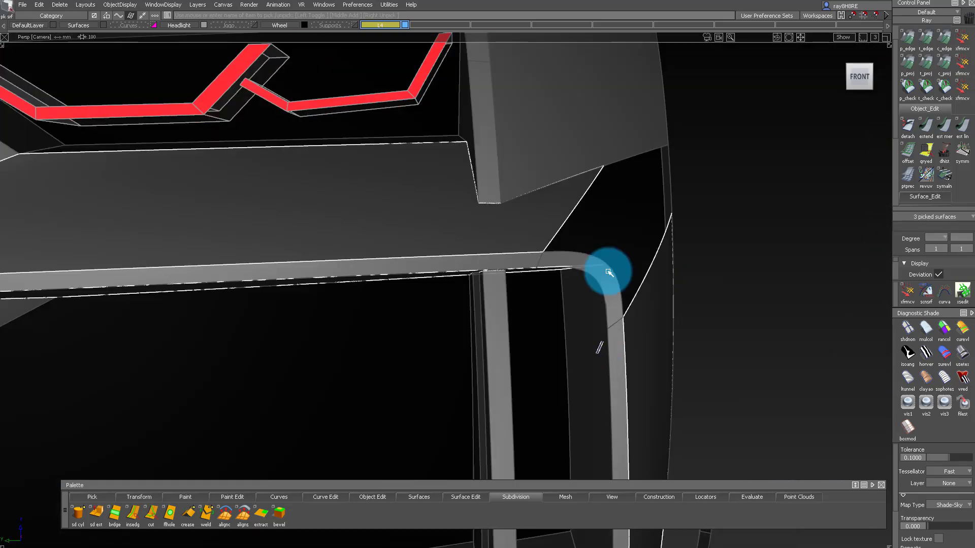
# - Isolate the rounded corner surface with the two inner frame surfaces behind it and delete the leftover corner geometry
pyautogui.keyDown('alt'); pyautogui.keyDown('shift'); pyautogui.moveTo(608, 272); pyautogui.dragTo(548, 284); pyautogui.keyUp('shift'); pyautogui.keyUp('alt')
pyautogui.click(549, 284)
pyautogui.click(593, 288)
pyautogui.click(619, 294)
pyautogui.keyDown('alt'); pyautogui.keyDown('shift'); pyautogui.moveTo(619, 294); pyautogui.dragTo(564, 289); pyautogui.keyUp('shift'); pyautogui.keyUp('alt')
pyautogui.keyDown('alt'); pyautogui.keyDown('shift'); pyautogui.moveTo(369, 258); pyautogui.dragTo(538, 329); pyautogui.keyUp('shift'); pyautogui.keyUp('alt')
pyautogui.moveTo(422, 266); pyautogui.dragTo(566, 378)
pyautogui.press('Delete')
# - Cut the two inner frame surfaces back from their shared corner to the ends of the rounded corner strip
pyautogui.keyDown('alt'); pyautogui.keyDown('shift'); pyautogui.moveTo(568, 298); pyautogui.dragTo(586, 323, button='right'); pyautogui.keyUp('shift'); pyautogui.keyUp('alt')
pyautogui.keyDown('ctrl'); pyautogui.keyDown('shift'); pyautogui.moveTo(586, 323); pyautogui.dragTo(554, 317); pyautogui.keyUp('shift'); pyautogui.keyUp('ctrl')
pyautogui.click(450, 249)
pyautogui.press('space')
pyautogui.click(620, 406)
pyautogui.press('space')
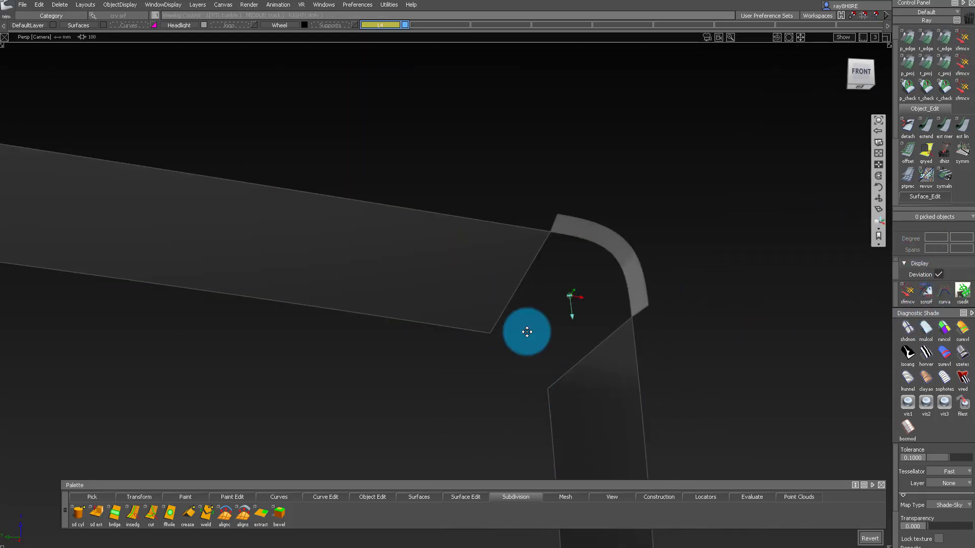
# - Add a blend curve between the inner surfaces' rear edges and fill the gap with a Square surface
pyautogui.keyDown('alt'); pyautogui.keyDown('shift'); pyautogui.moveTo(539, 378); pyautogui.dragTo(533, 309); pyautogui.keyUp('shift'); pyautogui.keyUp('alt')
pyautogui.keyDown('ctrl'); pyautogui.keyDown('shift'); pyautogui.moveTo(533, 309); pyautogui.dragTo(524, 336); pyautogui.keyUp('shift'); pyautogui.keyUp('ctrl')
pyautogui.keyDown('alt'); pyautogui.keyDown('shift'); pyautogui.moveTo(520, 272); pyautogui.dragTo(507, 217); pyautogui.keyUp('shift'); pyautogui.keyUp('alt')
pyautogui.click(493, 212)
pyautogui.click(522, 288)
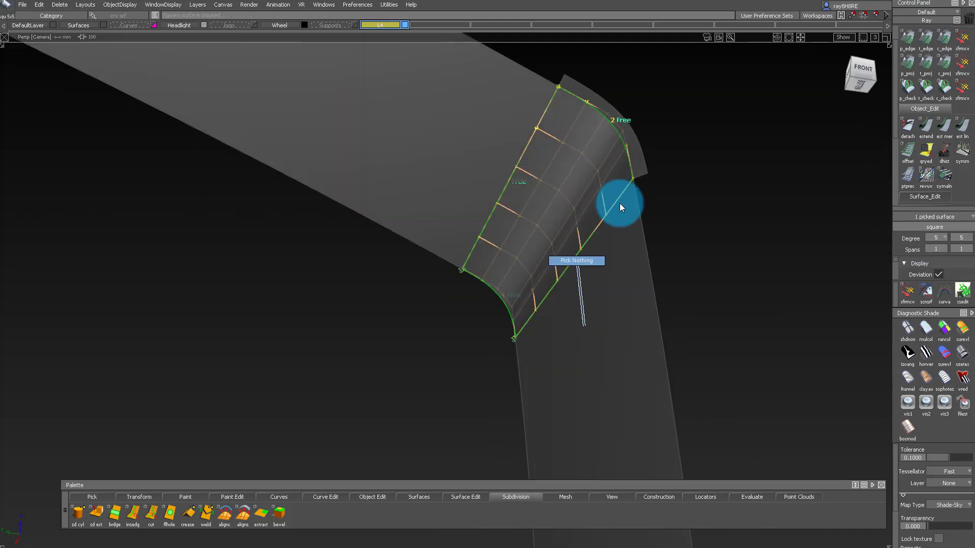
# - Set the Square surface's boundaries 1 and 3 to G2 Curvature, keeping boundaries 2 and 4 Free
pyautogui.keyDown('alt'); pyautogui.keyDown('shift'); pyautogui.moveTo(638, 201); pyautogui.dragTo(451, 186); pyautogui.keyUp('shift'); pyautogui.keyUp('alt')
pyautogui.click(400, 144)
pyautogui.keyDown('alt'); pyautogui.keyDown('shift'); pyautogui.moveTo(556, 230); pyautogui.dragTo(576, 269); pyautogui.keyUp('shift'); pyautogui.keyUp('alt')
pyautogui.keyDown('ctrl'); pyautogui.keyDown('shift'); pyautogui.moveTo(623, 347); pyautogui.dragTo(614, 205); pyautogui.keyUp('shift'); pyautogui.keyUp('ctrl')
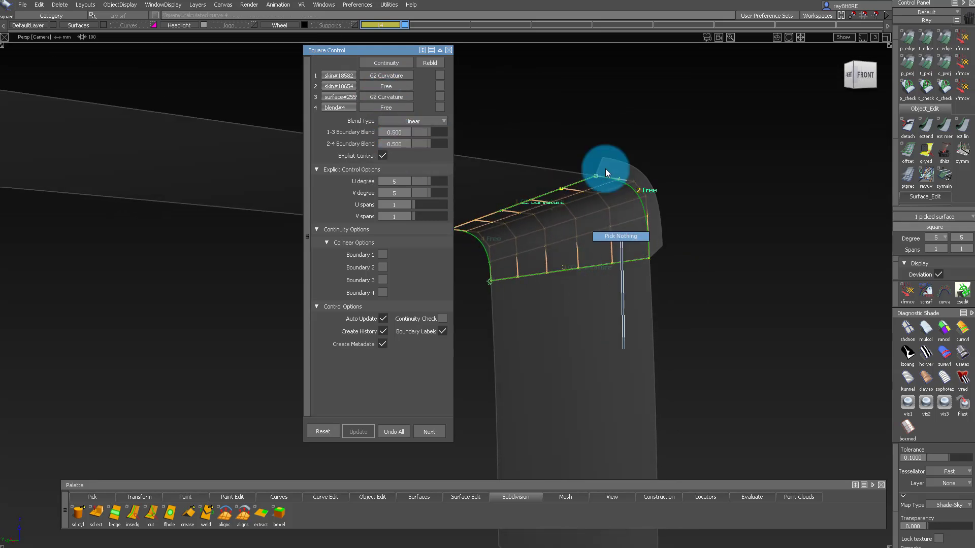
pyautogui.keyDown('ctrl'); pyautogui.keyDown('shift'); pyautogui.moveTo(653, 289); pyautogui.dragTo(663, 367); pyautogui.keyUp('shift'); pyautogui.keyUp('ctrl')
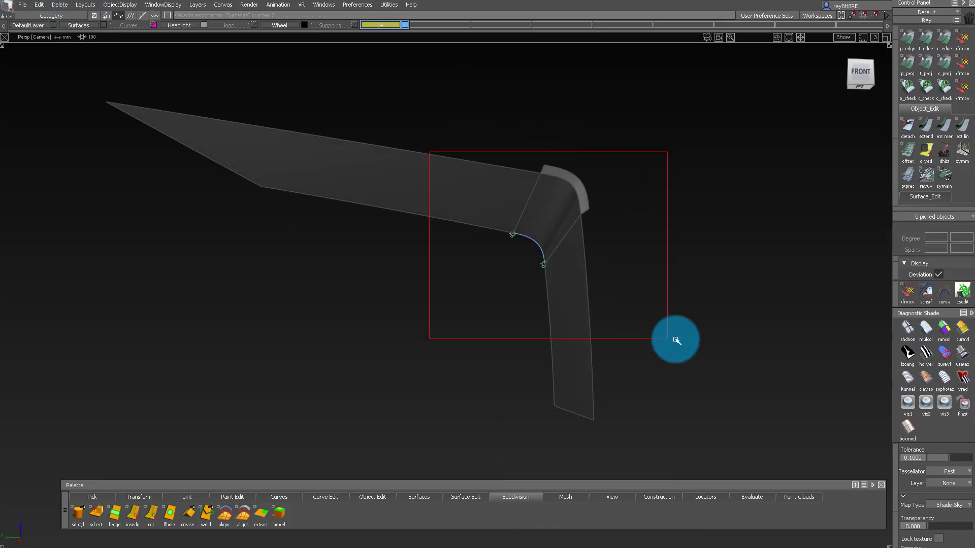
# - Show the full model and isolate the side panel, the shelf surface and the rounded corner strip
pyautogui.moveTo(677, 339); pyautogui.dragTo(682, 259)
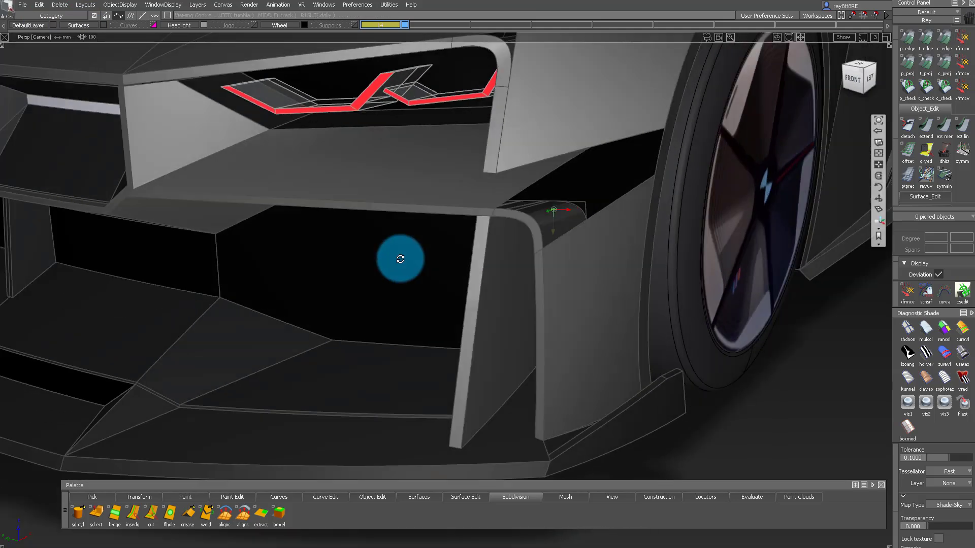
pyautogui.keyDown('alt'); pyautogui.keyDown('shift'); pyautogui.moveTo(398, 257); pyautogui.dragTo(579, 229); pyautogui.keyUp('shift'); pyautogui.keyUp('alt')
pyautogui.keyDown('alt'); pyautogui.keyDown('shift'); pyautogui.moveTo(662, 215); pyautogui.dragTo(619, 244); pyautogui.keyUp('shift'); pyautogui.keyUp('alt')
pyautogui.keyDown('alt'); pyautogui.keyDown('shift'); pyautogui.moveTo(619, 244); pyautogui.dragTo(712, 179, button='right'); pyautogui.keyUp('shift'); pyautogui.keyUp('alt')
pyautogui.keyDown('ctrl'); pyautogui.keyDown('shift'); pyautogui.moveTo(712, 179); pyautogui.dragTo(677, 306); pyautogui.keyUp('shift'); pyautogui.keyUp('ctrl')
pyautogui.click(677, 307)
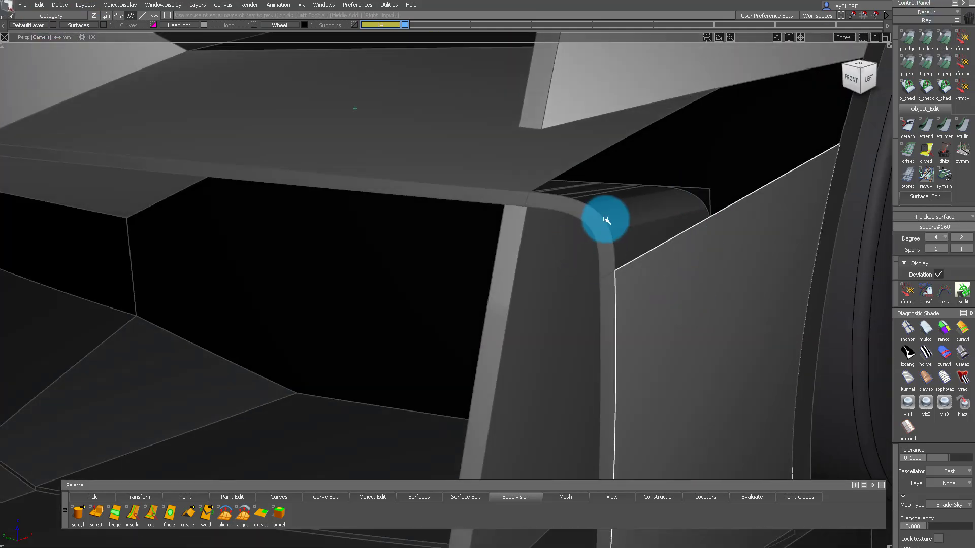
pyautogui.click(605, 220)
pyautogui.click(500, 172)
pyautogui.hotkey('alt', 'h')
# - Create a Freeform Blend between the side panel and shelf edges, with Start on Edge align and End on Default
pyautogui.keyDown('ctrl'); pyautogui.keyDown('shift'); pyautogui.moveTo(702, 372); pyautogui.dragTo(682, 231); pyautogui.keyUp('shift'); pyautogui.keyUp('ctrl')
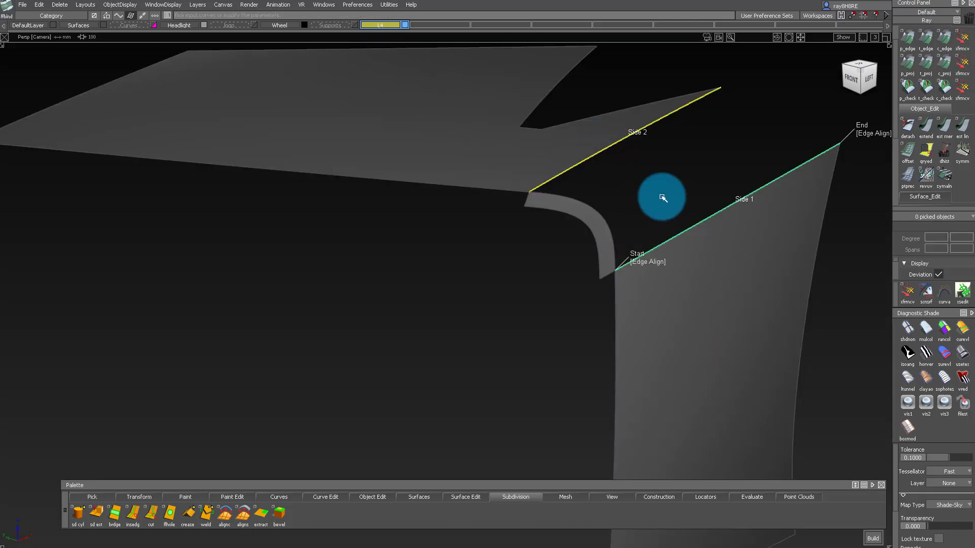
pyautogui.keyDown('alt'); pyautogui.keyDown('shift'); pyautogui.moveTo(655, 202); pyautogui.dragTo(644, 227, button='middle'); pyautogui.keyUp('shift'); pyautogui.keyUp('alt')
pyautogui.click(802, 206)
pyautogui.keyDown('alt'); pyautogui.keyDown('shift'); pyautogui.moveTo(645, 235); pyautogui.dragTo(588, 259); pyautogui.keyUp('shift'); pyautogui.keyUp('alt')
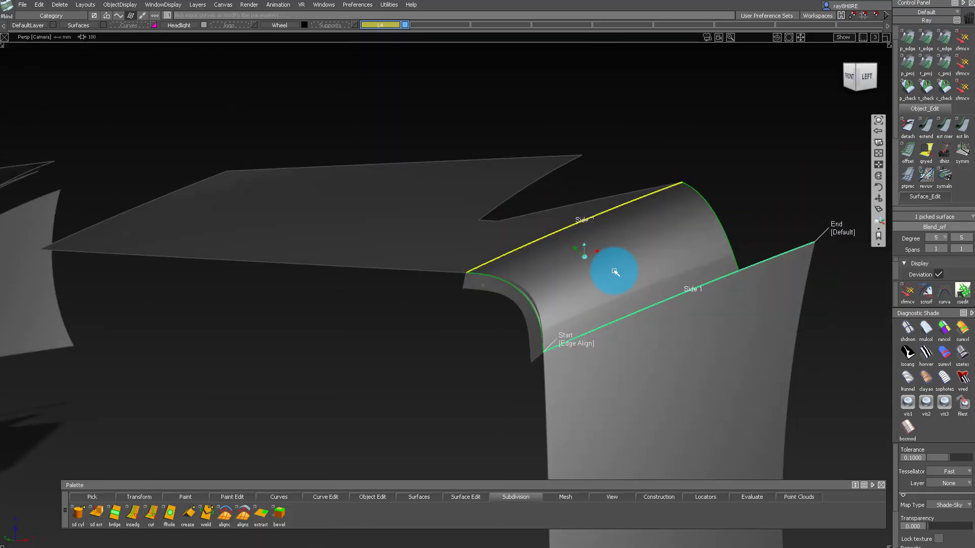
pyautogui.keyDown('alt'); pyautogui.keyDown('shift'); pyautogui.moveTo(587, 260); pyautogui.dragTo(661, 227, button='right'); pyautogui.keyUp('shift'); pyautogui.keyUp('alt')
pyautogui.keyDown('alt'); pyautogui.keyDown('shift'); pyautogui.moveTo(661, 226); pyautogui.dragTo(706, 236); pyautogui.keyUp('shift'); pyautogui.keyUp('alt')
# - Examine the outer blend's fit against the rounded corner strip and open the Freeform Blend settings
pyautogui.keyDown('ctrl'); pyautogui.keyDown('shift'); pyautogui.moveTo(558, 246); pyautogui.dragTo(559, 324); pyautogui.keyUp('shift'); pyautogui.keyUp('ctrl')
pyautogui.click(550, 355)
pyautogui.keyDown('alt'); pyautogui.keyDown('shift'); pyautogui.moveTo(559, 325); pyautogui.dragTo(629, 317, button='right'); pyautogui.keyUp('shift'); pyautogui.keyUp('alt')
pyautogui.moveTo(629, 317)
pyautogui.keyDown('alt'); pyautogui.keyDown('shift'); pyautogui.mouseDown()
pyautogui.moveTo(676, 334)
pyautogui.moveTo(646, 300)
pyautogui.moveTo(544, 294)
pyautogui.moveTo(604, 302)
pyautogui.moveTo(620, 324)
pyautogui.moveTo(622, 305)
pyautogui.mouseUp(); pyautogui.keyUp('shift'); pyautogui.keyUp('alt')
pyautogui.click(620, 324)
pyautogui.keyDown('alt'); pyautogui.keyDown('shift'); pyautogui.moveTo(622, 304); pyautogui.dragTo(566, 299); pyautogui.keyUp('shift'); pyautogui.keyUp('alt')
pyautogui.click(604, 303)
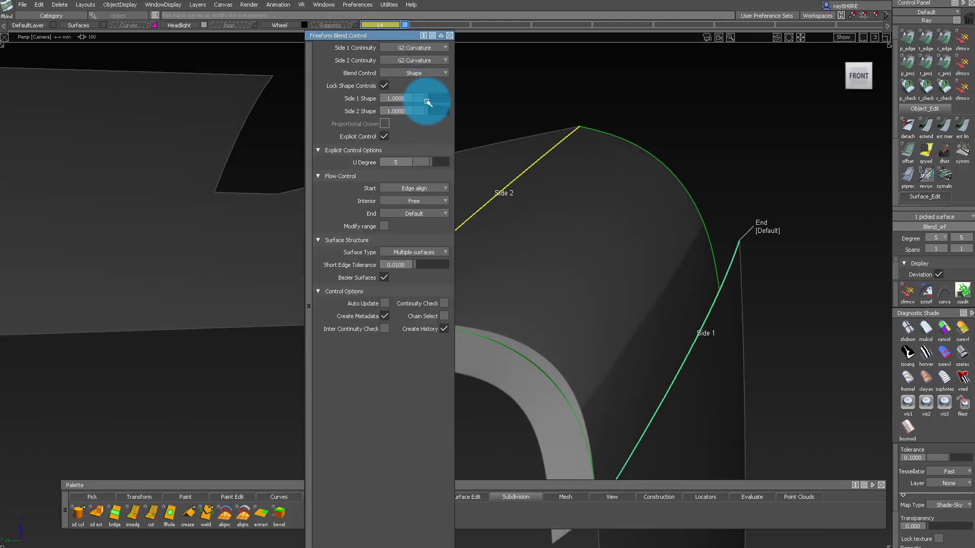
# - Leave the Freeform Blend settings and display the control vertices of the blend and the rounded corner strip
pyautogui.keyDown('alt'); pyautogui.keyDown('shift'); pyautogui.moveTo(526, 153); pyautogui.dragTo(640, 345); pyautogui.keyUp('shift'); pyautogui.keyUp('alt')
pyautogui.click(640, 347)
pyautogui.keyDown('alt'); pyautogui.keyDown('shift'); pyautogui.moveTo(687, 364); pyautogui.dragTo(637, 291, button='middle'); pyautogui.keyUp('shift'); pyautogui.keyUp('alt')
pyautogui.keyDown('ctrl'); pyautogui.keyDown('shift'); pyautogui.moveTo(638, 292); pyautogui.dragTo(561, 324); pyautogui.keyUp('shift'); pyautogui.keyUp('ctrl')
pyautogui.click(562, 325)
pyautogui.click(170, 97)
pyautogui.keyDown('alt'); pyautogui.keyDown('shift'); pyautogui.moveTo(472, 239); pyautogui.dragTo(487, 299); pyautogui.keyUp('shift'); pyautogui.keyUp('alt')
pyautogui.keyDown('alt'); pyautogui.keyDown('shift'); pyautogui.moveTo(488, 300); pyautogui.dragTo(526, 307, button='right'); pyautogui.keyUp('shift'); pyautogui.keyUp('alt')
pyautogui.keyDown('alt'); pyautogui.keyDown('shift'); pyautogui.moveTo(526, 306); pyautogui.dragTo(610, 150); pyautogui.keyUp('shift'); pyautogui.keyUp('alt')
pyautogui.click(452, 286)
pyautogui.keyDown('ctrl'); pyautogui.keyDown('shift'); pyautogui.moveTo(620, 216); pyautogui.dragTo(522, 239, button='right'); pyautogui.keyUp('shift'); pyautogui.keyUp('ctrl')
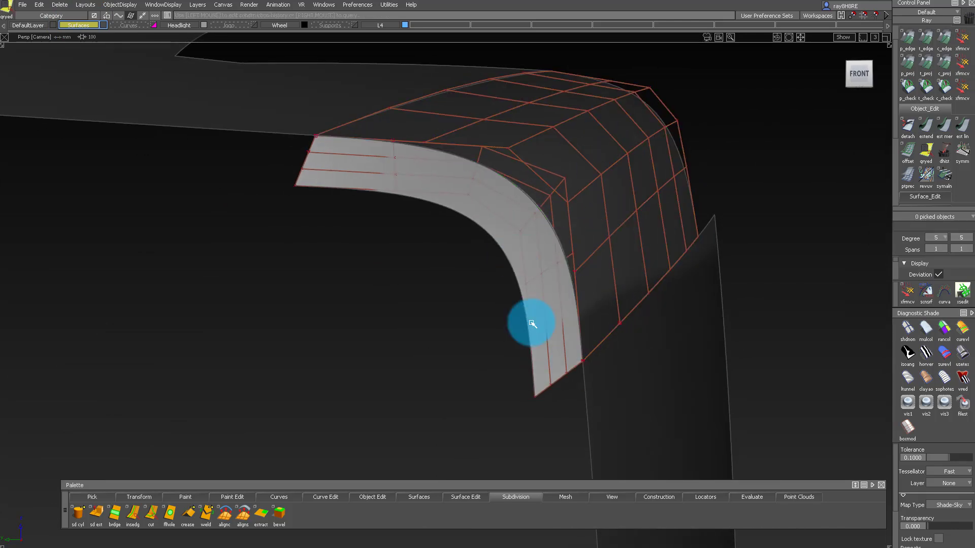
# - Open the rounded corner strip's G2 projected alignment settings and bring back the hidden model surfaces
pyautogui.click(531, 327)
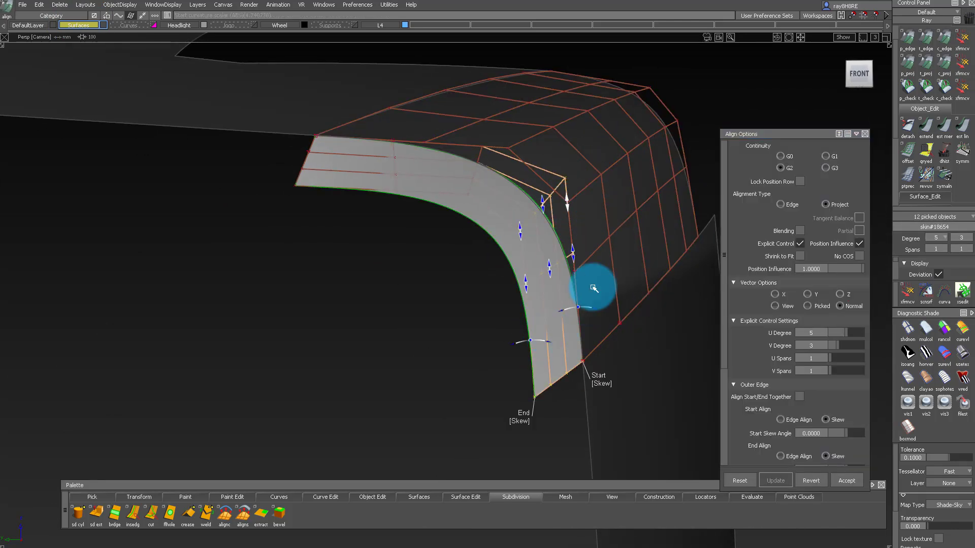
pyautogui.keyDown('alt'); pyautogui.keyDown('shift'); pyautogui.moveTo(593, 275); pyautogui.dragTo(605, 233); pyautogui.keyUp('shift'); pyautogui.keyUp('alt')
pyautogui.keyDown('ctrl'); pyautogui.keyDown('shift'); pyautogui.moveTo(605, 233); pyautogui.dragTo(529, 267, button='right'); pyautogui.keyUp('shift'); pyautogui.keyUp('ctrl')
pyautogui.keyDown('ctrl'); pyautogui.keyDown('shift'); pyautogui.moveTo(541, 257); pyautogui.dragTo(537, 224); pyautogui.keyUp('shift'); pyautogui.keyUp('ctrl')
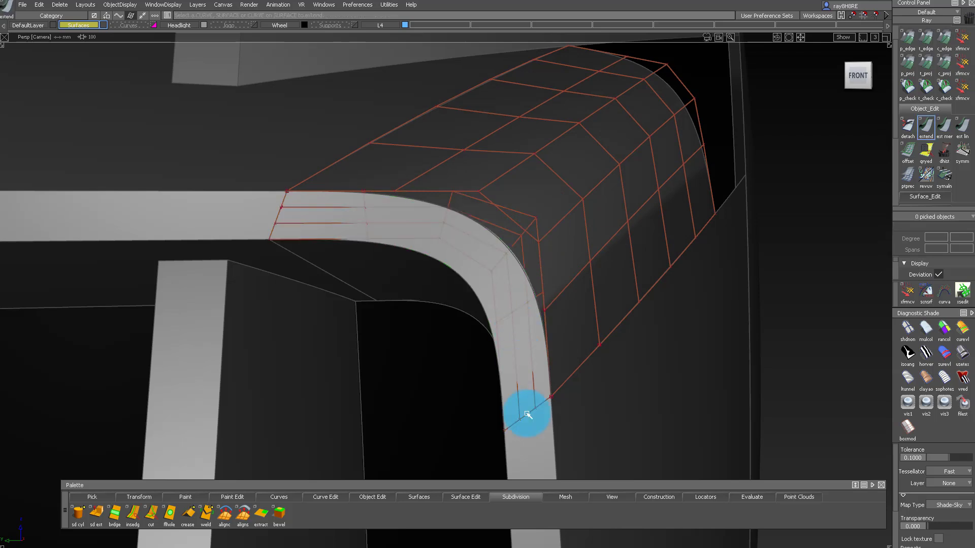
# - Align both ends of the rounded corner strip to the adjoining vertical and horizontal frame strips with G2 edge continuity
pyautogui.click(479, 240)
pyautogui.click(559, 276)
pyautogui.click(942, 41)
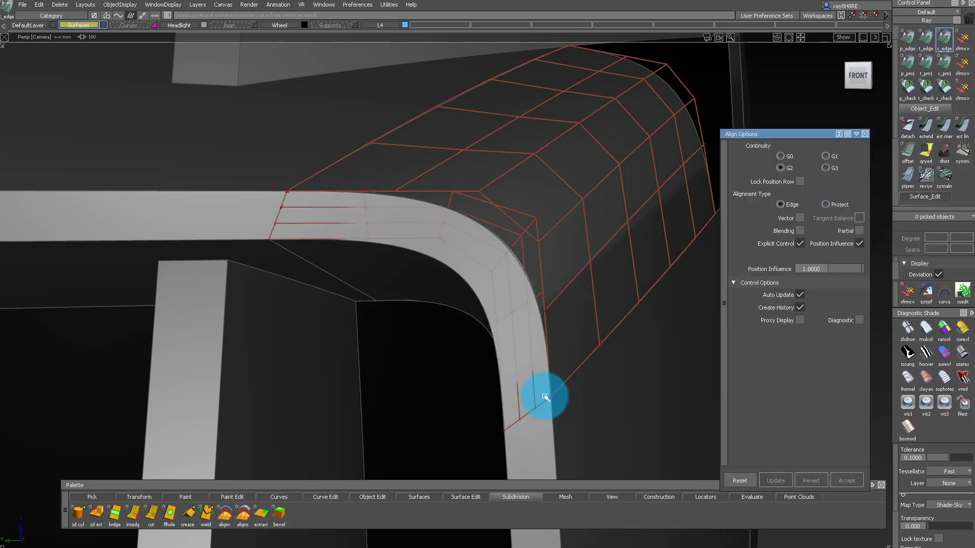
pyautogui.click(527, 394)
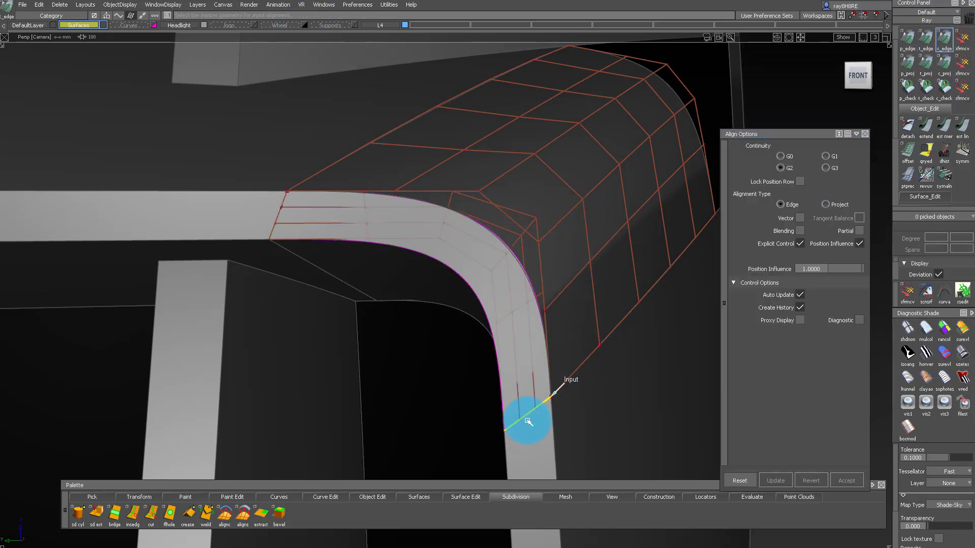
pyautogui.click(533, 225)
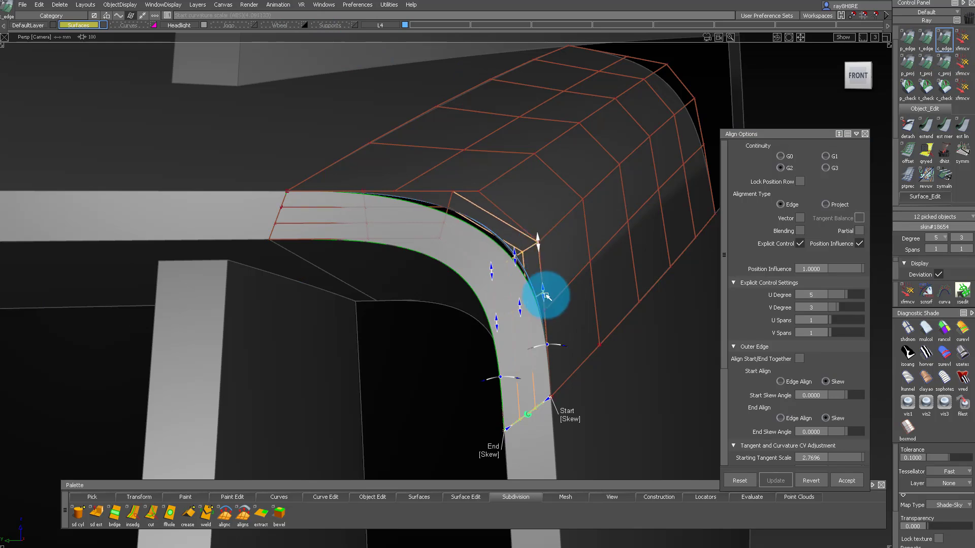
pyautogui.click(283, 211)
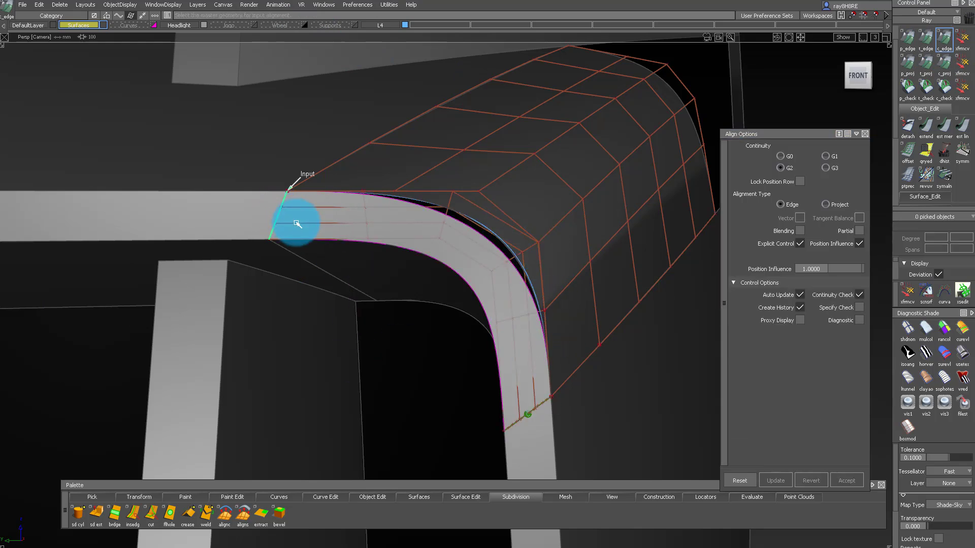
pyautogui.click(320, 203)
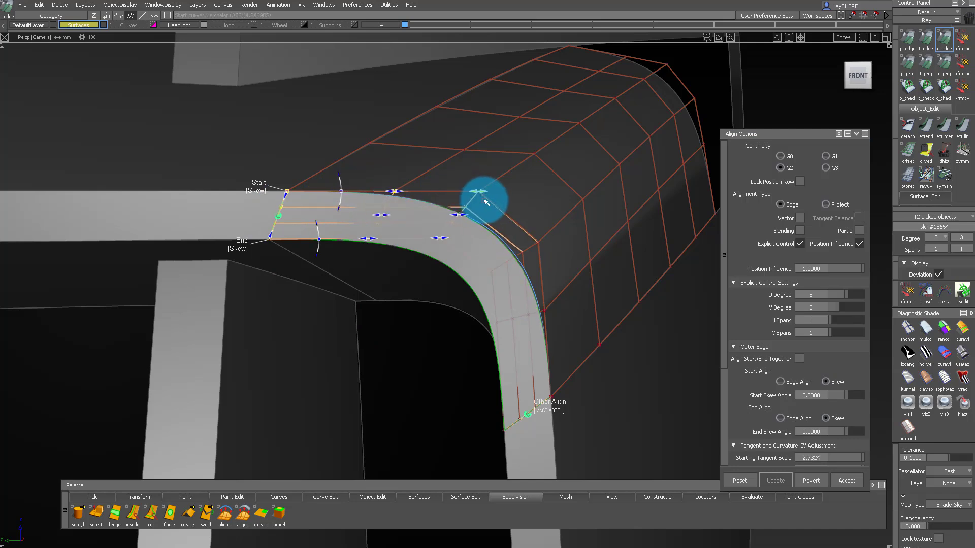
# - Hide the control vertices of the corner strip and the blend surface
pyautogui.keyDown('alt'); pyautogui.keyDown('shift'); pyautogui.moveTo(511, 264); pyautogui.dragTo(482, 304); pyautogui.keyUp('shift'); pyautogui.keyUp('alt')
pyautogui.keyDown('ctrl'); pyautogui.keyDown('shift'); pyautogui.moveTo(483, 304); pyautogui.dragTo(489, 401); pyautogui.keyUp('shift'); pyautogui.keyUp('ctrl')
pyautogui.click(490, 424)
pyautogui.click(490, 423)
pyautogui.keyDown('alt'); pyautogui.keyDown('shift'); pyautogui.moveTo(489, 422); pyautogui.dragTo(477, 368, button='right'); pyautogui.keyUp('shift'); pyautogui.keyUp('alt')
# - Align the front edge of the corner blend surface to the rounded strip's outer edge with G0 edge continuity
pyautogui.click(906, 41)
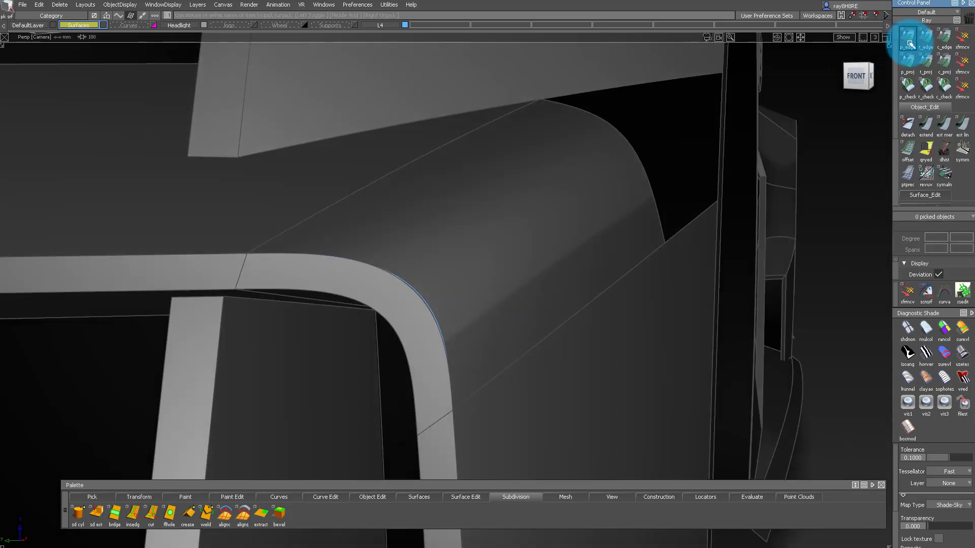
pyautogui.click(417, 286)
pyautogui.click(448, 281)
pyautogui.click(908, 43)
pyautogui.click(416, 324)
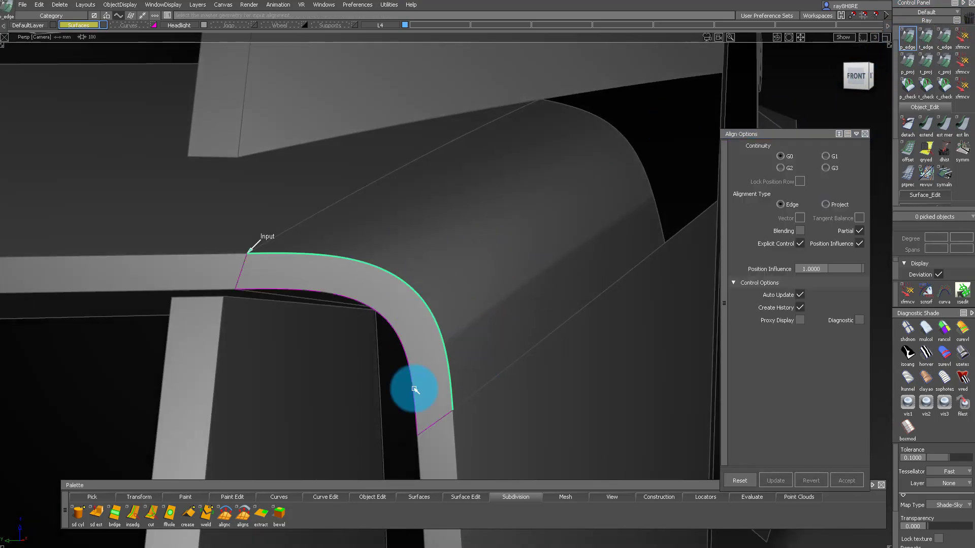
pyautogui.click(472, 326)
pyautogui.click(426, 310)
pyautogui.click(443, 331)
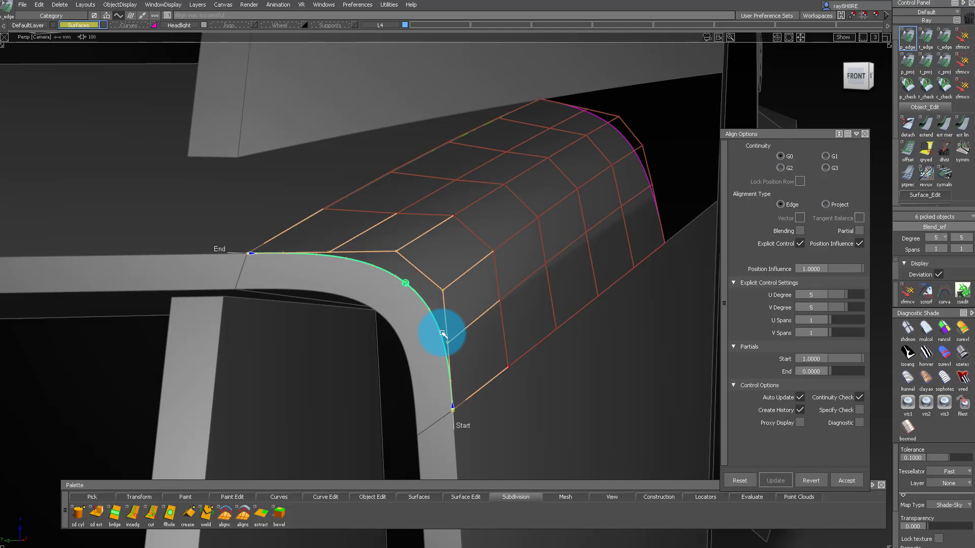
# - Hide the blend's control vertices and check curvature continuity along its shelf and side panel edges
pyautogui.keyDown('ctrl'); pyautogui.keyDown('shift'); pyautogui.moveTo(443, 333); pyautogui.dragTo(450, 419); pyautogui.keyUp('shift'); pyautogui.keyUp('ctrl')
pyautogui.moveTo(346, 319); pyautogui.dragTo(479, 203)
pyautogui.click(451, 282)
pyautogui.keyDown('ctrl'); pyautogui.keyDown('shift'); pyautogui.moveTo(519, 355); pyautogui.dragTo(563, 208); pyautogui.keyUp('shift'); pyautogui.keyUp('ctrl')
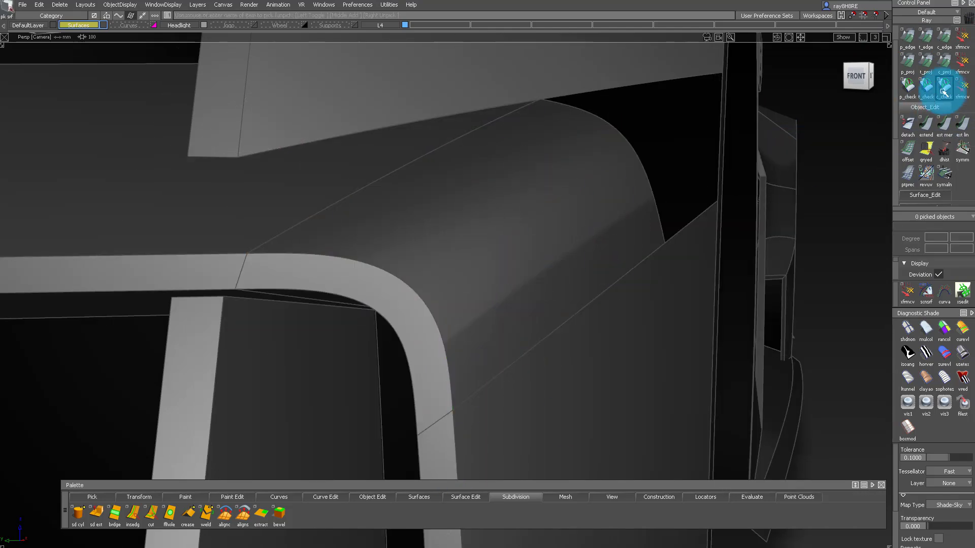
pyautogui.keyDown('alt'); pyautogui.keyDown('shift'); pyautogui.moveTo(413, 160); pyautogui.dragTo(494, 307); pyautogui.keyUp('shift'); pyautogui.keyUp('alt')
pyautogui.keyDown('alt'); pyautogui.keyDown('shift'); pyautogui.moveTo(526, 320); pyautogui.dragTo(585, 337, button='right'); pyautogui.keyUp('shift'); pyautogui.keyUp('alt')
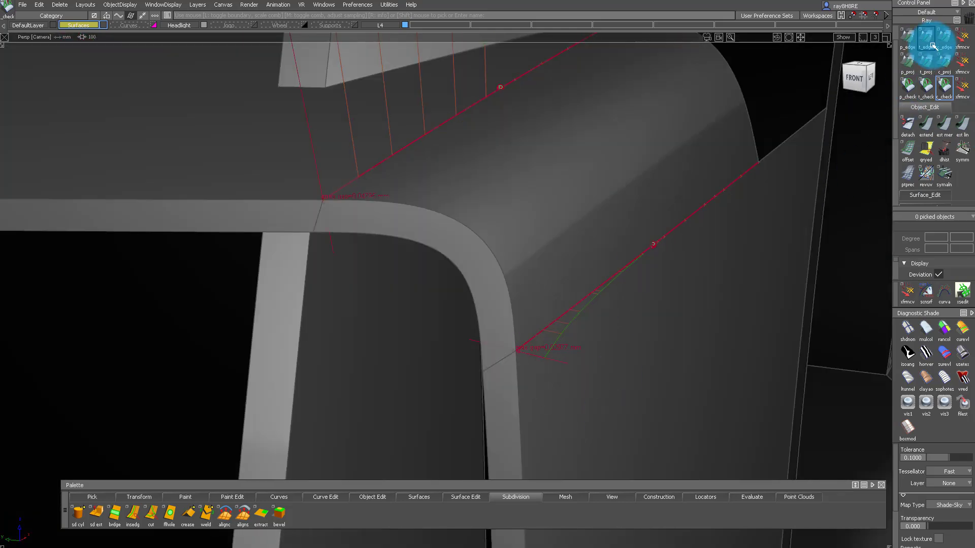
# - Align the blend's two long edges to the shelf and the side panel with G2 edge continuity
pyautogui.press('space')
pyautogui.click(394, 152)
pyautogui.click(330, 201)
pyautogui.keyDown('alt'); pyautogui.keyDown('shift'); pyautogui.moveTo(341, 220); pyautogui.dragTo(335, 246, button='middle'); pyautogui.keyUp('shift'); pyautogui.keyUp('alt')
pyautogui.press('space')
pyautogui.keyDown('alt'); pyautogui.keyDown('shift'); pyautogui.moveTo(335, 246); pyautogui.dragTo(462, 218, button='right'); pyautogui.keyUp('shift'); pyautogui.keyUp('alt')
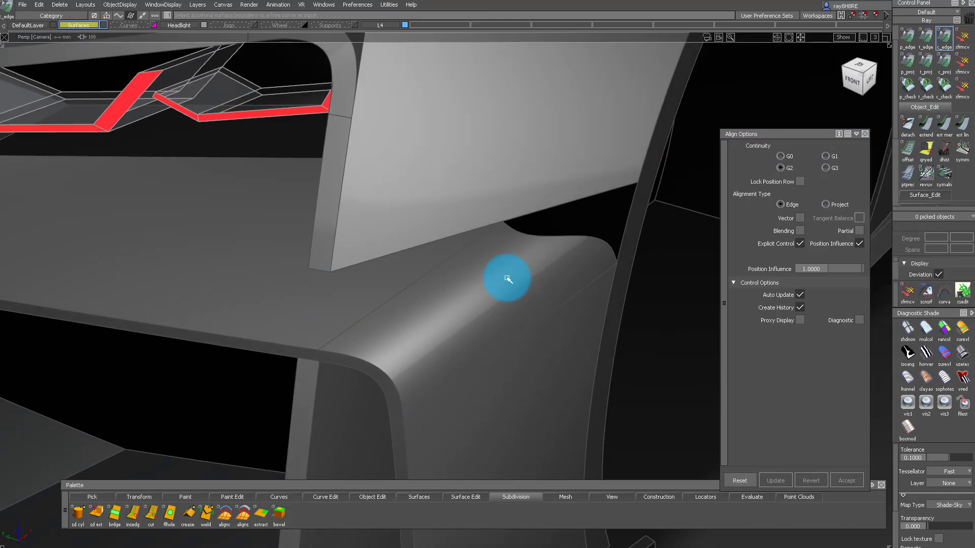
pyautogui.click(533, 217)
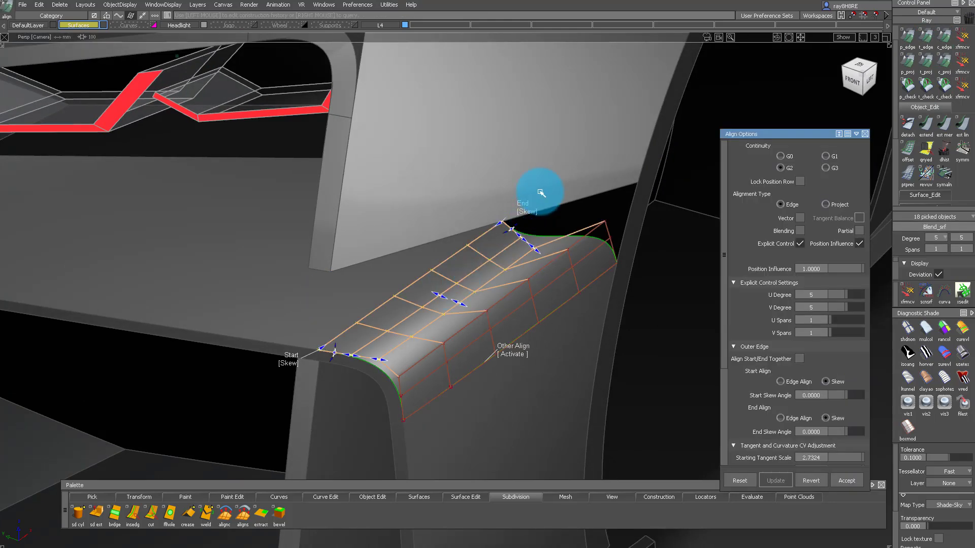
# - Leave the blend's alignment and hide its control vertices
pyautogui.click(531, 301)
pyautogui.moveTo(563, 350)
pyautogui.keyDown('alt'); pyautogui.keyDown('shift'); pyautogui.mouseDown()
pyautogui.moveTo(509, 367)
pyautogui.moveTo(509, 263)
pyautogui.moveTo(577, 472)
pyautogui.mouseUp(); pyautogui.keyUp('shift'); pyautogui.keyUp('alt')
pyautogui.press('space')
pyautogui.moveTo(528, 355)
pyautogui.keyDown('ctrl'); pyautogui.keyDown('shift'); pyautogui.mouseDown()
pyautogui.moveTo(530, 259)
pyautogui.moveTo(458, 176)
pyautogui.moveTo(511, 257)
pyautogui.mouseUp(); pyautogui.keyUp('shift'); pyautogui.keyUp('ctrl')
pyautogui.keyDown('ctrl'); pyautogui.keyDown('shift'); pyautogui.moveTo(512, 256); pyautogui.dragTo(511, 308); pyautogui.keyUp('shift'); pyautogui.keyUp('ctrl')
pyautogui.keyDown('alt'); pyautogui.keyDown('shift'); pyautogui.moveTo(489, 235); pyautogui.dragTo(523, 241); pyautogui.keyUp('shift'); pyautogui.keyUp('alt')
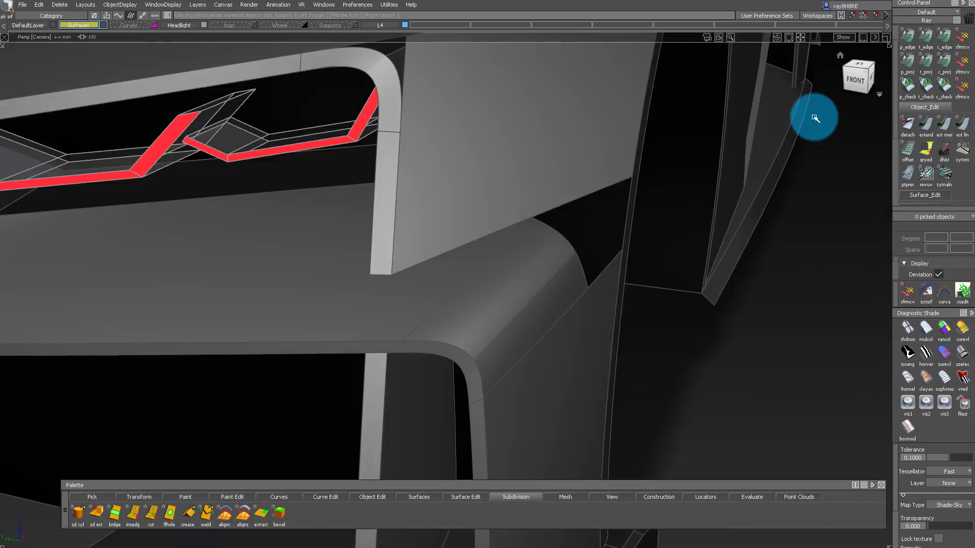
# - Isolate the shelf and the upper panel, and untrim the shelf surface
pyautogui.keyDown('alt'); pyautogui.keyDown('shift'); pyautogui.moveTo(487, 234); pyautogui.dragTo(451, 279); pyautogui.keyUp('shift'); pyautogui.keyUp('alt')
pyautogui.keyDown('alt'); pyautogui.keyDown('shift'); pyautogui.moveTo(461, 165); pyautogui.dragTo(459, 295); pyautogui.keyUp('shift'); pyautogui.keyUp('alt')
pyautogui.keyDown('ctrl'); pyautogui.keyDown('shift'); pyautogui.moveTo(460, 295); pyautogui.dragTo(447, 259); pyautogui.keyUp('shift'); pyautogui.keyUp('ctrl')
pyautogui.click(459, 253)
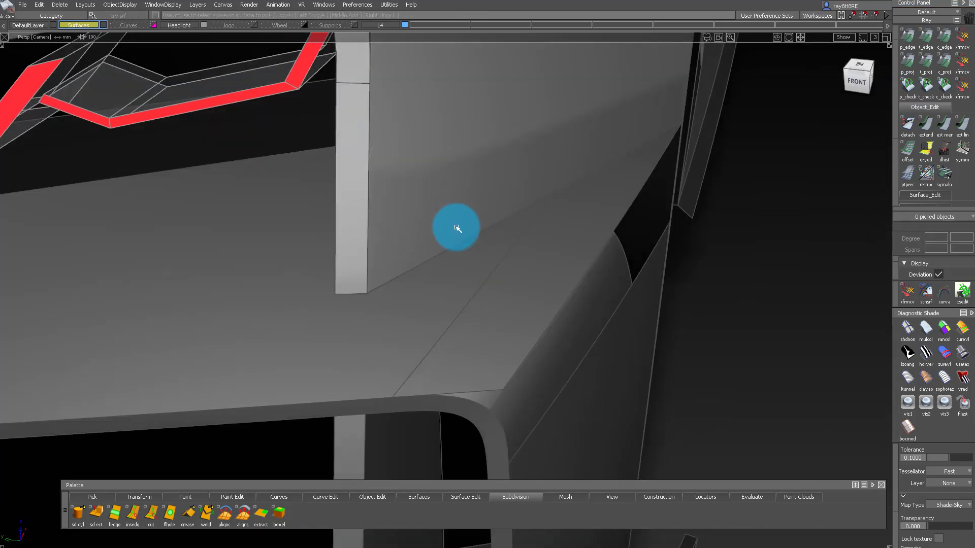
pyautogui.keyDown('ctrl'); pyautogui.keyDown('shift'); pyautogui.moveTo(467, 189); pyautogui.dragTo(463, 229); pyautogui.keyUp('shift'); pyautogui.keyUp('ctrl')
pyautogui.click(459, 257)
pyautogui.click(432, 253)
pyautogui.hotkey('alt', 'h')
pyautogui.click(417, 315)
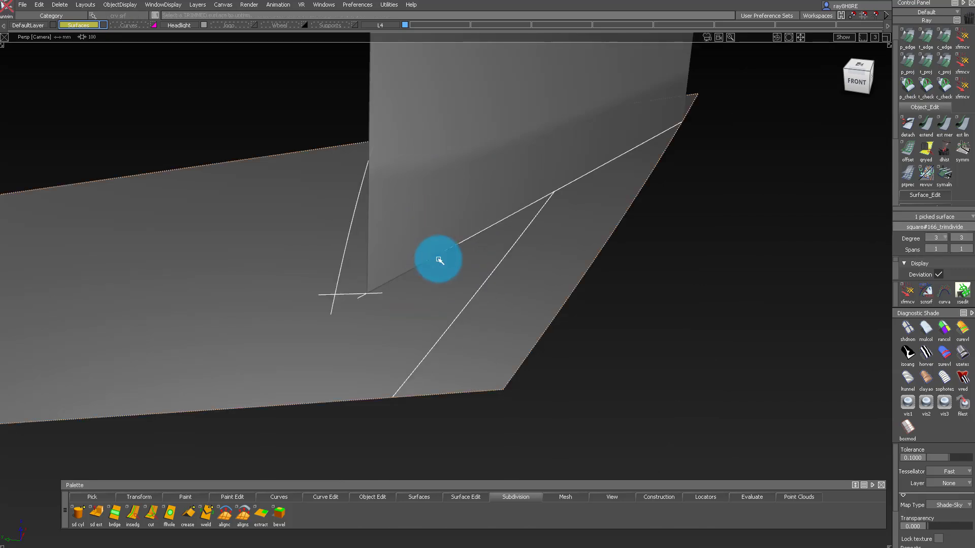
# - Align the upper panel's lower edge onto the shelf with G0 continuity, projected along the View vector
pyautogui.click(908, 62)
pyautogui.click(451, 268)
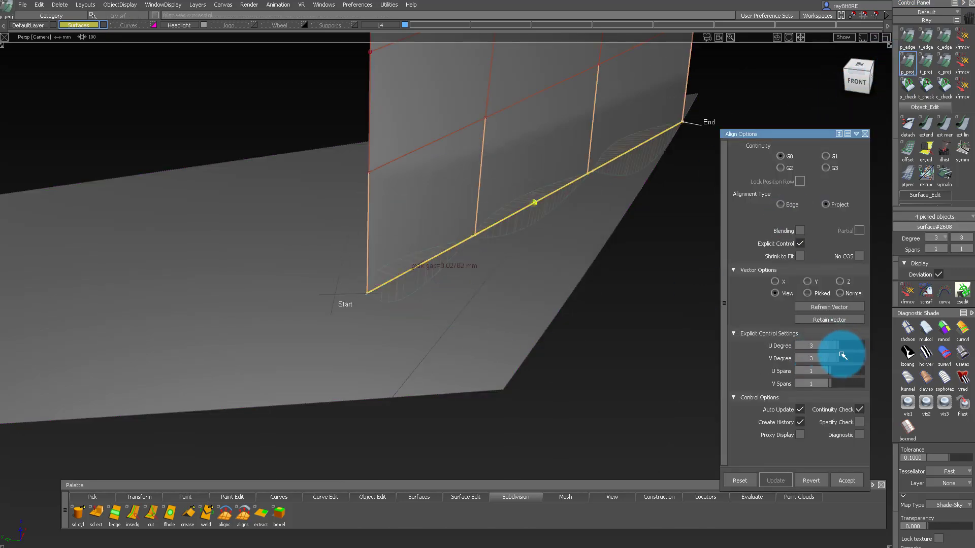
pyautogui.click(469, 109)
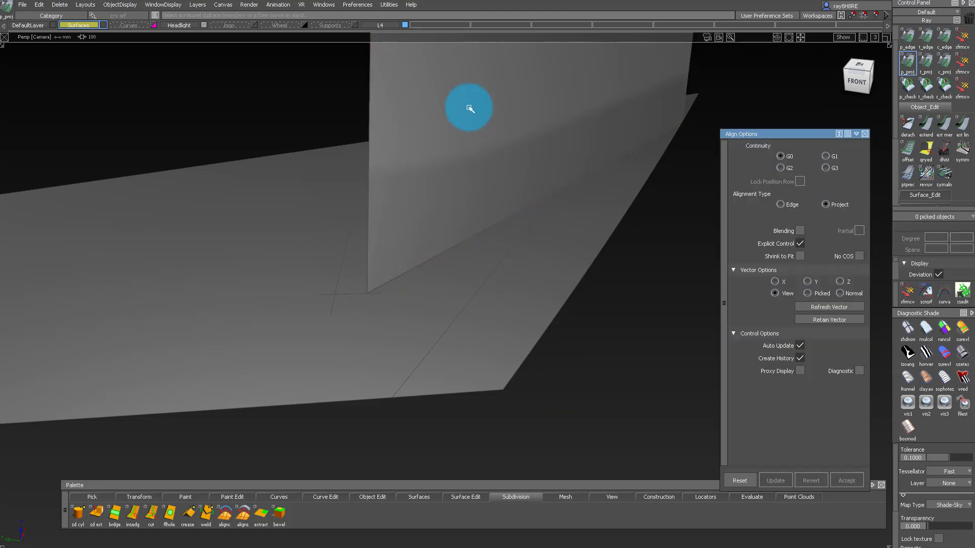
# - Isolate the shelf, trim it along its surface curves, and bring back the neighbouring panels and blend
pyautogui.hotkey('alt', 't')
pyautogui.click(400, 324)
pyautogui.hotkey('alt', 'h')
pyautogui.hotkey('alt', 'e')
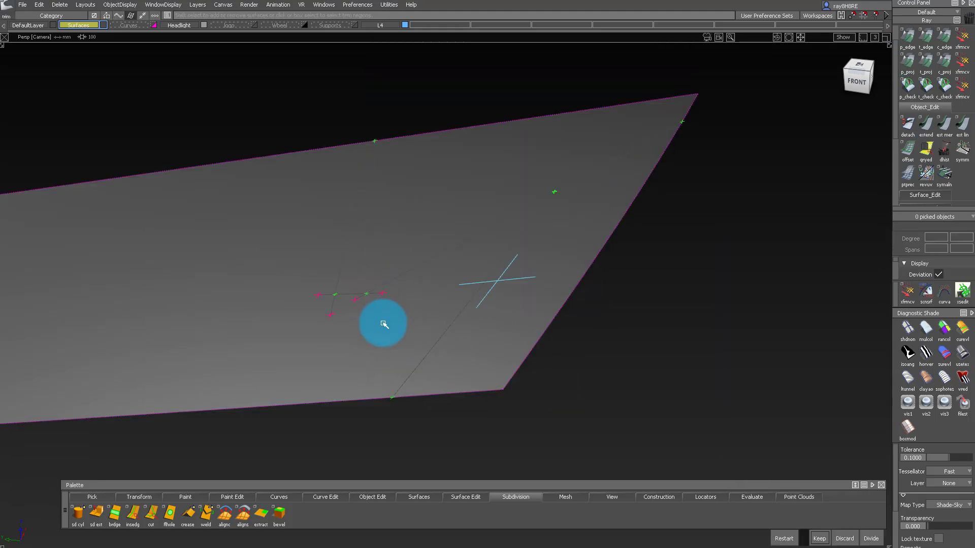
pyautogui.click(383, 324)
pyautogui.click(384, 324)
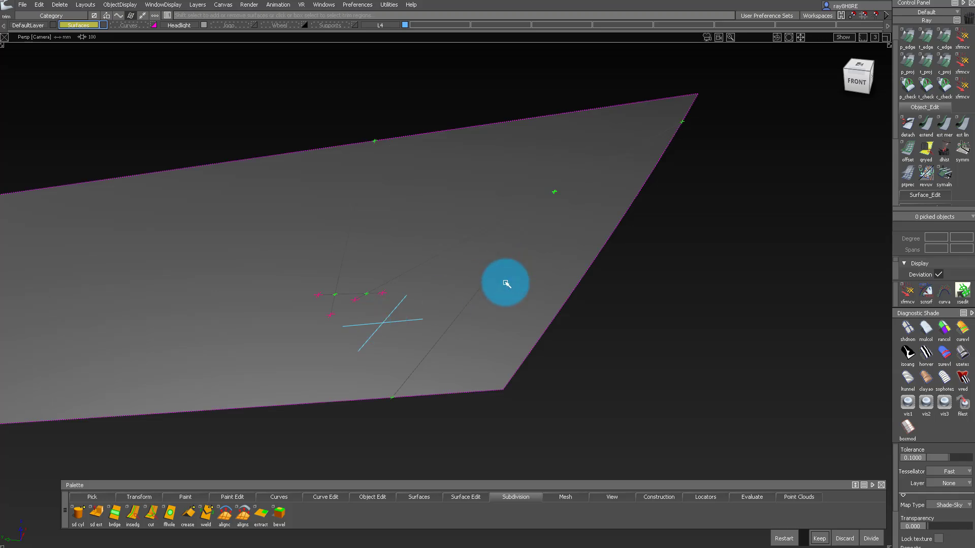
pyautogui.click(506, 283)
pyautogui.click(468, 204)
pyautogui.click(558, 263)
pyautogui.click(634, 311)
# - Realign the blend's shelf-side edge to the trimmed shelf with G2 edge continuity and delete the locators
pyautogui.keyDown('alt'); pyautogui.keyDown('shift'); pyautogui.moveTo(480, 247); pyautogui.dragTo(559, 219); pyautogui.keyUp('shift'); pyautogui.keyUp('alt')
pyautogui.keyDown('alt'); pyautogui.keyDown('shift'); pyautogui.moveTo(558, 218); pyautogui.dragTo(653, 295, button='right'); pyautogui.keyUp('shift'); pyautogui.keyUp('alt')
pyautogui.click(946, 38)
pyautogui.click(500, 244)
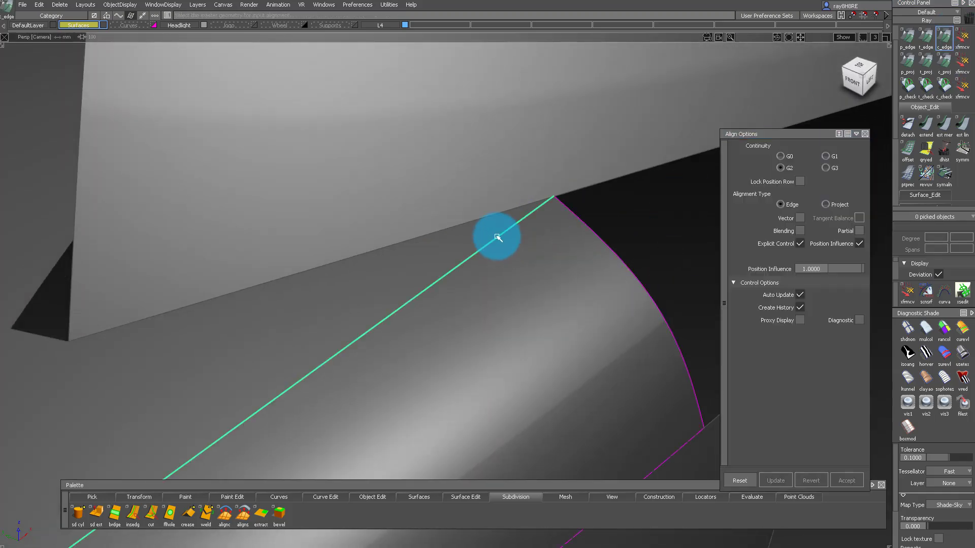
pyautogui.click(499, 244)
pyautogui.keyDown('alt'); pyautogui.keyDown('shift'); pyautogui.moveTo(609, 174); pyautogui.dragTo(578, 147, button='right'); pyautogui.keyUp('shift'); pyautogui.keyUp('alt')
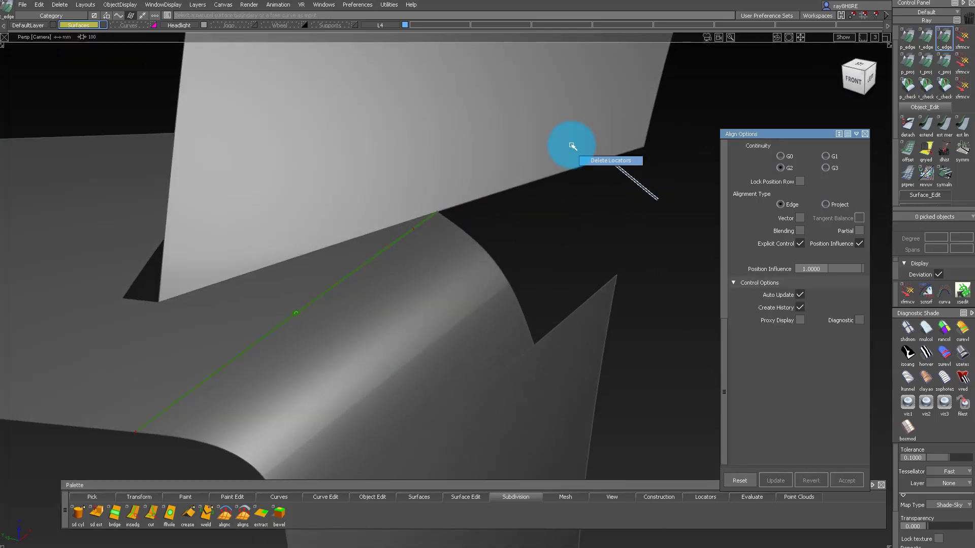
pyautogui.keyDown('alt'); pyautogui.keyDown('shift'); pyautogui.moveTo(578, 147); pyautogui.dragTo(485, 188); pyautogui.keyUp('shift'); pyautogui.keyUp('alt')
# - Close the gap's outer side with a blend curve and fill the four-sided gap with a G2 Curvature Square surface
pyautogui.keyDown('ctrl'); pyautogui.keyDown('shift'); pyautogui.moveTo(523, 270); pyautogui.dragTo(564, 311, button='middle'); pyautogui.keyUp('shift'); pyautogui.keyUp('ctrl')
pyautogui.keyDown('ctrl'); pyautogui.keyDown('alt'); pyautogui.moveTo(572, 318); pyautogui.dragTo(648, 190); pyautogui.keyUp('alt'); pyautogui.keyUp('ctrl')
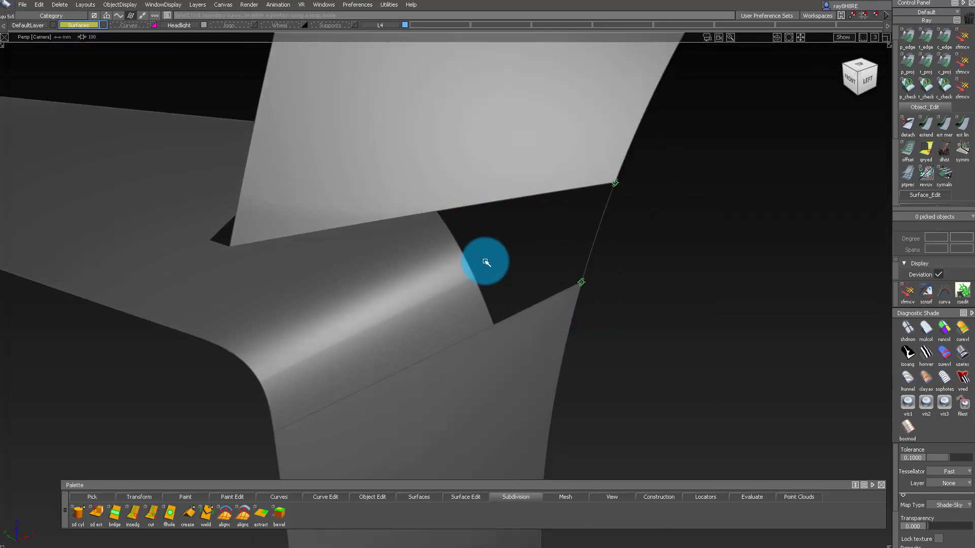
pyautogui.click(599, 227)
pyautogui.keyDown('alt'); pyautogui.keyDown('shift'); pyautogui.moveTo(594, 229); pyautogui.dragTo(538, 252); pyautogui.keyUp('shift'); pyautogui.keyUp('alt')
pyautogui.keyDown('alt'); pyautogui.keyDown('shift'); pyautogui.moveTo(538, 253); pyautogui.dragTo(647, 211, button='right'); pyautogui.keyUp('shift'); pyautogui.keyUp('alt')
pyautogui.click(390, 63)
pyautogui.click(386, 112)
pyautogui.keyDown('alt'); pyautogui.keyDown('shift'); pyautogui.moveTo(610, 202); pyautogui.dragTo(540, 180); pyautogui.keyUp('shift'); pyautogui.keyUp('alt')
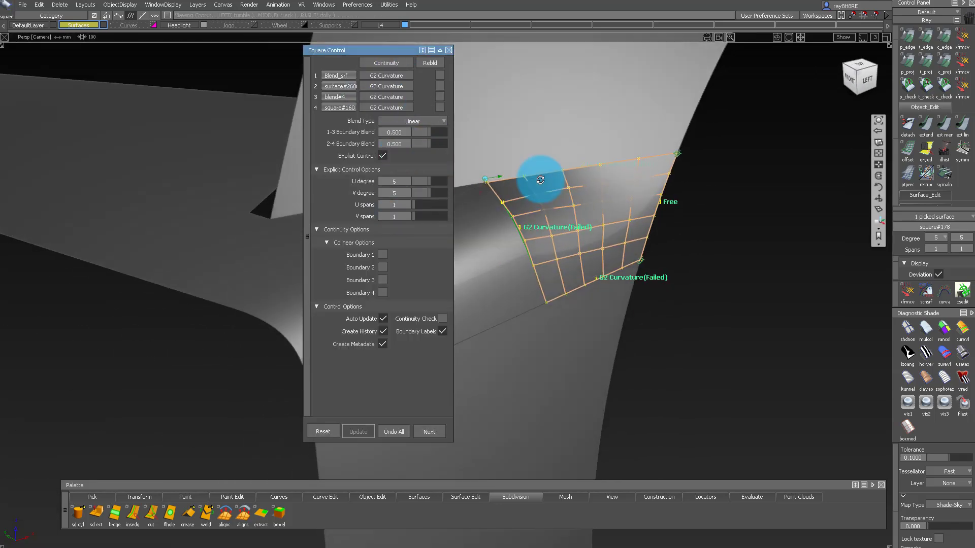
# - Set the Square surface's upper panel boundary to Free and its 2-4 Boundary Blend to 0.450
pyautogui.keyDown('alt'); pyautogui.keyDown('shift'); pyautogui.moveTo(531, 218); pyautogui.dragTo(387, 123); pyautogui.keyUp('shift'); pyautogui.keyUp('alt')
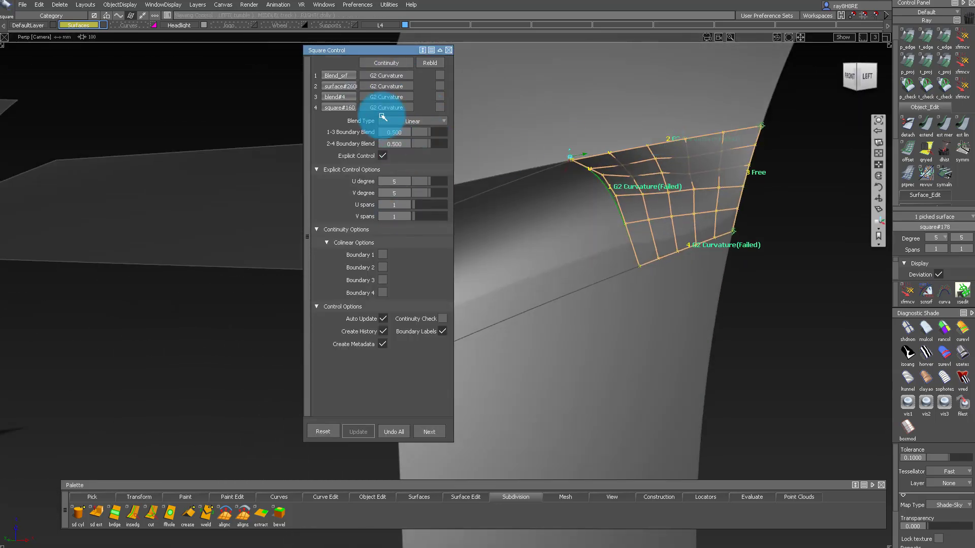
pyautogui.click(386, 107)
pyautogui.click(386, 86)
pyautogui.click(374, 71)
pyautogui.keyDown('alt'); pyautogui.keyDown('shift'); pyautogui.moveTo(566, 135); pyautogui.dragTo(694, 239); pyautogui.keyUp('shift'); pyautogui.keyUp('alt')
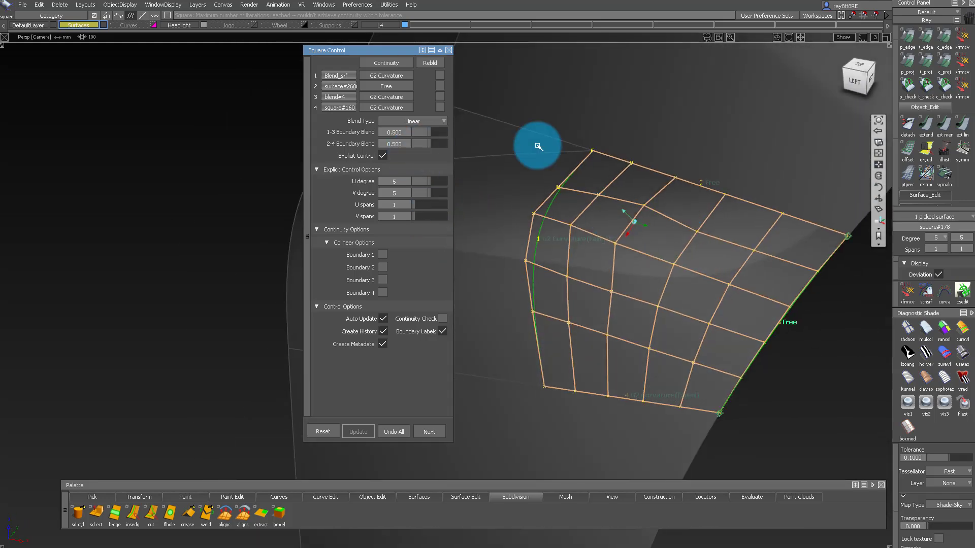
pyautogui.keyDown('alt'); pyautogui.keyDown('shift'); pyautogui.moveTo(486, 147); pyautogui.dragTo(447, 144); pyautogui.keyUp('shift'); pyautogui.keyUp('alt')
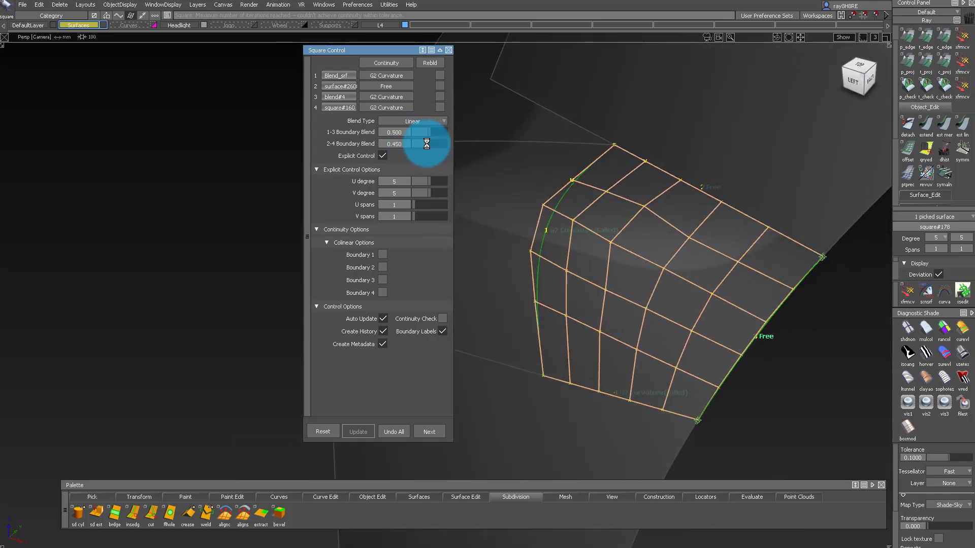
pyautogui.keyDown('alt'); pyautogui.keyDown('shift'); pyautogui.moveTo(432, 146); pyautogui.dragTo(602, 328); pyautogui.keyUp('shift'); pyautogui.keyUp('alt')
# - Open the blend's G2 alignment settings and examine how the new patch meets the surrounding surfaces
pyautogui.click(598, 226)
pyautogui.keyDown('alt'); pyautogui.keyDown('shift'); pyautogui.moveTo(598, 226); pyautogui.dragTo(625, 250); pyautogui.keyUp('shift'); pyautogui.keyUp('alt')
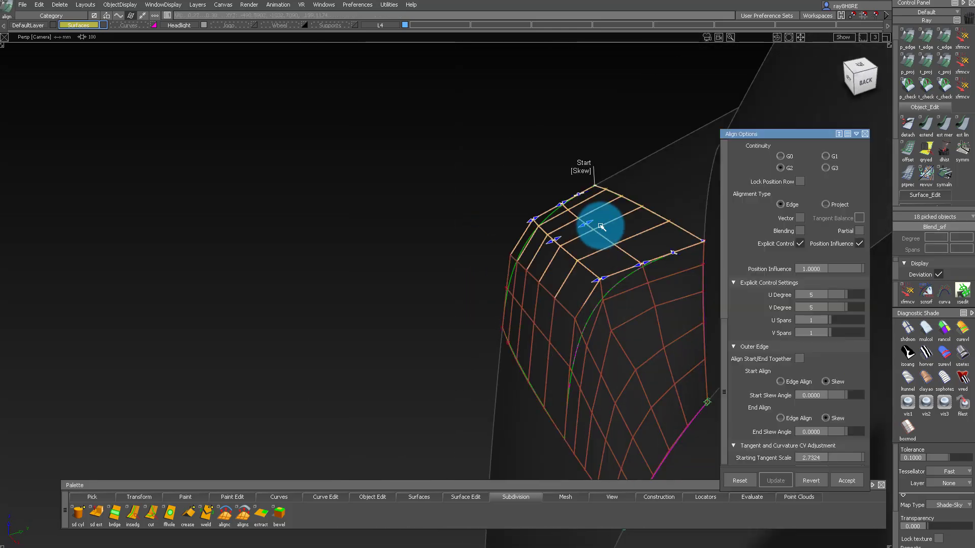
pyautogui.keyDown('alt'); pyautogui.keyDown('shift'); pyautogui.moveTo(570, 286); pyautogui.dragTo(721, 312); pyautogui.keyUp('shift'); pyautogui.keyUp('alt')
pyautogui.keyDown('alt'); pyautogui.keyDown('shift'); pyautogui.moveTo(609, 290); pyautogui.dragTo(433, 184, button='middle'); pyautogui.keyUp('shift'); pyautogui.keyUp('alt')
pyautogui.keyDown('alt'); pyautogui.keyDown('shift'); pyautogui.moveTo(433, 184); pyautogui.dragTo(559, 244); pyautogui.keyUp('shift'); pyautogui.keyUp('alt')
pyautogui.keyDown('alt'); pyautogui.keyDown('shift'); pyautogui.moveTo(331, 217); pyautogui.dragTo(498, 181, button='right'); pyautogui.keyUp('shift'); pyautogui.keyUp('alt')
# - Isolate the upper panel and its narrow front strip, check positional continuity along their shared edge, and delete the check locators
pyautogui.hotkey('alt', 'v')
pyautogui.keyDown('alt'); pyautogui.keyDown('shift'); pyautogui.moveTo(326, 213); pyautogui.dragTo(318, 187); pyautogui.keyUp('shift'); pyautogui.keyUp('alt')
pyautogui.keyDown('alt'); pyautogui.keyDown('shift'); pyautogui.moveTo(318, 188); pyautogui.dragTo(337, 56, button='right'); pyautogui.keyUp('shift'); pyautogui.keyUp('alt')
pyautogui.keyDown('alt'); pyautogui.keyDown('shift'); pyautogui.moveTo(314, 142); pyautogui.dragTo(364, 230); pyautogui.keyUp('shift'); pyautogui.keyUp('alt')
pyautogui.keyDown('alt'); pyautogui.keyDown('shift'); pyautogui.moveTo(364, 230); pyautogui.dragTo(389, 323, button='middle'); pyautogui.keyUp('shift'); pyautogui.keyUp('alt')
pyautogui.keyDown('alt'); pyautogui.keyDown('shift'); pyautogui.moveTo(389, 323); pyautogui.dragTo(263, 322); pyautogui.keyUp('shift'); pyautogui.keyUp('alt')
pyautogui.keyDown('alt'); pyautogui.keyDown('shift'); pyautogui.moveTo(264, 322); pyautogui.dragTo(309, 244, button='right'); pyautogui.keyUp('shift'); pyautogui.keyUp('alt')
pyautogui.moveTo(304, 260); pyautogui.dragTo(341, 375)
pyautogui.hotkey('alt', 'h')
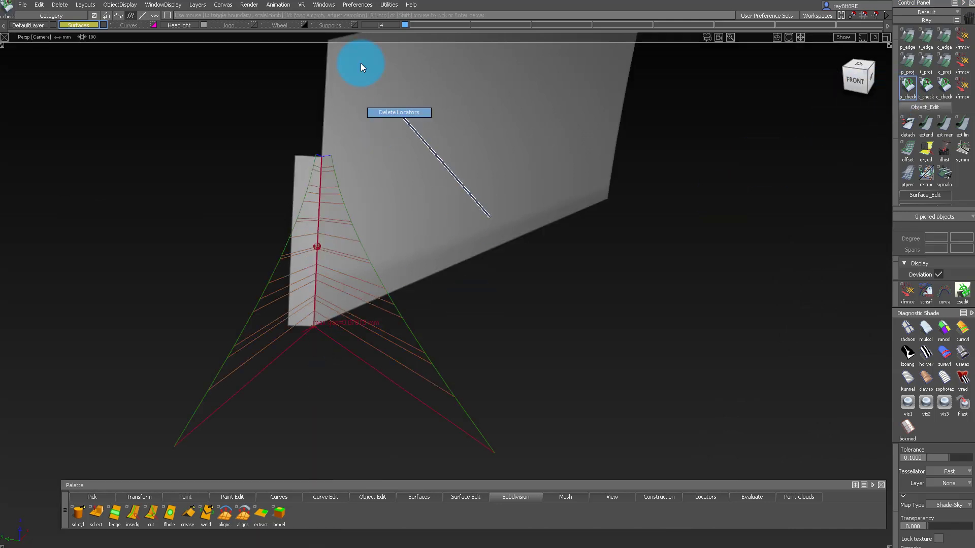
pyautogui.keyDown('ctrl'); pyautogui.keyDown('shift'); pyautogui.moveTo(399, 112); pyautogui.dragTo(386, 99); pyautogui.keyUp('shift'); pyautogui.keyUp('ctrl')
# - Display the control vertices of the upper panel's narrow front strip
pyautogui.click(310, 175)
pyautogui.keyDown('ctrl'); pyautogui.keyDown('shift'); pyautogui.moveTo(322, 168); pyautogui.dragTo(305, 247); pyautogui.keyUp('shift'); pyautogui.keyUp('ctrl')
pyautogui.keyDown('alt'); pyautogui.keyDown('shift'); pyautogui.moveTo(304, 247); pyautogui.dragTo(396, 361, button='right'); pyautogui.keyUp('shift'); pyautogui.keyUp('alt')
pyautogui.keyDown('ctrl'); pyautogui.keyDown('shift'); pyautogui.moveTo(396, 304); pyautogui.dragTo(396, 376); pyautogui.keyUp('shift'); pyautogui.keyUp('ctrl')
pyautogui.keyDown('alt'); pyautogui.keyDown('shift'); pyautogui.moveTo(396, 361); pyautogui.dragTo(395, 173, button='right'); pyautogui.keyUp('shift'); pyautogui.keyUp('alt')
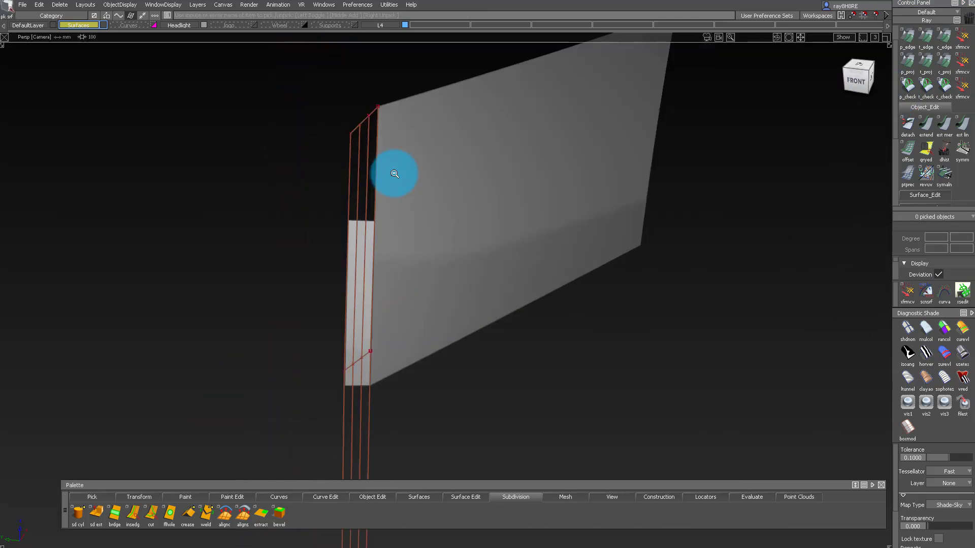
# - Convert the narrow trimmed strip to an untrimmed surface and assign the original to the Archive layer
pyautogui.keyDown('alt'); pyautogui.keyDown('shift'); pyautogui.moveTo(394, 174); pyautogui.dragTo(360, 228); pyautogui.keyUp('shift'); pyautogui.keyUp('alt')
pyautogui.click(359, 253)
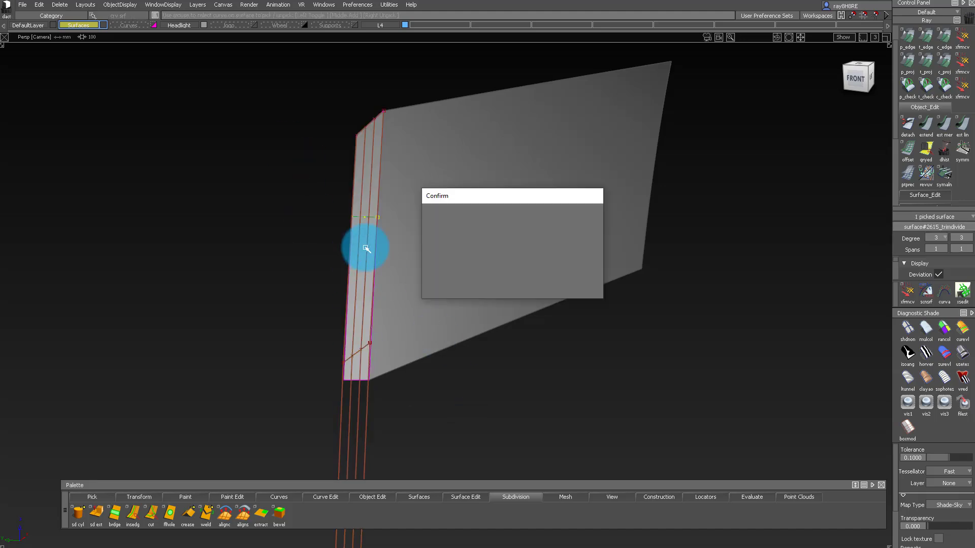
pyautogui.click(386, 306)
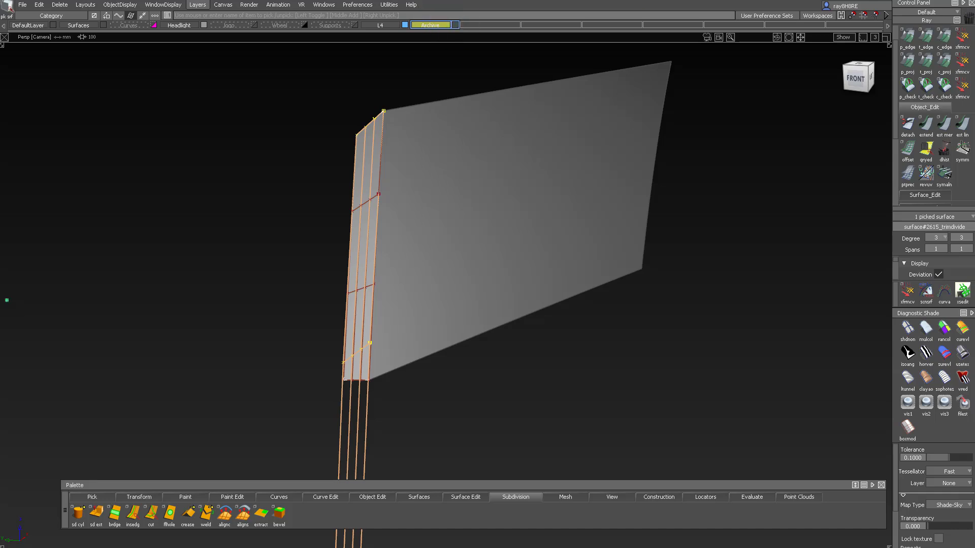
# - Delete the construction history around the headlight frame's corner and isolate the upper panel with its narrow front strips
pyautogui.click(315, 413)
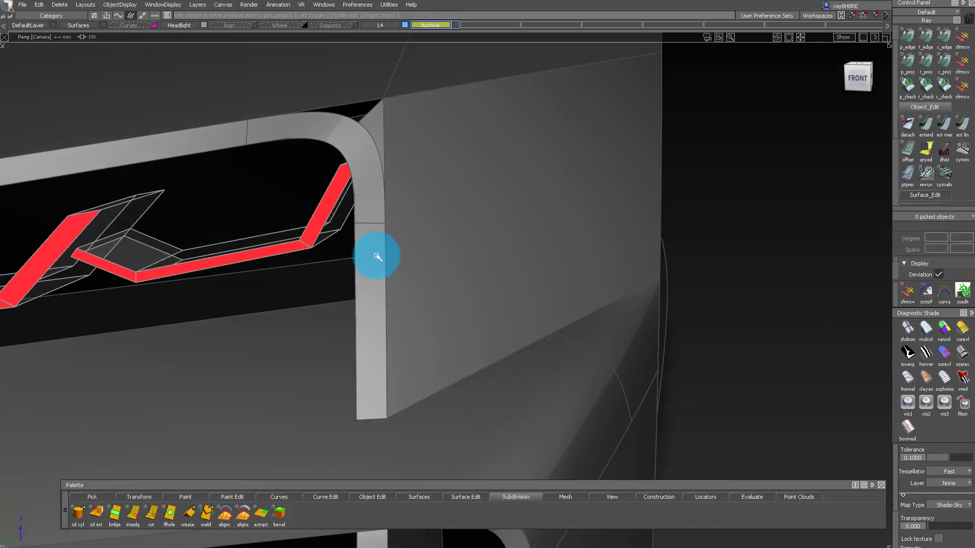
pyautogui.keyDown('ctrl'); pyautogui.keyDown('shift'); pyautogui.moveTo(374, 267); pyautogui.dragTo(420, 344); pyautogui.keyUp('shift'); pyautogui.keyUp('ctrl')
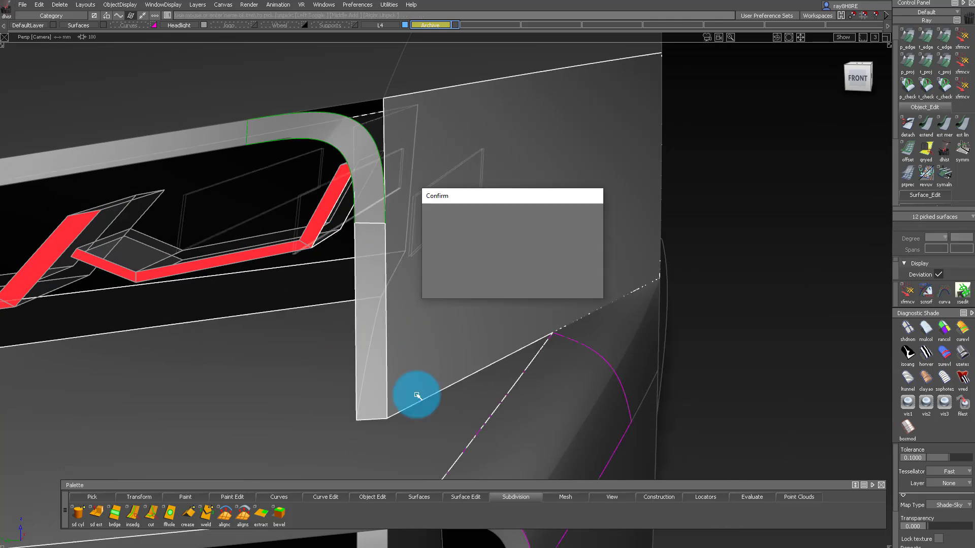
pyautogui.click(376, 264)
pyautogui.click(401, 274)
pyautogui.click(370, 296)
pyautogui.keyDown('ctrl'); pyautogui.keyDown('shift'); pyautogui.moveTo(391, 418); pyautogui.dragTo(414, 325); pyautogui.keyUp('shift'); pyautogui.keyUp('ctrl')
# - Align the narrow front strip's long edge to the upper panel's edge with positional continuity
pyautogui.click(908, 41)
pyautogui.click(384, 264)
pyautogui.click(389, 267)
pyautogui.keyDown('ctrl'); pyautogui.keyDown('shift'); pyautogui.moveTo(402, 380); pyautogui.dragTo(396, 144); pyautogui.keyUp('shift'); pyautogui.keyUp('ctrl')
pyautogui.keyDown('ctrl'); pyautogui.keyDown('shift'); pyautogui.moveTo(396, 144); pyautogui.dragTo(389, 304, button='middle'); pyautogui.keyUp('shift'); pyautogui.keyUp('ctrl')
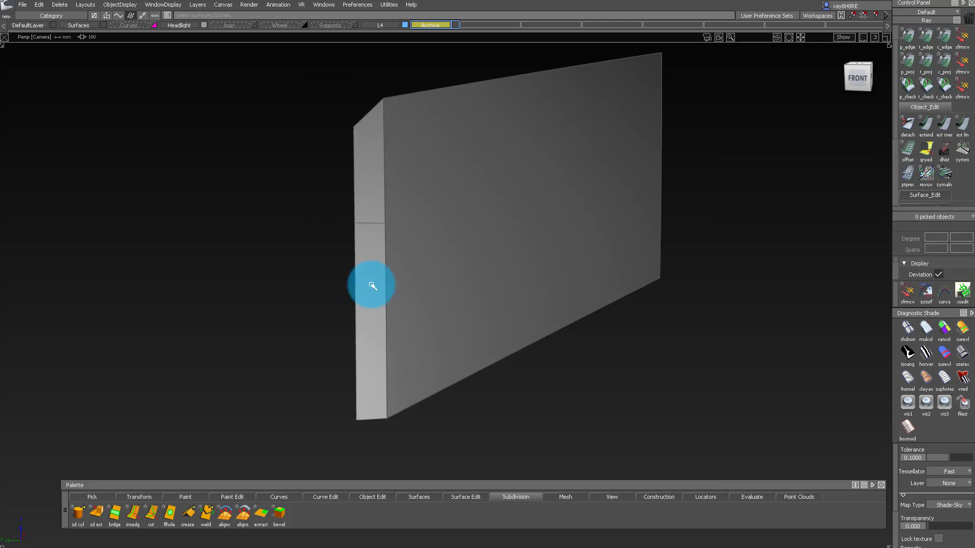
# - Align the rounded corner blend's lower end to the front strip with G2 edge continuity, using U degree 5 and V degree 2
pyautogui.keyDown('ctrl'); pyautogui.keyDown('shift'); pyautogui.moveTo(375, 283); pyautogui.dragTo(378, 158); pyautogui.keyUp('shift'); pyautogui.keyUp('ctrl')
pyautogui.click(942, 32)
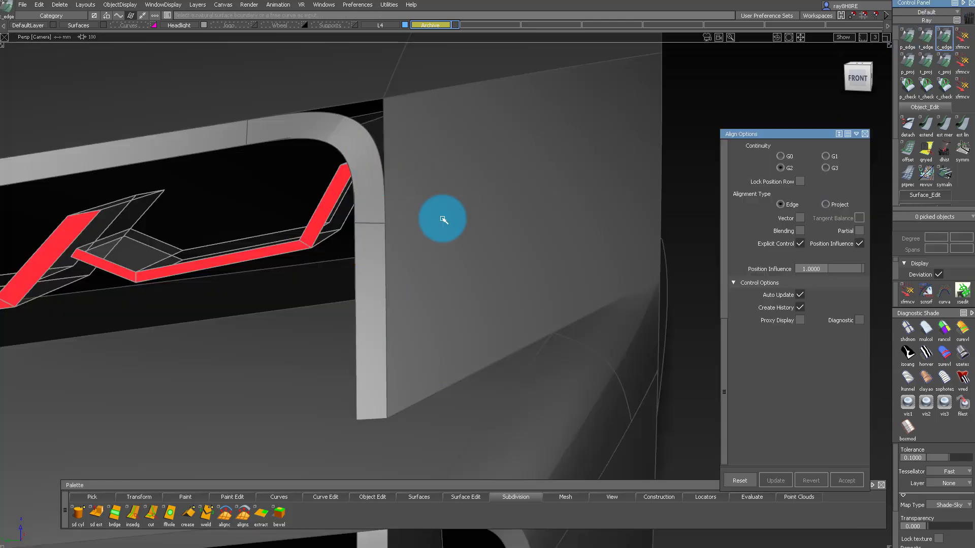
pyautogui.click(373, 217)
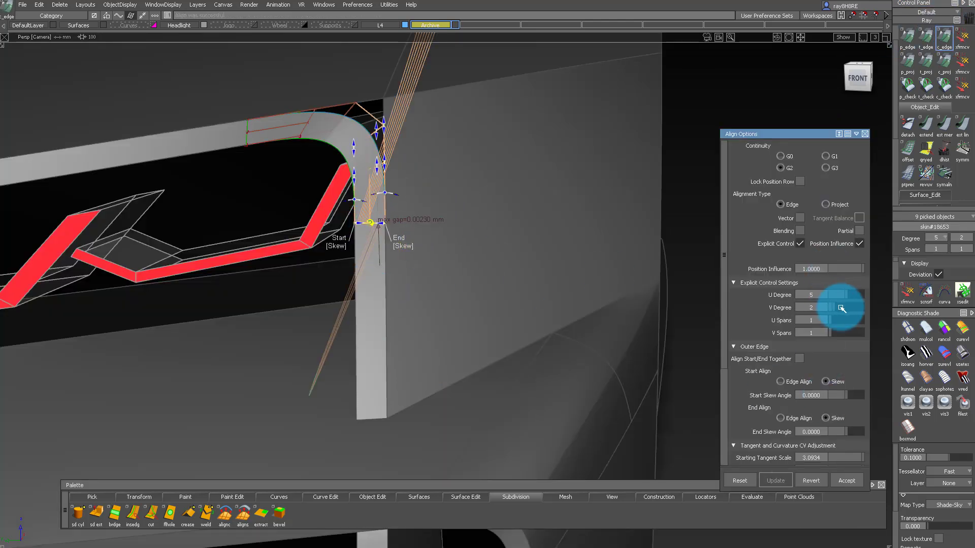
pyautogui.keyDown('alt'); pyautogui.keyDown('shift'); pyautogui.moveTo(460, 160); pyautogui.dragTo(391, 213); pyautogui.keyUp('shift'); pyautogui.keyUp('alt')
pyautogui.keyDown('ctrl'); pyautogui.keyDown('shift'); pyautogui.moveTo(391, 213); pyautogui.dragTo(428, 203); pyautogui.keyUp('shift'); pyautogui.keyUp('ctrl')
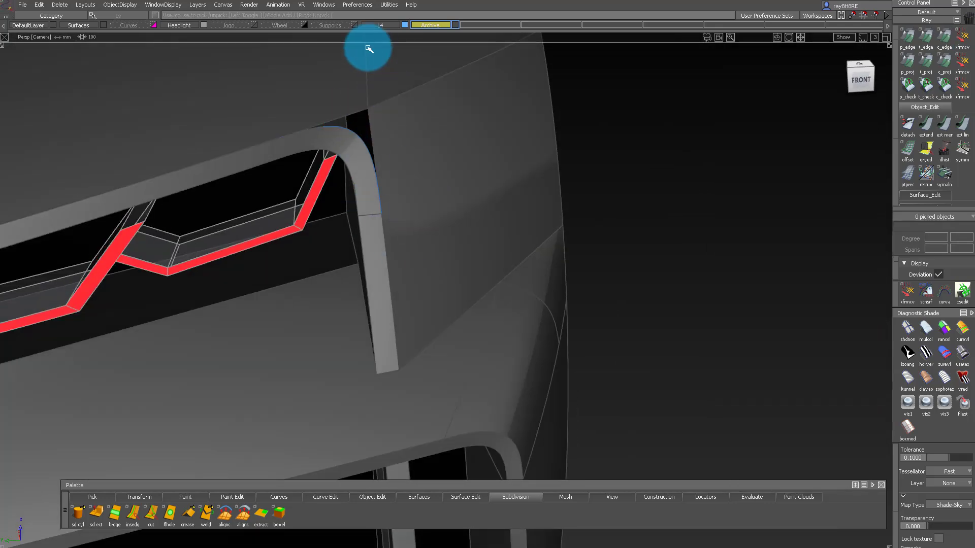
# - Rename layer L4 for the transition curves and select the curves around the headlight frame's upper corner
pyautogui.keyDown('alt'); pyautogui.keyDown('shift'); pyautogui.moveTo(368, 48); pyautogui.dragTo(378, 33); pyautogui.keyUp('shift'); pyautogui.keyUp('alt')
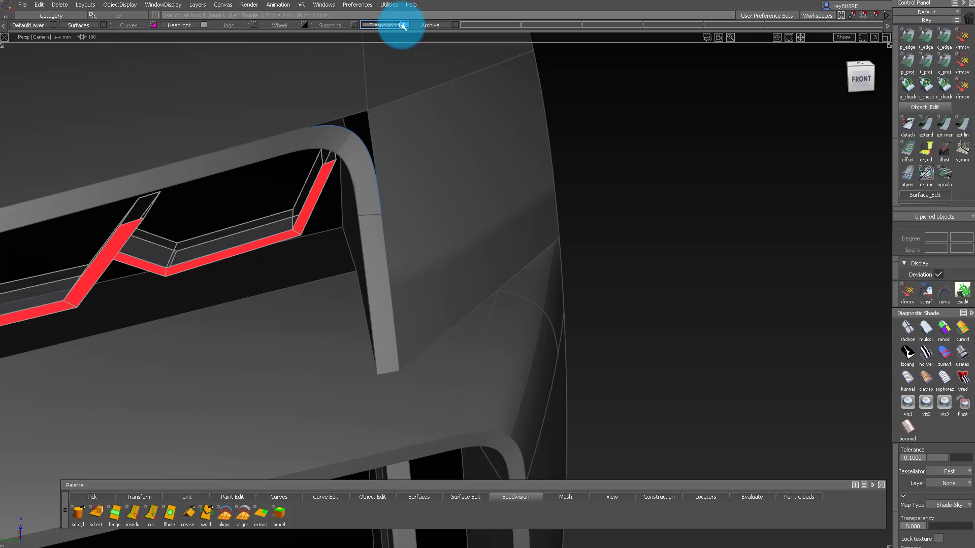
pyautogui.keyDown('alt'); pyautogui.keyDown('shift'); pyautogui.moveTo(361, 235); pyautogui.dragTo(341, 217); pyautogui.keyUp('shift'); pyautogui.keyUp('alt')
pyautogui.keyDown('ctrl'); pyautogui.keyDown('shift'); pyautogui.moveTo(341, 217); pyautogui.dragTo(305, 203); pyautogui.keyUp('shift'); pyautogui.keyUp('ctrl')
pyautogui.moveTo(242, 101); pyautogui.dragTo(467, 273)
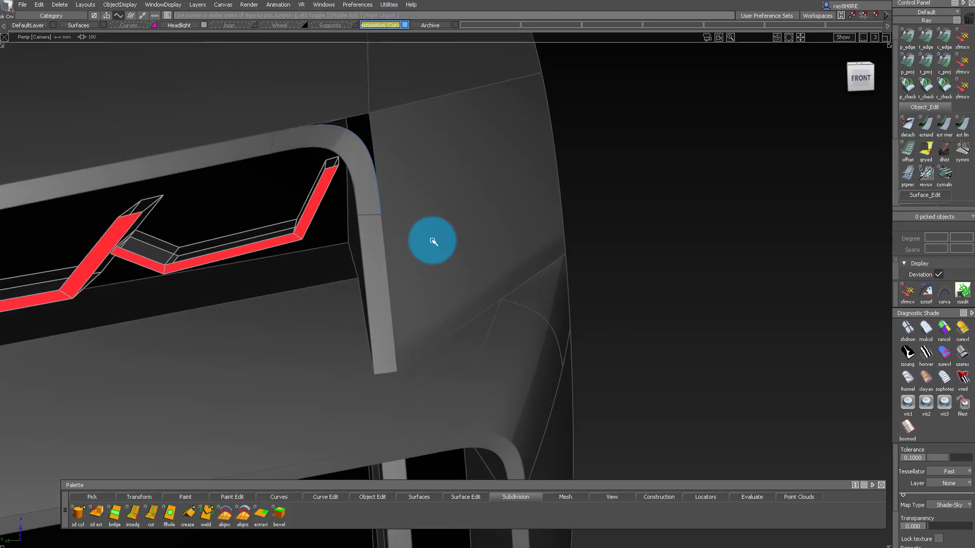
# - Select the curves outlining the headlight's light elements and assign them to the Curves layer
pyautogui.keyDown('alt'); pyautogui.keyDown('shift'); pyautogui.moveTo(178, 27); pyautogui.dragTo(202, 251); pyautogui.keyUp('shift'); pyautogui.keyUp('alt')
pyautogui.moveTo(133, 26); pyautogui.dragTo(140, 38)
pyautogui.keyDown('alt'); pyautogui.keyDown('shift'); pyautogui.moveTo(207, 100); pyautogui.dragTo(346, 154); pyautogui.keyUp('shift'); pyautogui.keyUp('alt')
pyautogui.keyDown('alt'); pyautogui.keyDown('shift'); pyautogui.moveTo(346, 155); pyautogui.dragTo(164, 205, button='right'); pyautogui.keyUp('shift'); pyautogui.keyUp('alt')
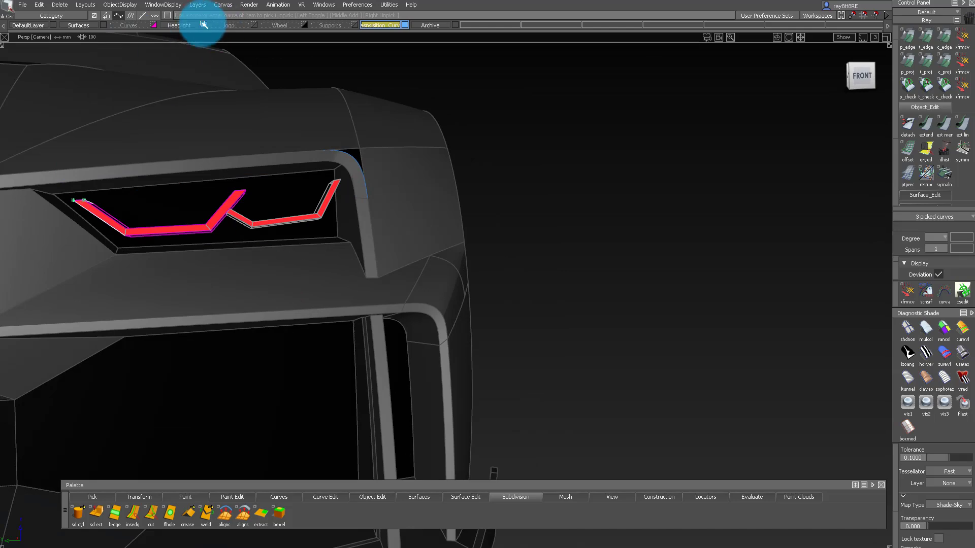
pyautogui.click(138, 37)
# - Assign the two curves of the headlight frame's rounded corner to the renamed transition curves layer
pyautogui.keyDown('alt'); pyautogui.keyDown('shift'); pyautogui.moveTo(251, 198); pyautogui.dragTo(284, 193); pyautogui.keyUp('shift'); pyautogui.keyUp('alt')
pyautogui.keyDown('alt'); pyautogui.keyDown('shift'); pyautogui.moveTo(284, 193); pyautogui.dragTo(324, 152, button='right'); pyautogui.keyUp('shift'); pyautogui.keyUp('alt')
pyautogui.moveTo(263, 83); pyautogui.dragTo(452, 231)
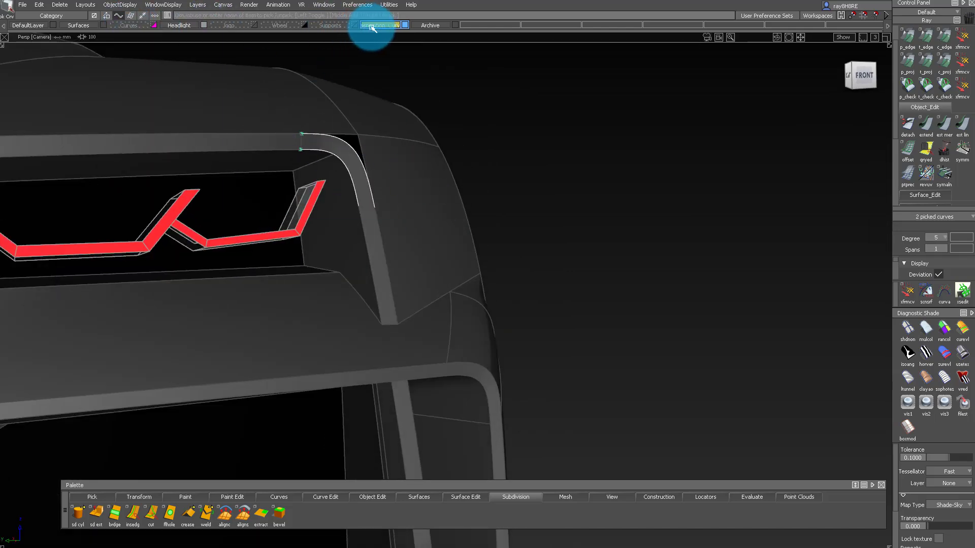
pyautogui.keyDown('alt'); pyautogui.keyDown('shift'); pyautogui.moveTo(394, 61); pyautogui.dragTo(496, 253); pyautogui.keyUp('shift'); pyautogui.keyUp('alt')
pyautogui.keyDown('alt'); pyautogui.keyDown('shift'); pyautogui.moveTo(496, 254); pyautogui.dragTo(452, 223, button='right'); pyautogui.keyUp('shift'); pyautogui.keyUp('alt')
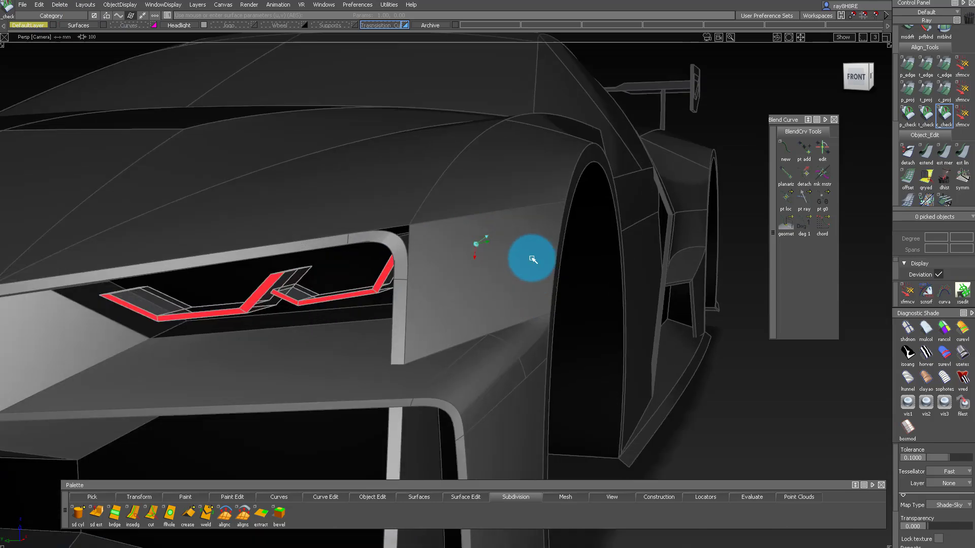
# - Isolate the side panel beside the headlight frame together with the lower surface it meets
pyautogui.keyDown('alt'); pyautogui.keyDown('shift'); pyautogui.moveTo(528, 259); pyautogui.dragTo(429, 391); pyautogui.keyUp('shift'); pyautogui.keyUp('alt')
pyautogui.click(490, 261)
pyautogui.click(518, 274)
pyautogui.click(369, 433)
pyautogui.click(409, 307)
pyautogui.hotkey('alt', 'h')
# - Delete the check locators around the isolated side panel
pyautogui.click(551, 280)
pyautogui.click(961, 273)
pyautogui.moveTo(533, 264)
pyautogui.keyDown('alt'); pyautogui.keyDown('shift'); pyautogui.mouseDown()
pyautogui.moveTo(540, 220)
pyautogui.moveTo(538, 264)
pyautogui.mouseUp(); pyautogui.keyUp('shift'); pyautogui.keyUp('alt')
pyautogui.moveTo(286, 172); pyautogui.dragTo(673, 472)
pyautogui.press('Delete')
pyautogui.press('Return')
# - Set the side panel's degree to 3 in both directions and move its inner control vertices to curve the flat panel
pyautogui.keyDown('alt'); pyautogui.keyDown('shift'); pyautogui.moveTo(463, 337); pyautogui.dragTo(515, 346, button='right'); pyautogui.keyUp('shift'); pyautogui.keyUp('alt')
pyautogui.keyDown('alt'); pyautogui.keyDown('shift'); pyautogui.moveTo(515, 346); pyautogui.dragTo(511, 230); pyautogui.keyUp('shift'); pyautogui.keyUp('alt')
pyautogui.keyDown('alt'); pyautogui.keyDown('shift'); pyautogui.moveTo(511, 230); pyautogui.dragTo(464, 234, button='right'); pyautogui.keyUp('shift'); pyautogui.keyUp('alt')
pyautogui.click(475, 239)
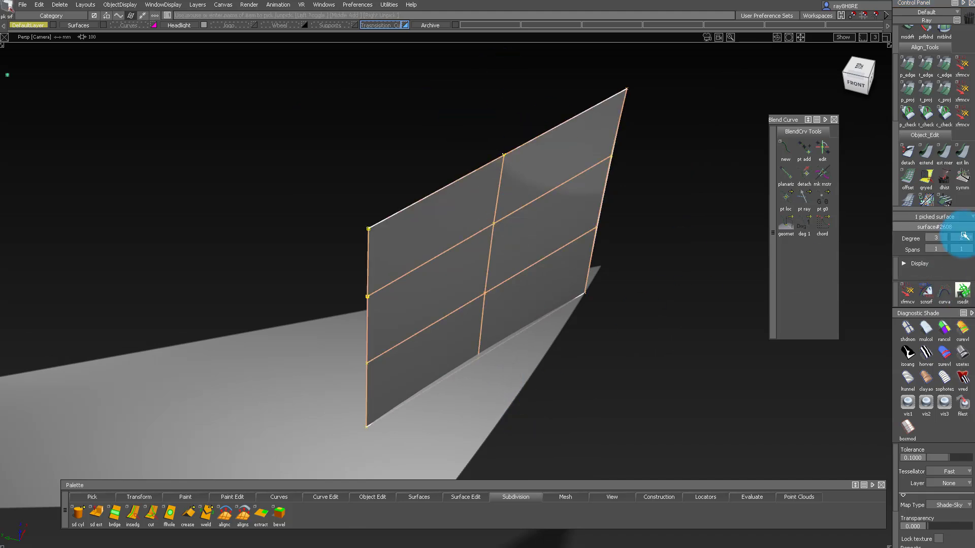
pyautogui.click(968, 297)
pyautogui.keyDown('ctrl'); pyautogui.keyDown('shift'); pyautogui.moveTo(451, 358); pyautogui.dragTo(415, 172); pyautogui.keyUp('shift'); pyautogui.keyUp('ctrl')
pyautogui.moveTo(409, 120); pyautogui.dragTo(559, 411)
pyautogui.keyDown('alt'); pyautogui.keyDown('shift'); pyautogui.moveTo(559, 401); pyautogui.dragTo(599, 313); pyautogui.keyUp('shift'); pyautogui.keyUp('alt')
pyautogui.keyDown('ctrl'); pyautogui.keyDown('shift'); pyautogui.moveTo(616, 373); pyautogui.dragTo(561, 374, button='middle'); pyautogui.keyUp('shift'); pyautogui.keyUp('ctrl')
pyautogui.keyDown('alt'); pyautogui.keyDown('shift'); pyautogui.moveTo(561, 374); pyautogui.dragTo(403, 366); pyautogui.keyUp('shift'); pyautogui.keyUp('alt')
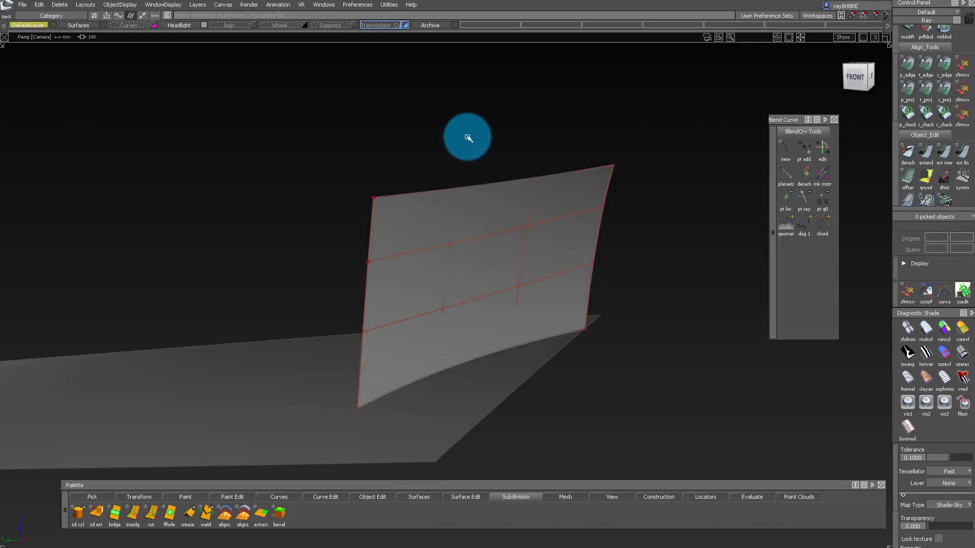
# - Intersect the curved side panel with the lower surface and assign the resulting panel to the Surfaces layer
pyautogui.keyDown('alt'); pyautogui.keyDown('shift'); pyautogui.moveTo(492, 349); pyautogui.dragTo(442, 308); pyautogui.keyUp('shift'); pyautogui.keyUp('alt')
pyautogui.click(478, 347)
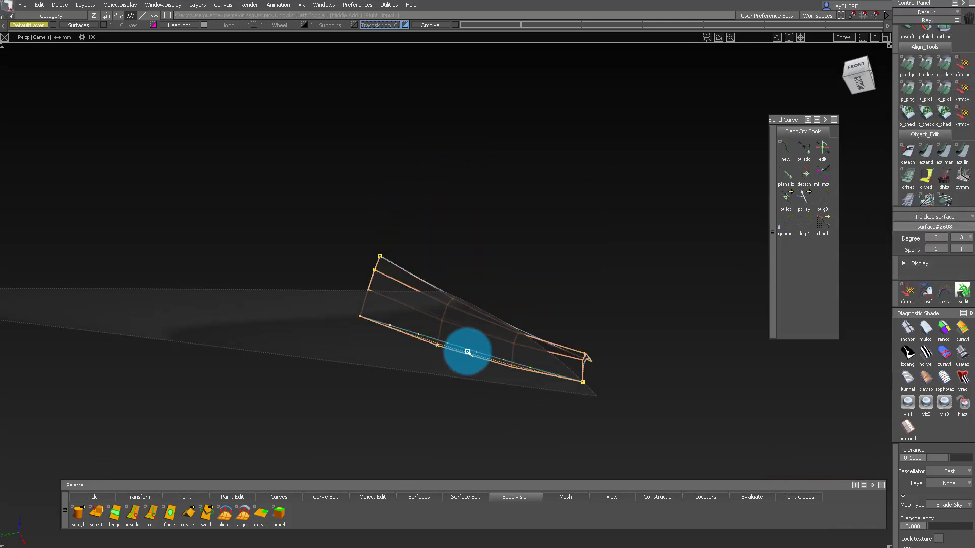
pyautogui.keyDown('alt'); pyautogui.keyDown('shift'); pyautogui.moveTo(467, 351); pyautogui.dragTo(420, 172); pyautogui.keyUp('shift'); pyautogui.keyUp('alt')
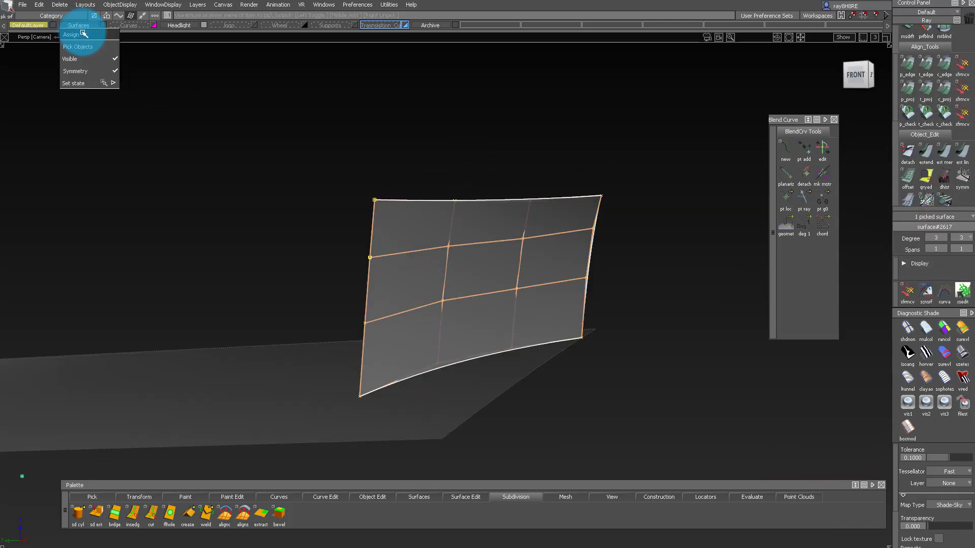
pyautogui.click(83, 34)
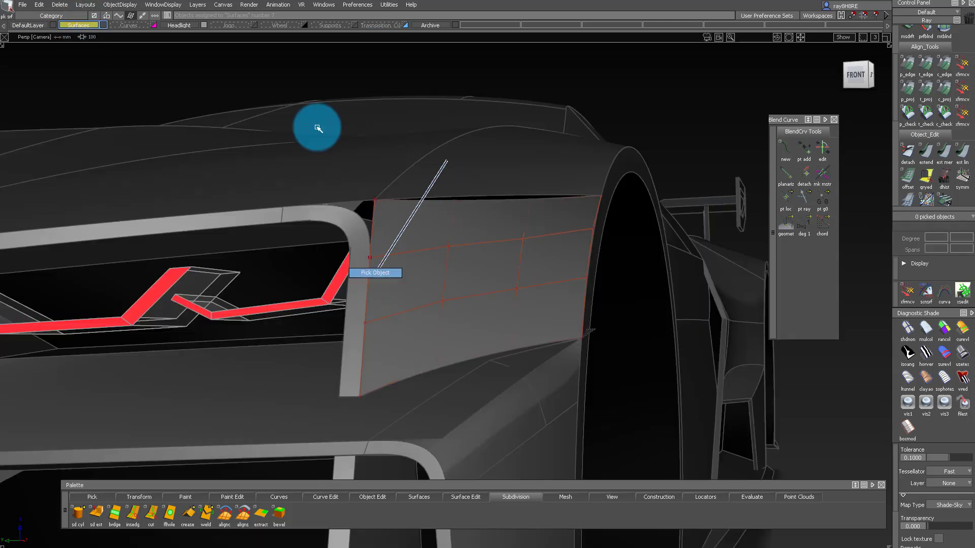
# - Isolate the curved side panel with the narrow front strip and match them along their shared edge
pyautogui.click(363, 316)
pyautogui.keyDown('alt'); pyautogui.keyDown('shift'); pyautogui.moveTo(413, 183); pyautogui.dragTo(391, 184); pyautogui.keyUp('shift'); pyautogui.keyUp('alt')
pyautogui.hotkey('alt', 'h')
pyautogui.click(364, 320)
pyautogui.click(368, 310)
pyautogui.click(375, 312)
pyautogui.keyDown('ctrl'); pyautogui.keyDown('shift'); pyautogui.moveTo(406, 409); pyautogui.dragTo(413, 320); pyautogui.keyUp('shift'); pyautogui.keyUp('ctrl')
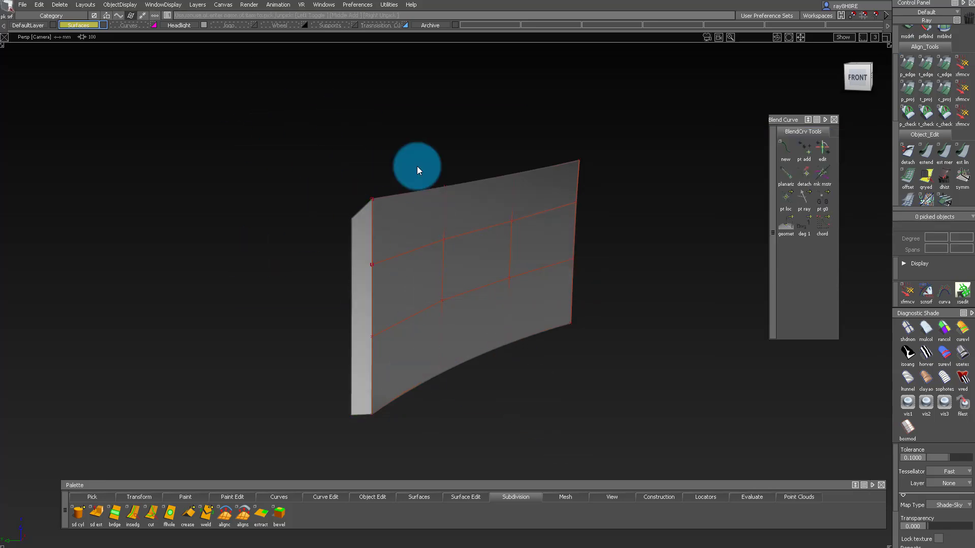
# - Isolate the curved side panel together with the fender surface above it
pyautogui.hotkey('ctrl', 'h')
pyautogui.keyDown('ctrl'); pyautogui.keyDown('shift'); pyautogui.moveTo(436, 134); pyautogui.dragTo(429, 307); pyautogui.keyUp('shift'); pyautogui.keyUp('ctrl')
pyautogui.keyDown('alt'); pyautogui.keyDown('shift'); pyautogui.moveTo(473, 130); pyautogui.dragTo(528, 222); pyautogui.keyUp('shift'); pyautogui.keyUp('alt')
pyautogui.click(495, 178)
pyautogui.click(476, 239)
pyautogui.hotkey('ctrl', 'h')
pyautogui.hotkey('ctrl', 'shift', 'h')
# - Align the fender surface's lower edge to the curved side panel's upper edge to close the gap
pyautogui.click(873, 108)
pyautogui.click(502, 173)
pyautogui.click(504, 175)
pyautogui.keyDown('alt'); pyautogui.keyDown('shift'); pyautogui.moveTo(505, 175); pyautogui.dragTo(546, 165, button='right'); pyautogui.keyUp('shift'); pyautogui.keyUp('alt')
pyautogui.moveTo(546, 165)
pyautogui.keyDown('alt'); pyautogui.keyDown('shift'); pyautogui.mouseDown()
pyautogui.moveTo(544, 217)
pyautogui.moveTo(460, 170)
pyautogui.mouseUp(); pyautogui.keyUp('shift'); pyautogui.keyUp('alt')
pyautogui.keyDown('ctrl'); pyautogui.keyDown('shift'); pyautogui.moveTo(459, 170); pyautogui.dragTo(528, 179); pyautogui.keyUp('shift'); pyautogui.keyUp('ctrl')
# - Adjust the control vertices along the edge between the fender surface and the side panel
pyautogui.moveTo(464, 146); pyautogui.dragTo(584, 201)
pyautogui.keyDown('ctrl'); pyautogui.keyDown('shift'); pyautogui.moveTo(552, 206); pyautogui.dragTo(465, 175, button='middle'); pyautogui.keyUp('shift'); pyautogui.keyUp('ctrl')
pyautogui.keyDown('alt'); pyautogui.keyDown('shift'); pyautogui.moveTo(464, 175); pyautogui.dragTo(439, 202); pyautogui.keyUp('shift'); pyautogui.keyUp('alt')
pyautogui.moveTo(383, 162); pyautogui.dragTo(436, 219)
pyautogui.moveTo(437, 218)
pyautogui.mouseDown(button='right')
pyautogui.moveTo(437, 202)
pyautogui.moveTo(436, 210)
pyautogui.mouseUp(button='right')
pyautogui.keyDown('ctrl'); pyautogui.keyDown('shift'); pyautogui.moveTo(435, 210); pyautogui.dragTo(381, 137); pyautogui.keyUp('shift'); pyautogui.keyUp('ctrl')
pyautogui.click(390, 144)
# - Isolate the side panel, the narrow front strip and the lower surface
pyautogui.keyDown('alt'); pyautogui.keyDown('shift'); pyautogui.moveTo(518, 194); pyautogui.dragTo(396, 166, button='right'); pyautogui.keyUp('shift'); pyautogui.keyUp('alt')
pyautogui.keyDown('alt'); pyautogui.keyDown('shift'); pyautogui.moveTo(396, 166); pyautogui.dragTo(373, 190); pyautogui.keyUp('shift'); pyautogui.keyUp('alt')
pyautogui.moveTo(359, 211); pyautogui.dragTo(347, 339)
pyautogui.keyDown('alt'); pyautogui.keyDown('shift'); pyautogui.moveTo(347, 339); pyautogui.dragTo(448, 256, button='right'); pyautogui.keyUp('shift'); pyautogui.keyUp('alt')
pyautogui.keyDown('ctrl'); pyautogui.keyDown('shift'); pyautogui.moveTo(424, 260); pyautogui.dragTo(413, 320); pyautogui.keyUp('shift'); pyautogui.keyUp('ctrl')
pyautogui.moveTo(380, 422); pyautogui.dragTo(339, 358)
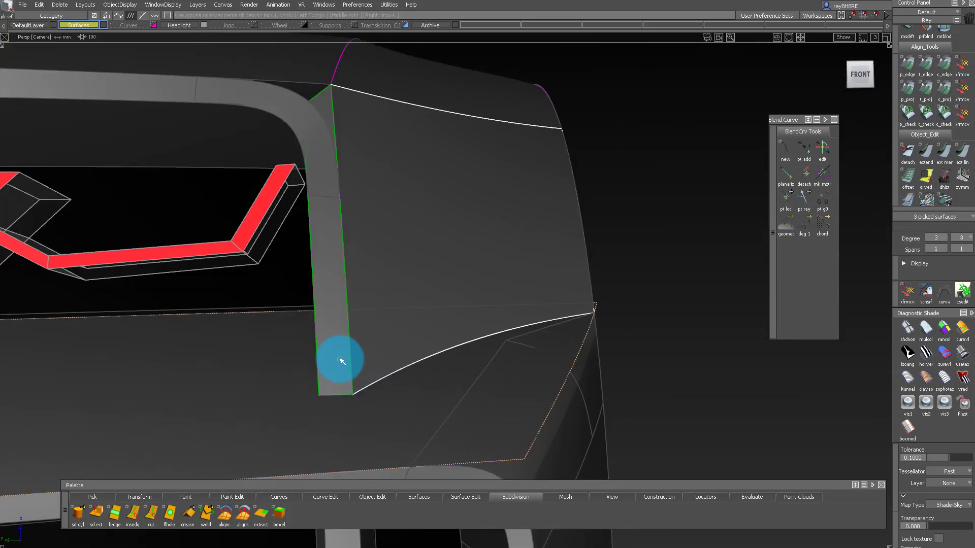
pyautogui.hotkey('alt', 'h')
# - Project-align the side panel's bottom edge onto the lower surface with G0 continuity, using U degree 3 and V degree 5
pyautogui.keyDown('alt'); pyautogui.keyDown('shift'); pyautogui.moveTo(339, 358); pyautogui.dragTo(417, 330, button='right'); pyautogui.keyUp('shift'); pyautogui.keyUp('alt')
pyautogui.keyDown('alt'); pyautogui.keyDown('shift'); pyautogui.moveTo(416, 330); pyautogui.dragTo(440, 343); pyautogui.keyUp('shift'); pyautogui.keyUp('alt')
pyautogui.keyDown('ctrl'); pyautogui.keyDown('shift'); pyautogui.moveTo(441, 343); pyautogui.dragTo(434, 396); pyautogui.keyUp('shift'); pyautogui.keyUp('ctrl')
pyautogui.click(524, 277)
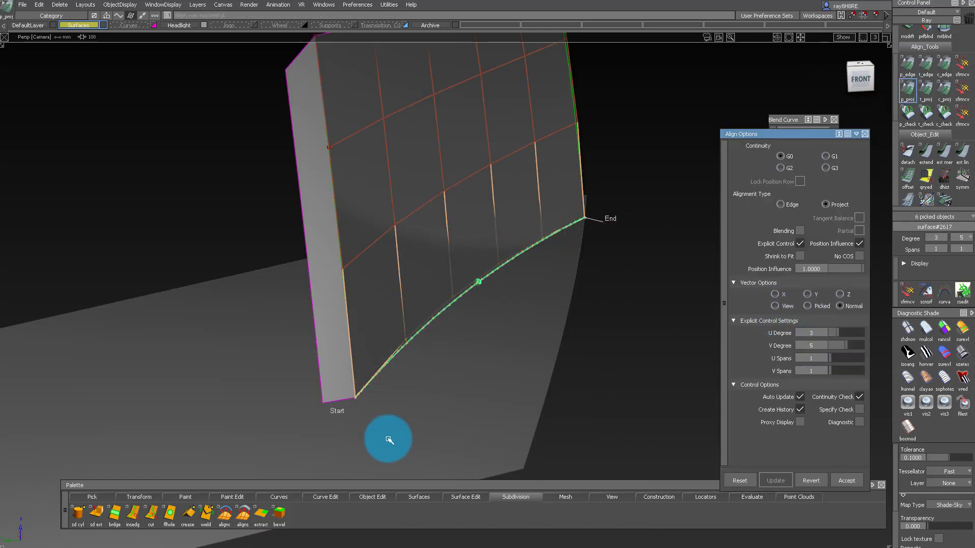
# - Project-align the narrow front strip's bottom edge onto the lower surface with G0 continuity
pyautogui.click(347, 399)
pyautogui.press('Return')
pyautogui.click(378, 447)
pyautogui.click(664, 232)
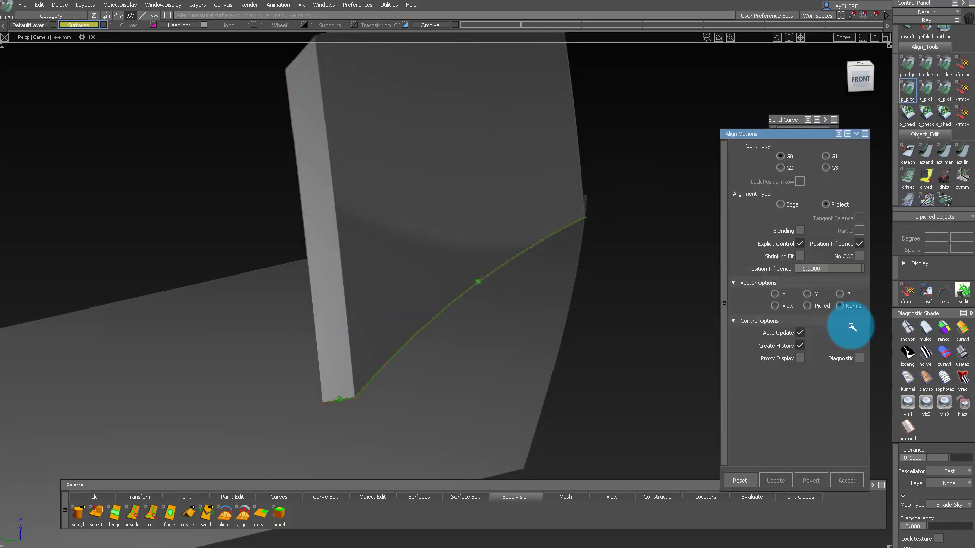
# - Check positional continuity along the shared edge of the side panel and the front strip
pyautogui.click(908, 121)
pyautogui.click(349, 299)
pyautogui.keyDown('ctrl'); pyautogui.keyDown('shift'); pyautogui.moveTo(444, 492); pyautogui.dragTo(440, 308); pyautogui.keyUp('shift'); pyautogui.keyUp('ctrl')
# - Isolate the front strip, the headlight's inner side wall and the lower surface, and display the wall's control vertices
pyautogui.moveTo(410, 258)
pyautogui.keyDown('alt'); pyautogui.keyDown('shift'); pyautogui.mouseDown()
pyautogui.moveTo(315, 257)
pyautogui.moveTo(332, 338)
pyautogui.mouseUp(); pyautogui.keyUp('shift'); pyautogui.keyUp('alt')
pyautogui.click(318, 312)
pyautogui.keyDown('ctrl'); pyautogui.keyDown('shift'); pyautogui.moveTo(300, 138); pyautogui.dragTo(309, 254); pyautogui.keyUp('shift'); pyautogui.keyUp('ctrl')
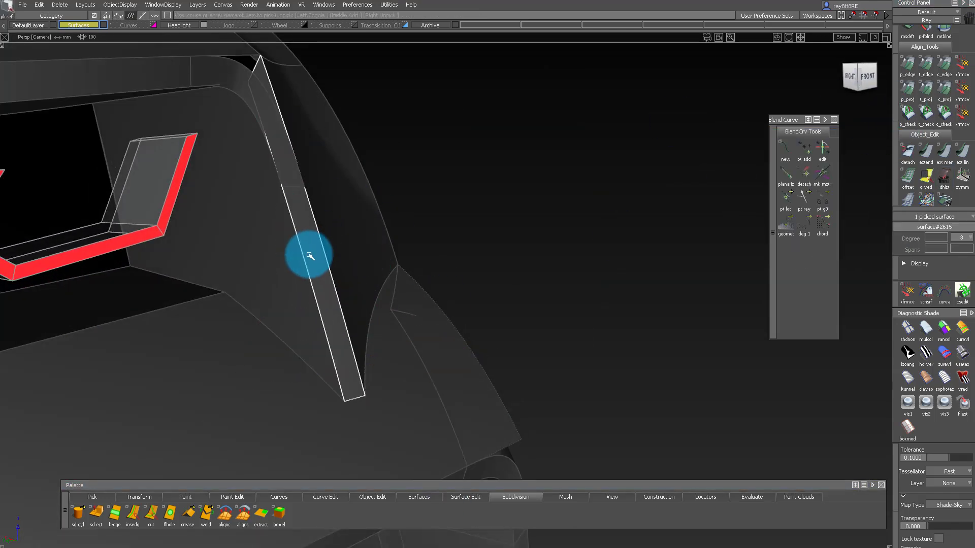
pyautogui.click(309, 254)
pyautogui.click(271, 320)
pyautogui.click(246, 414)
pyautogui.keyDown('ctrl'); pyautogui.keyDown('shift'); pyautogui.moveTo(309, 177); pyautogui.dragTo(318, 229); pyautogui.keyUp('shift'); pyautogui.keyUp('ctrl')
pyautogui.click(247, 188)
pyautogui.keyDown('ctrl'); pyautogui.keyDown('shift'); pyautogui.moveTo(247, 203); pyautogui.dragTo(253, 323); pyautogui.keyUp('shift'); pyautogui.keyUp('ctrl')
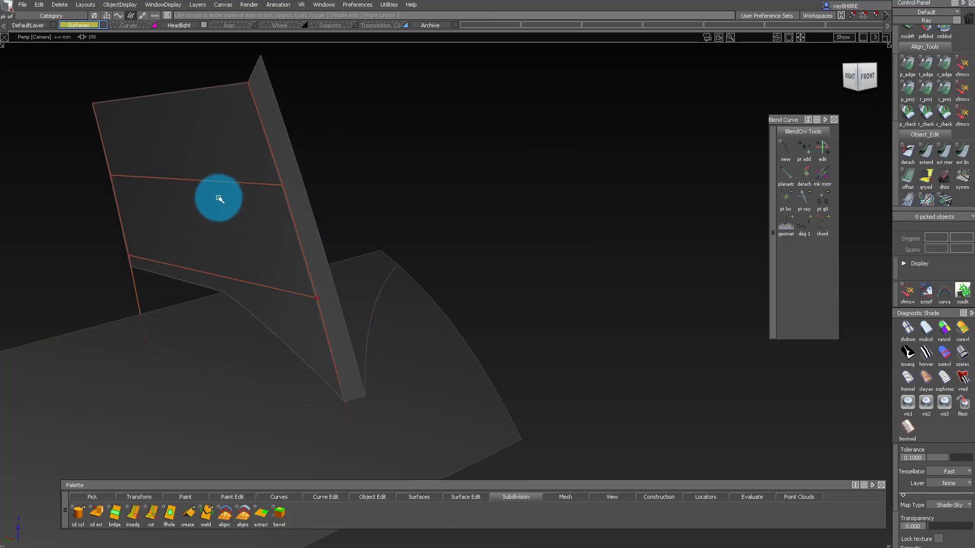
# - Align the inner side wall's outer edge to the front strip with positional continuity
pyautogui.moveTo(270, 399); pyautogui.dragTo(271, 398)
pyautogui.click(907, 65)
pyautogui.click(257, 120)
pyautogui.click(298, 318)
pyautogui.keyDown('ctrl'); pyautogui.keyDown('shift'); pyautogui.moveTo(298, 319); pyautogui.dragTo(303, 266); pyautogui.keyUp('shift'); pyautogui.keyUp('ctrl')
pyautogui.click(242, 237)
# - Intersect the inner side wall with the lower surface and trim the wall at the intersection
pyautogui.keyDown('ctrl'); pyautogui.keyDown('shift'); pyautogui.moveTo(242, 237); pyautogui.dragTo(193, 413); pyautogui.keyUp('shift'); pyautogui.keyUp('ctrl')
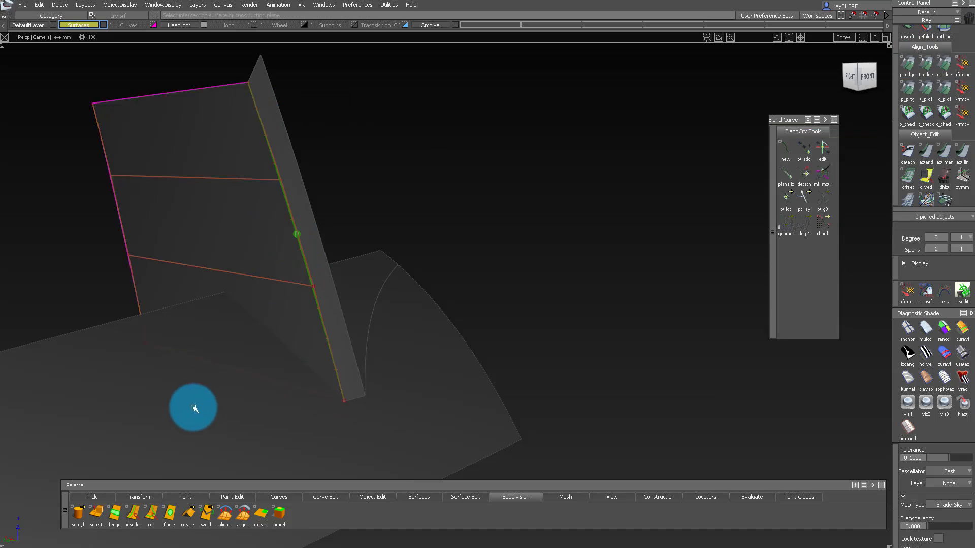
pyautogui.click(293, 155)
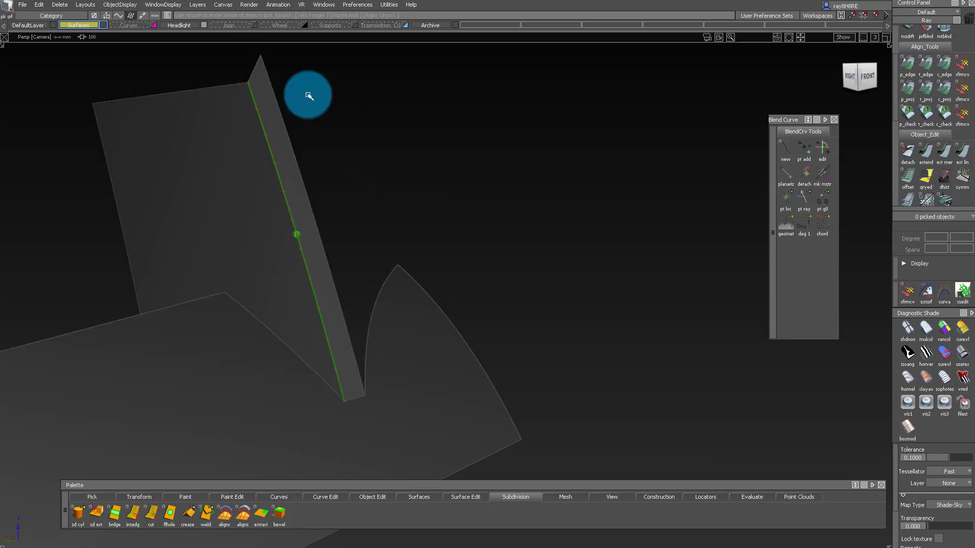
pyautogui.hotkey('alt', 'v')
pyautogui.press('p')
pyautogui.click(190, 282)
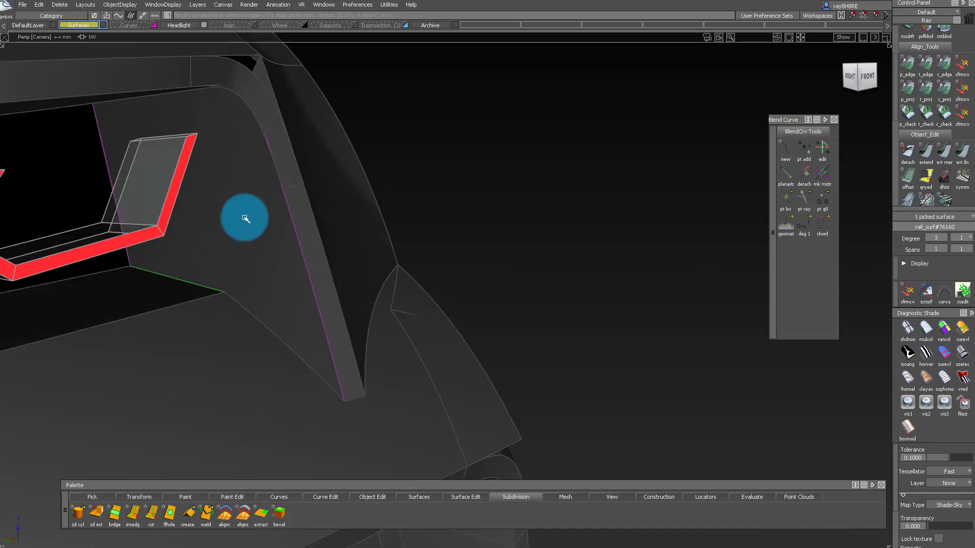
pyautogui.click(815, 536)
# - Intersect the lower surface with the curved side panel and the front strip
pyautogui.keyDown('alt'); pyautogui.keyDown('shift'); pyautogui.moveTo(507, 314); pyautogui.dragTo(396, 305); pyautogui.keyUp('shift'); pyautogui.keyUp('alt')
pyautogui.keyDown('alt'); pyautogui.keyDown('shift'); pyautogui.moveTo(396, 305); pyautogui.dragTo(413, 309, button='right'); pyautogui.keyUp('shift'); pyautogui.keyUp('alt')
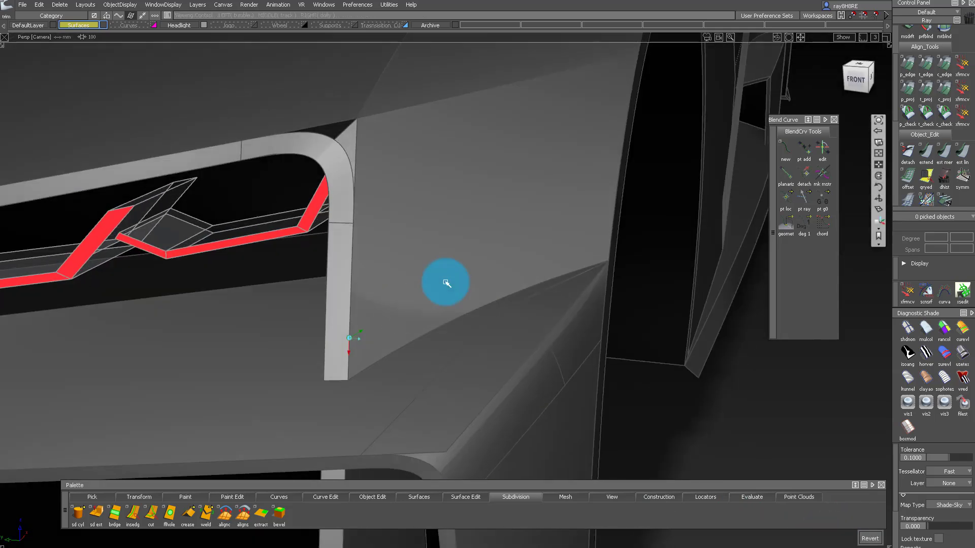
pyautogui.click(409, 355)
pyautogui.click(475, 266)
pyautogui.keyDown('alt'); pyautogui.keyDown('shift'); pyautogui.moveTo(475, 266); pyautogui.dragTo(405, 363); pyautogui.keyUp('shift'); pyautogui.keyUp('alt')
pyautogui.press('p')
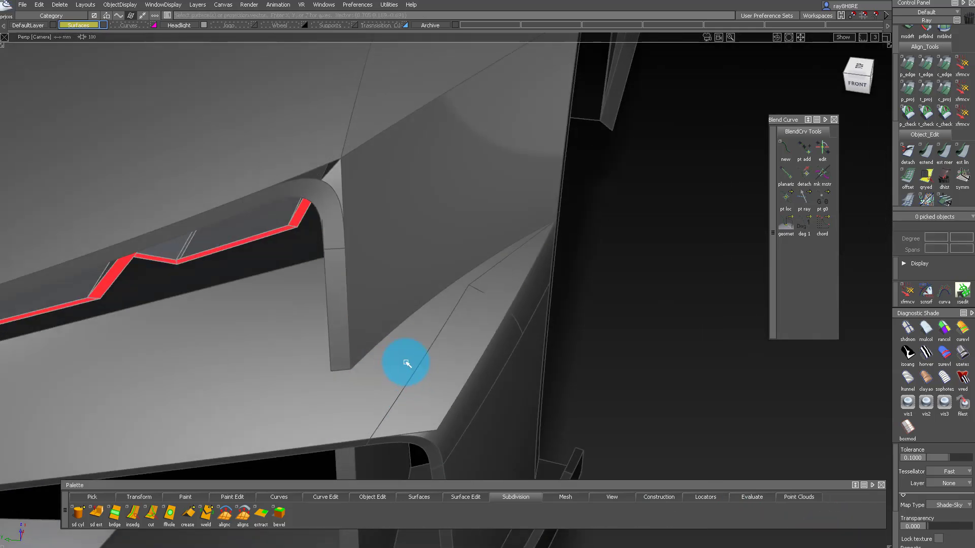
pyautogui.press('s')
pyautogui.press('h')
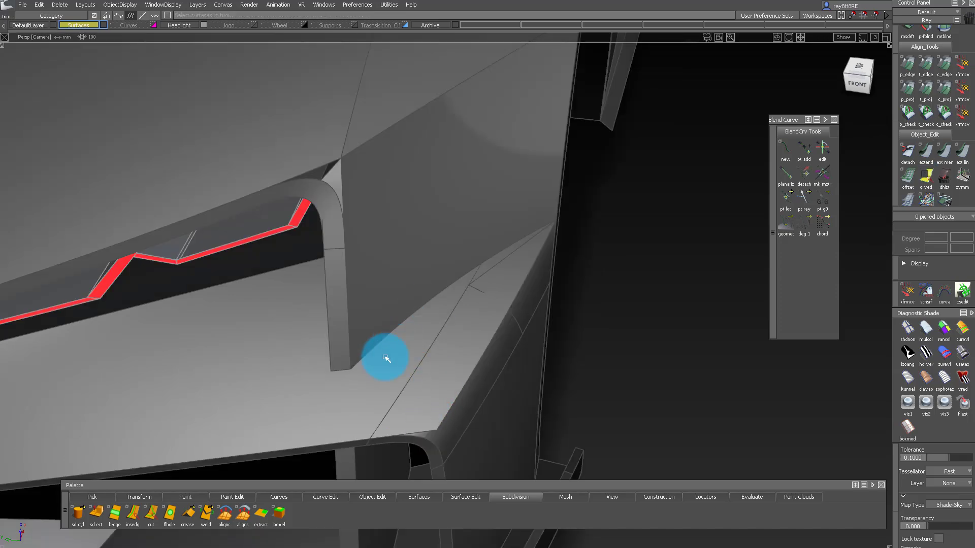
# - Trim the lower surface back to its intersection with the side panel
pyautogui.keyDown('alt'); pyautogui.keyDown('shift'); pyautogui.moveTo(385, 357); pyautogui.dragTo(380, 365, button='right'); pyautogui.keyUp('shift'); pyautogui.keyUp('alt')
pyautogui.moveTo(381, 366)
pyautogui.keyDown('alt'); pyautogui.keyDown('shift'); pyautogui.mouseDown()
pyautogui.moveTo(383, 320)
pyautogui.moveTo(577, 191)
pyautogui.mouseUp(); pyautogui.keyUp('shift'); pyautogui.keyUp('alt')
pyautogui.click(378, 365)
pyautogui.moveTo(418, 371)
pyautogui.keyDown('ctrl'); pyautogui.keyDown('shift'); pyautogui.mouseDown()
pyautogui.moveTo(445, 275)
pyautogui.moveTo(250, 251)
pyautogui.moveTo(443, 176)
pyautogui.mouseUp(); pyautogui.keyUp('shift'); pyautogui.keyUp('ctrl')
pyautogui.keyDown('alt'); pyautogui.keyDown('shift'); pyautogui.moveTo(444, 177); pyautogui.dragTo(435, 203, button='right'); pyautogui.keyUp('shift'); pyautogui.keyUp('alt')
pyautogui.keyDown('alt'); pyautogui.keyDown('shift'); pyautogui.moveTo(435, 202); pyautogui.dragTo(346, 268); pyautogui.keyUp('shift'); pyautogui.keyUp('alt')
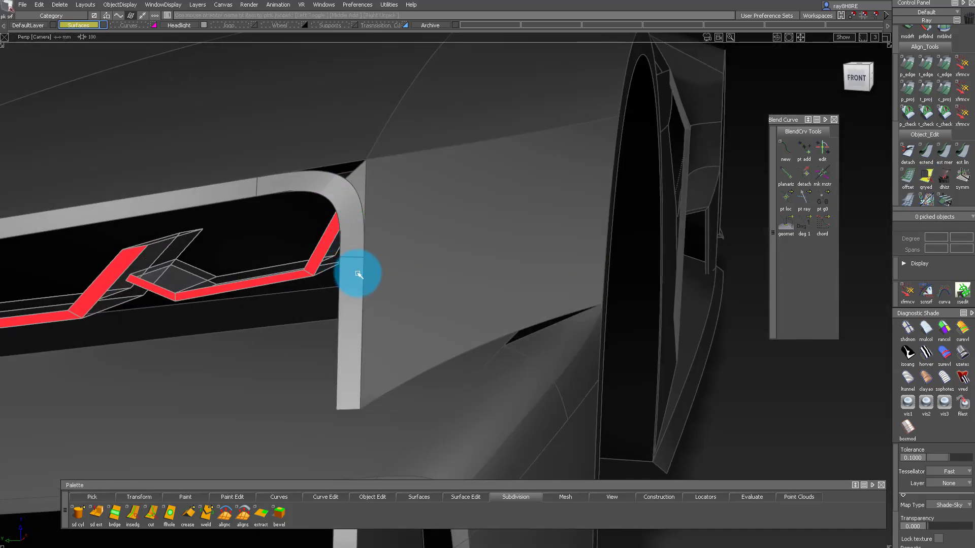
# - Delete the construction history of the reworked surfaces around the headlight frame
pyautogui.press('space')
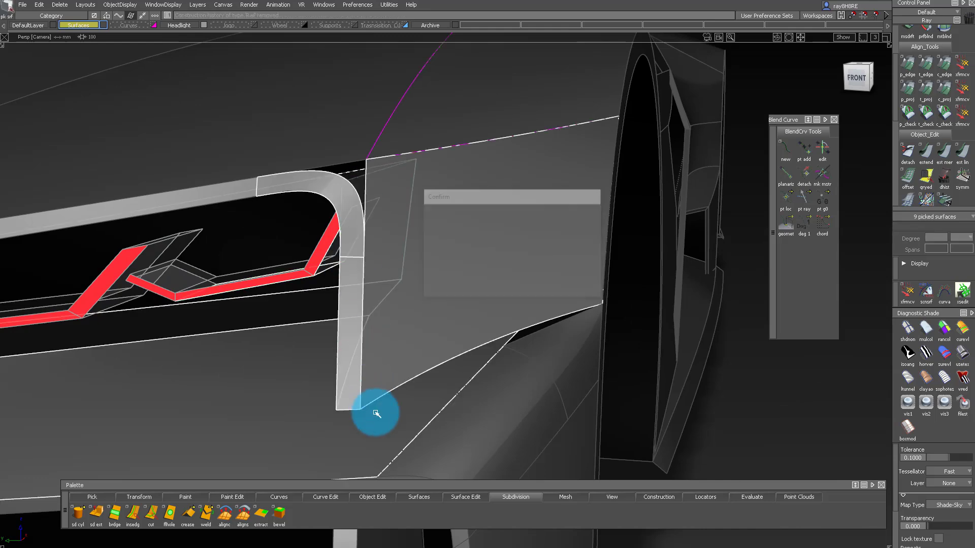
pyautogui.click(23, 5)
pyautogui.click(40, 67)
pyautogui.keyDown('alt'); pyautogui.keyDown('shift'); pyautogui.moveTo(386, 305); pyautogui.dragTo(537, 325); pyautogui.keyUp('shift'); pyautogui.keyUp('alt')
pyautogui.press('Delete')
# - Display the control vertices of the rounded blend surface beside the gap at the wheel arch
pyautogui.keyDown('alt'); pyautogui.keyDown('shift'); pyautogui.moveTo(459, 241); pyautogui.dragTo(482, 218, button='right'); pyautogui.keyUp('shift'); pyautogui.keyUp('alt')
pyautogui.keyDown('alt'); pyautogui.keyDown('shift'); pyautogui.moveTo(482, 218); pyautogui.dragTo(345, 246); pyautogui.keyUp('shift'); pyautogui.keyUp('alt')
pyautogui.press('e')
pyautogui.keyDown('alt'); pyautogui.keyDown('shift'); pyautogui.moveTo(857, 77); pyautogui.dragTo(827, 136); pyautogui.keyUp('shift'); pyautogui.keyUp('alt')
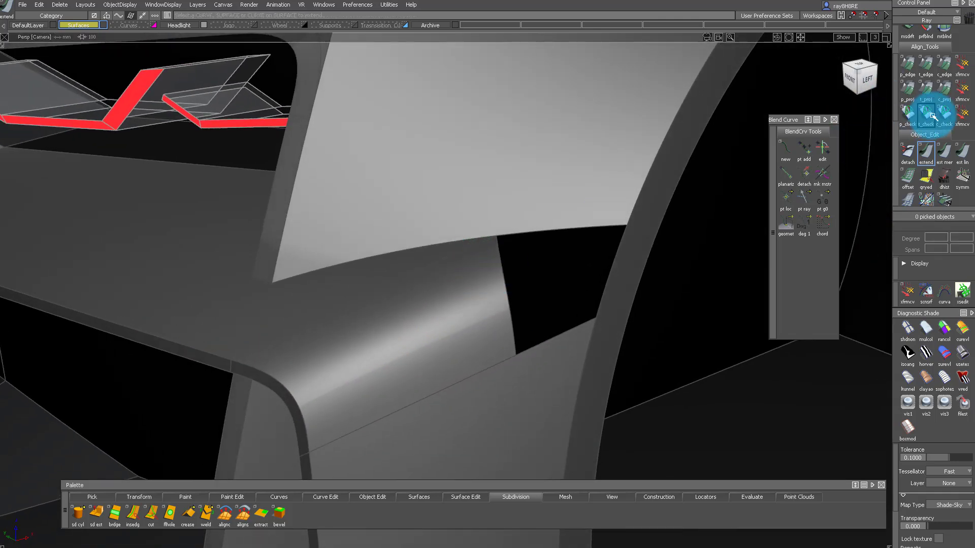
pyautogui.scroll(-3, 944, 152)
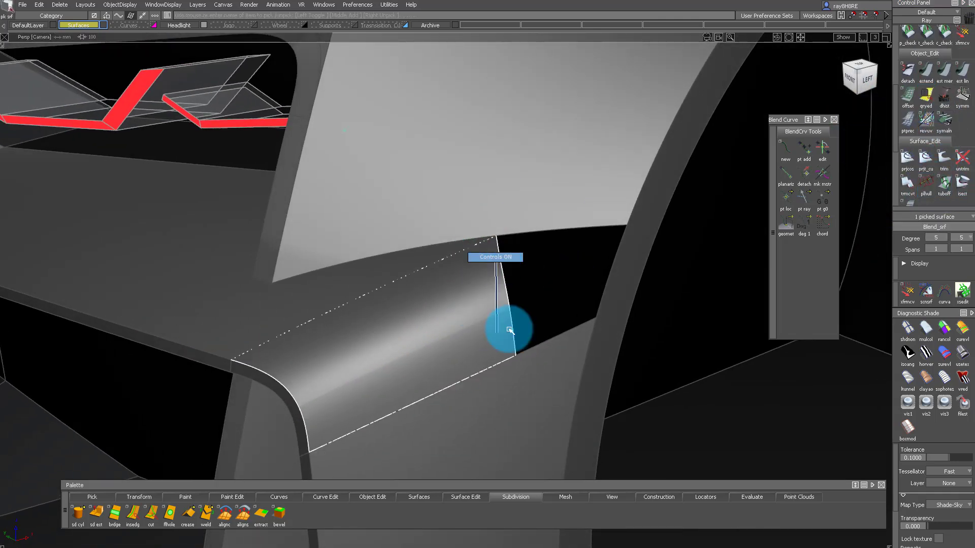
pyautogui.keyDown('alt'); pyautogui.keyDown('shift'); pyautogui.moveTo(465, 303); pyautogui.dragTo(877, 182); pyautogui.keyUp('shift'); pyautogui.keyUp('alt')
pyautogui.click(944, 184)
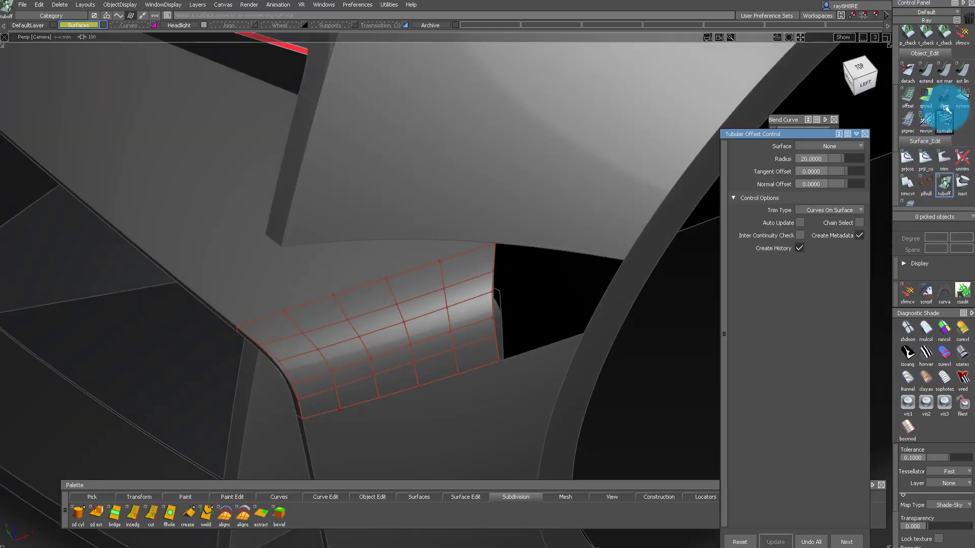
pyautogui.click(864, 134)
pyautogui.scroll(2, 946, 134)
pyautogui.scroll(1, 948, 138)
# - Check curvature along the rounded blend's upper edge and align the blend with G2 edge continuity at degree 5 in U and V
pyautogui.click(944, 77)
pyautogui.click(370, 269)
pyautogui.keyDown('alt'); pyautogui.keyDown('shift'); pyautogui.moveTo(443, 368); pyautogui.dragTo(481, 258); pyautogui.keyUp('shift'); pyautogui.keyUp('alt')
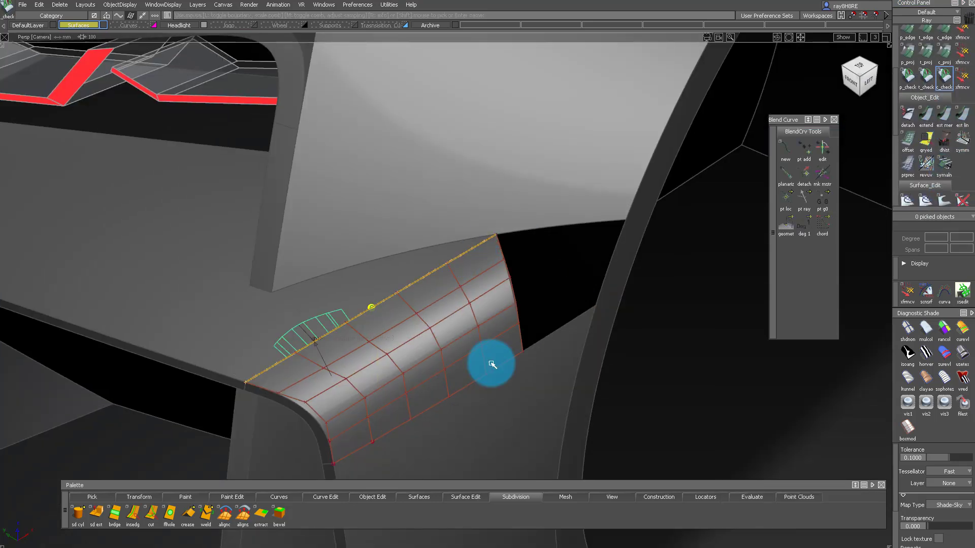
pyautogui.click(457, 268)
pyautogui.click(476, 437)
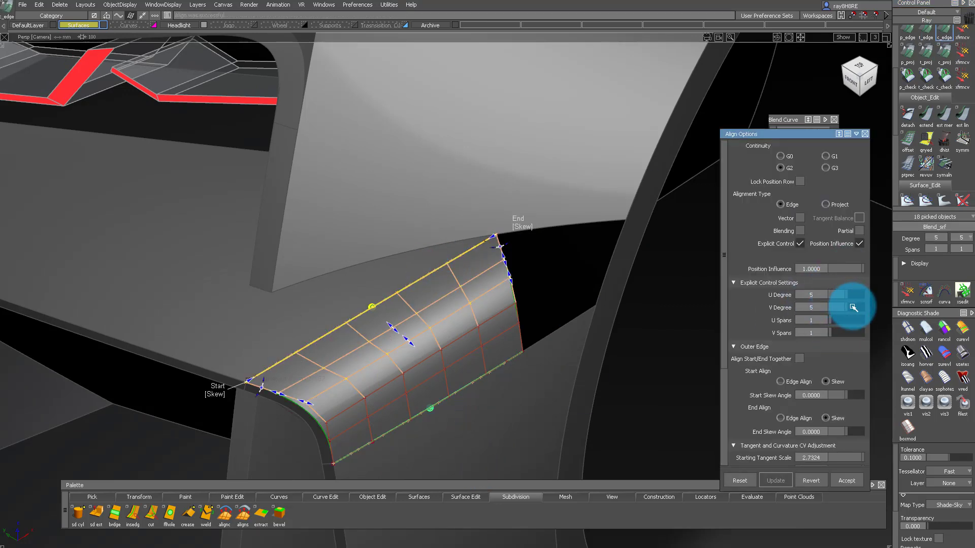
pyautogui.click(505, 361)
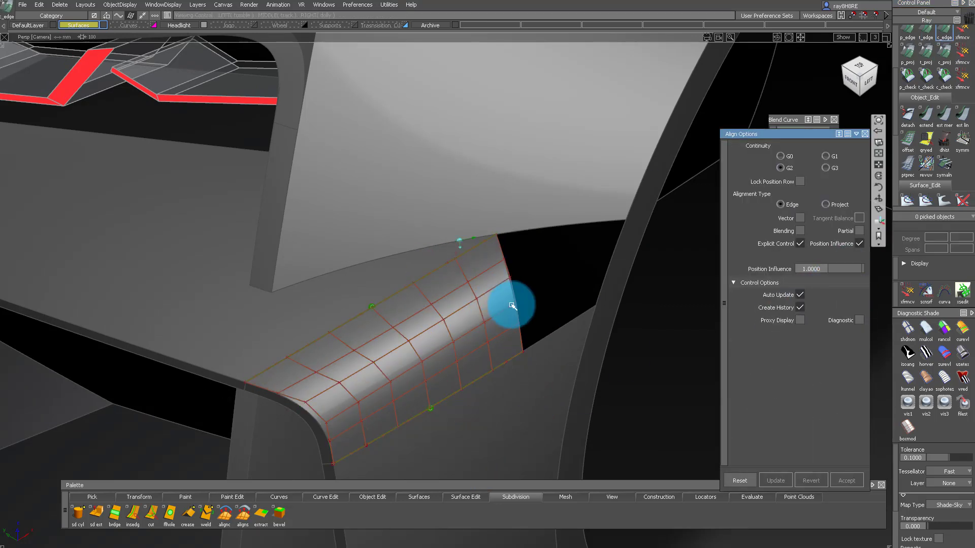
# - Isolate the surfaces bordering the open gap at the wheel arch
pyautogui.keyDown('alt'); pyautogui.keyDown('shift'); pyautogui.moveTo(450, 344); pyautogui.dragTo(480, 299); pyautogui.keyUp('shift'); pyautogui.keyUp('alt')
pyautogui.keyDown('ctrl'); pyautogui.keyDown('shift'); pyautogui.moveTo(479, 299); pyautogui.dragTo(406, 217); pyautogui.keyUp('shift'); pyautogui.keyUp('ctrl')
pyautogui.keyDown('alt'); pyautogui.keyDown('shift'); pyautogui.moveTo(494, 360); pyautogui.dragTo(523, 285); pyautogui.keyUp('shift'); pyautogui.keyUp('alt')
pyautogui.moveTo(500, 358); pyautogui.dragTo(598, 257)
pyautogui.hotkey('alt', 'h')
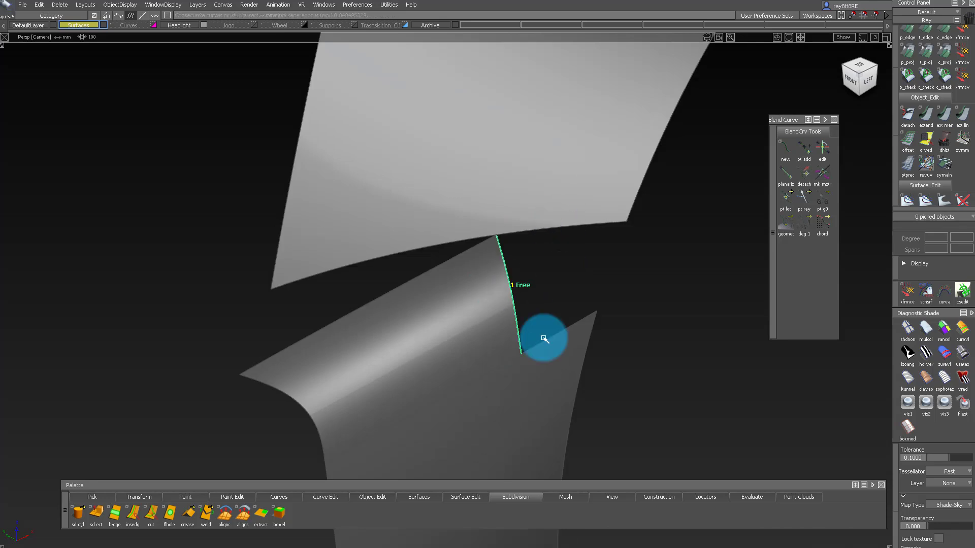
pyautogui.hotkey('alt', 'h')
# - Untrim the flat surface beside the rounded blend and trim it again along the blend's upper edge
pyautogui.click(902, 81)
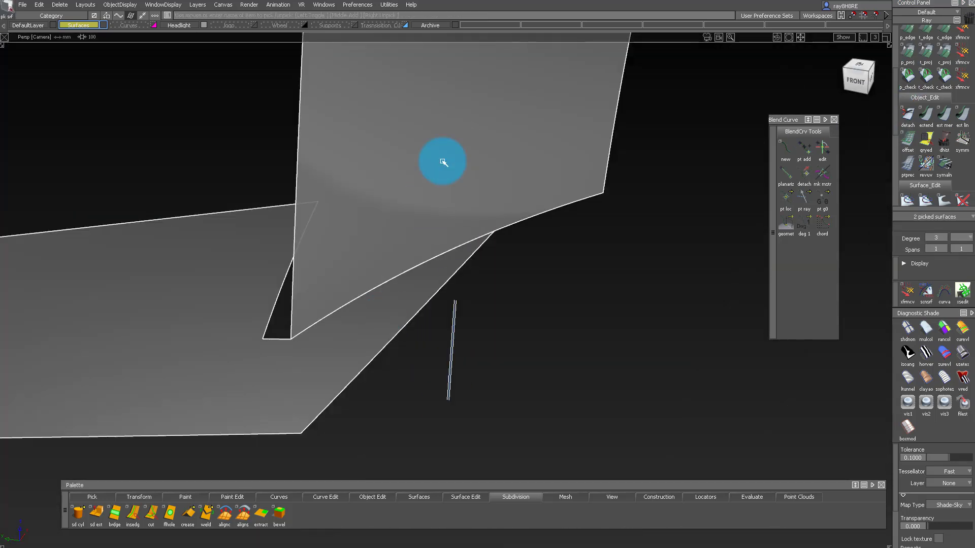
pyautogui.click(379, 348)
pyautogui.click(343, 329)
pyautogui.click(907, 51)
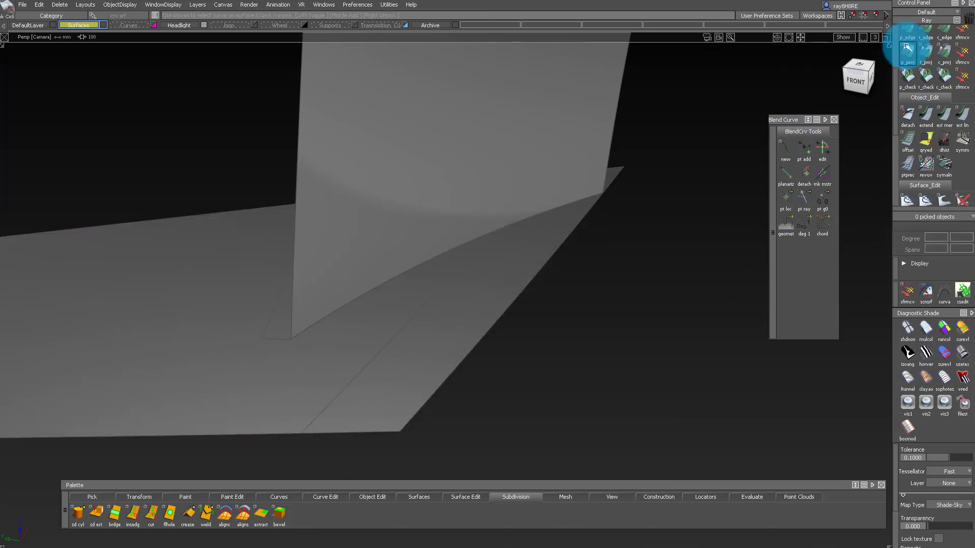
pyautogui.click(427, 267)
pyautogui.click(408, 299)
pyautogui.click(290, 391)
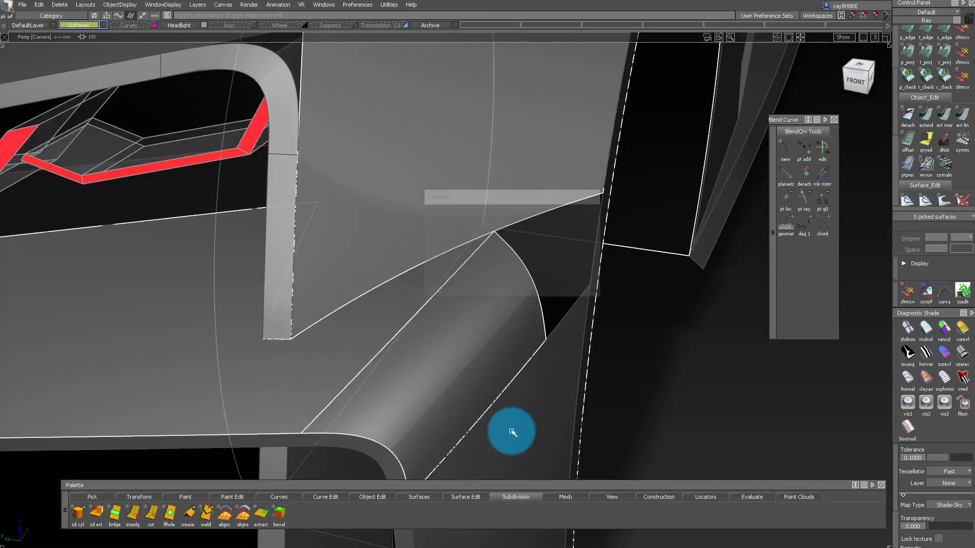
# - Isolate the four surfaces around the corner gap, leaving out the rest of the frame
pyautogui.click(467, 346)
pyautogui.click(428, 230)
pyautogui.click(533, 382)
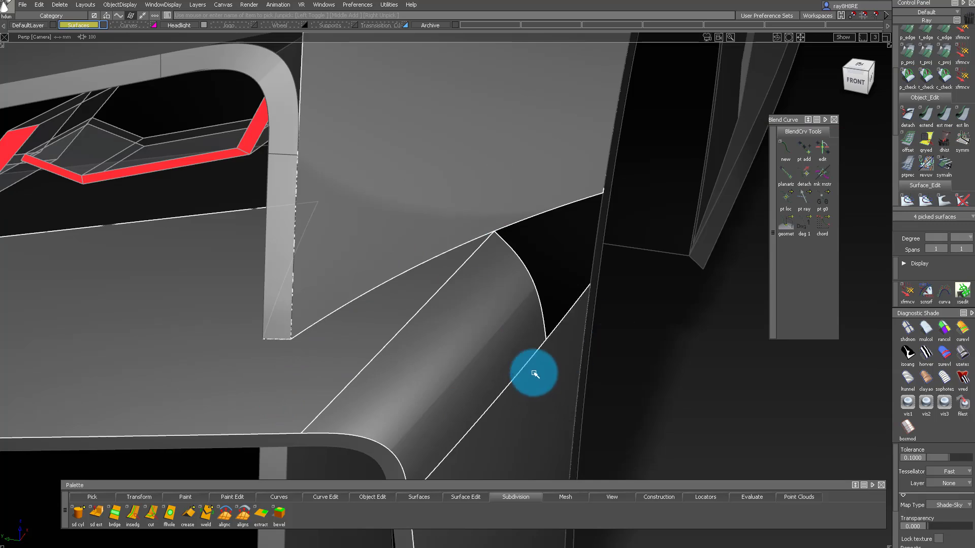
pyautogui.hotkey('alt', 'h')
# - Realign the rounded blend's upper edge to the retrimmed surface with curvature continuity
pyautogui.click(945, 34)
pyautogui.click(450, 281)
pyautogui.hotkey('ctrl', 'shift', 'n')
pyautogui.keyDown('alt'); pyautogui.keyDown('shift'); pyautogui.moveTo(592, 178); pyautogui.dragTo(534, 280); pyautogui.keyUp('shift'); pyautogui.keyUp('alt')
# - Create a blend curve across the gap's open side, from the upper surface's corner to the lower surface's corner
pyautogui.press('b')
pyautogui.click(611, 194)
pyautogui.click(592, 295)
# - Fill the corner gap with a Square surface bounded by the blend, the upper surface, the blend curve and the lower surface
pyautogui.press('s')
pyautogui.click(521, 270)
pyautogui.click(567, 225)
pyautogui.click(608, 269)
pyautogui.click(576, 322)
pyautogui.keyDown('alt'); pyautogui.keyDown('shift'); pyautogui.moveTo(567, 353); pyautogui.dragTo(644, 348); pyautogui.keyUp('shift'); pyautogui.keyUp('alt')
pyautogui.keyDown('ctrl'); pyautogui.keyDown('shift'); pyautogui.moveTo(643, 348); pyautogui.dragTo(660, 237); pyautogui.keyUp('shift'); pyautogui.keyUp('ctrl')
pyautogui.keyDown('alt'); pyautogui.keyDown('shift'); pyautogui.moveTo(525, 284); pyautogui.dragTo(436, 241); pyautogui.keyUp('shift'); pyautogui.keyUp('alt')
# - Set the square patch to G2 Curvature along the rounded blend and the lower surface, and adjust the 1-3 boundary blend
pyautogui.click(686, 120)
pyautogui.click(685, 165)
pyautogui.keyDown('alt'); pyautogui.keyDown('shift'); pyautogui.moveTo(507, 203); pyautogui.dragTo(407, 172, button='middle'); pyautogui.keyUp('shift'); pyautogui.keyUp('alt')
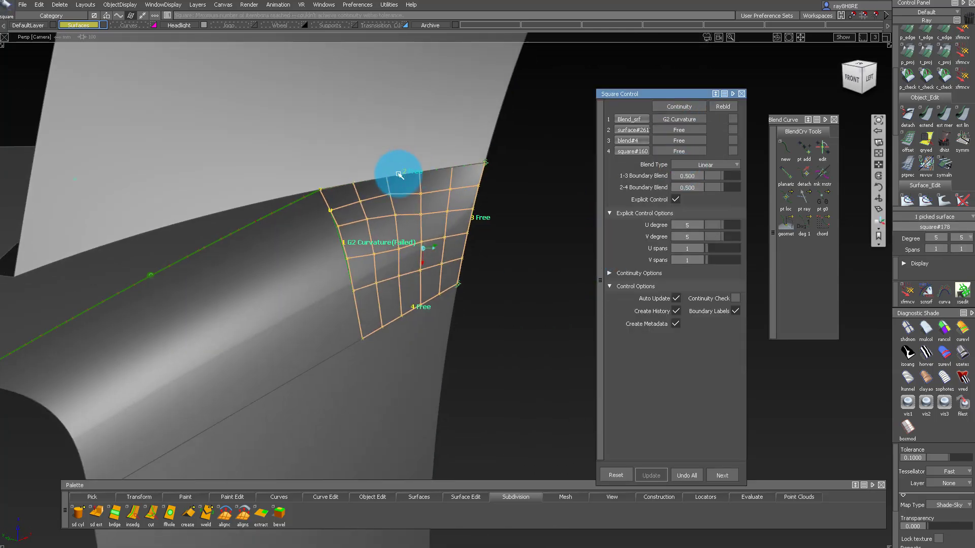
pyautogui.click(678, 151)
pyautogui.click(653, 196)
pyautogui.keyDown('alt'); pyautogui.keyDown('shift'); pyautogui.moveTo(588, 200); pyautogui.dragTo(457, 285); pyautogui.keyUp('shift'); pyautogui.keyUp('alt')
pyautogui.moveTo(722, 176); pyautogui.dragTo(723, 177)
pyautogui.keyDown('alt'); pyautogui.keyDown('shift'); pyautogui.moveTo(436, 165); pyautogui.dragTo(386, 269); pyautogui.keyUp('shift'); pyautogui.keyUp('alt')
pyautogui.keyDown('alt'); pyautogui.keyDown('shift'); pyautogui.moveTo(386, 269); pyautogui.dragTo(318, 288, button='right'); pyautogui.keyUp('shift'); pyautogui.keyUp('alt')
pyautogui.keyDown('alt'); pyautogui.keyDown('shift'); pyautogui.moveTo(318, 289); pyautogui.dragTo(94, 342); pyautogui.keyUp('shift'); pyautogui.keyUp('alt')
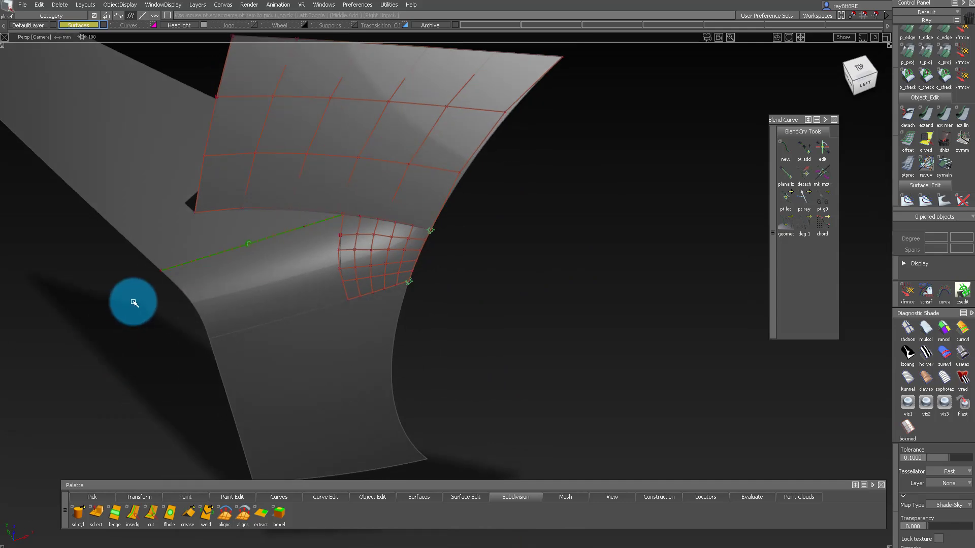
# - Check curvature continuity along the edge between the corner patch and the rounded blend
pyautogui.keyDown('alt'); pyautogui.keyDown('shift'); pyautogui.moveTo(272, 198); pyautogui.dragTo(452, 124, button='right'); pyautogui.keyUp('shift'); pyautogui.keyUp('alt')
pyautogui.keyDown('alt'); pyautogui.keyDown('shift'); pyautogui.moveTo(253, 154); pyautogui.dragTo(930, 107); pyautogui.keyUp('shift'); pyautogui.keyUp('alt')
pyautogui.click(944, 76)
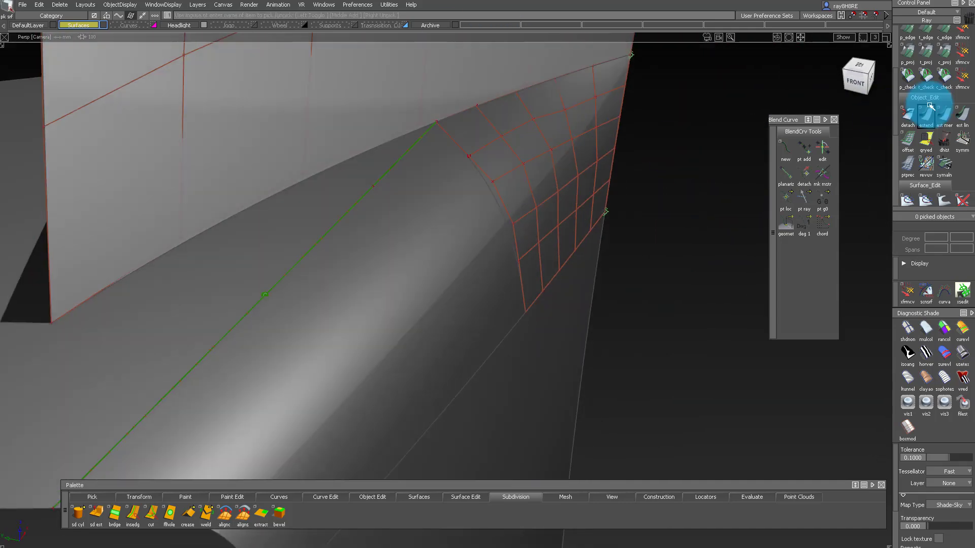
pyautogui.click(509, 224)
pyautogui.keyDown('alt'); pyautogui.keyDown('shift'); pyautogui.moveTo(513, 152); pyautogui.dragTo(730, 131); pyautogui.keyUp('shift'); pyautogui.keyUp('alt')
# - Align the corner patch's edge to the rounded blend with G2 continuity at degree 5 in U and V
pyautogui.click(944, 31)
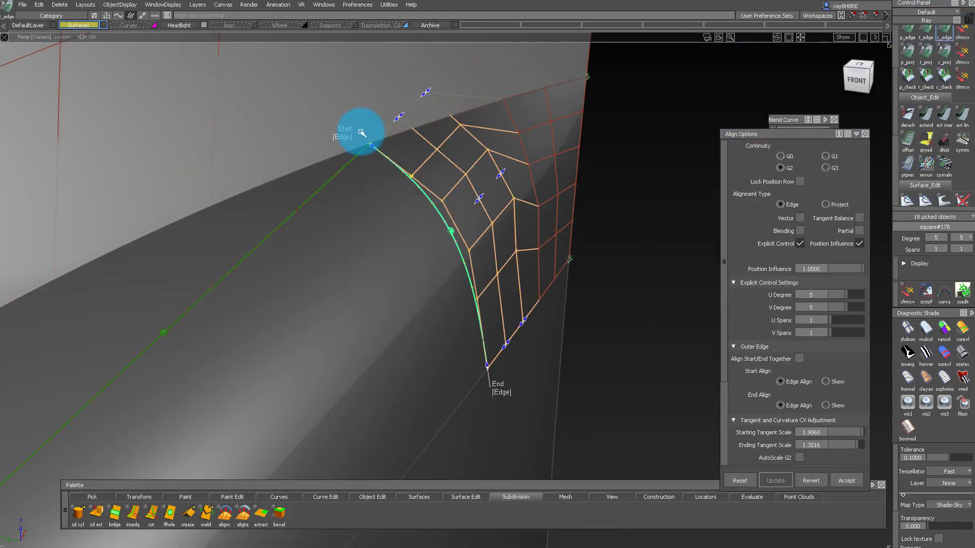
pyautogui.click(373, 133)
pyautogui.keyDown('alt'); pyautogui.keyDown('shift'); pyautogui.moveTo(457, 124); pyautogui.dragTo(581, 188); pyautogui.keyUp('shift'); pyautogui.keyUp('alt')
pyautogui.click(497, 182)
pyautogui.click(843, 481)
pyautogui.keyDown('alt'); pyautogui.keyDown('shift'); pyautogui.moveTo(583, 177); pyautogui.dragTo(604, 218); pyautogui.keyUp('shift'); pyautogui.keyUp('alt')
# - Check tangency at the corner patch's shared edge and adjust the patch's nearby control vertices
pyautogui.click(927, 75)
pyautogui.keyDown('alt'); pyautogui.keyDown('shift'); pyautogui.moveTo(425, 245); pyautogui.dragTo(438, 158); pyautogui.keyUp('shift'); pyautogui.keyUp('alt')
pyautogui.click(466, 142)
pyautogui.click(962, 76)
pyautogui.moveTo(603, 161); pyautogui.dragTo(449, 133)
pyautogui.keyDown('ctrl'); pyautogui.keyDown('shift'); pyautogui.moveTo(396, 175); pyautogui.dragTo(591, 238); pyautogui.keyUp('shift'); pyautogui.keyUp('ctrl')
pyautogui.keyDown('shift'); pyautogui.click(354, 85); pyautogui.keyUp('shift')
pyautogui.keyDown('ctrl'); pyautogui.keyDown('shift'); pyautogui.moveTo(591, 239); pyautogui.dragTo(572, 161); pyautogui.keyUp('shift'); pyautogui.keyUp('ctrl')
# - Check curvature continuity again along the corner patch's edges with the rounded blend and the lower surface
pyautogui.click(943, 86)
pyautogui.click(433, 204)
pyautogui.moveTo(432, 207)
pyautogui.keyDown('alt'); pyautogui.keyDown('shift'); pyautogui.mouseDown()
pyautogui.moveTo(387, 105)
pyautogui.moveTo(513, 292)
pyautogui.moveTo(516, 266)
pyautogui.moveTo(459, 342)
pyautogui.moveTo(455, 315)
pyautogui.moveTo(520, 301)
pyautogui.moveTo(494, 217)
pyautogui.mouseUp(); pyautogui.keyUp('shift'); pyautogui.keyUp('alt')
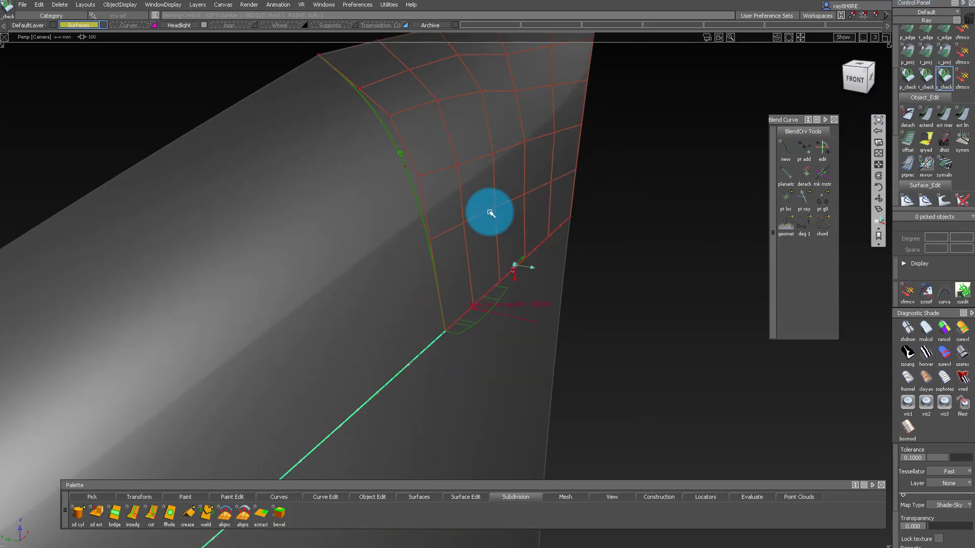
# - Realign the rounded blend's lower edge with G2 and Partial enabled, and match the corner patch's edge to the blend with G0
pyautogui.click(415, 359)
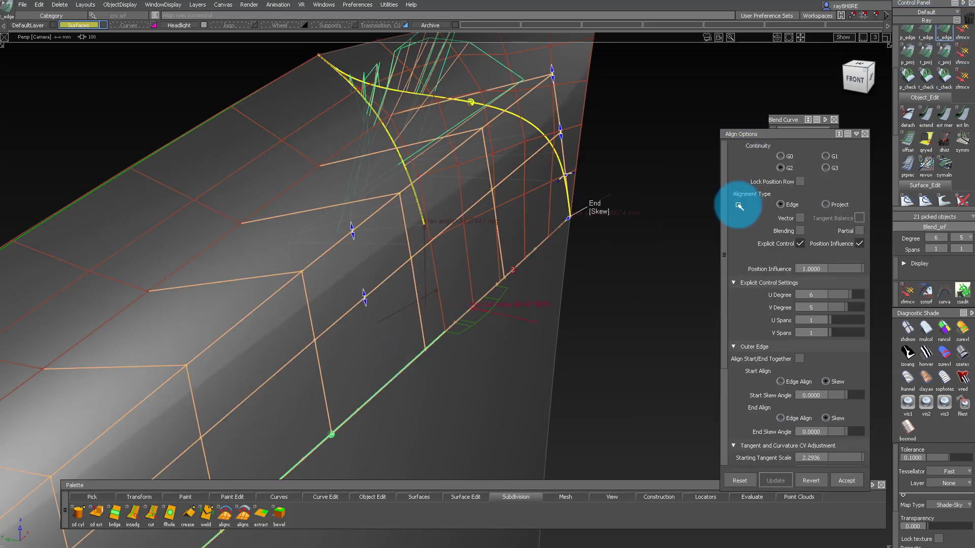
pyautogui.click(857, 230)
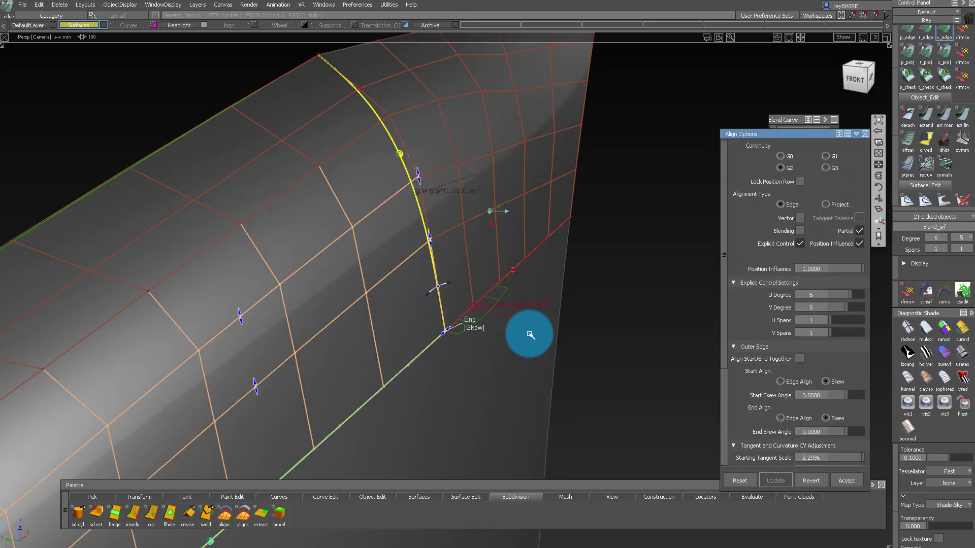
pyautogui.click(906, 34)
pyautogui.click(441, 239)
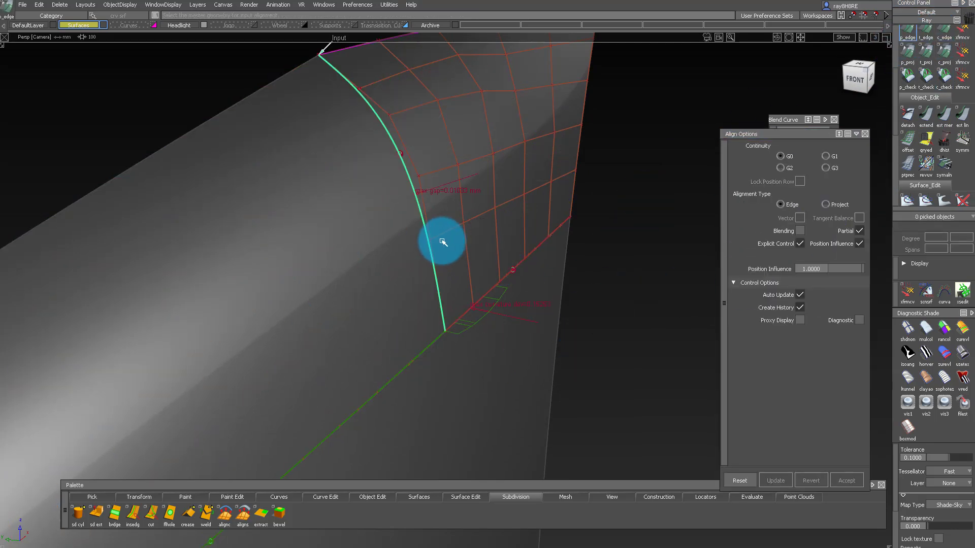
pyautogui.click(517, 345)
# - Check curvature continuity along the lower edges of the rounded blend and the corner patch
pyautogui.click(944, 76)
pyautogui.click(421, 342)
pyautogui.click(507, 281)
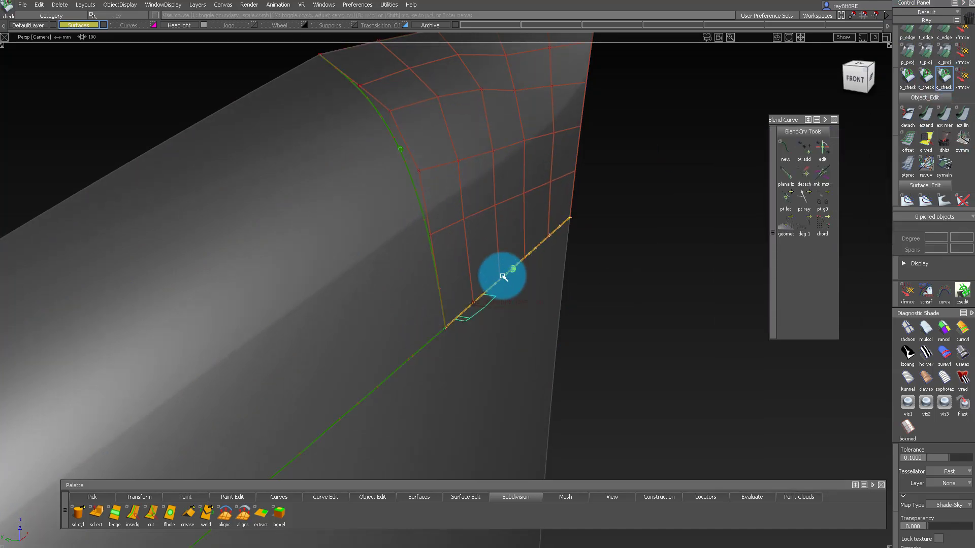
pyautogui.keyDown('alt'); pyautogui.keyDown('shift'); pyautogui.moveTo(484, 212); pyautogui.dragTo(505, 205); pyautogui.keyUp('shift'); pyautogui.keyUp('alt')
pyautogui.keyDown('alt'); pyautogui.keyDown('shift'); pyautogui.moveTo(459, 133); pyautogui.dragTo(367, 188); pyautogui.keyUp('shift'); pyautogui.keyUp('alt')
# - Move the corner patch's interior control vertex beside the blend edge to reduce the angle deviation there
pyautogui.hotkey('ctrl', 't')
pyautogui.click(452, 151)
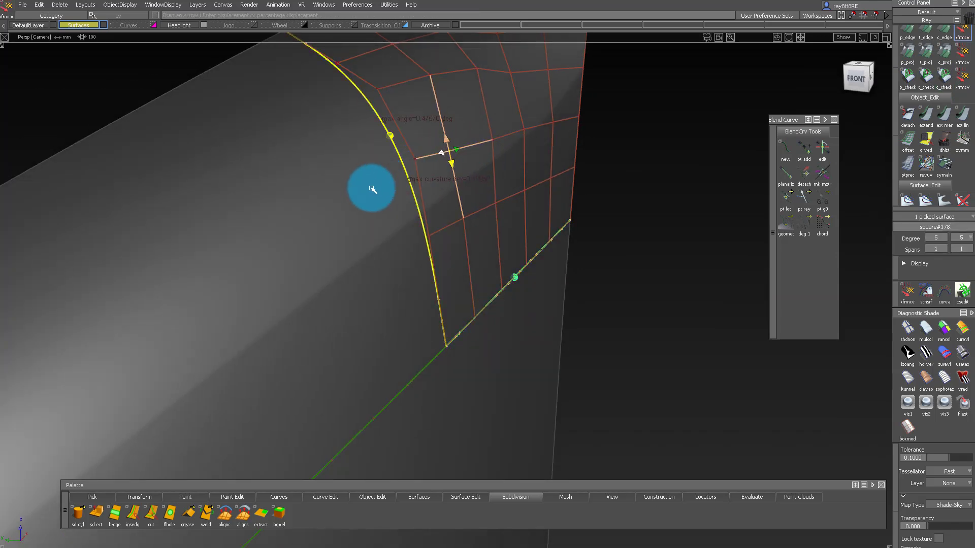
pyautogui.click(459, 155)
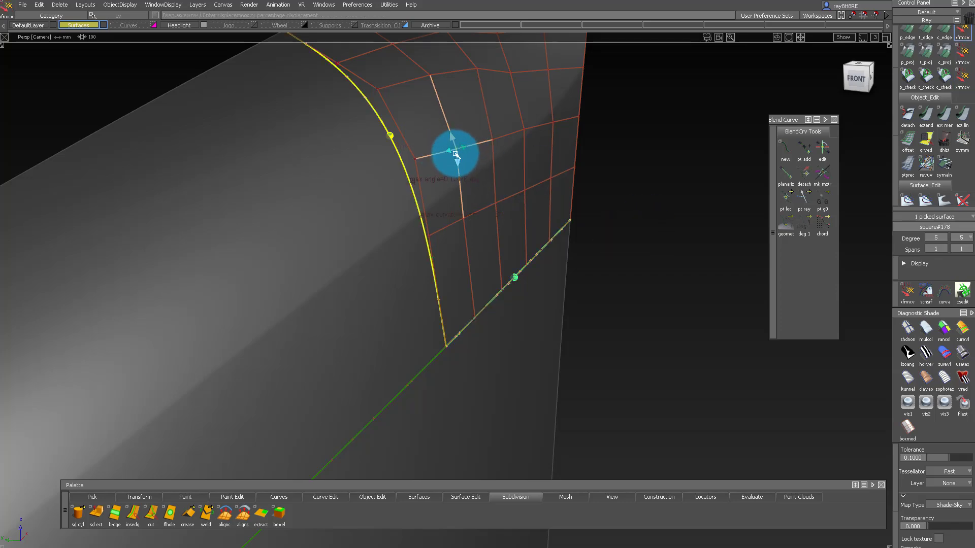
pyautogui.keyDown('alt'); pyautogui.keyDown('shift'); pyautogui.moveTo(461, 144); pyautogui.dragTo(477, 281); pyautogui.keyUp('shift'); pyautogui.keyUp('alt')
pyautogui.click(342, 243)
pyautogui.click(342, 243)
pyautogui.keyDown('alt'); pyautogui.keyDown('shift'); pyautogui.moveTo(463, 178); pyautogui.dragTo(284, 386); pyautogui.keyUp('shift'); pyautogui.keyUp('alt')
# - Even out the corner patch's control vertex grid in the left orthographic view by moving its interior vertices
pyautogui.click(860, 75)
pyautogui.keyDown('alt'); pyautogui.keyDown('shift'); pyautogui.moveTo(476, 409); pyautogui.dragTo(574, 347, button='middle'); pyautogui.keyUp('shift'); pyautogui.keyUp('alt')
pyautogui.moveTo(494, 267); pyautogui.dragTo(610, 376)
pyautogui.moveTo(531, 294); pyautogui.dragTo(609, 367)
pyautogui.keyDown('ctrl'); pyautogui.keyDown('shift'); pyautogui.moveTo(612, 376); pyautogui.dragTo(611, 350, button='middle'); pyautogui.keyUp('shift'); pyautogui.keyUp('ctrl')
pyautogui.moveTo(611, 350); pyautogui.dragTo(601, 343)
pyautogui.keyDown('ctrl'); pyautogui.keyDown('shift'); pyautogui.moveTo(602, 342); pyautogui.dragTo(594, 395); pyautogui.keyUp('shift'); pyautogui.keyUp('ctrl')
pyautogui.moveTo(558, 330); pyautogui.dragTo(610, 388)
pyautogui.keyDown('ctrl'); pyautogui.keyDown('shift'); pyautogui.moveTo(610, 389); pyautogui.dragTo(614, 345, button='middle'); pyautogui.keyUp('shift'); pyautogui.keyUp('ctrl')
pyautogui.moveTo(615, 346); pyautogui.dragTo(620, 349)
pyautogui.keyDown('alt'); pyautogui.keyDown('shift'); pyautogui.moveTo(596, 370); pyautogui.dragTo(635, 237, button='middle'); pyautogui.keyUp('shift'); pyautogui.keyUp('alt')
pyautogui.keyDown('ctrl'); pyautogui.keyDown('shift'); pyautogui.moveTo(635, 237); pyautogui.dragTo(632, 280); pyautogui.keyUp('shift'); pyautogui.keyUp('ctrl')
pyautogui.moveTo(516, 249); pyautogui.dragTo(546, 280)
pyautogui.keyDown('ctrl'); pyautogui.keyDown('shift'); pyautogui.moveTo(547, 281); pyautogui.dragTo(552, 248, button='middle'); pyautogui.keyUp('shift'); pyautogui.keyUp('ctrl')
pyautogui.moveTo(552, 248); pyautogui.dragTo(511, 306)
pyautogui.click(869, 83)
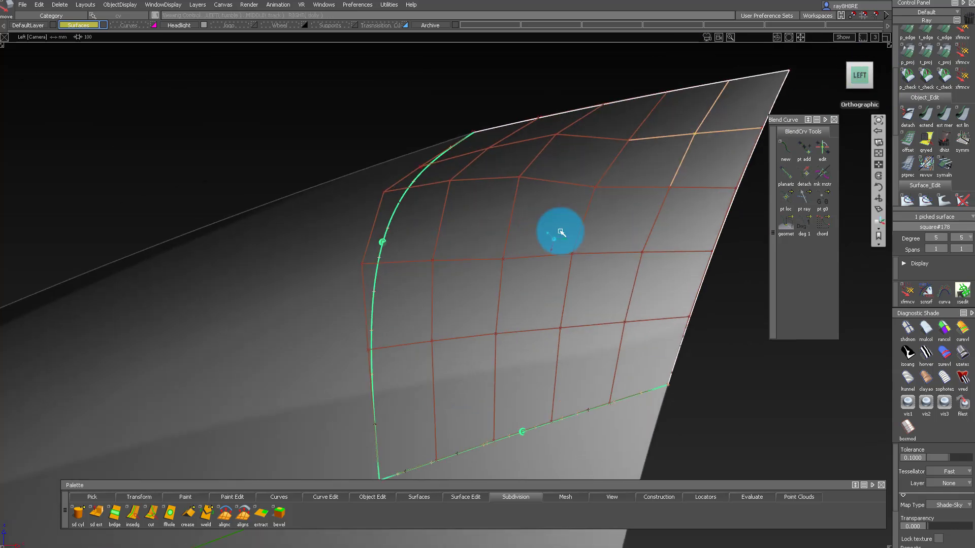
pyautogui.moveTo(471, 224); pyautogui.dragTo(655, 282)
pyautogui.keyDown('ctrl'); pyautogui.keyDown('shift'); pyautogui.moveTo(655, 282); pyautogui.dragTo(617, 278, button='middle'); pyautogui.keyUp('shift'); pyautogui.keyUp('ctrl')
pyautogui.moveTo(617, 278); pyautogui.dragTo(618, 274, button='right')
pyautogui.moveTo(610, 277); pyautogui.dragTo(413, 261)
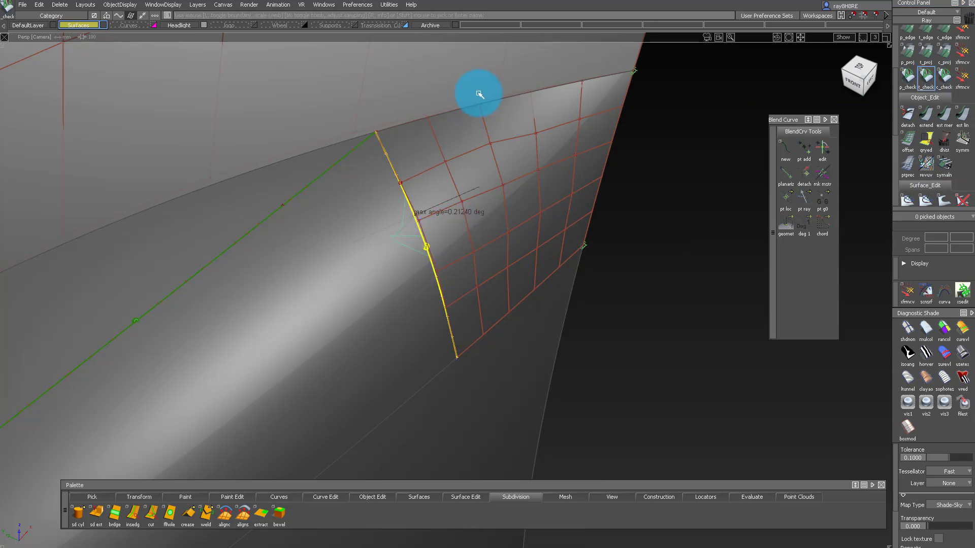
# - Isolate the corner patch together with the rounded blend and the lower surface
pyautogui.click(478, 239)
pyautogui.click(380, 322)
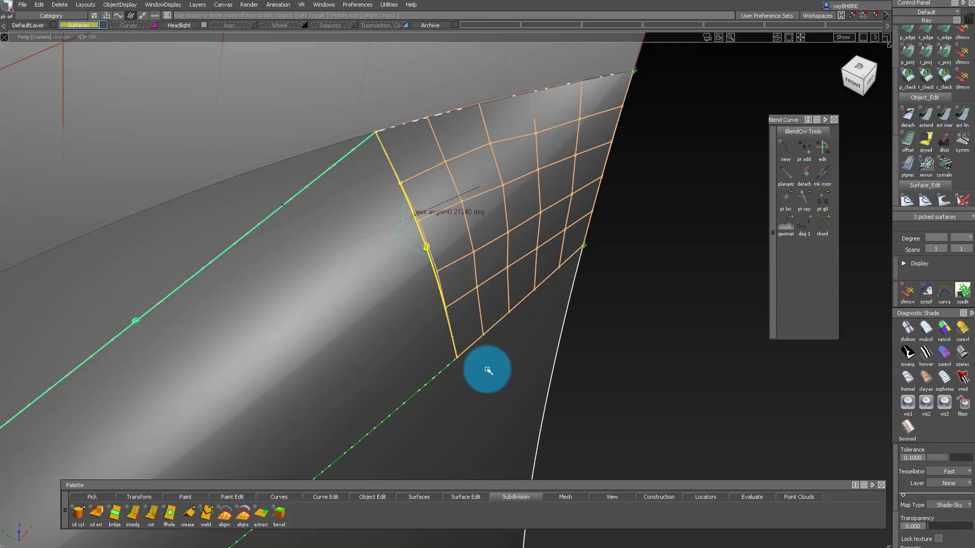
pyautogui.click(487, 371)
pyautogui.click(482, 250)
pyautogui.moveTo(463, 234)
pyautogui.keyDown('alt'); pyautogui.keyDown('shift'); pyautogui.mouseDown()
pyautogui.moveTo(511, 233)
pyautogui.moveTo(587, 154)
pyautogui.moveTo(520, 163)
pyautogui.moveTo(501, 210)
pyautogui.moveTo(483, 156)
pyautogui.mouseUp(); pyautogui.keyUp('shift'); pyautogui.keyUp('alt')
# - Adjust the corner patch's control vertices next to the upper end of the blend edge
pyautogui.moveTo(431, 118)
pyautogui.keyDown('ctrl'); pyautogui.keyDown('shift'); pyautogui.mouseDown()
pyautogui.moveTo(478, 137)
pyautogui.moveTo(462, 182)
pyautogui.moveTo(475, 139)
pyautogui.moveTo(420, 143)
pyautogui.moveTo(451, 132)
pyautogui.moveTo(488, 173)
pyautogui.moveTo(500, 159)
pyautogui.mouseUp(); pyautogui.keyUp('shift'); pyautogui.keyUp('ctrl')
pyautogui.click(963, 79)
pyautogui.moveTo(635, 160); pyautogui.dragTo(445, 158)
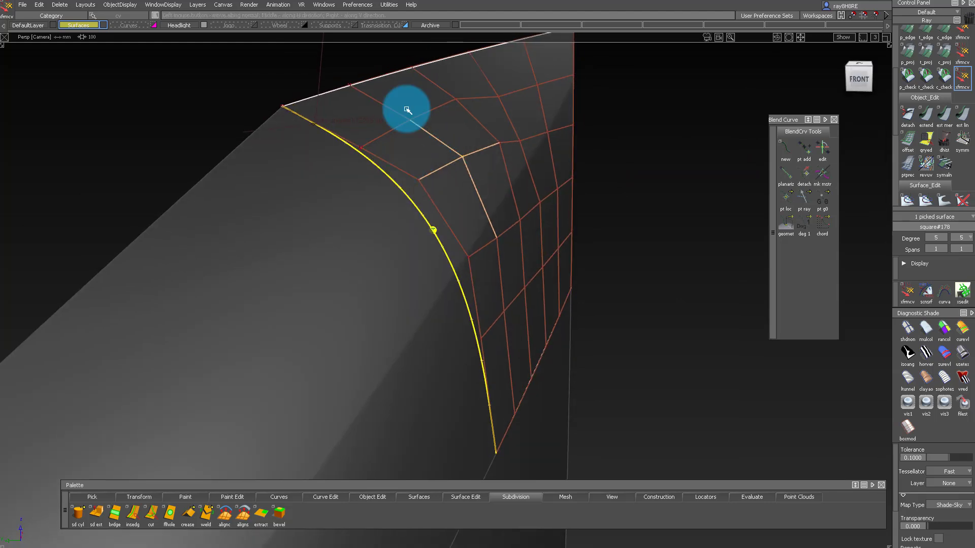
pyautogui.click(342, 78)
pyautogui.click(378, 111)
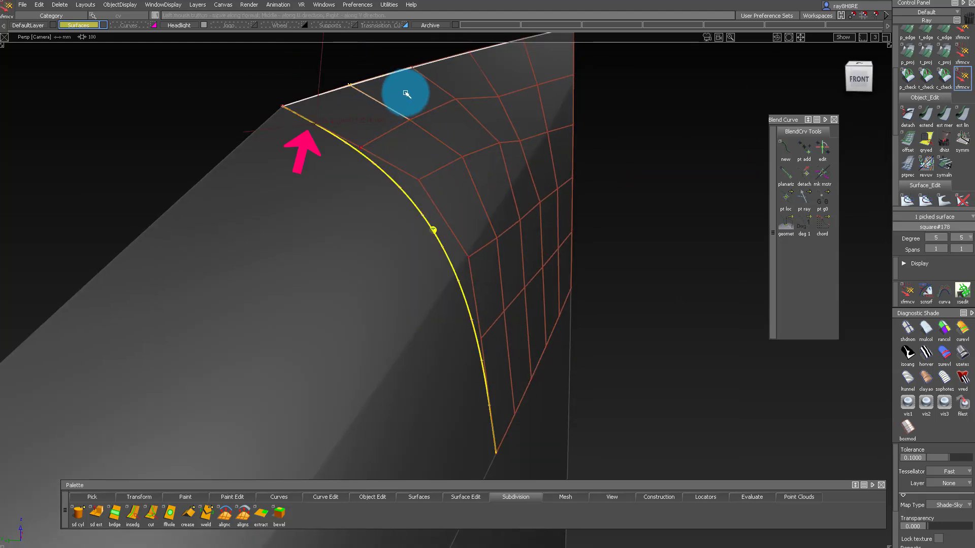
pyautogui.keyDown('alt'); pyautogui.keyDown('shift'); pyautogui.moveTo(466, 113); pyautogui.dragTo(409, 159, button='right'); pyautogui.keyUp('shift'); pyautogui.keyUp('alt')
pyautogui.keyDown('alt'); pyautogui.keyDown('shift'); pyautogui.moveTo(409, 159); pyautogui.dragTo(506, 275); pyautogui.keyUp('shift'); pyautogui.keyUp('alt')
# - Clear the existing edge checks and test curvature continuity along the patch's edge with the rounded blend
pyautogui.click(591, 240)
pyautogui.keyDown('ctrl'); pyautogui.keyDown('shift'); pyautogui.moveTo(553, 163); pyautogui.dragTo(542, 236); pyautogui.keyUp('shift'); pyautogui.keyUp('ctrl')
pyautogui.keyDown('ctrl'); pyautogui.keyDown('shift'); pyautogui.moveTo(577, 163); pyautogui.dragTo(516, 117, button='right'); pyautogui.keyUp('shift'); pyautogui.keyUp('ctrl')
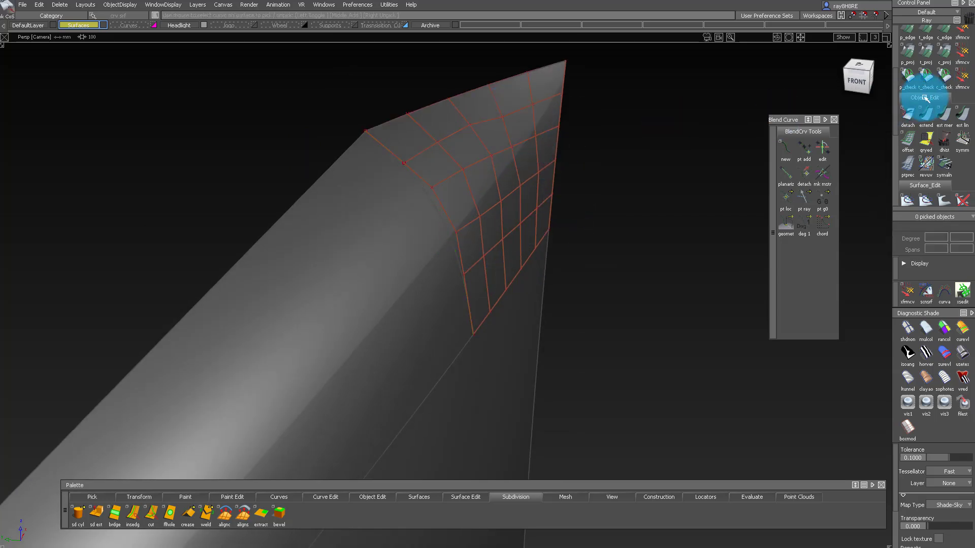
pyautogui.click(943, 78)
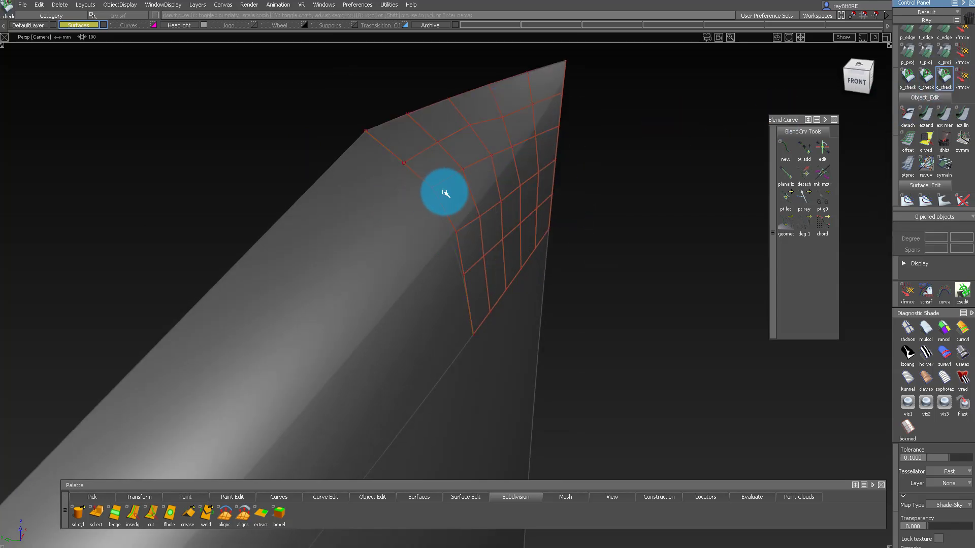
pyautogui.keyDown('alt'); pyautogui.keyDown('shift'); pyautogui.moveTo(511, 182); pyautogui.dragTo(490, 251); pyautogui.keyUp('shift'); pyautogui.keyUp('alt')
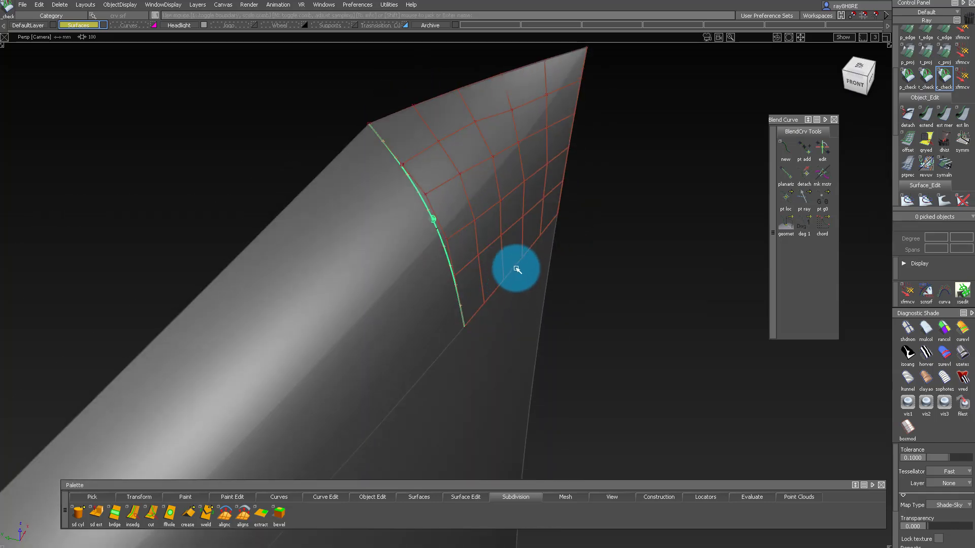
pyautogui.keyDown('alt'); pyautogui.keyDown('shift'); pyautogui.moveTo(515, 266); pyautogui.dragTo(456, 315); pyautogui.keyUp('shift'); pyautogui.keyUp('alt')
pyautogui.keyDown('alt'); pyautogui.keyDown('shift'); pyautogui.moveTo(475, 310); pyautogui.dragTo(507, 305, button='right'); pyautogui.keyUp('shift'); pyautogui.keyUp('alt')
pyautogui.keyDown('alt'); pyautogui.keyDown('shift'); pyautogui.moveTo(549, 163); pyautogui.dragTo(564, 158); pyautogui.keyUp('shift'); pyautogui.keyUp('alt')
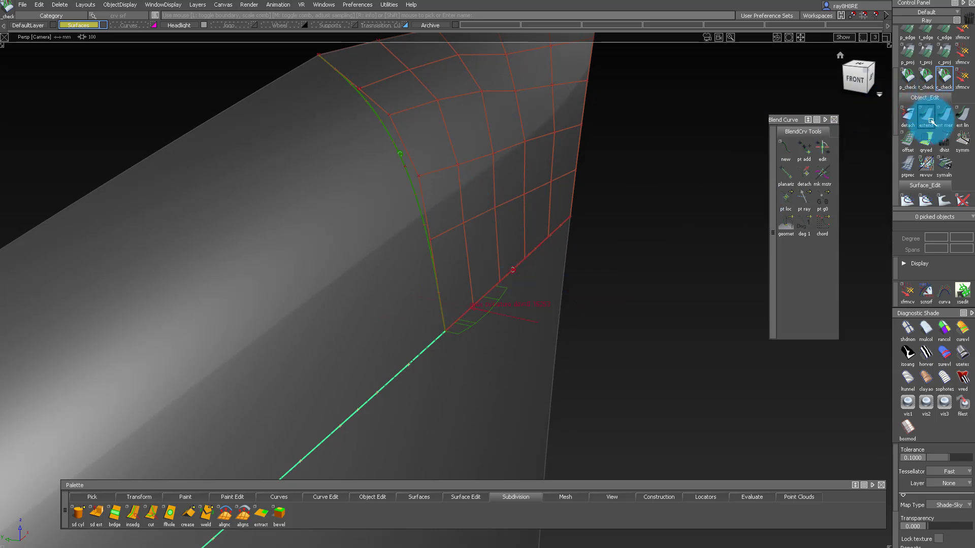
# - Align the rounded blend's lower edge to the lower surface with G2 and Partial on, and the patch's adjoining edge with G0
pyautogui.click(416, 353)
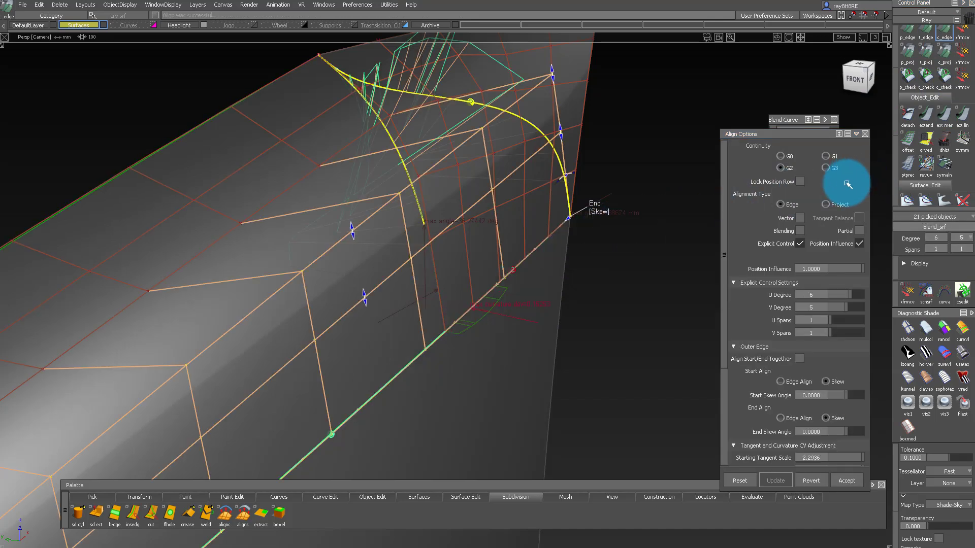
pyautogui.click(857, 231)
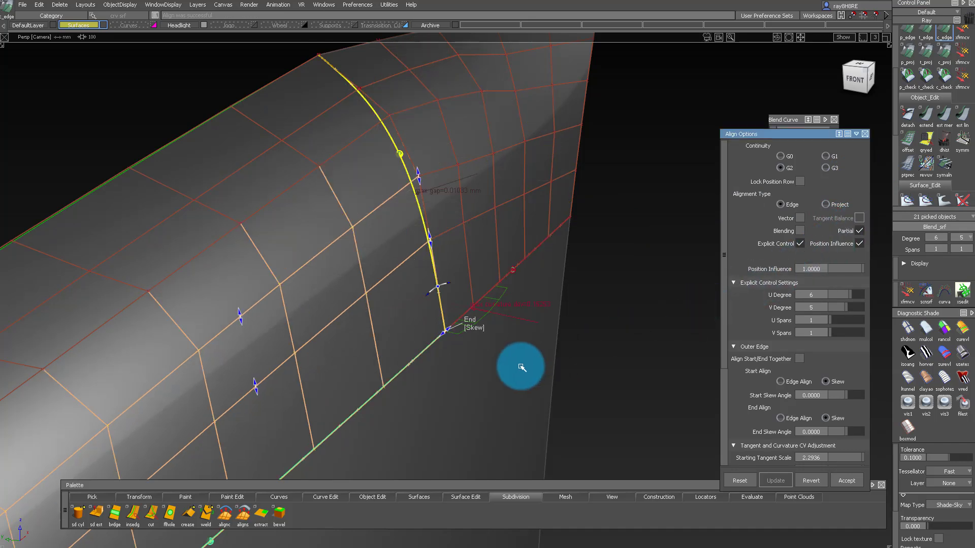
pyautogui.hotkey('shift', 'alt')
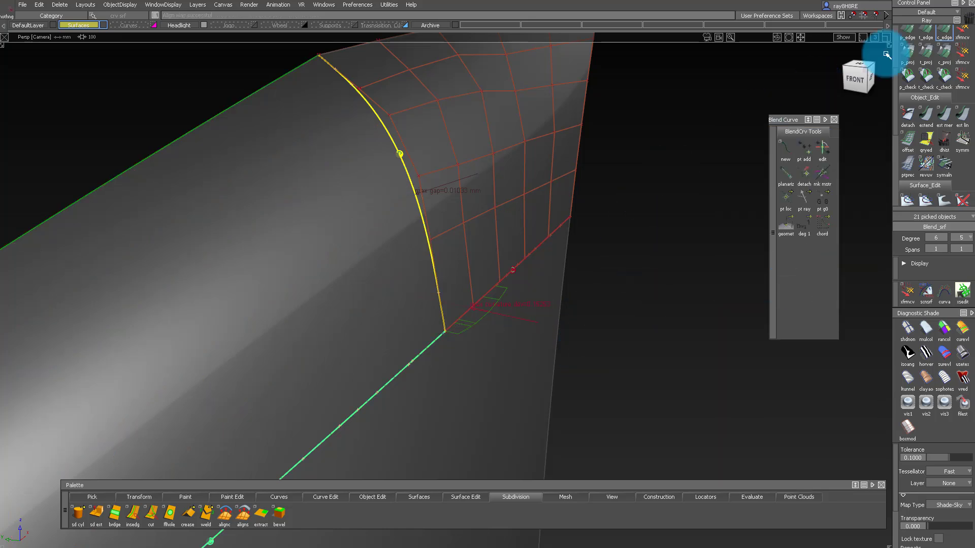
pyautogui.click(907, 34)
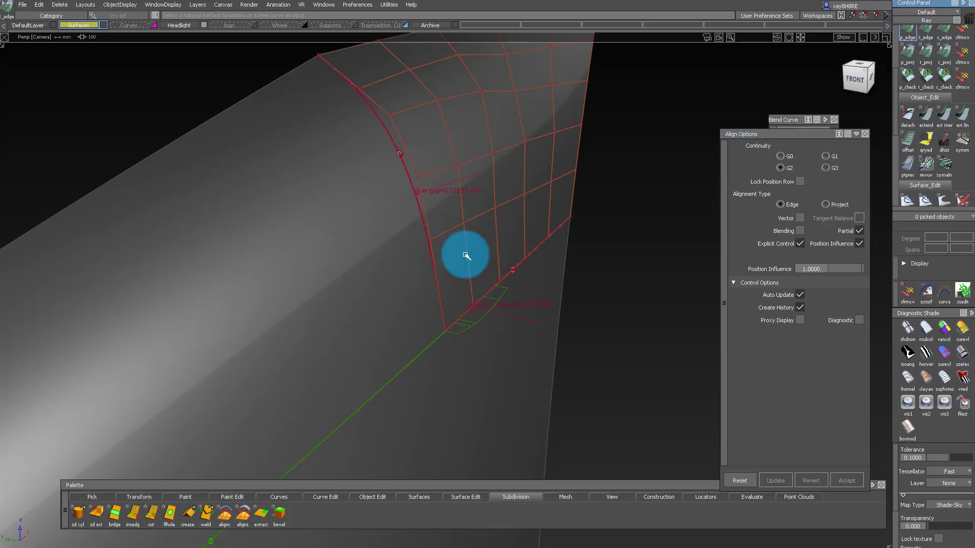
pyautogui.click(430, 250)
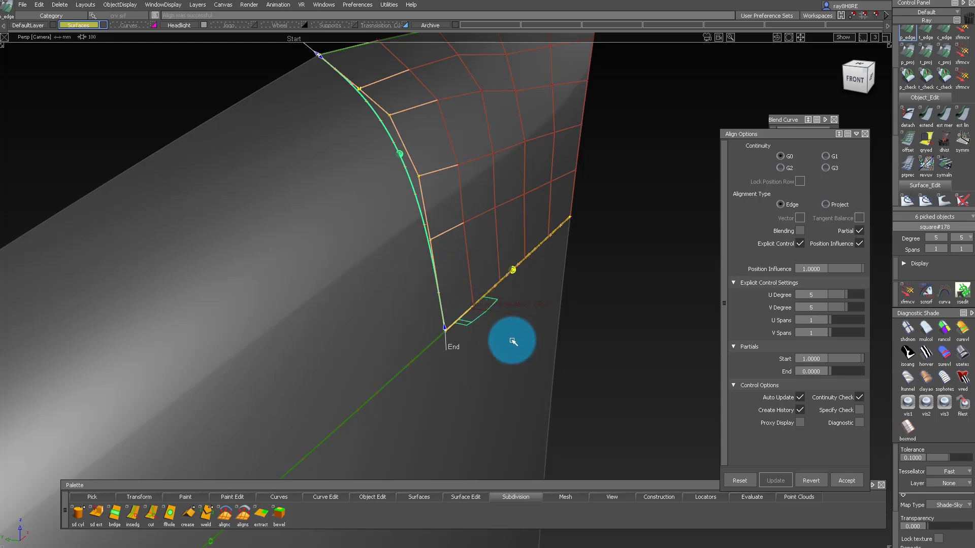
# - Test curvature continuity along the corner patch's edges with the rounded blend and the lower surface
pyautogui.keyDown('ctrl'); pyautogui.keyDown('shift'); pyautogui.moveTo(490, 206); pyautogui.dragTo(554, 197); pyautogui.keyUp('shift'); pyautogui.keyUp('ctrl')
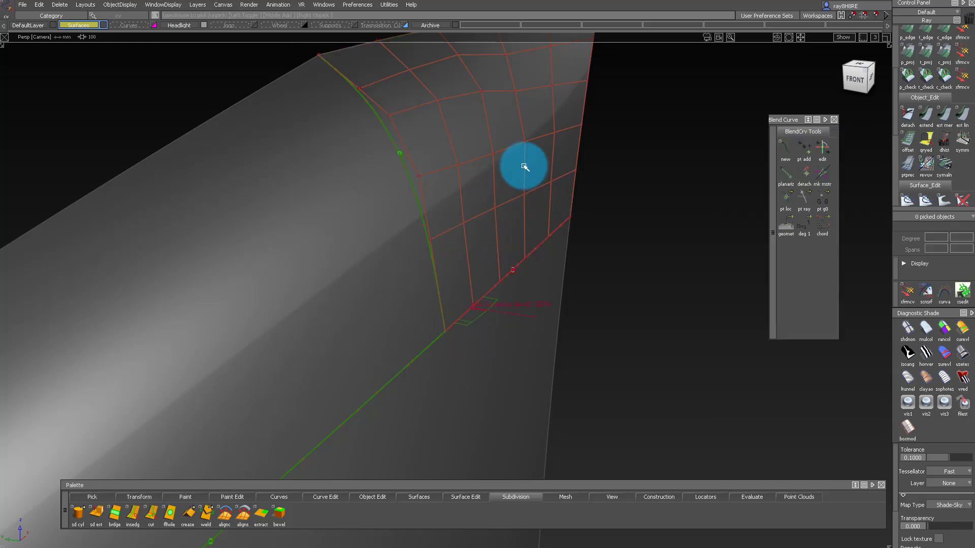
pyautogui.click(943, 79)
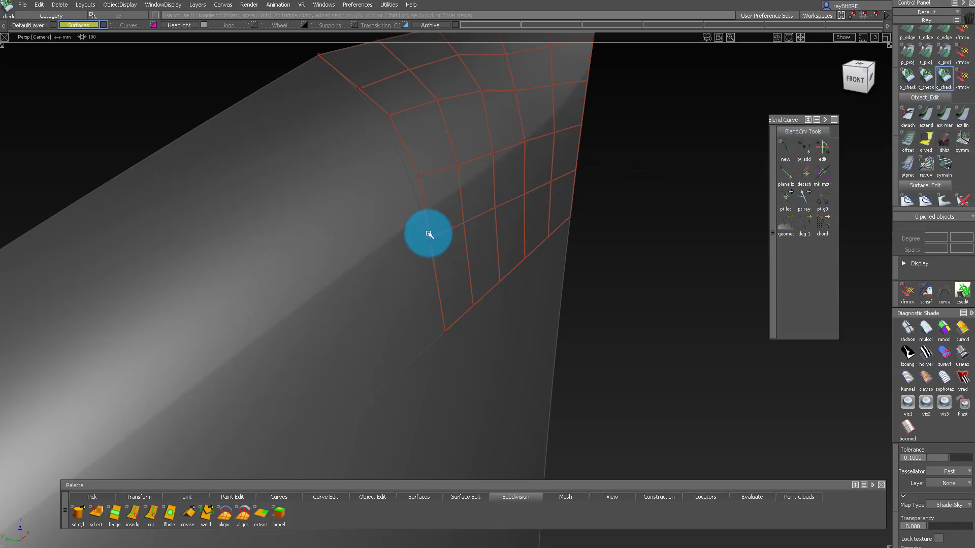
pyautogui.keyDown('alt'); pyautogui.keyDown('shift'); pyautogui.moveTo(470, 191); pyautogui.dragTo(468, 186); pyautogui.keyUp('shift'); pyautogui.keyUp('alt')
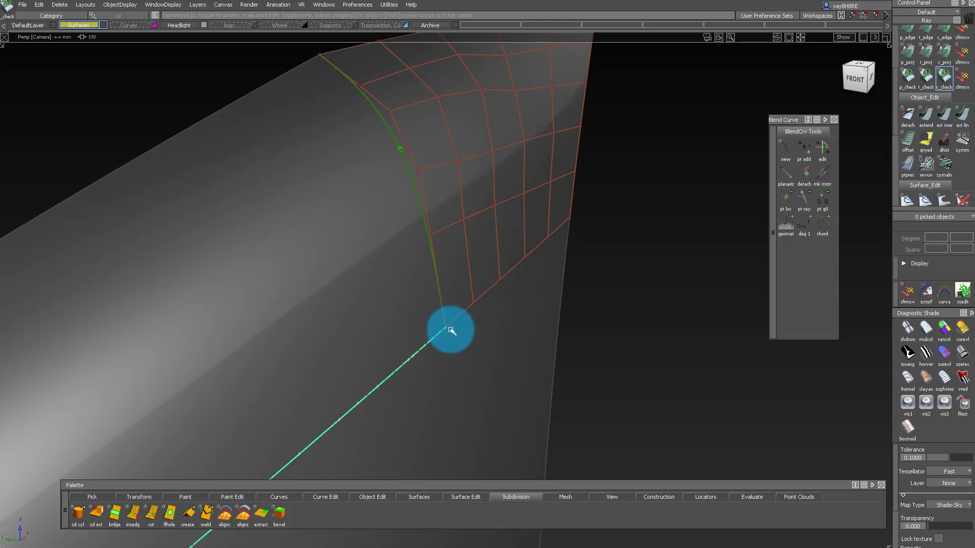
pyautogui.keyDown('alt'); pyautogui.keyDown('shift'); pyautogui.moveTo(472, 220); pyautogui.dragTo(502, 205); pyautogui.keyUp('shift'); pyautogui.keyUp('alt')
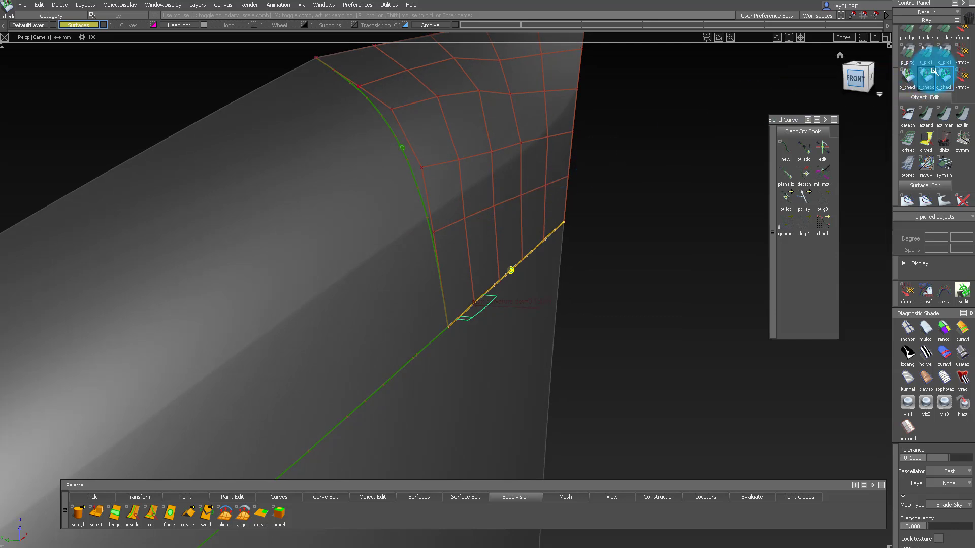
pyautogui.keyDown('alt'); pyautogui.keyDown('shift'); pyautogui.moveTo(461, 131); pyautogui.dragTo(467, 120); pyautogui.keyUp('shift'); pyautogui.keyUp('alt')
pyautogui.keyDown('alt'); pyautogui.keyDown('shift'); pyautogui.moveTo(488, 159); pyautogui.dragTo(496, 177); pyautogui.keyUp('shift'); pyautogui.keyUp('alt')
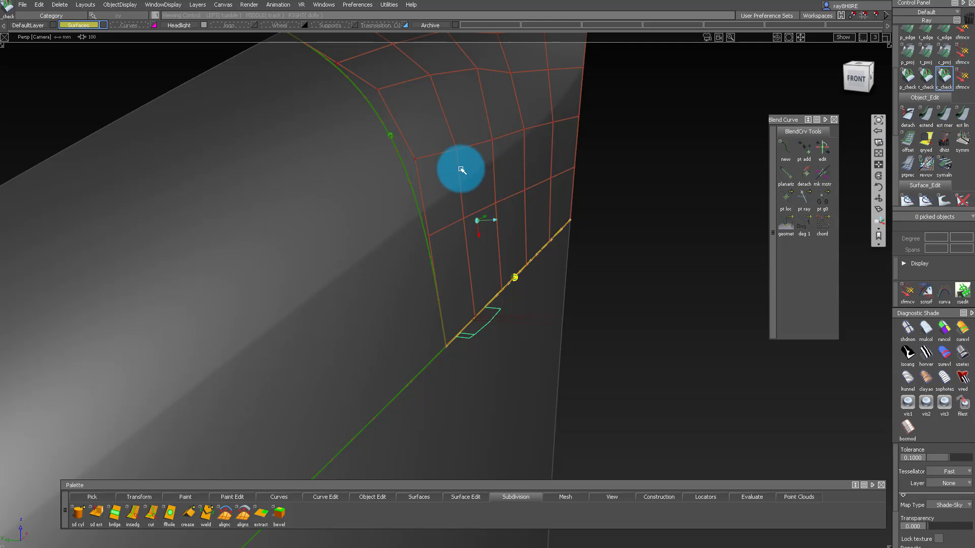
# - Slide the corner patch's control vertex in the column next to the rounded blend along its hull to improve the lower-edge continuity
pyautogui.click(459, 153)
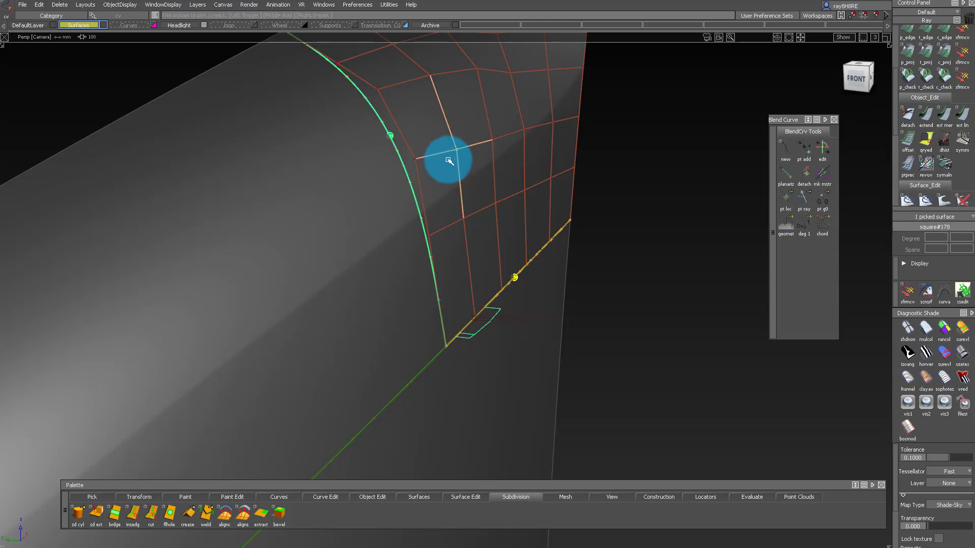
pyautogui.hotkey('ctrl', 'm')
pyautogui.moveTo(450, 152); pyautogui.dragTo(370, 187)
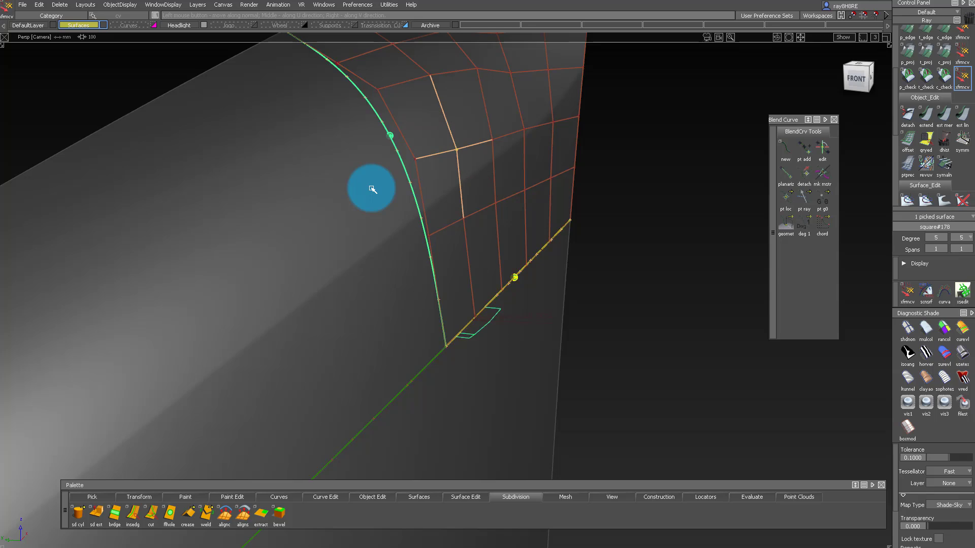
pyautogui.keyDown('shift'); pyautogui.click(488, 155); pyautogui.keyUp('shift')
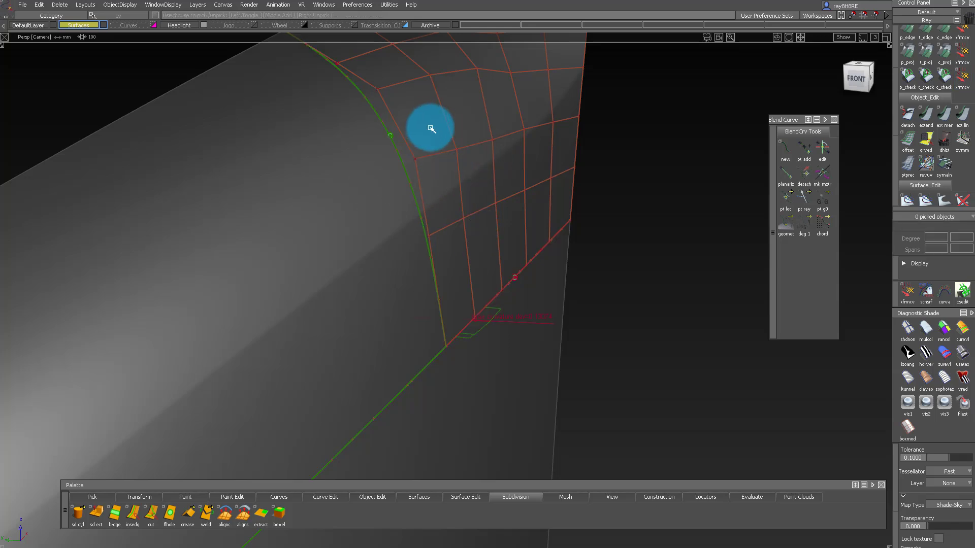
pyautogui.click(460, 153)
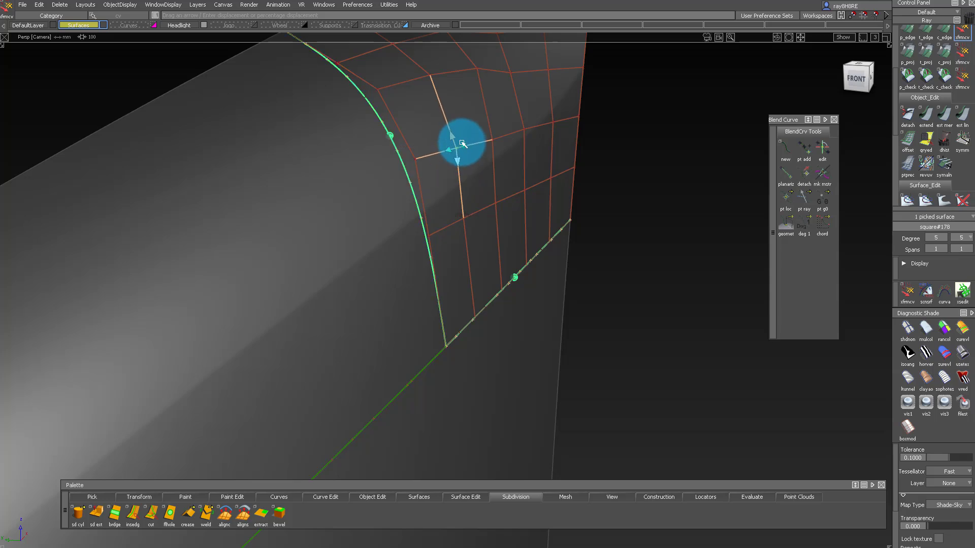
# - Select the corner patch with its neighbouring surface and remove the Align construction history
pyautogui.keyDown('alt'); pyautogui.keyDown('shift'); pyautogui.moveTo(463, 143); pyautogui.dragTo(437, 174, button='right'); pyautogui.keyUp('shift'); pyautogui.keyUp('alt')
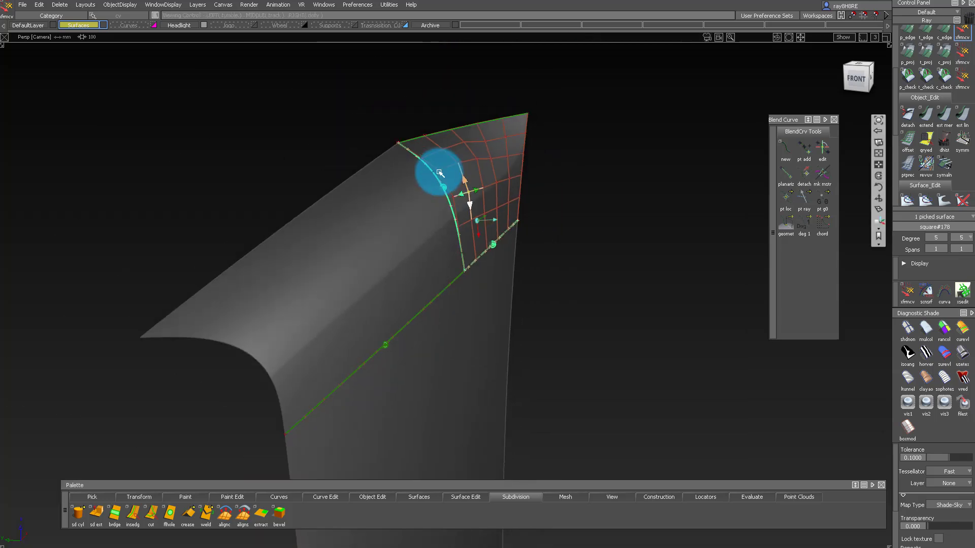
pyautogui.keyDown('alt'); pyautogui.keyDown('shift'); pyautogui.moveTo(437, 174); pyautogui.dragTo(250, 213); pyautogui.keyUp('shift'); pyautogui.keyUp('alt')
pyautogui.keyDown('alt'); pyautogui.keyDown('shift'); pyautogui.moveTo(440, 215); pyautogui.dragTo(487, 156, button='right'); pyautogui.keyUp('shift'); pyautogui.keyUp('alt')
pyautogui.keyDown('alt'); pyautogui.keyDown('shift'); pyautogui.moveTo(487, 155); pyautogui.dragTo(472, 348); pyautogui.keyUp('shift'); pyautogui.keyUp('alt')
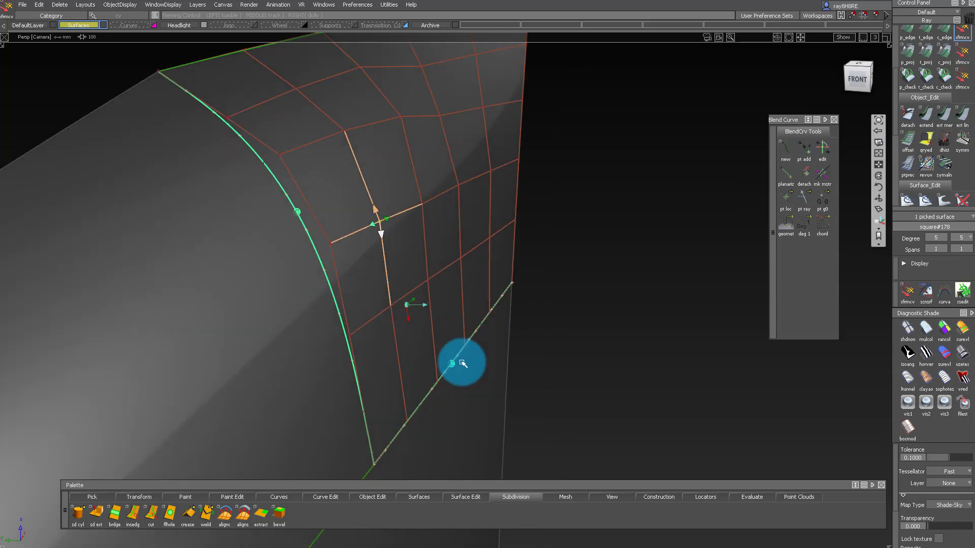
pyautogui.click(385, 197)
pyautogui.moveTo(437, 299); pyautogui.dragTo(464, 278)
pyautogui.click(464, 278)
# - In the top view, even out the patch's inner control vertices near the middle of its open outer edge
pyautogui.keyDown('alt'); pyautogui.keyDown('shift'); pyautogui.moveTo(434, 176); pyautogui.dragTo(648, 230); pyautogui.keyUp('shift'); pyautogui.keyUp('alt')
pyautogui.click(859, 71)
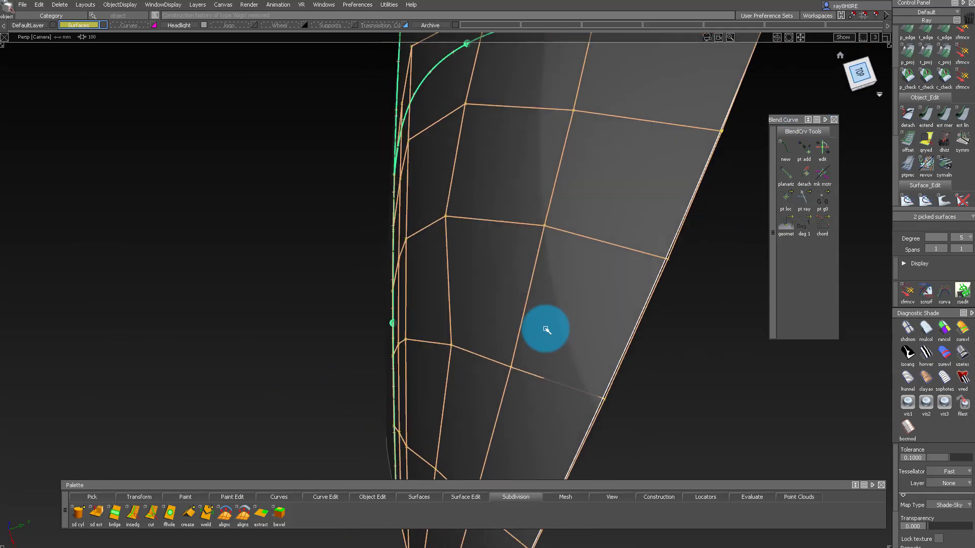
pyautogui.keyDown('alt'); pyautogui.keyDown('shift'); pyautogui.moveTo(459, 426); pyautogui.dragTo(540, 380, button='middle'); pyautogui.keyUp('shift'); pyautogui.keyUp('alt')
pyautogui.moveTo(494, 268); pyautogui.dragTo(601, 359)
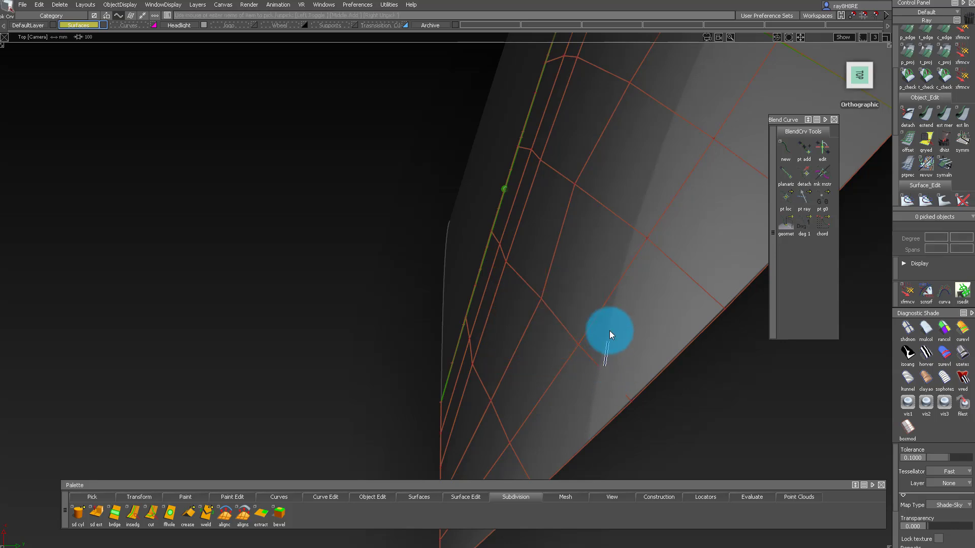
pyautogui.keyDown('ctrl'); pyautogui.keyDown('shift'); pyautogui.moveTo(555, 320); pyautogui.dragTo(568, 341); pyautogui.keyUp('shift'); pyautogui.keyUp('ctrl')
pyautogui.click(614, 375)
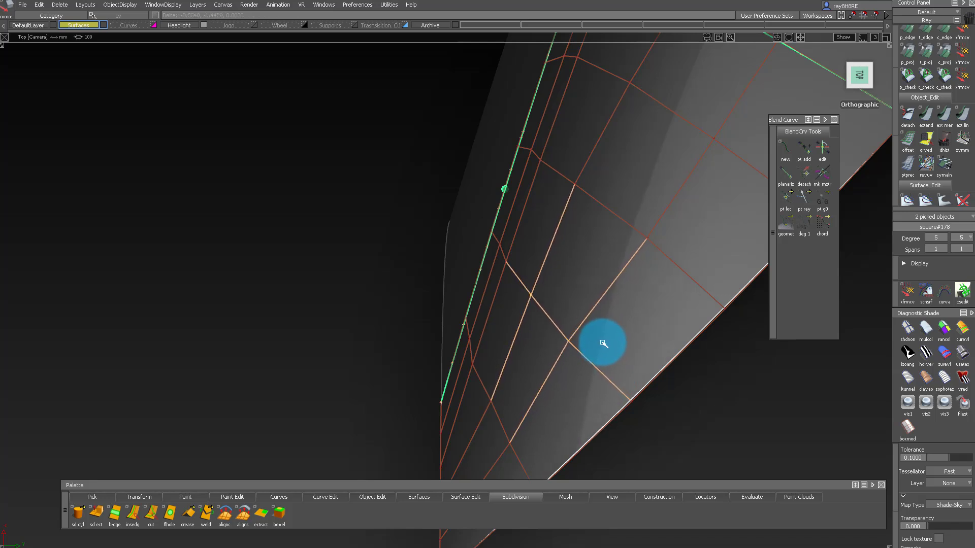
pyautogui.click(570, 353)
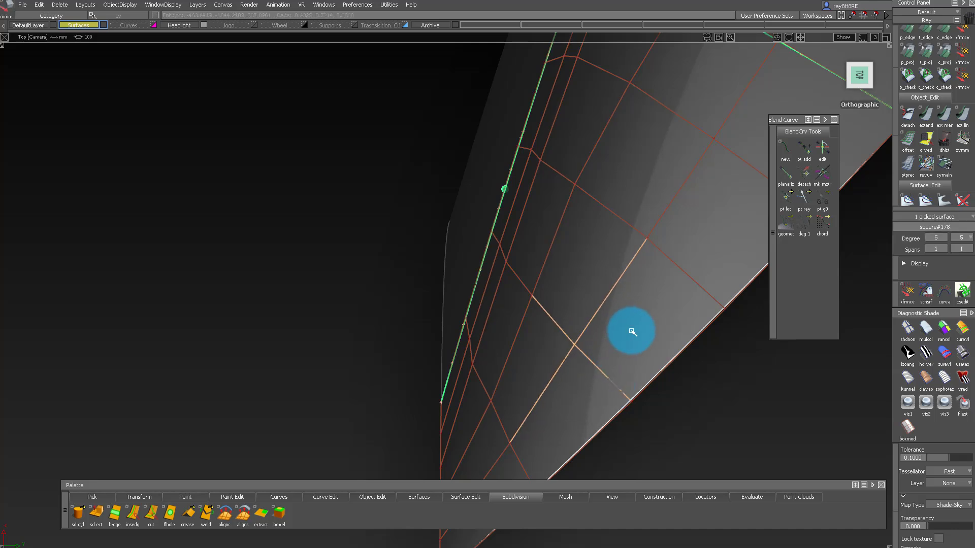
# - In the top view, reposition the two inner control vertices closest to the patch's pointed tip to smooth the hull lines
pyautogui.keyDown('alt'); pyautogui.keyDown('shift'); pyautogui.moveTo(614, 333); pyautogui.dragTo(653, 199, button='middle'); pyautogui.keyUp('shift'); pyautogui.keyUp('alt')
pyautogui.keyDown('ctrl'); pyautogui.keyDown('shift'); pyautogui.moveTo(575, 377); pyautogui.dragTo(582, 302); pyautogui.keyUp('shift'); pyautogui.keyUp('ctrl')
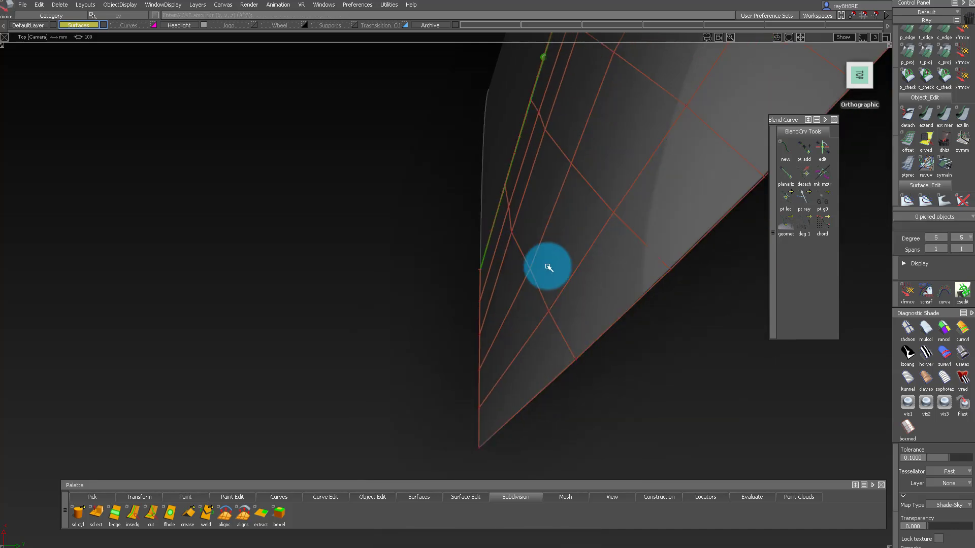
pyautogui.moveTo(522, 249); pyautogui.dragTo(547, 281)
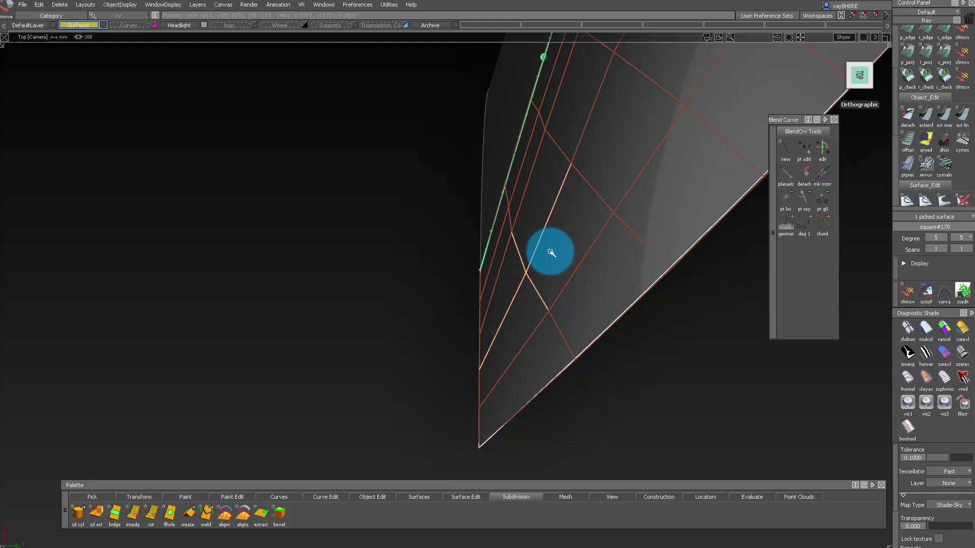
pyautogui.keyDown('ctrl'); pyautogui.keyDown('shift'); pyautogui.moveTo(541, 378); pyautogui.dragTo(508, 309); pyautogui.keyUp('shift'); pyautogui.keyUp('ctrl')
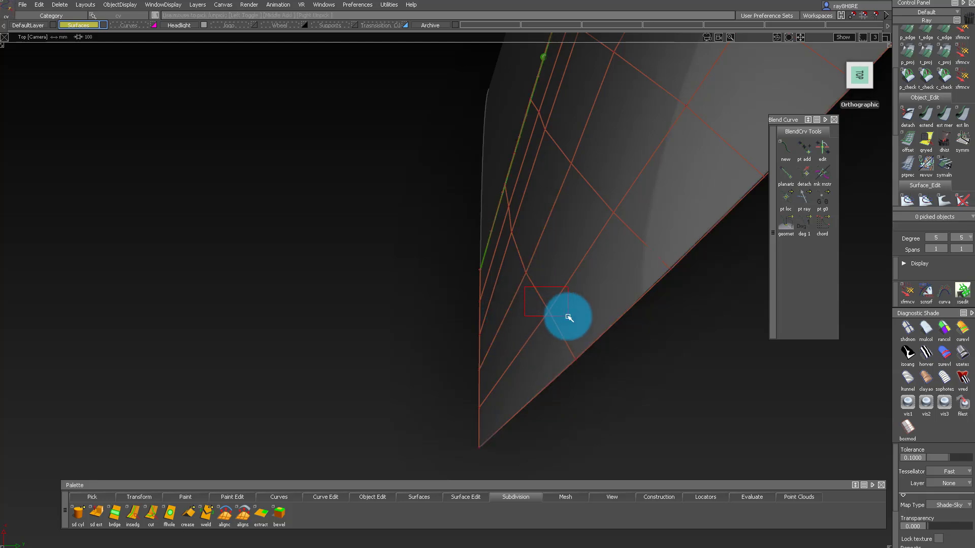
pyautogui.moveTo(569, 318); pyautogui.dragTo(589, 348)
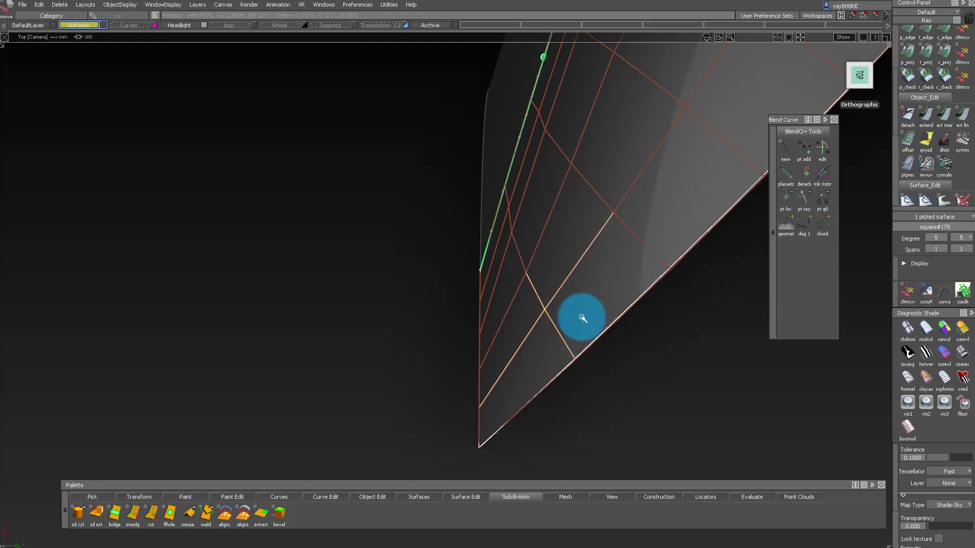
# - In the left view, adjust the vertical position of the two control vertices in the third row nearest the wheel-arch edge
pyautogui.keyDown('alt'); pyautogui.keyDown('shift'); pyautogui.moveTo(582, 318); pyautogui.dragTo(485, 311, button='right'); pyautogui.keyUp('shift'); pyautogui.keyUp('alt')
pyautogui.keyDown('alt'); pyautogui.keyDown('shift'); pyautogui.moveTo(486, 311); pyautogui.dragTo(571, 184); pyautogui.keyUp('shift'); pyautogui.keyUp('alt')
pyautogui.keyDown('alt'); pyautogui.keyDown('shift'); pyautogui.moveTo(571, 184); pyautogui.dragTo(502, 322, button='right'); pyautogui.keyUp('shift'); pyautogui.keyUp('alt')
pyautogui.keyDown('alt'); pyautogui.keyDown('shift'); pyautogui.moveTo(502, 322); pyautogui.dragTo(481, 425, button='middle'); pyautogui.keyUp('shift'); pyautogui.keyUp('alt')
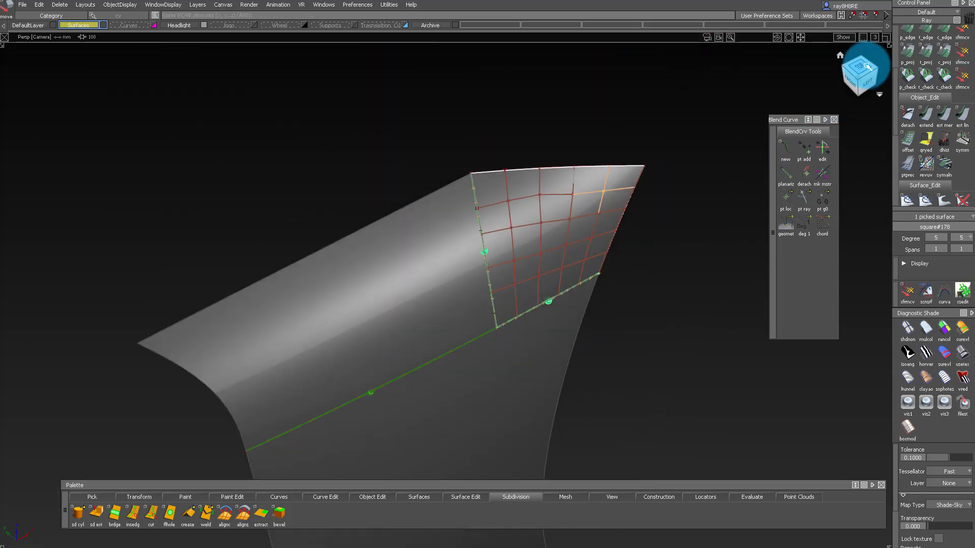
pyautogui.click(868, 86)
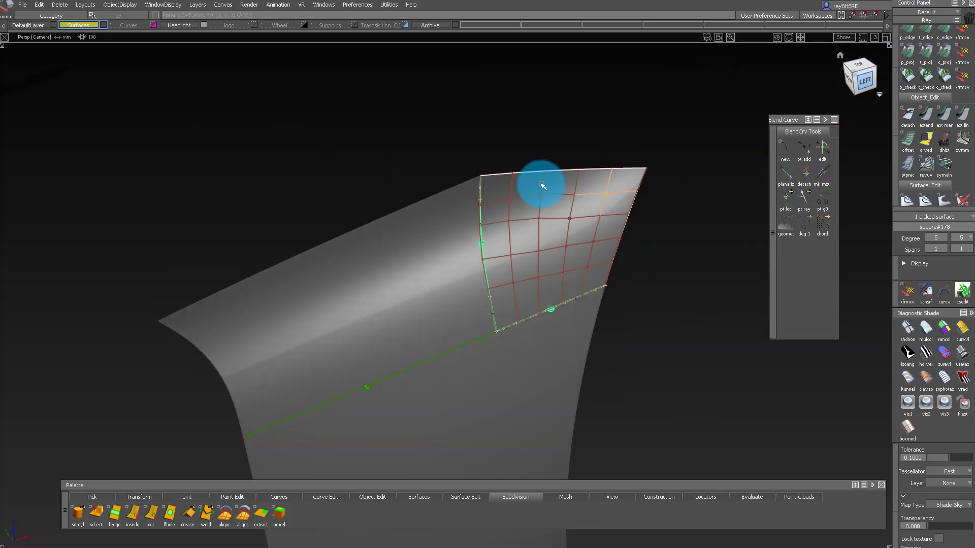
pyautogui.keyDown('alt'); pyautogui.keyDown('shift'); pyautogui.moveTo(469, 241); pyautogui.dragTo(560, 238, button='right'); pyautogui.keyUp('shift'); pyautogui.keyUp('alt')
pyautogui.keyDown('alt'); pyautogui.keyDown('shift'); pyautogui.moveTo(560, 238); pyautogui.dragTo(474, 311, button='middle'); pyautogui.keyUp('shift'); pyautogui.keyUp('alt')
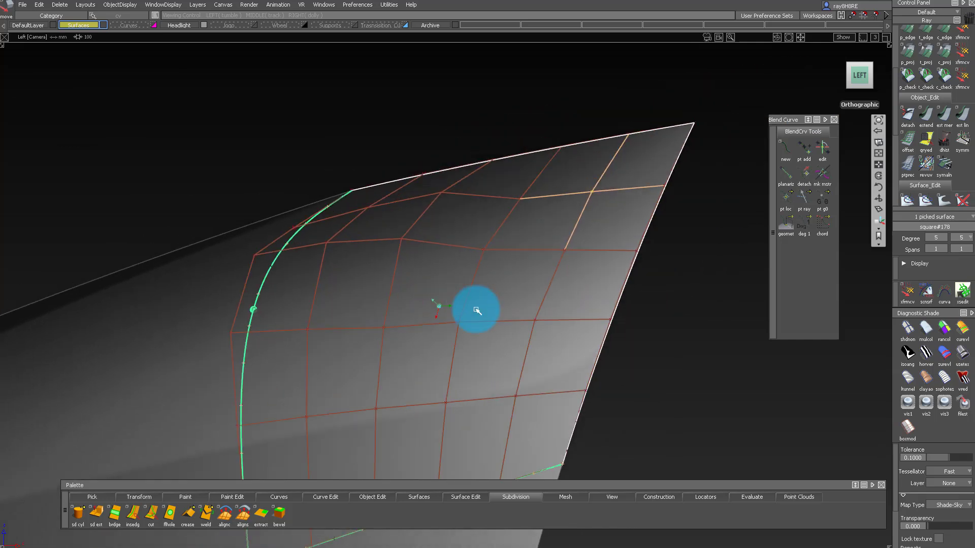
pyautogui.keyDown('alt'); pyautogui.keyDown('shift'); pyautogui.moveTo(483, 294); pyautogui.dragTo(524, 322, button='right'); pyautogui.keyUp('shift'); pyautogui.keyUp('alt')
pyautogui.keyDown('ctrl'); pyautogui.keyDown('shift'); pyautogui.moveTo(457, 207); pyautogui.dragTo(655, 282); pyautogui.keyUp('shift'); pyautogui.keyUp('ctrl')
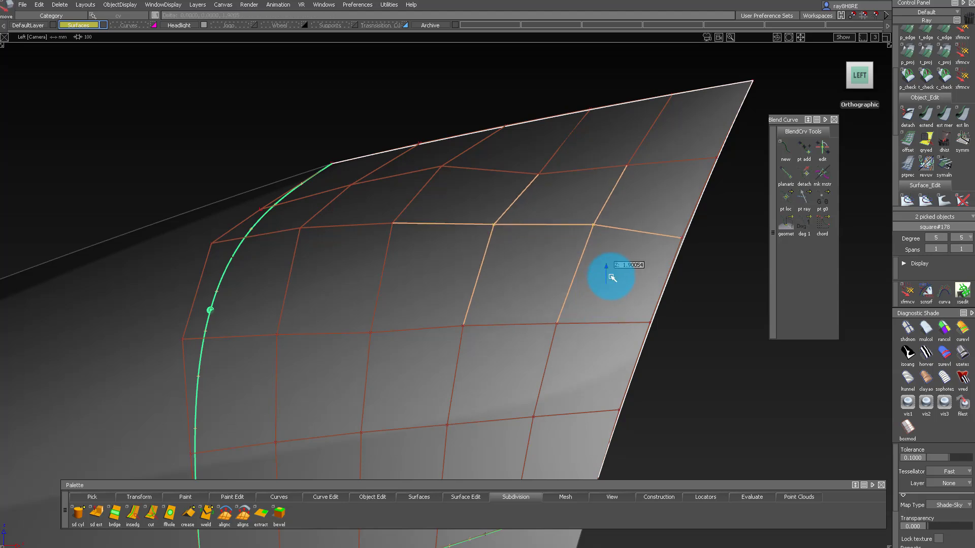
pyautogui.moveTo(511, 283)
pyautogui.keyDown('ctrl'); pyautogui.keyDown('shift'); pyautogui.mouseDown()
pyautogui.moveTo(427, 239)
pyautogui.moveTo(514, 278)
pyautogui.mouseUp(); pyautogui.keyUp('shift'); pyautogui.keyUp('ctrl')
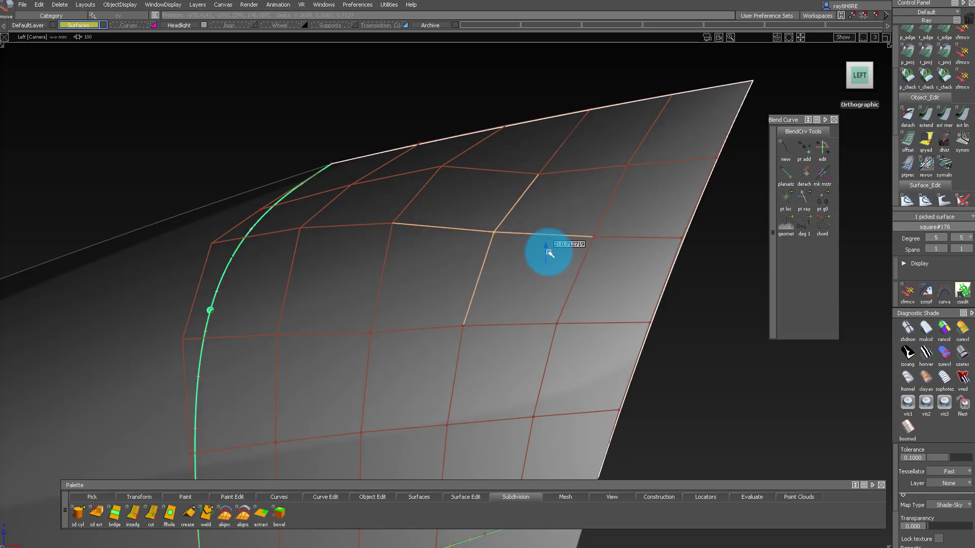
# - Fine-tune the heights of the patch's individual control vertices in the second and third rows from its upper edge
pyautogui.click(525, 199)
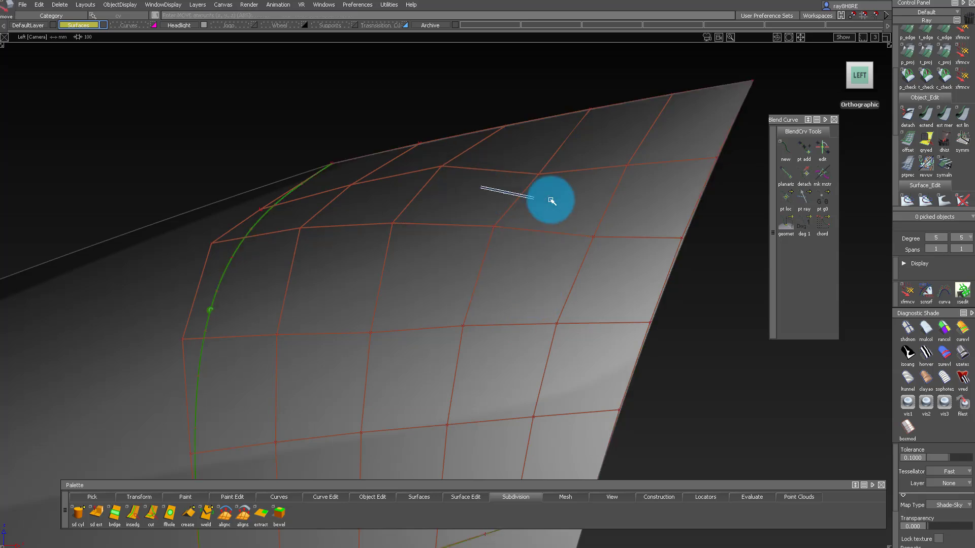
pyautogui.moveTo(550, 178); pyautogui.dragTo(573, 202)
pyautogui.moveTo(573, 247); pyautogui.dragTo(572, 215, button='right')
pyautogui.moveTo(472, 208); pyautogui.dragTo(518, 259)
pyautogui.moveTo(546, 264); pyautogui.dragTo(549, 250, button='right')
pyautogui.click(525, 198)
pyautogui.click(549, 178)
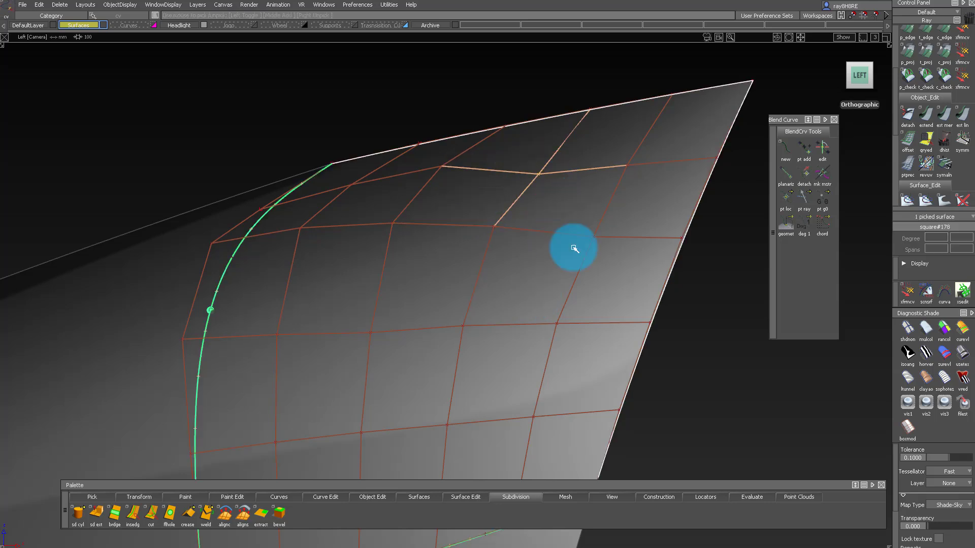
pyautogui.moveTo(580, 210); pyautogui.dragTo(581, 209, button='right')
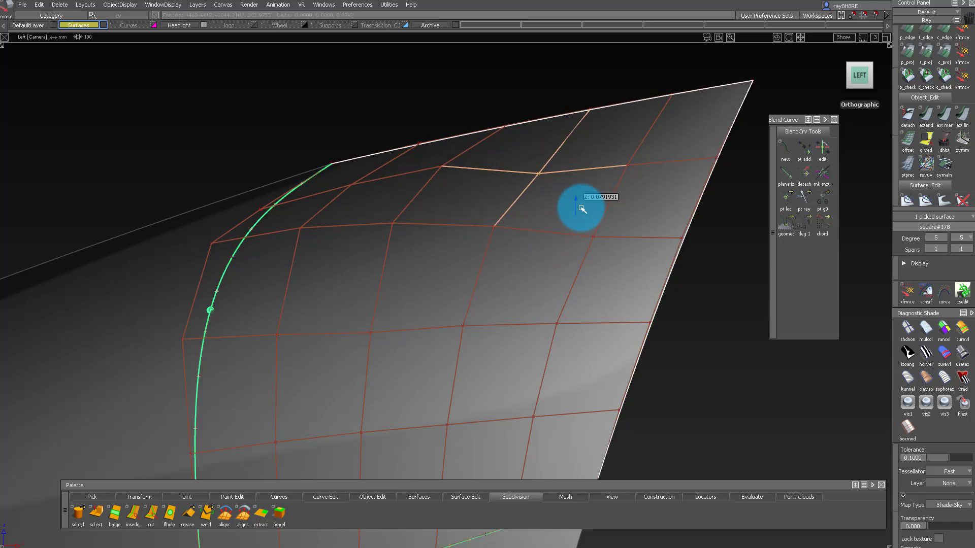
pyautogui.click(625, 162)
pyautogui.moveTo(649, 217); pyautogui.dragTo(648, 215, button='right')
# - Bring the hidden car body surfaces back into view around the finished corner patch
pyautogui.keyDown('alt'); pyautogui.keyDown('shift'); pyautogui.moveTo(648, 215); pyautogui.dragTo(526, 283, button='right'); pyautogui.keyUp('shift'); pyautogui.keyUp('alt')
pyautogui.moveTo(526, 282)
pyautogui.keyDown('alt'); pyautogui.keyDown('shift'); pyautogui.mouseDown()
pyautogui.moveTo(337, 374)
pyautogui.moveTo(220, 357)
pyautogui.moveTo(420, 312)
pyautogui.mouseUp(); pyautogui.keyUp('shift'); pyautogui.keyUp('alt')
pyautogui.keyDown('ctrl'); pyautogui.keyDown('shift'); pyautogui.moveTo(420, 273); pyautogui.dragTo(409, 111); pyautogui.keyUp('shift'); pyautogui.keyUp('ctrl')
pyautogui.keyDown('ctrl'); pyautogui.keyDown('shift'); pyautogui.moveTo(386, 152); pyautogui.dragTo(296, 298); pyautogui.keyUp('shift'); pyautogui.keyUp('ctrl')
pyautogui.moveTo(296, 298); pyautogui.dragTo(446, 145)
pyautogui.keyDown('ctrl'); pyautogui.keyDown('shift'); pyautogui.moveTo(447, 147); pyautogui.dragTo(488, 263, button='right'); pyautogui.keyUp('shift'); pyautogui.keyUp('ctrl')
pyautogui.keyDown('ctrl'); pyautogui.keyDown('shift'); pyautogui.moveTo(501, 351); pyautogui.dragTo(509, 204); pyautogui.keyUp('shift'); pyautogui.keyUp('ctrl')
pyautogui.keyDown('ctrl'); pyautogui.keyDown('shift'); pyautogui.moveTo(638, 273); pyautogui.dragTo(465, 155, button='right'); pyautogui.keyUp('shift'); pyautogui.keyUp('ctrl')
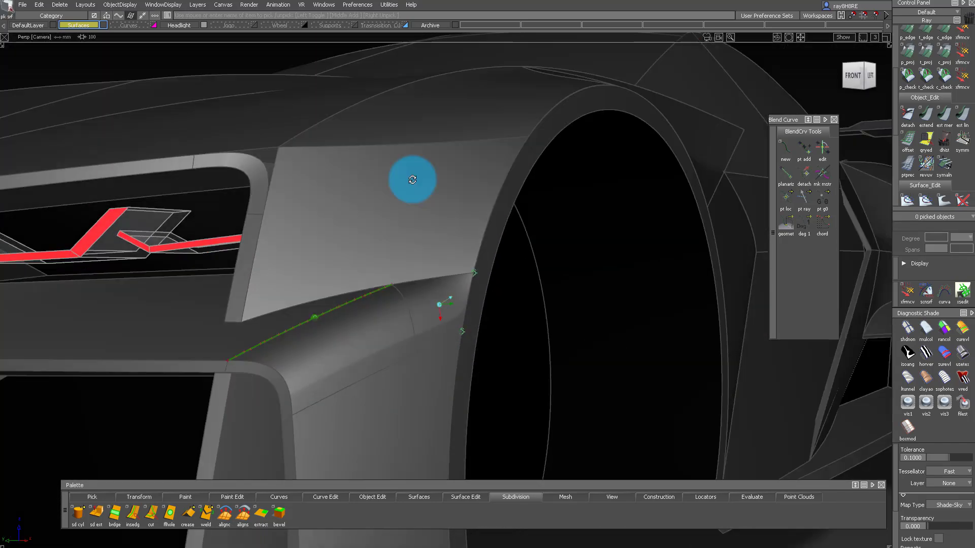
# - Delete the continuity check locators around the rounded blend and corner patch
pyautogui.keyDown('alt'); pyautogui.keyDown('shift'); pyautogui.moveTo(412, 180); pyautogui.dragTo(391, 229); pyautogui.keyUp('shift'); pyautogui.keyUp('alt')
pyautogui.moveTo(337, 190); pyautogui.dragTo(584, 366)
pyautogui.press('Delete')
pyautogui.press('Return')
pyautogui.keyDown('alt'); pyautogui.keyDown('shift'); pyautogui.moveTo(426, 189); pyautogui.dragTo(337, 193, button='right'); pyautogui.keyUp('shift'); pyautogui.keyUp('alt')
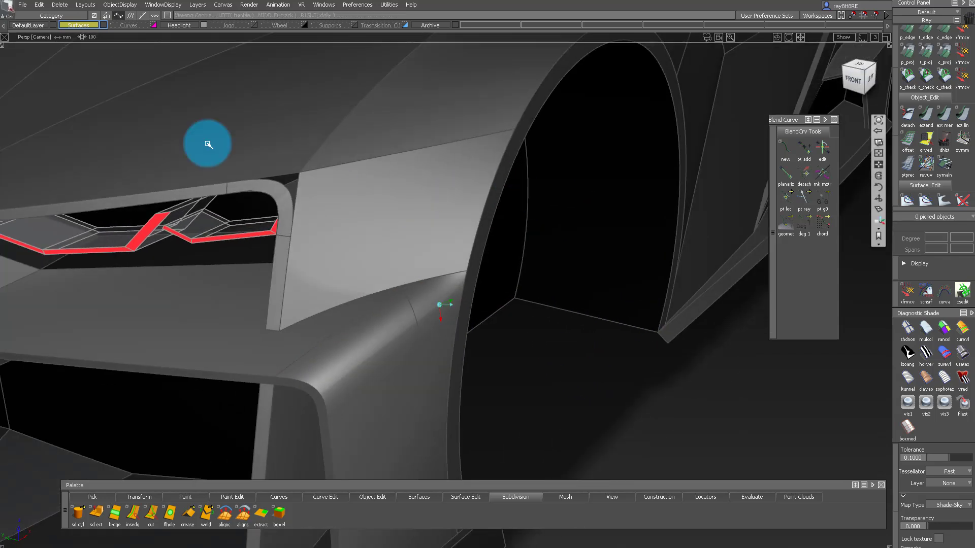
# - Save the model under a new numbered Hanbin_BMW file name
pyautogui.click(19, 4)
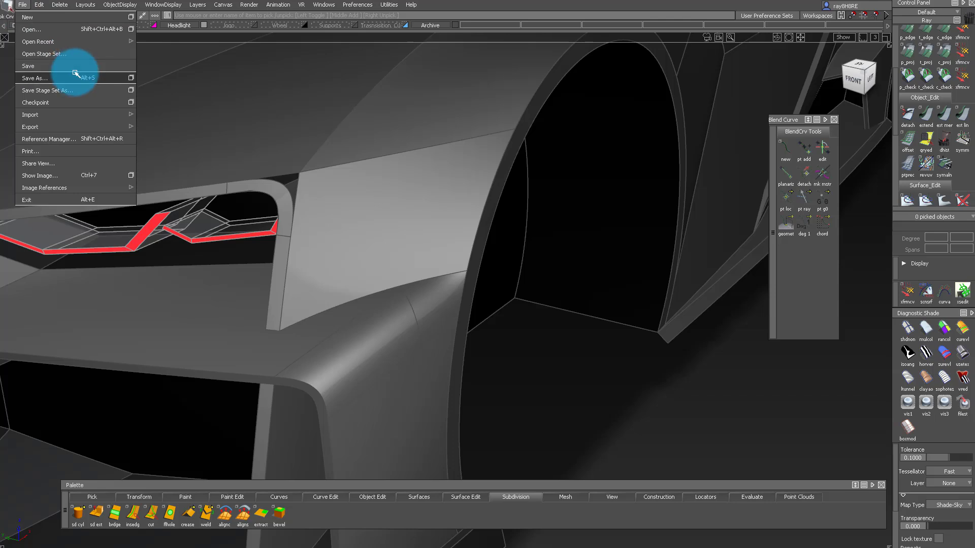
pyautogui.click(75, 77)
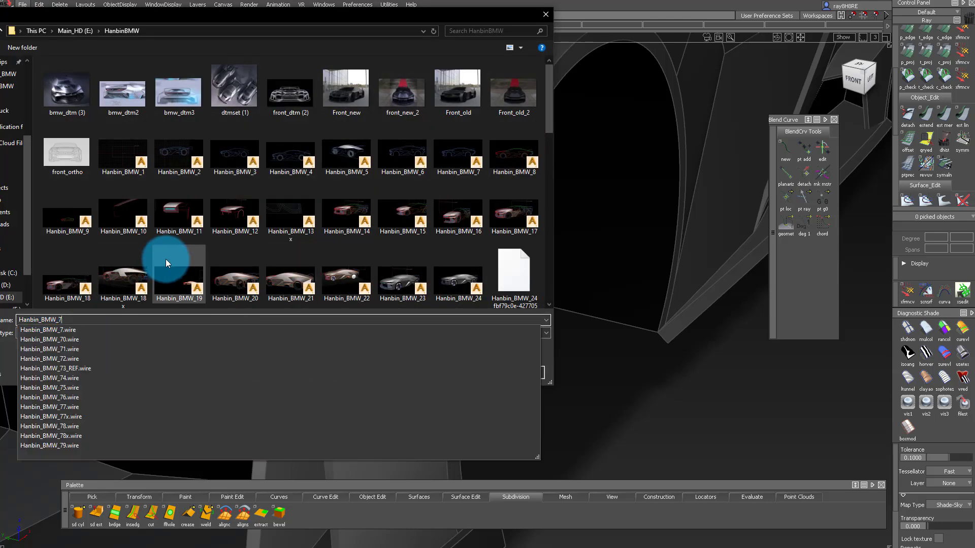
pyautogui.press('Return')
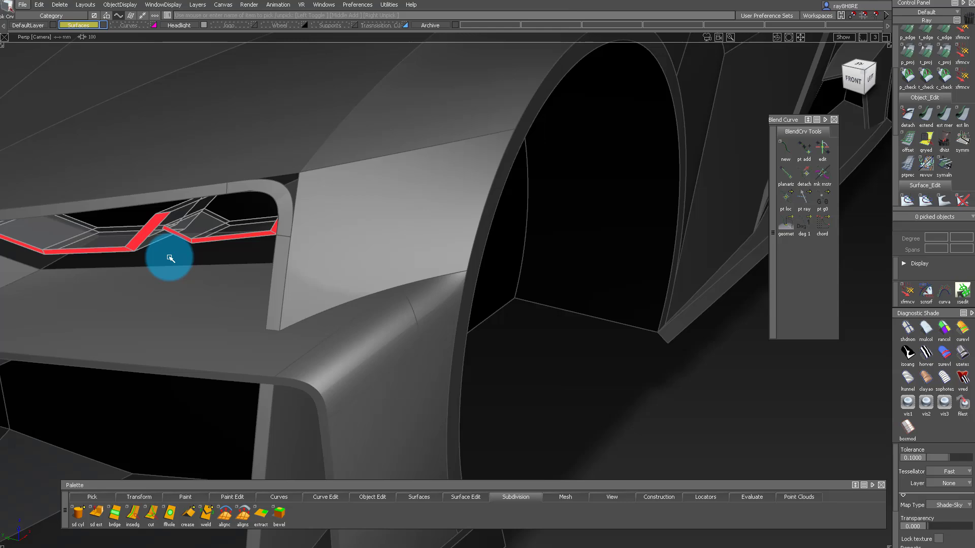
# - Test positional continuity at the lower corner of the headlight frame
pyautogui.keyDown('alt'); pyautogui.keyDown('shift'); pyautogui.moveTo(317, 219); pyautogui.dragTo(351, 211, button='right'); pyautogui.keyUp('shift'); pyautogui.keyUp('alt')
pyautogui.keyDown('alt'); pyautogui.keyDown('shift'); pyautogui.moveTo(351, 211); pyautogui.dragTo(386, 196); pyautogui.keyUp('shift'); pyautogui.keyUp('alt')
pyautogui.moveTo(386, 195)
pyautogui.keyDown('alt'); pyautogui.keyDown('shift'); pyautogui.mouseDown(button='right')
pyautogui.moveTo(390, 158)
pyautogui.moveTo(709, 157)
pyautogui.mouseUp(button='right'); pyautogui.keyUp('shift'); pyautogui.keyUp('alt')
pyautogui.click(907, 76)
pyautogui.click(261, 335)
pyautogui.keyDown('alt'); pyautogui.keyDown('shift'); pyautogui.moveTo(270, 337); pyautogui.dragTo(269, 357); pyautogui.keyUp('shift'); pyautogui.keyUp('alt')
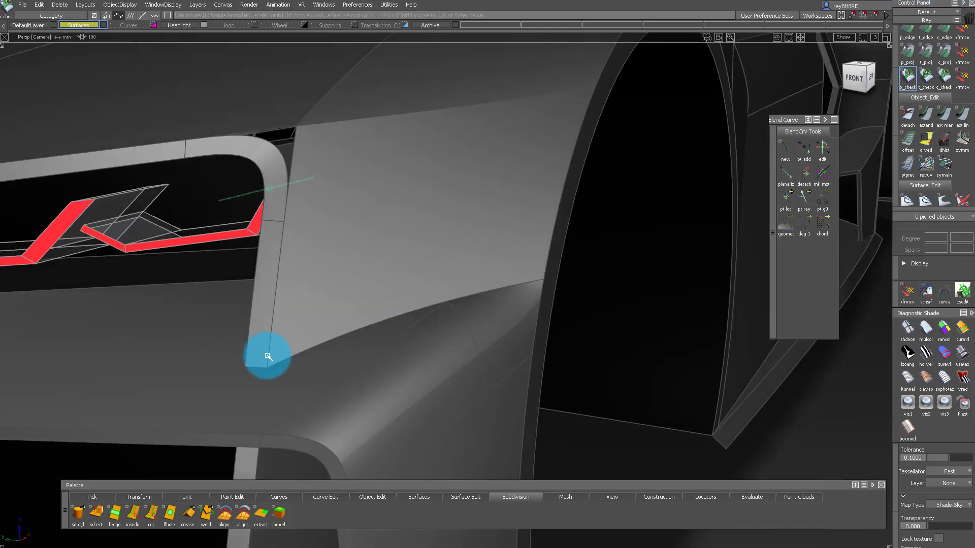
# - Draw a line on the shelf surface from the headlight frame's lower corner to the blend's front corner, and trim away the inboard portion
pyautogui.moveTo(422, 314)
pyautogui.keyDown('alt'); pyautogui.keyDown('shift'); pyautogui.mouseDown()
pyautogui.moveTo(355, 191)
pyautogui.moveTo(370, 227)
pyautogui.moveTo(294, 390)
pyautogui.moveTo(303, 362)
pyautogui.mouseUp(); pyautogui.keyUp('shift'); pyautogui.keyUp('alt')
pyautogui.moveTo(305, 432)
pyautogui.keyDown('alt'); pyautogui.keyDown('shift'); pyautogui.mouseDown()
pyautogui.moveTo(247, 405)
pyautogui.moveTo(344, 392)
pyautogui.moveTo(303, 444)
pyautogui.moveTo(317, 431)
pyautogui.moveTo(285, 438)
pyautogui.mouseUp(); pyautogui.keyUp('shift'); pyautogui.keyUp('alt')
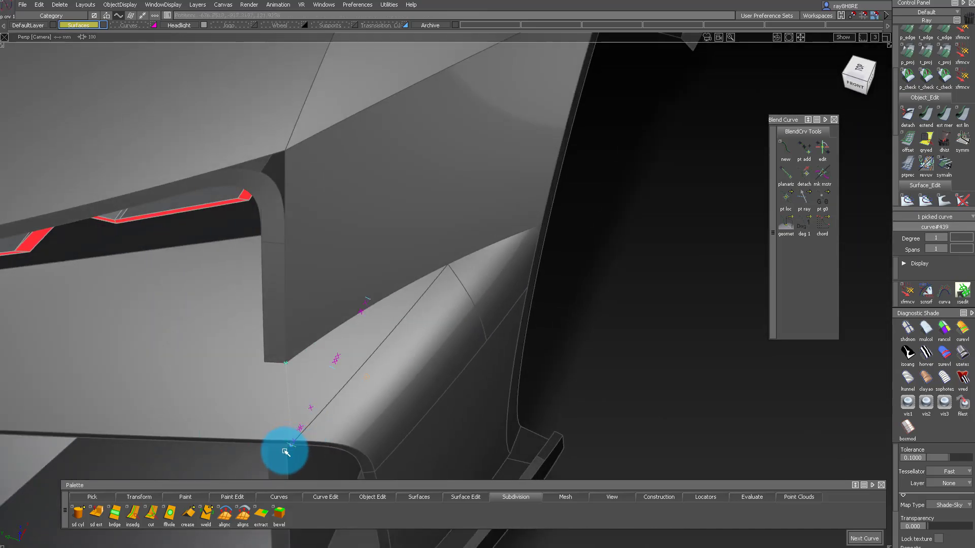
pyautogui.keyDown('alt'); pyautogui.keyDown('shift'); pyautogui.moveTo(286, 437); pyautogui.dragTo(309, 360); pyautogui.keyUp('shift'); pyautogui.keyUp('alt')
pyautogui.click(295, 435)
pyautogui.moveTo(244, 364)
pyautogui.keyDown('alt'); pyautogui.keyDown('shift'); pyautogui.mouseDown()
pyautogui.moveTo(249, 441)
pyautogui.moveTo(252, 404)
pyautogui.moveTo(451, 213)
pyautogui.moveTo(331, 316)
pyautogui.moveTo(352, 314)
pyautogui.moveTo(319, 352)
pyautogui.mouseUp(); pyautogui.keyUp('shift'); pyautogui.keyUp('alt')
pyautogui.keyDown('ctrl'); pyautogui.keyDown('shift'); pyautogui.moveTo(318, 352); pyautogui.dragTo(328, 305); pyautogui.keyUp('shift'); pyautogui.keyUp('ctrl')
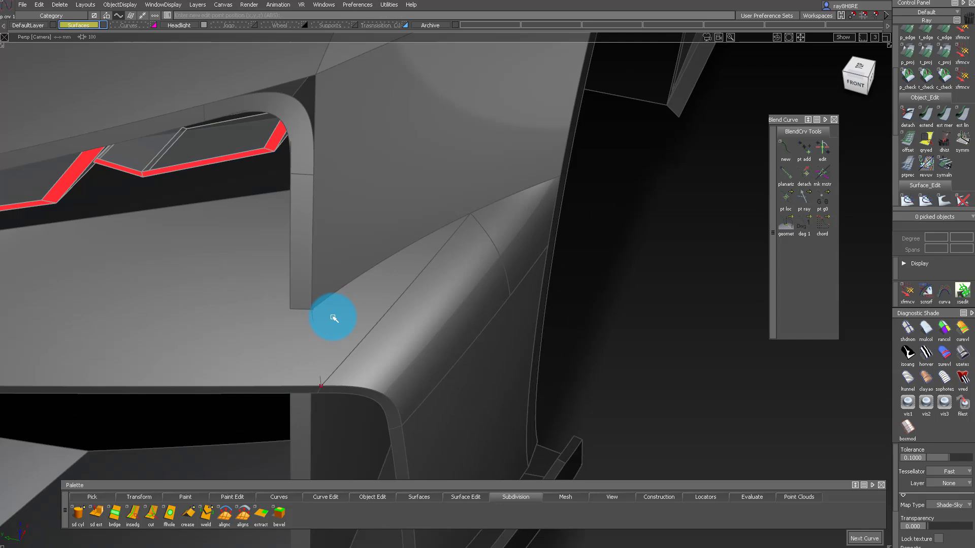
pyautogui.click(325, 319)
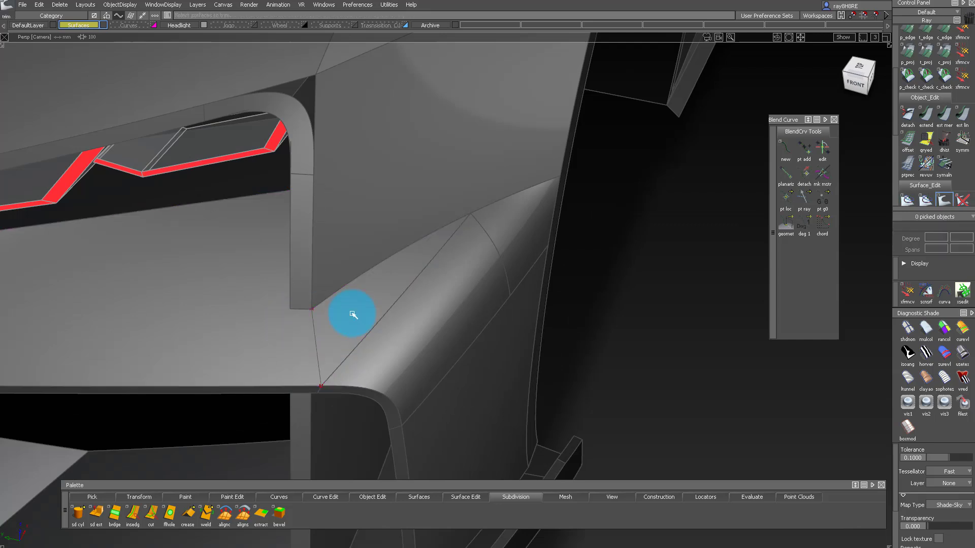
pyautogui.click(815, 535)
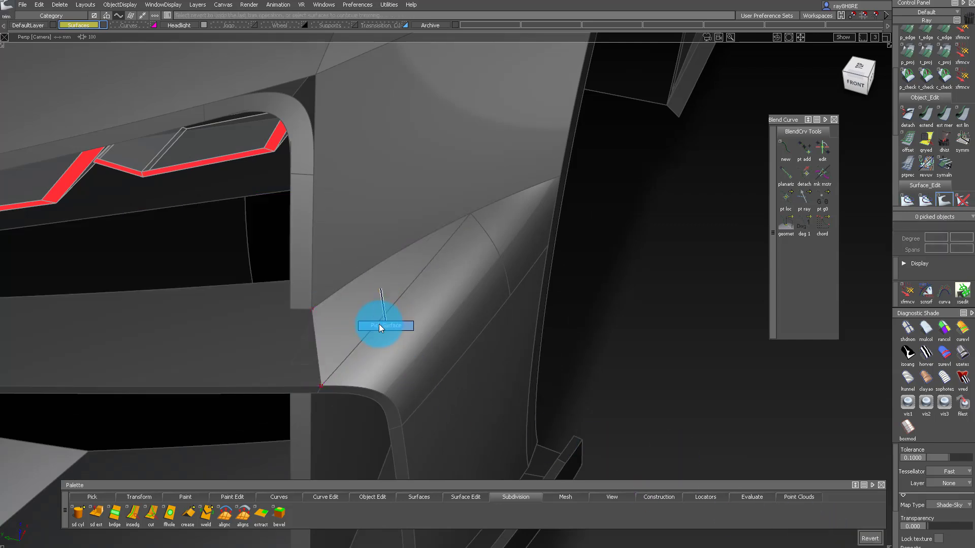
# - Start a G2 chordal surface fillet of length 40, using the trimmed shelf, rounded blend and corner patch as the first surface set
pyautogui.click(359, 306)
pyautogui.press('f')
pyautogui.click(406, 319)
pyautogui.click(528, 212)
pyautogui.keyDown('shift'); pyautogui.click(460, 268); pyautogui.keyUp('shift')
pyautogui.keyDown('ctrl'); pyautogui.keyDown('shift'); pyautogui.moveTo(460, 400); pyautogui.dragTo(424, 294); pyautogui.keyUp('shift'); pyautogui.keyUp('ctrl')
pyautogui.click(398, 281)
pyautogui.keyDown('shift'); pyautogui.click(441, 323); pyautogui.keyUp('shift')
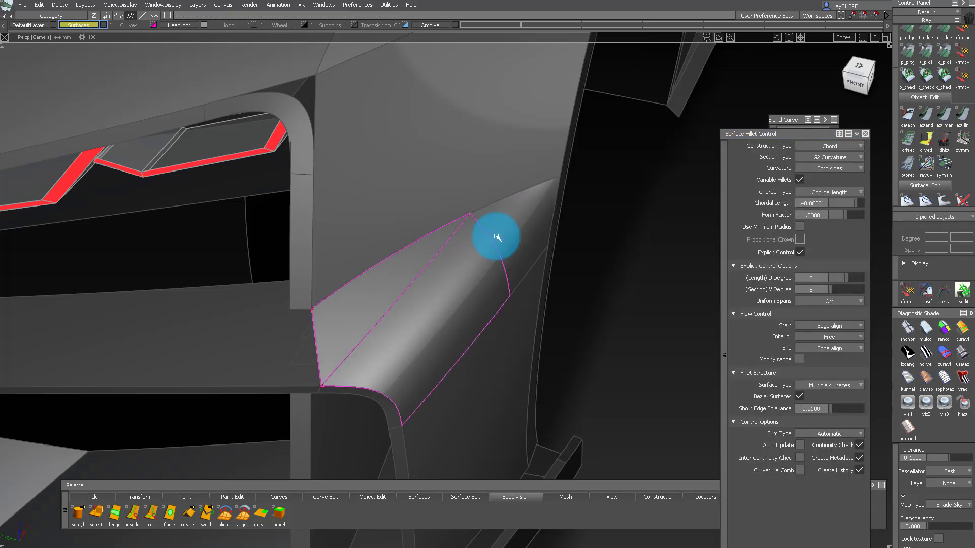
pyautogui.keyDown('shift'); pyautogui.click(497, 237); pyautogui.keyUp('shift')
# - Set the side surface above the shelf as the second fillet set, orient the fillet direction and build the fillet
pyautogui.click(455, 187)
pyautogui.moveTo(398, 236)
pyautogui.keyDown('alt'); pyautogui.keyDown('shift'); pyautogui.mouseDown()
pyautogui.moveTo(381, 198)
pyautogui.moveTo(401, 218)
pyautogui.mouseUp(); pyautogui.keyUp('shift'); pyautogui.keyUp('alt')
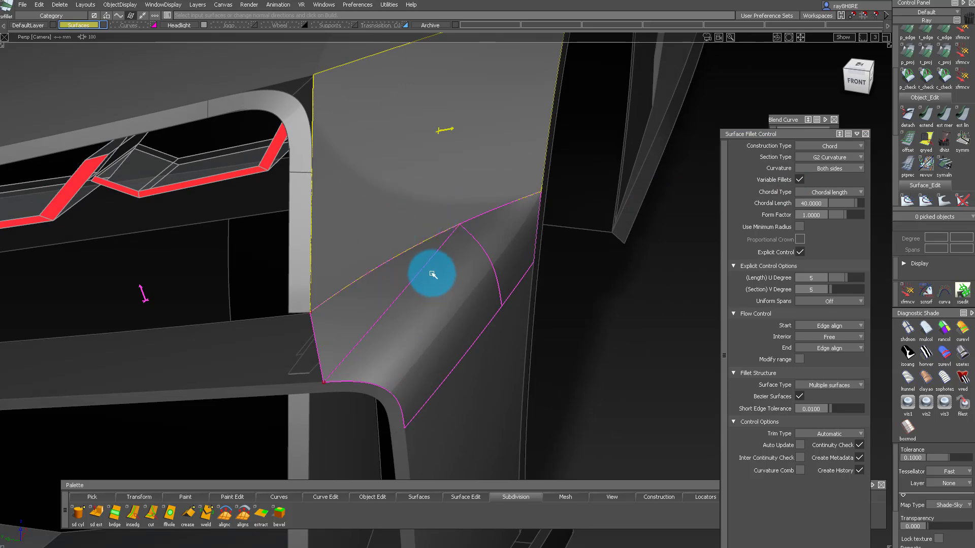
pyautogui.moveTo(520, 257)
pyautogui.keyDown('alt'); pyautogui.keyDown('shift'); pyautogui.mouseDown()
pyautogui.moveTo(479, 157)
pyautogui.moveTo(384, 171)
pyautogui.moveTo(355, 200)
pyautogui.moveTo(433, 196)
pyautogui.moveTo(596, 273)
pyautogui.mouseUp(); pyautogui.keyUp('shift'); pyautogui.keyUp('alt')
pyautogui.keyDown('ctrl'); pyautogui.keyDown('shift'); pyautogui.moveTo(586, 168); pyautogui.dragTo(518, 124); pyautogui.keyUp('shift'); pyautogui.keyUp('ctrl')
# - Examine the new fillet's highlights and patch divisions from the front, the side and above near the wheel arch
pyautogui.keyDown('alt'); pyautogui.keyDown('shift'); pyautogui.moveTo(482, 163); pyautogui.dragTo(428, 282); pyautogui.keyUp('shift'); pyautogui.keyUp('alt')
pyautogui.keyDown('alt'); pyautogui.keyDown('shift'); pyautogui.moveTo(427, 282); pyautogui.dragTo(404, 335, button='right'); pyautogui.keyUp('shift'); pyautogui.keyUp('alt')
pyautogui.keyDown('alt'); pyautogui.keyDown('shift'); pyautogui.moveTo(405, 335); pyautogui.dragTo(396, 254); pyautogui.keyUp('shift'); pyautogui.keyUp('alt')
pyautogui.keyDown('alt'); pyautogui.keyDown('shift'); pyautogui.moveTo(396, 254); pyautogui.dragTo(450, 231, button='right'); pyautogui.keyUp('shift'); pyautogui.keyUp('alt')
pyautogui.keyDown('alt'); pyautogui.keyDown('shift'); pyautogui.moveTo(451, 230); pyautogui.dragTo(321, 196, button='middle'); pyautogui.keyUp('shift'); pyautogui.keyUp('alt')
pyautogui.keyDown('alt'); pyautogui.keyDown('shift'); pyautogui.moveTo(322, 196); pyautogui.dragTo(289, 150); pyautogui.keyUp('shift'); pyautogui.keyUp('alt')
pyautogui.keyDown('alt'); pyautogui.keyDown('shift'); pyautogui.moveTo(290, 151); pyautogui.dragTo(282, 155, button='right'); pyautogui.keyUp('shift'); pyautogui.keyUp('alt')
pyautogui.keyDown('alt'); pyautogui.keyDown('shift'); pyautogui.moveTo(309, 150); pyautogui.dragTo(289, 91); pyautogui.keyUp('shift'); pyautogui.keyUp('alt')
pyautogui.keyDown('alt'); pyautogui.keyDown('shift'); pyautogui.moveTo(289, 92); pyautogui.dragTo(221, 112, button='right'); pyautogui.keyUp('shift'); pyautogui.keyUp('alt')
pyautogui.keyDown('alt'); pyautogui.keyDown('shift'); pyautogui.moveTo(222, 112); pyautogui.dragTo(239, 281); pyautogui.keyUp('shift'); pyautogui.keyUp('alt')
pyautogui.keyDown('alt'); pyautogui.keyDown('shift'); pyautogui.moveTo(239, 281); pyautogui.dragTo(271, 260, button='right'); pyautogui.keyUp('shift'); pyautogui.keyUp('alt')
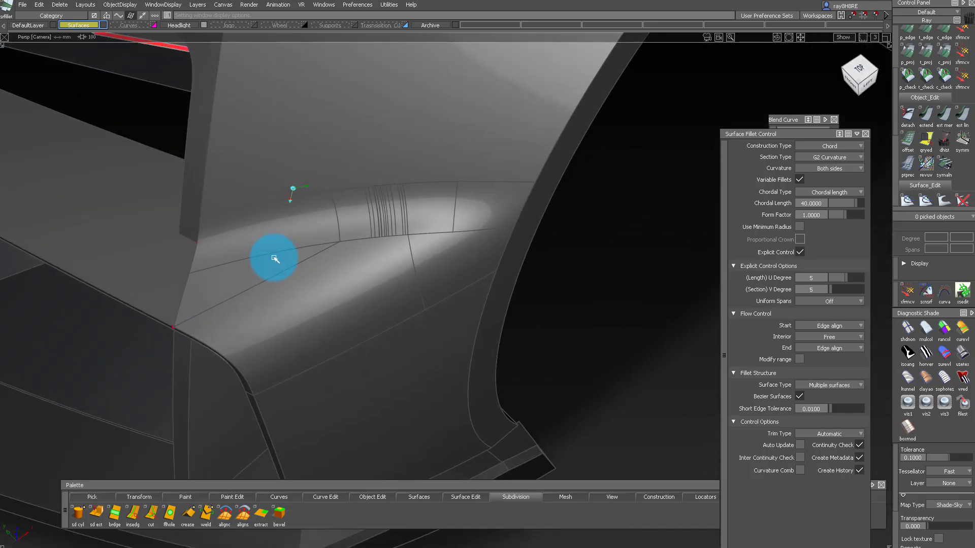
# - Examine the surface fillet and the adjoining body surfaces from several viewing angles
pyautogui.keyDown('alt'); pyautogui.keyDown('shift'); pyautogui.moveTo(271, 260); pyautogui.dragTo(348, 185); pyautogui.keyUp('shift'); pyautogui.keyUp('alt')
pyautogui.keyDown('alt'); pyautogui.keyDown('shift'); pyautogui.moveTo(348, 185); pyautogui.dragTo(424, 194, button='right'); pyautogui.keyUp('shift'); pyautogui.keyUp('alt')
pyautogui.keyDown('alt'); pyautogui.keyDown('shift'); pyautogui.moveTo(425, 193); pyautogui.dragTo(318, 181, button='middle'); pyautogui.keyUp('shift'); pyautogui.keyUp('alt')
pyautogui.keyDown('alt'); pyautogui.keyDown('shift'); pyautogui.moveTo(318, 181); pyautogui.dragTo(351, 255); pyautogui.keyUp('shift'); pyautogui.keyUp('alt')
pyautogui.keyDown('alt'); pyautogui.keyDown('shift'); pyautogui.moveTo(351, 255); pyautogui.dragTo(463, 313, button='middle'); pyautogui.keyUp('shift'); pyautogui.keyUp('alt')
pyautogui.keyDown('alt'); pyautogui.keyDown('shift'); pyautogui.moveTo(463, 312); pyautogui.dragTo(355, 285, button='right'); pyautogui.keyUp('shift'); pyautogui.keyUp('alt')
pyautogui.keyDown('alt'); pyautogui.keyDown('shift'); pyautogui.moveTo(356, 284); pyautogui.dragTo(248, 170); pyautogui.keyUp('shift'); pyautogui.keyUp('alt')
pyautogui.keyDown('alt'); pyautogui.keyDown('shift'); pyautogui.moveTo(249, 170); pyautogui.dragTo(355, 194, button='middle'); pyautogui.keyUp('shift'); pyautogui.keyUp('alt')
pyautogui.keyDown('alt'); pyautogui.keyDown('shift'); pyautogui.moveTo(355, 193); pyautogui.dragTo(350, 305); pyautogui.keyUp('shift'); pyautogui.keyUp('alt')
pyautogui.keyDown('alt'); pyautogui.keyDown('shift'); pyautogui.moveTo(350, 305); pyautogui.dragTo(322, 270, button='right'); pyautogui.keyUp('shift'); pyautogui.keyUp('alt')
pyautogui.keyDown('alt'); pyautogui.keyDown('shift'); pyautogui.moveTo(322, 269); pyautogui.dragTo(299, 315); pyautogui.keyUp('shift'); pyautogui.keyUp('alt')
pyautogui.keyDown('ctrl'); pyautogui.keyDown('shift'); pyautogui.moveTo(299, 315); pyautogui.dragTo(226, 229); pyautogui.keyUp('shift'); pyautogui.keyUp('ctrl')
pyautogui.keyDown('alt'); pyautogui.keyDown('shift'); pyautogui.moveTo(431, 227); pyautogui.dragTo(526, 167); pyautogui.keyUp('shift'); pyautogui.keyUp('alt')
pyautogui.keyDown('alt'); pyautogui.keyDown('shift'); pyautogui.moveTo(416, 287); pyautogui.dragTo(355, 403); pyautogui.keyUp('shift'); pyautogui.keyUp('alt')
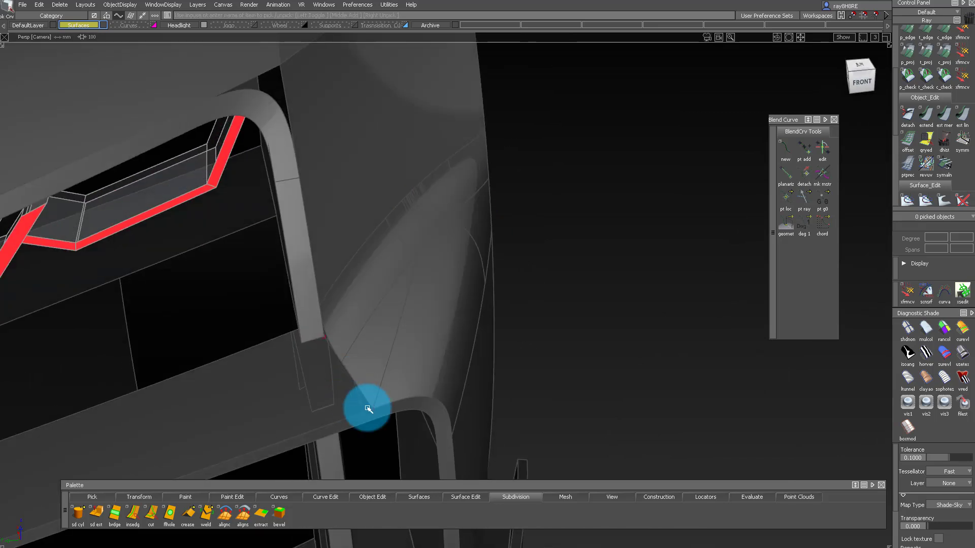
# - Try the Connect flow at the end of the existing surface fillet
pyautogui.click(348, 399)
pyautogui.keyDown('alt'); pyautogui.keyDown('shift'); pyautogui.moveTo(403, 422); pyautogui.dragTo(269, 372); pyautogui.keyUp('shift'); pyautogui.keyUp('alt')
pyautogui.click(307, 270)
pyautogui.click(358, 302)
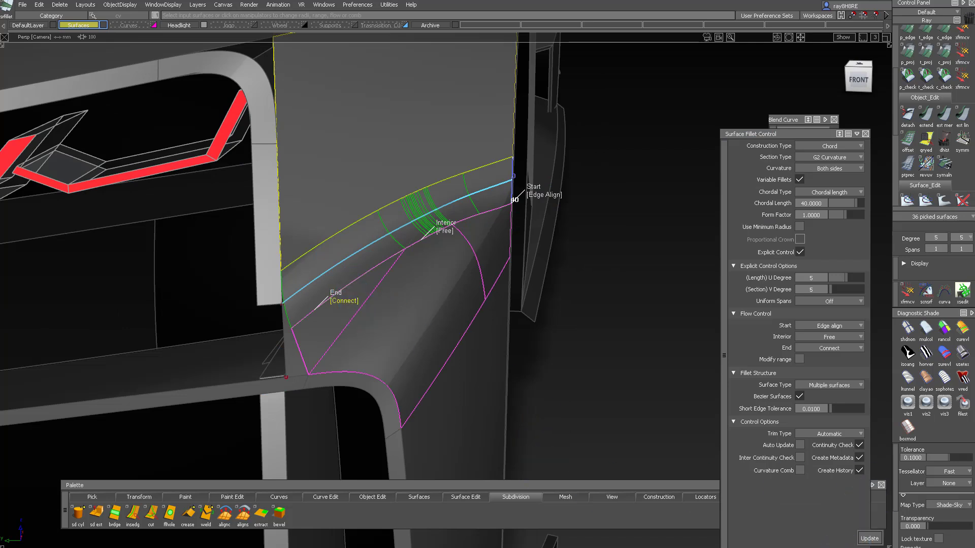
pyautogui.click(869, 538)
# - Build the variable G2 surface fillet between the lower surfaces and the upper panel, with edge-aligned start and end
pyautogui.click(327, 296)
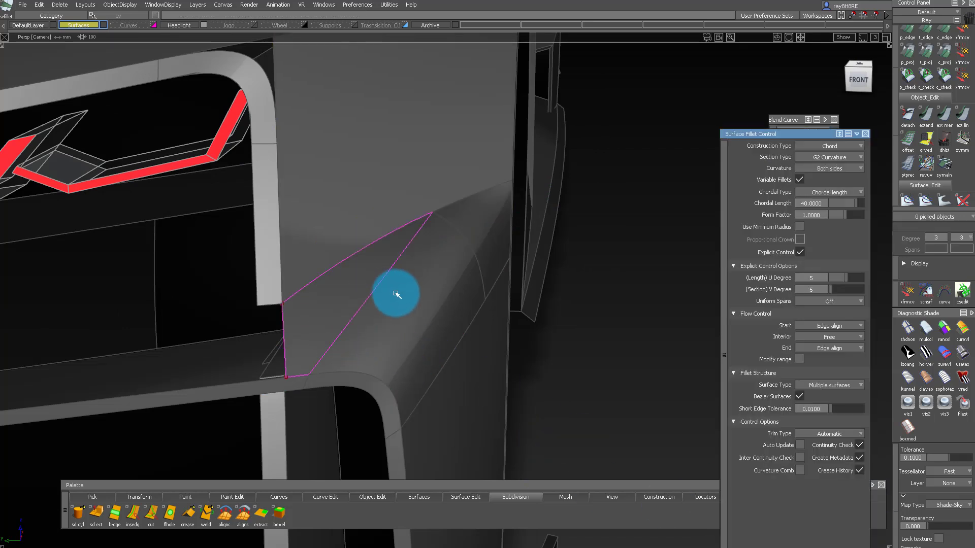
pyautogui.click(442, 173)
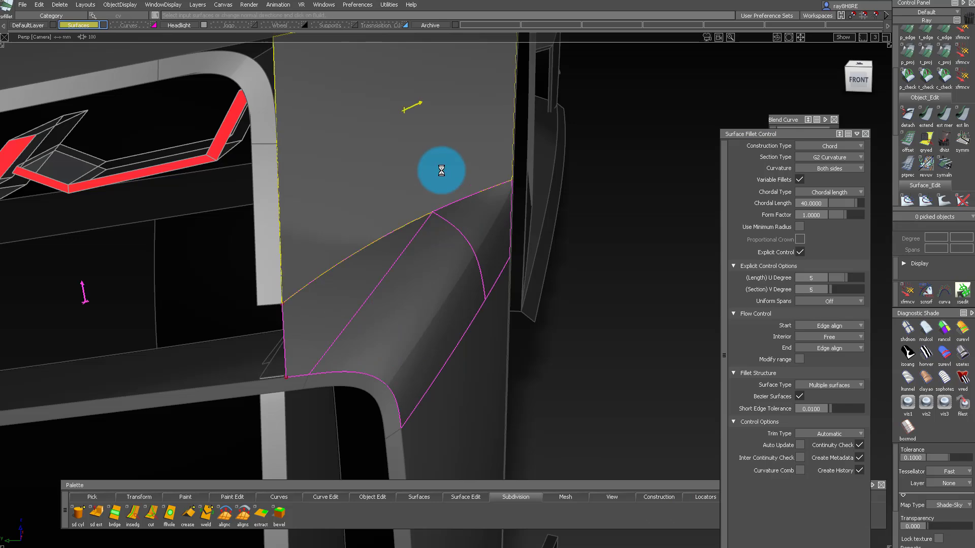
pyautogui.click(458, 142)
pyautogui.keyDown('alt'); pyautogui.keyDown('shift'); pyautogui.moveTo(497, 165); pyautogui.dragTo(371, 179); pyautogui.keyUp('shift'); pyautogui.keyUp('alt')
pyautogui.keyDown('alt'); pyautogui.keyDown('shift'); pyautogui.moveTo(443, 161); pyautogui.dragTo(338, 135, button='middle'); pyautogui.keyUp('shift'); pyautogui.keyUp('alt')
# - Try chordal lengths of 50 and 45 on the fillet and restore 40
pyautogui.moveTo(823, 203); pyautogui.dragTo(589, 204)
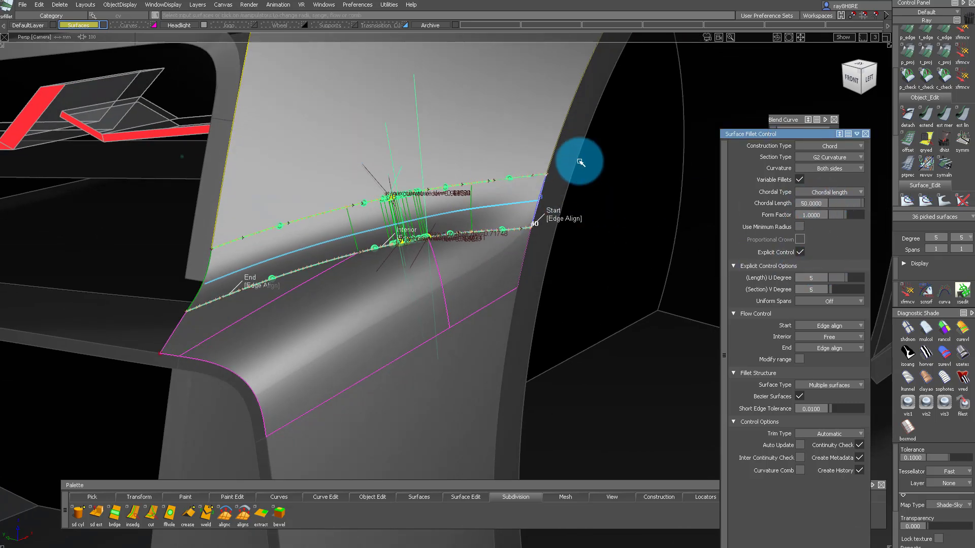
pyautogui.moveTo(822, 203); pyautogui.dragTo(654, 202)
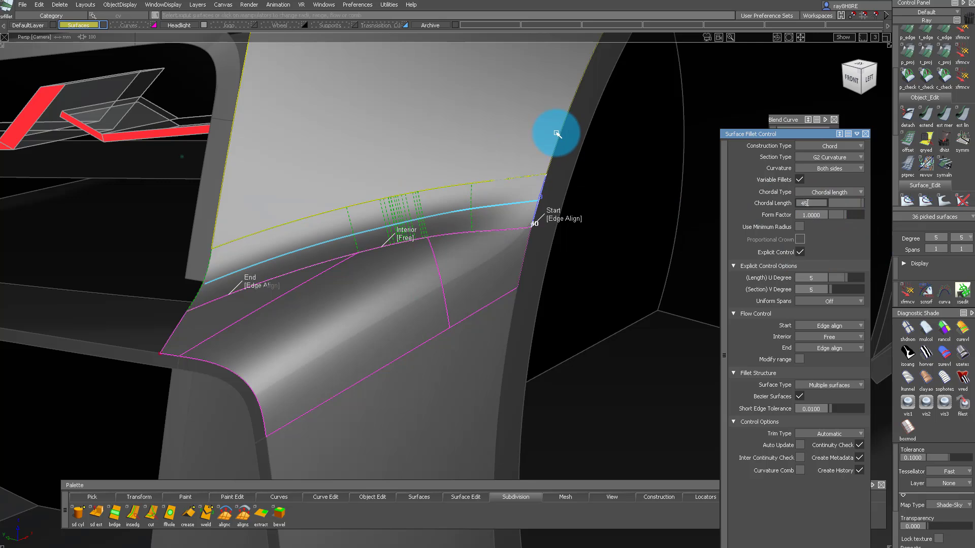
pyautogui.click(822, 203)
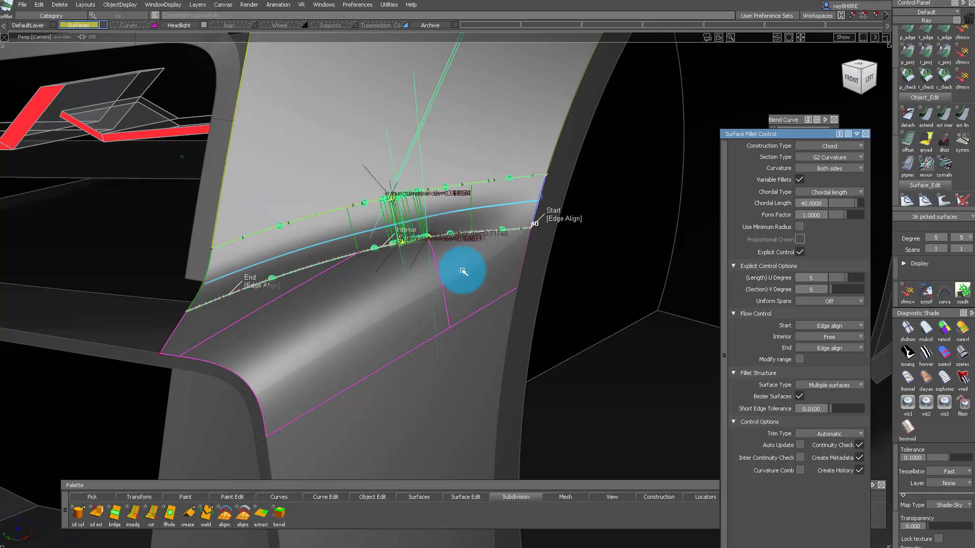
# - Select the pieces of the surface fillet and isolate them from the surrounding bodywork
pyautogui.keyDown('ctrl'); pyautogui.keyDown('shift'); pyautogui.moveTo(456, 271); pyautogui.dragTo(449, 196); pyautogui.keyUp('shift'); pyautogui.keyUp('ctrl')
pyautogui.keyDown('alt'); pyautogui.keyDown('shift'); pyautogui.click(386, 209); pyautogui.keyUp('shift'); pyautogui.keyUp('alt')
pyautogui.keyDown('alt'); pyautogui.keyDown('shift'); pyautogui.moveTo(419, 222); pyautogui.dragTo(448, 220, button='right'); pyautogui.keyUp('shift'); pyautogui.keyUp('alt')
pyautogui.moveTo(555, 181)
pyautogui.keyDown('alt'); pyautogui.keyDown('shift'); pyautogui.mouseDown()
pyautogui.moveTo(567, 184)
pyautogui.moveTo(524, 137)
pyautogui.moveTo(528, 115)
pyautogui.moveTo(532, 131)
pyautogui.mouseUp(); pyautogui.keyUp('shift'); pyautogui.keyUp('alt')
pyautogui.moveTo(556, 190)
pyautogui.keyDown('ctrl'); pyautogui.keyDown('shift'); pyautogui.mouseDown()
pyautogui.moveTo(479, 239)
pyautogui.moveTo(513, 147)
pyautogui.mouseUp(); pyautogui.keyUp('shift'); pyautogui.keyUp('ctrl')
pyautogui.click(480, 249)
pyautogui.keyDown('alt'); pyautogui.keyDown('shift'); pyautogui.moveTo(495, 222); pyautogui.dragTo(488, 244); pyautogui.keyUp('shift'); pyautogui.keyUp('alt')
pyautogui.keyDown('alt'); pyautogui.keyDown('shift'); pyautogui.moveTo(487, 244); pyautogui.dragTo(516, 150, button='right'); pyautogui.keyUp('shift'); pyautogui.keyUp('alt')
pyautogui.click(434, 224)
pyautogui.keyDown('ctrl'); pyautogui.keyDown('shift'); pyautogui.moveTo(434, 224); pyautogui.dragTo(433, 241, button='right'); pyautogui.keyUp('shift'); pyautogui.keyUp('ctrl')
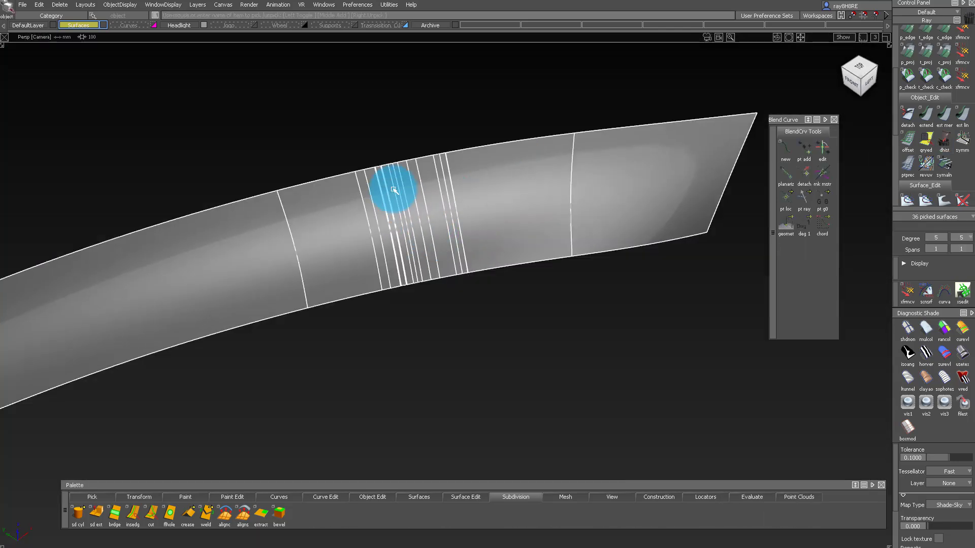
# - Delete the cluster of narrow fillet pieces in the middle of the strip, keeping the wider pieces on either side
pyautogui.keyDown('alt'); pyautogui.keyDown('shift'); pyautogui.moveTo(394, 190); pyautogui.dragTo(431, 116, button='right'); pyautogui.keyUp('shift'); pyautogui.keyUp('alt')
pyautogui.keyDown('alt'); pyautogui.keyDown('shift'); pyautogui.moveTo(431, 116); pyautogui.dragTo(409, 170); pyautogui.keyUp('shift'); pyautogui.keyUp('alt')
pyautogui.keyDown('ctrl'); pyautogui.keyDown('shift'); pyautogui.moveTo(409, 170); pyautogui.dragTo(410, 183); pyautogui.keyUp('shift'); pyautogui.keyUp('ctrl')
pyautogui.moveTo(248, 220); pyautogui.dragTo(660, 266)
pyautogui.click(716, 407)
pyautogui.click(256, 420)
pyautogui.keyDown('alt'); pyautogui.keyDown('shift'); pyautogui.moveTo(465, 369); pyautogui.dragTo(431, 387, button='right'); pyautogui.keyUp('shift'); pyautogui.keyUp('alt')
pyautogui.keyDown('alt'); pyautogui.keyDown('shift'); pyautogui.moveTo(431, 387); pyautogui.dragTo(407, 421); pyautogui.keyUp('shift'); pyautogui.keyUp('alt')
pyautogui.keyDown('alt'); pyautogui.keyDown('shift'); pyautogui.moveTo(407, 382); pyautogui.dragTo(402, 380, button='right'); pyautogui.keyUp('shift'); pyautogui.keyUp('alt')
pyautogui.press('Delete')
# - Create a blend curve bridging the gap between the corners of the fillet's lower edge
pyautogui.keyDown('alt'); pyautogui.keyDown('shift'); pyautogui.moveTo(405, 218); pyautogui.dragTo(360, 318, button='right'); pyautogui.keyUp('shift'); pyautogui.keyUp('alt')
pyautogui.click(484, 373)
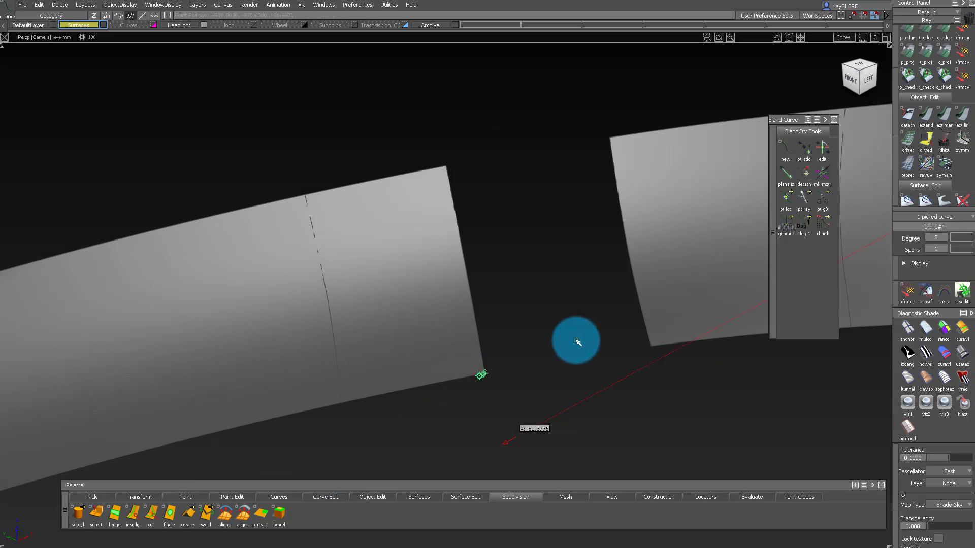
pyautogui.click(650, 346)
pyautogui.click(432, 168)
pyautogui.hotkey('ctrl', 'z')
pyautogui.keyDown('ctrl'); pyautogui.keyDown('shift'); pyautogui.moveTo(414, 299); pyautogui.dragTo(479, 165); pyautogui.keyUp('shift'); pyautogui.keyUp('ctrl')
pyautogui.hotkey('ctrl', 'z')
# - Create a blend curve bridging the gap between the corners of the fillet's upper edge
pyautogui.keyDown('ctrl'); pyautogui.keyDown('alt'); pyautogui.moveTo(414, 172); pyautogui.dragTo(449, 171); pyautogui.keyUp('alt'); pyautogui.keyUp('ctrl')
pyautogui.click(449, 172)
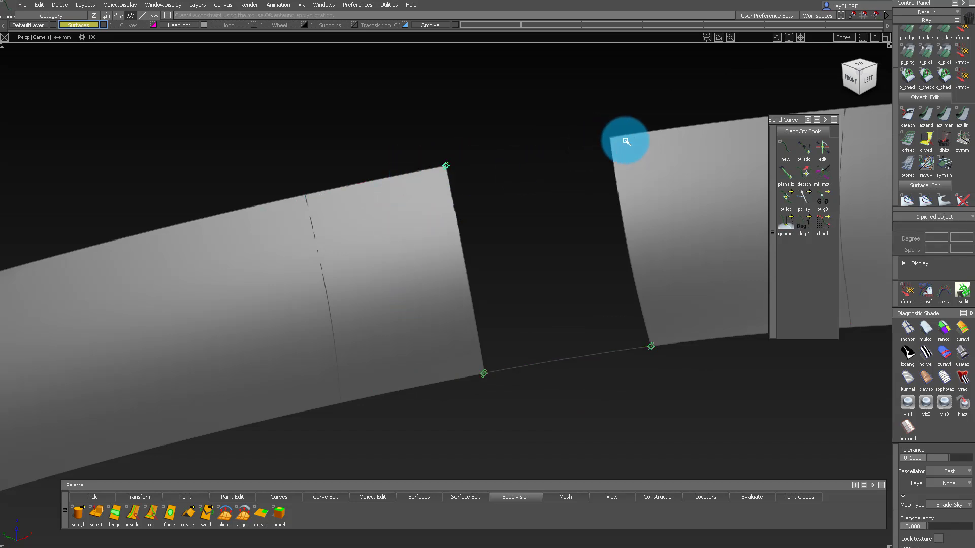
pyautogui.keyDown('ctrl'); pyautogui.keyDown('alt'); pyautogui.moveTo(627, 136); pyautogui.dragTo(603, 139); pyautogui.keyUp('alt'); pyautogui.keyUp('ctrl')
# - Fill the gap with a square surface bounded by the two blend curves and the facing edges of the fillet pieces
pyautogui.keyDown('ctrl'); pyautogui.keyDown('shift'); pyautogui.moveTo(441, 304); pyautogui.dragTo(457, 244); pyautogui.keyUp('shift'); pyautogui.keyUp('ctrl')
pyautogui.keyDown('ctrl'); pyautogui.keyDown('shift'); pyautogui.moveTo(476, 238); pyautogui.dragTo(436, 257, button='middle'); pyautogui.keyUp('shift'); pyautogui.keyUp('ctrl')
pyautogui.click(465, 259)
pyautogui.click(519, 153)
pyautogui.click(560, 360)
pyautogui.click(675, 305)
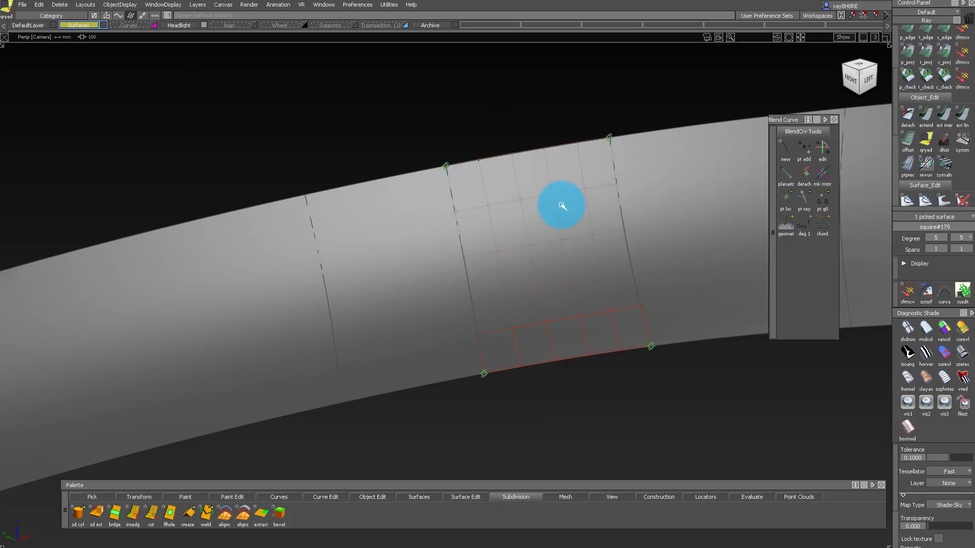
pyautogui.click(702, 121)
pyautogui.click(711, 163)
pyautogui.keyDown('ctrl'); pyautogui.keyDown('shift'); pyautogui.moveTo(442, 203); pyautogui.dragTo(321, 191, button='middle'); pyautogui.keyUp('shift'); pyautogui.keyUp('ctrl')
pyautogui.click(668, 139)
pyautogui.click(688, 185)
# - Clear away the helper blend curves and bring the surrounding bodywork back into view
pyautogui.keyDown('ctrl'); pyautogui.keyDown('shift'); pyautogui.moveTo(391, 267); pyautogui.dragTo(413, 435); pyautogui.keyUp('shift'); pyautogui.keyUp('ctrl')
pyautogui.moveTo(229, 104); pyautogui.dragTo(644, 511)
pyautogui.click(401, 120)
pyautogui.keyDown('alt'); pyautogui.keyDown('shift'); pyautogui.moveTo(470, 226); pyautogui.dragTo(288, 247); pyautogui.keyUp('shift'); pyautogui.keyUp('alt')
pyautogui.keyDown('alt'); pyautogui.keyDown('shift'); pyautogui.moveTo(289, 248); pyautogui.dragTo(374, 254, button='middle'); pyautogui.keyUp('shift'); pyautogui.keyUp('alt')
pyautogui.keyDown('alt'); pyautogui.keyDown('shift'); pyautogui.moveTo(374, 255); pyautogui.dragTo(366, 203, button='right'); pyautogui.keyUp('shift'); pyautogui.keyUp('alt')
pyautogui.keyDown('alt'); pyautogui.keyDown('shift'); pyautogui.moveTo(365, 203); pyautogui.dragTo(389, 222); pyautogui.keyUp('shift'); pyautogui.keyUp('alt')
pyautogui.keyDown('ctrl'); pyautogui.keyDown('shift'); pyautogui.moveTo(388, 222); pyautogui.dragTo(460, 274); pyautogui.keyUp('shift'); pyautogui.keyUp('ctrl')
pyautogui.keyDown('ctrl'); pyautogui.keyDown('shift'); pyautogui.moveTo(393, 398); pyautogui.dragTo(394, 481); pyautogui.keyUp('shift'); pyautogui.keyUp('ctrl')
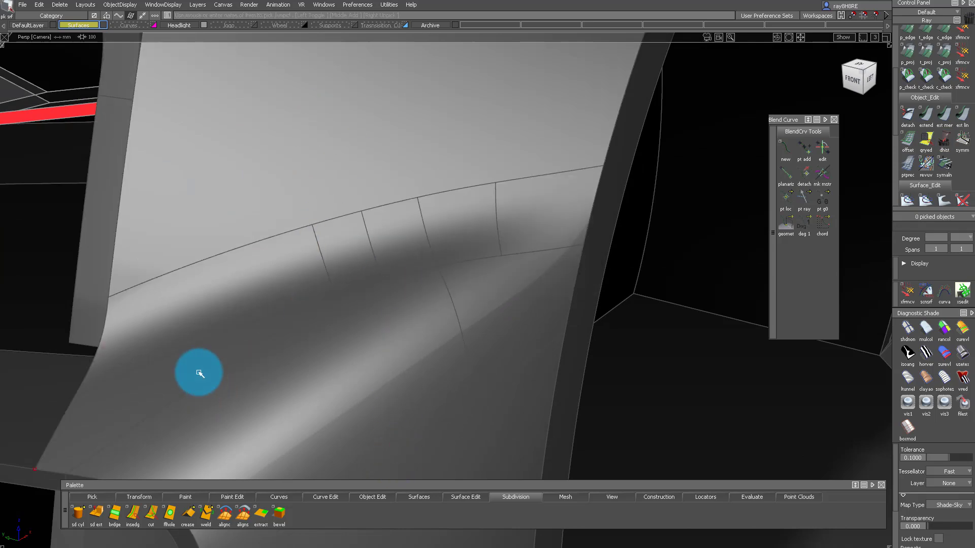
# - Untrim the lower surfaces and the upper panel beside the fillet and delete their old trim curves
pyautogui.click(182, 377)
pyautogui.click(496, 290)
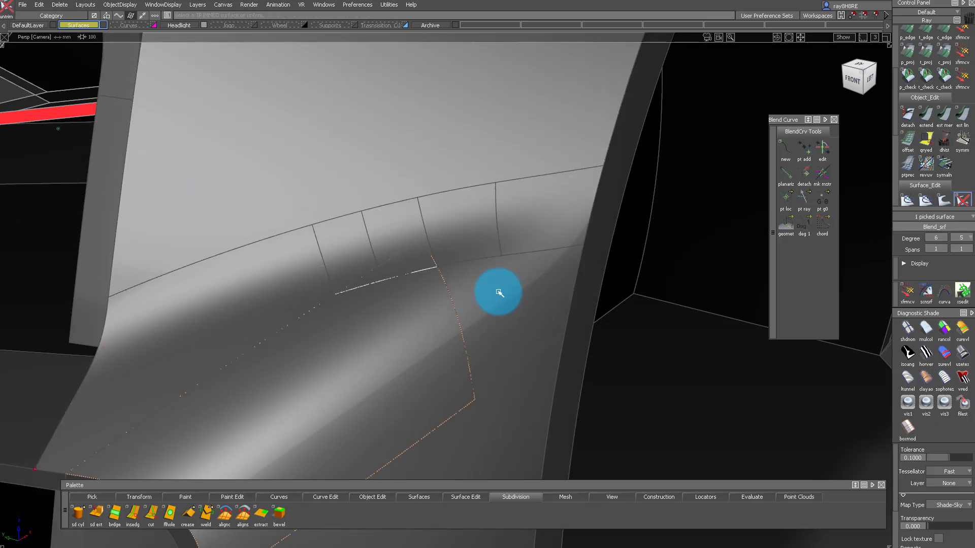
pyautogui.click(439, 174)
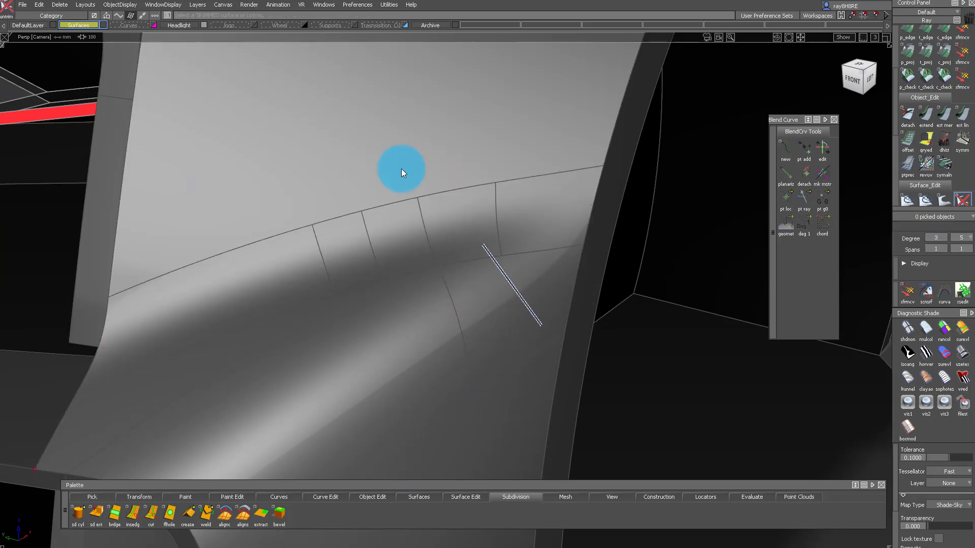
pyautogui.keyDown('ctrl'); pyautogui.keyDown('shift'); pyautogui.moveTo(504, 220); pyautogui.dragTo(185, 118); pyautogui.keyUp('shift'); pyautogui.keyUp('ctrl')
pyautogui.moveTo(181, 117); pyautogui.dragTo(647, 371)
pyautogui.press('Delete')
pyautogui.press('Return')
# - Isolate the fillet segments together with the adjoining upper panel and lower surfaces
pyautogui.click(944, 52)
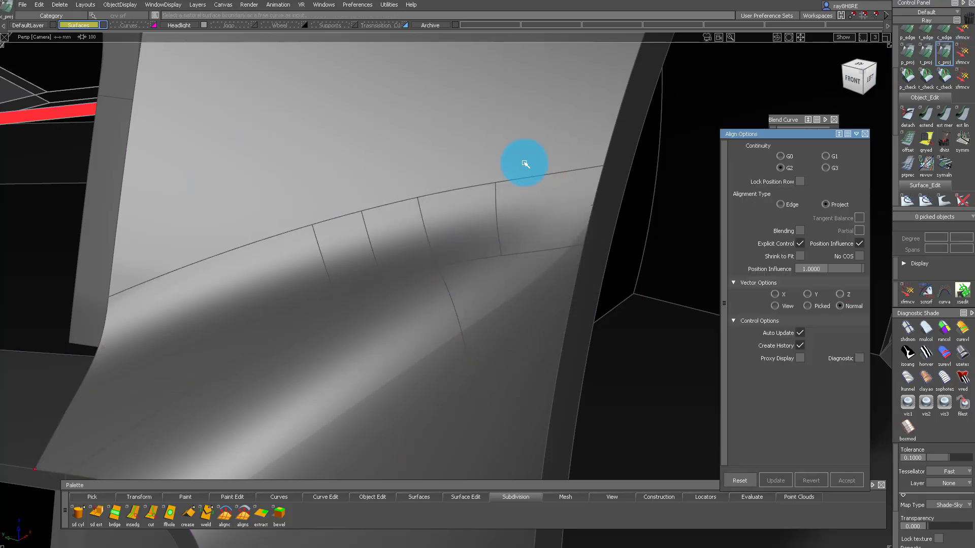
pyautogui.keyDown('ctrl'); pyautogui.keyDown('shift'); pyautogui.moveTo(552, 174); pyautogui.dragTo(525, 196); pyautogui.keyUp('shift'); pyautogui.keyUp('ctrl')
pyautogui.click(518, 202)
pyautogui.click(405, 229)
pyautogui.click(406, 308)
pyautogui.click(492, 292)
pyautogui.click(166, 370)
pyautogui.hotkey('alt', 'h')
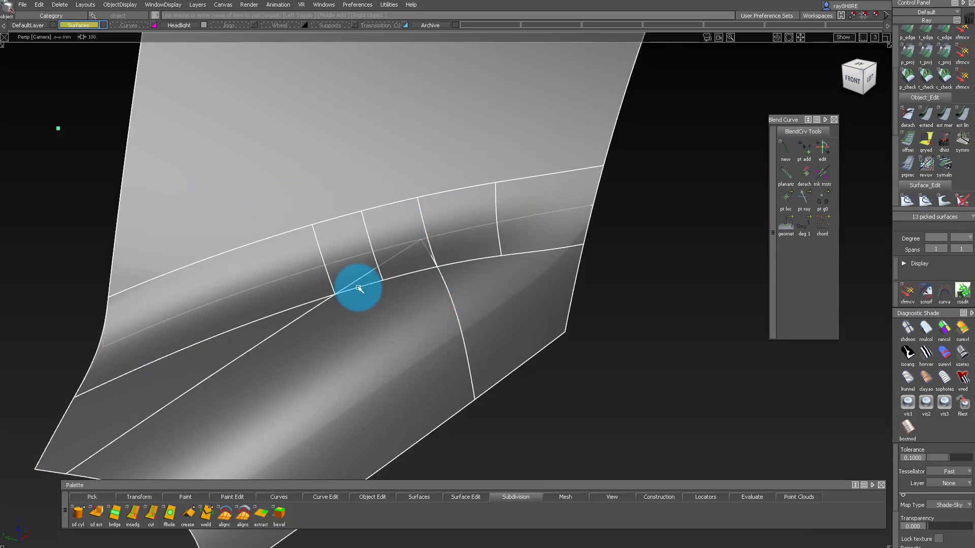
pyautogui.click(610, 219)
# - Align the upper edges of all fillet segments to the upper panel with G2 continuity and Project alignment
pyautogui.click(941, 54)
pyautogui.keyDown('alt'); pyautogui.keyDown('shift'); pyautogui.moveTo(481, 196); pyautogui.dragTo(494, 269); pyautogui.keyUp('shift'); pyautogui.keyUp('alt')
pyautogui.click(509, 163)
pyautogui.click(461, 202)
pyautogui.click(417, 165)
pyautogui.keyDown('ctrl'); pyautogui.keyDown('shift'); pyautogui.moveTo(414, 153); pyautogui.dragTo(401, 269); pyautogui.keyUp('shift'); pyautogui.keyUp('ctrl')
pyautogui.click(389, 217)
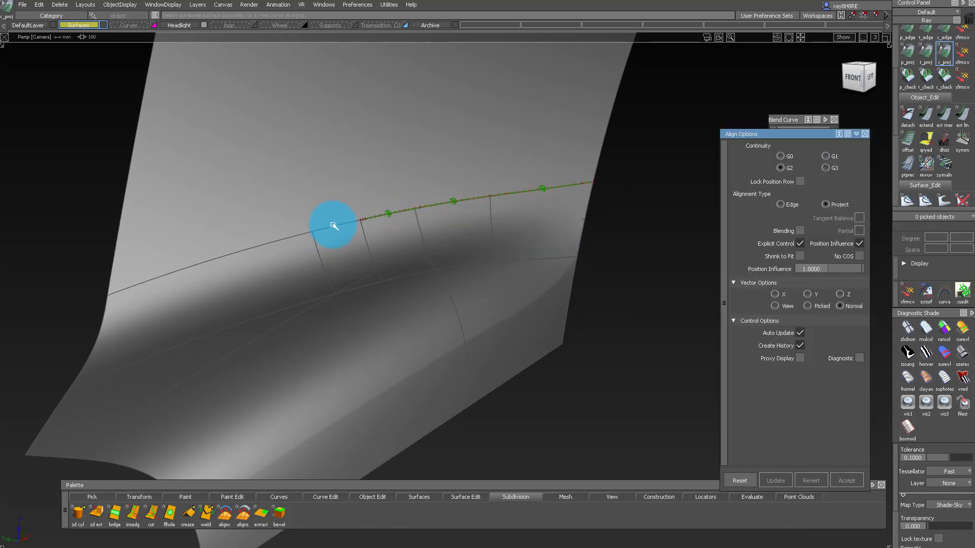
pyautogui.click(325, 189)
pyautogui.keyDown('ctrl'); pyautogui.keyDown('shift'); pyautogui.moveTo(285, 331); pyautogui.dragTo(265, 248); pyautogui.keyUp('shift'); pyautogui.keyUp('ctrl')
pyautogui.click(266, 245)
pyautogui.click(244, 206)
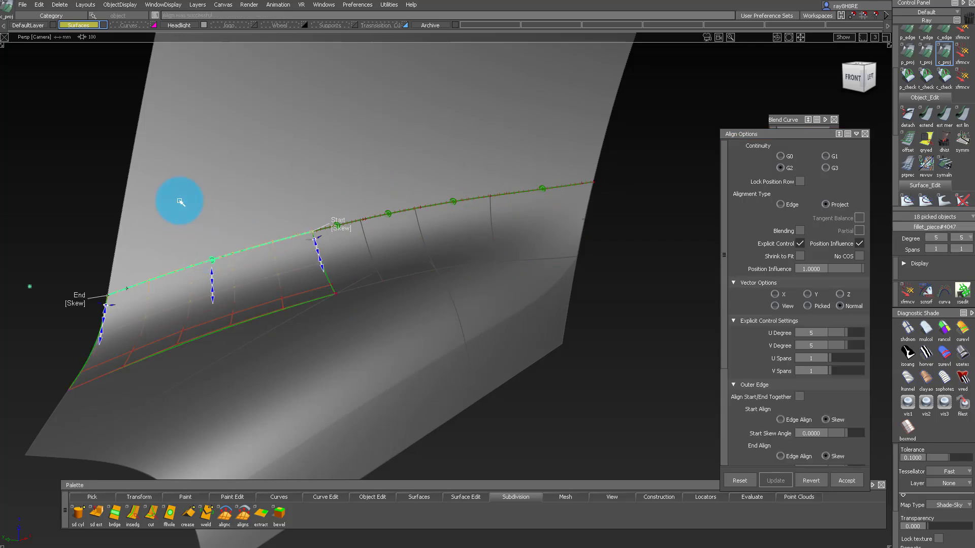
# - Align the lower edges of the long front fillet segment and its neighbour to the lower surfaces with G2 Project alignment
pyautogui.keyDown('alt'); pyautogui.keyDown('shift'); pyautogui.moveTo(187, 220); pyautogui.dragTo(208, 325); pyautogui.keyUp('shift'); pyautogui.keyUp('alt')
pyautogui.keyDown('ctrl'); pyautogui.keyDown('shift'); pyautogui.moveTo(219, 407); pyautogui.dragTo(208, 344); pyautogui.keyUp('shift'); pyautogui.keyUp('ctrl')
pyautogui.click(209, 345)
pyautogui.click(209, 373)
pyautogui.keyDown('ctrl'); pyautogui.keyDown('shift'); pyautogui.moveTo(359, 400); pyautogui.dragTo(367, 283); pyautogui.keyUp('shift'); pyautogui.keyUp('ctrl')
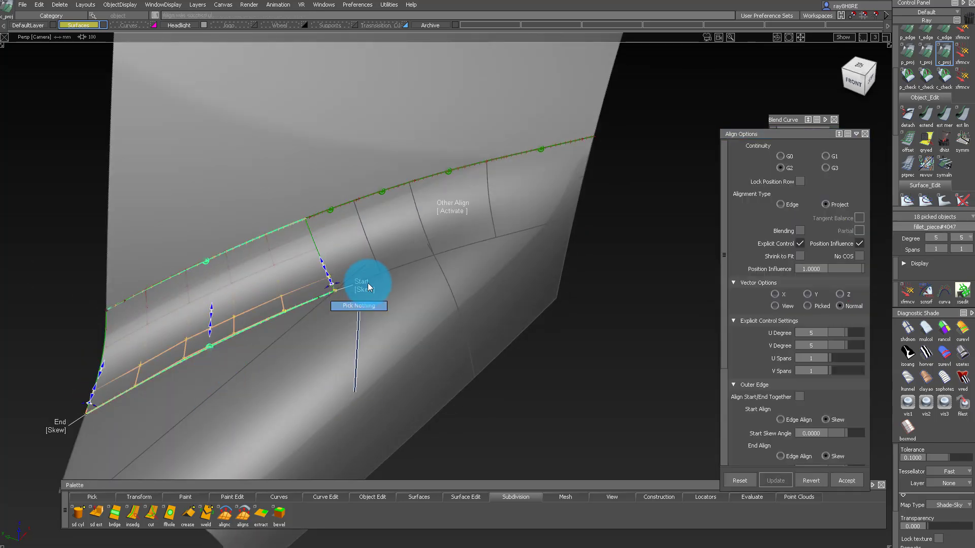
pyautogui.click(363, 278)
pyautogui.click(368, 306)
# - Align the lower edges of the remaining three fillet segments to the lower surfaces with G2 Project alignment
pyautogui.keyDown('ctrl'); pyautogui.keyDown('shift'); pyautogui.moveTo(435, 352); pyautogui.dragTo(412, 277); pyautogui.keyUp('shift'); pyautogui.keyUp('ctrl')
pyautogui.click(402, 265)
pyautogui.click(436, 345)
pyautogui.click(467, 244)
pyautogui.click(475, 301)
pyautogui.keyDown('ctrl'); pyautogui.keyDown('shift'); pyautogui.moveTo(518, 325); pyautogui.dragTo(528, 242); pyautogui.keyUp('shift'); pyautogui.keyUp('ctrl')
pyautogui.click(522, 229)
pyautogui.click(476, 373)
# - Trim the front and middle lower surfaces back to the fillet's aligned lower edge
pyautogui.keyDown('alt'); pyautogui.keyDown('shift'); pyautogui.moveTo(459, 302); pyautogui.dragTo(409, 152); pyautogui.keyUp('shift'); pyautogui.keyUp('alt')
pyautogui.moveTo(281, 141); pyautogui.dragTo(481, 484)
pyautogui.keyDown('alt'); pyautogui.keyDown('shift'); pyautogui.moveTo(311, 381); pyautogui.dragTo(309, 425); pyautogui.keyUp('shift'); pyautogui.keyUp('alt')
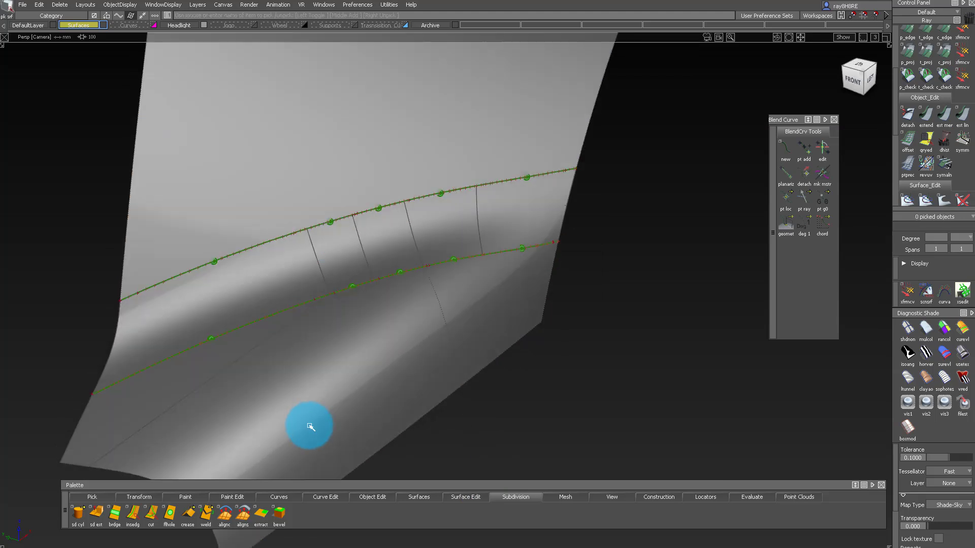
pyautogui.keyDown('ctrl'); pyautogui.keyDown('shift'); pyautogui.moveTo(309, 424); pyautogui.dragTo(285, 278, button='middle'); pyautogui.keyUp('shift'); pyautogui.keyUp('ctrl')
pyautogui.click(150, 376)
pyautogui.click(132, 391)
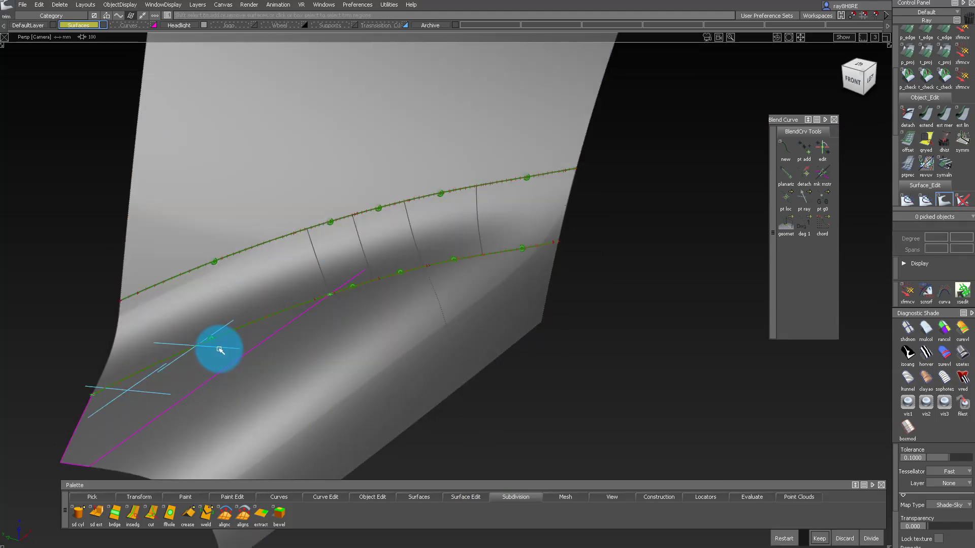
pyautogui.click(373, 319)
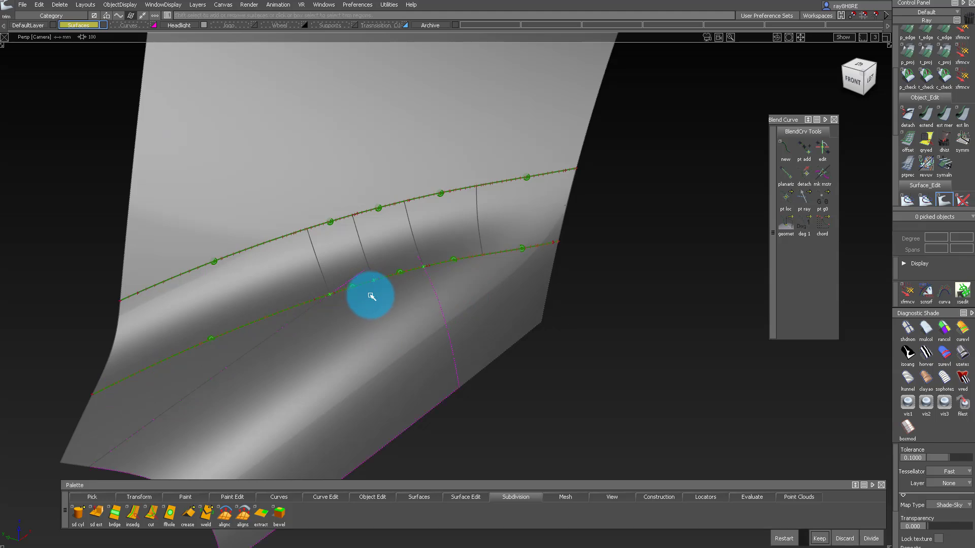
pyautogui.click(349, 351)
pyautogui.press('space')
# - Trim the rear lower surface and the upper panel back to the fillet's aligned edges
pyautogui.click(491, 290)
pyautogui.click(532, 267)
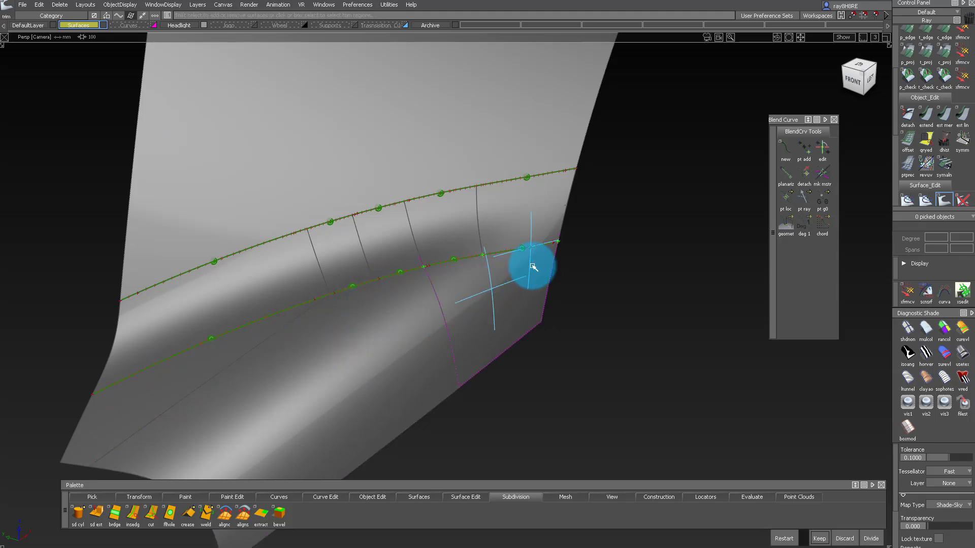
pyautogui.press('space')
pyautogui.click(419, 118)
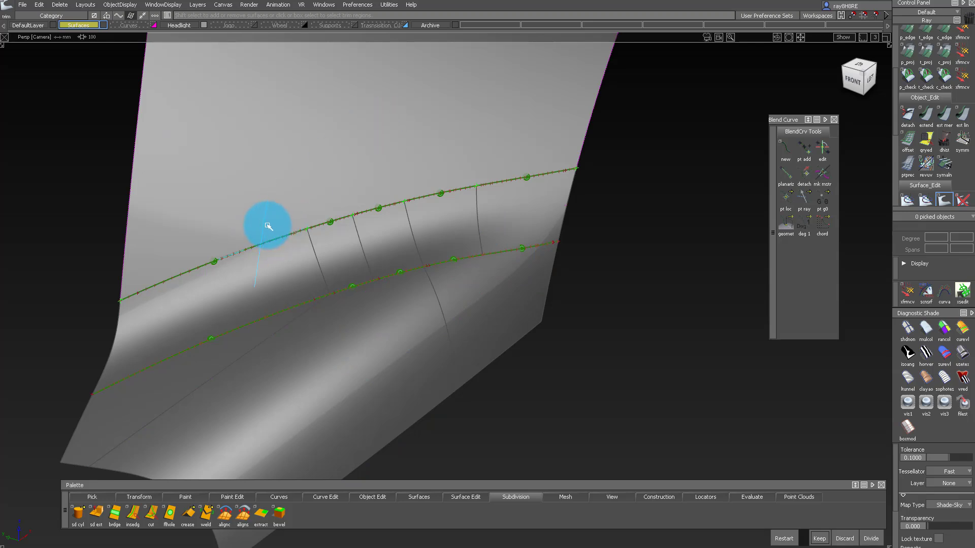
pyautogui.press('space')
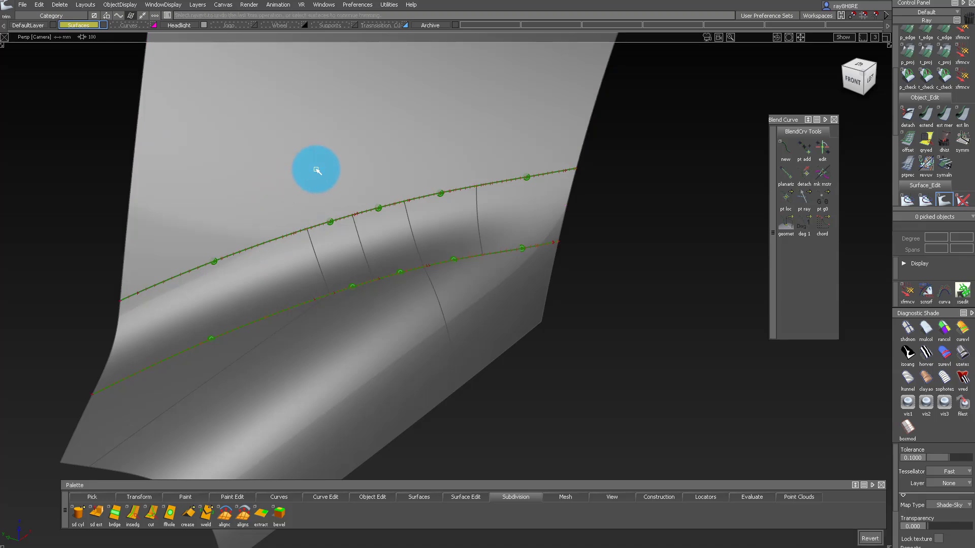
# - Delete the construction history of the fillet and adjoining surfaces and bring the surrounding bodywork back into view
pyautogui.keyDown('alt'); pyautogui.keyDown('shift'); pyautogui.moveTo(378, 314); pyautogui.dragTo(323, 268); pyautogui.keyUp('shift'); pyautogui.keyUp('alt')
pyautogui.keyDown('alt'); pyautogui.keyDown('shift'); pyautogui.moveTo(323, 268); pyautogui.dragTo(300, 269, button='right'); pyautogui.keyUp('shift'); pyautogui.keyUp('alt')
pyautogui.keyDown('alt'); pyautogui.keyDown('shift'); pyautogui.moveTo(299, 269); pyautogui.dragTo(282, 287); pyautogui.keyUp('shift'); pyautogui.keyUp('alt')
pyautogui.moveTo(282, 144); pyautogui.dragTo(449, 345)
pyautogui.keyDown('alt'); pyautogui.keyDown('shift'); pyautogui.moveTo(372, 175); pyautogui.dragTo(405, 253); pyautogui.keyUp('shift'); pyautogui.keyUp('alt')
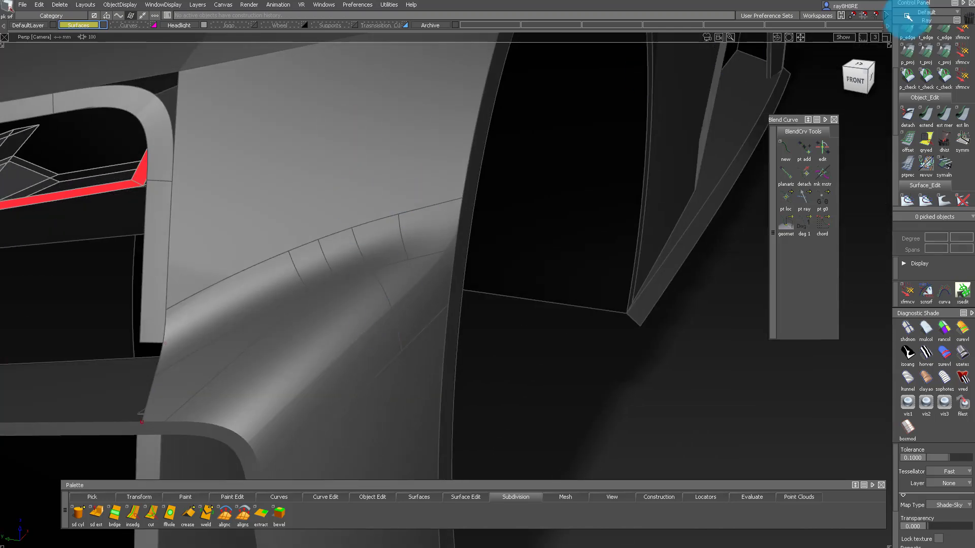
pyautogui.keyDown('alt'); pyautogui.keyDown('shift'); pyautogui.moveTo(342, 184); pyautogui.dragTo(324, 169); pyautogui.keyUp('shift'); pyautogui.keyUp('alt')
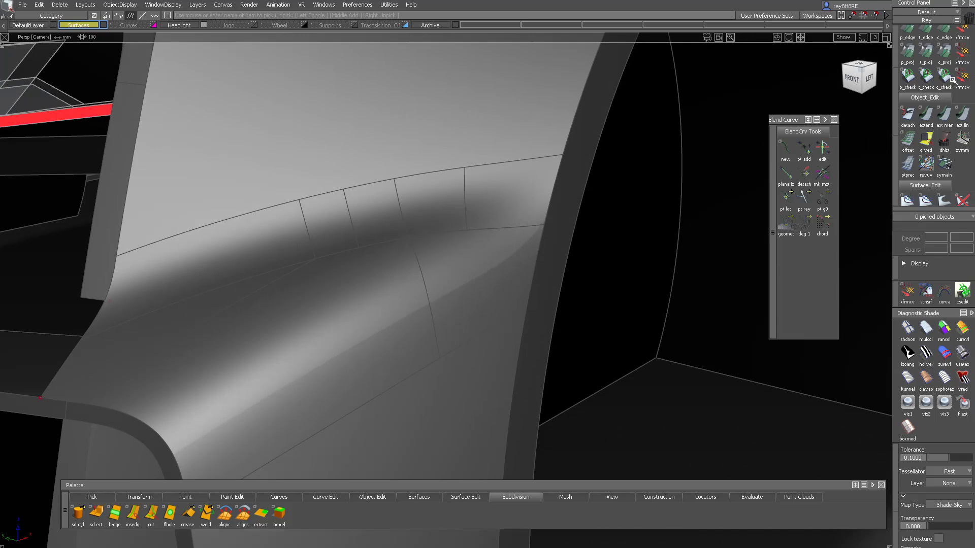
# - Isolate the fillet area and check curvature continuity along its upper and lower edges and across the segment seams
pyautogui.click(261, 219)
pyautogui.keyDown('alt'); pyautogui.keyDown('shift'); pyautogui.moveTo(262, 219); pyautogui.dragTo(376, 198); pyautogui.keyUp('shift'); pyautogui.keyUp('alt')
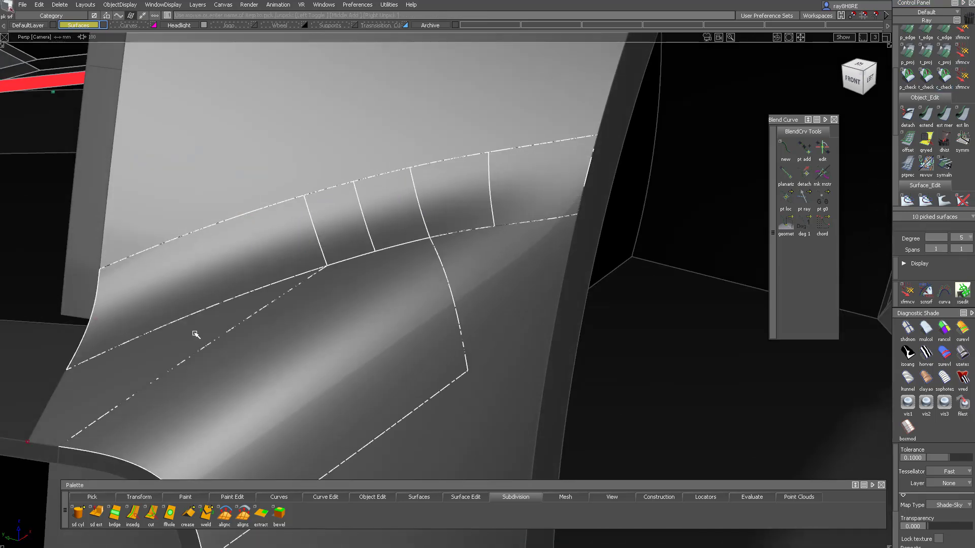
pyautogui.keyDown('ctrl'); pyautogui.keyDown('shift'); pyautogui.moveTo(398, 133); pyautogui.dragTo(434, 148); pyautogui.keyUp('shift'); pyautogui.keyUp('ctrl')
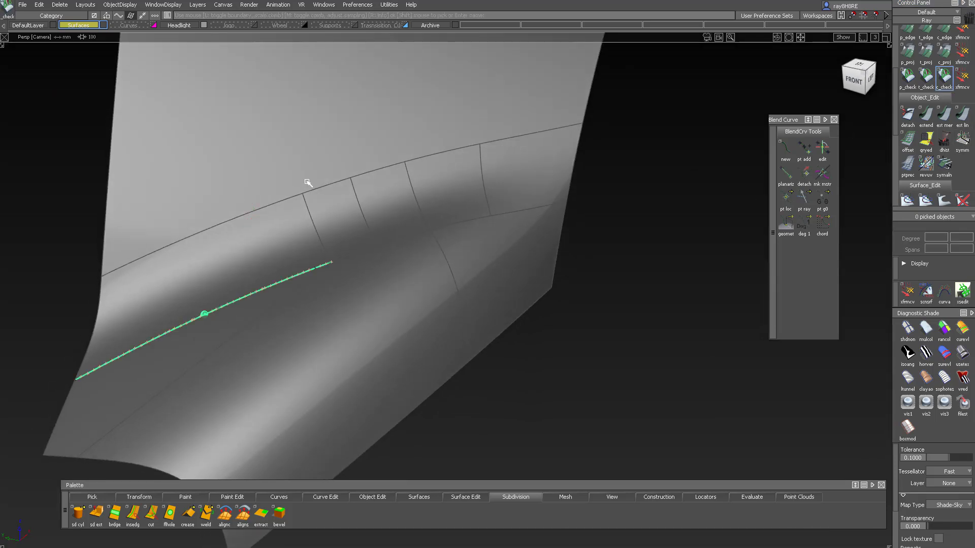
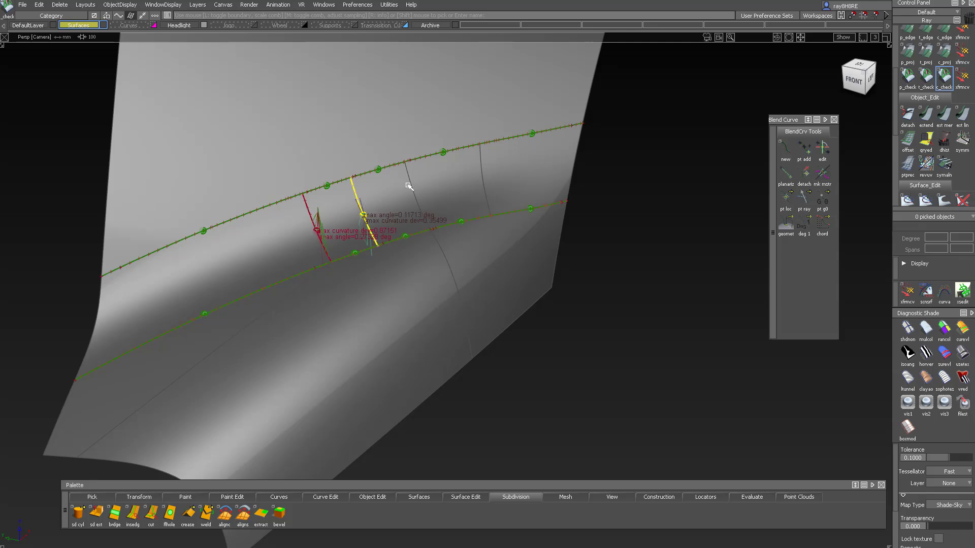
pyautogui.click(480, 163)
pyautogui.keyDown('alt'); pyautogui.keyDown('shift'); pyautogui.moveTo(453, 178); pyautogui.dragTo(455, 176); pyautogui.keyUp('shift'); pyautogui.keyUp('alt')
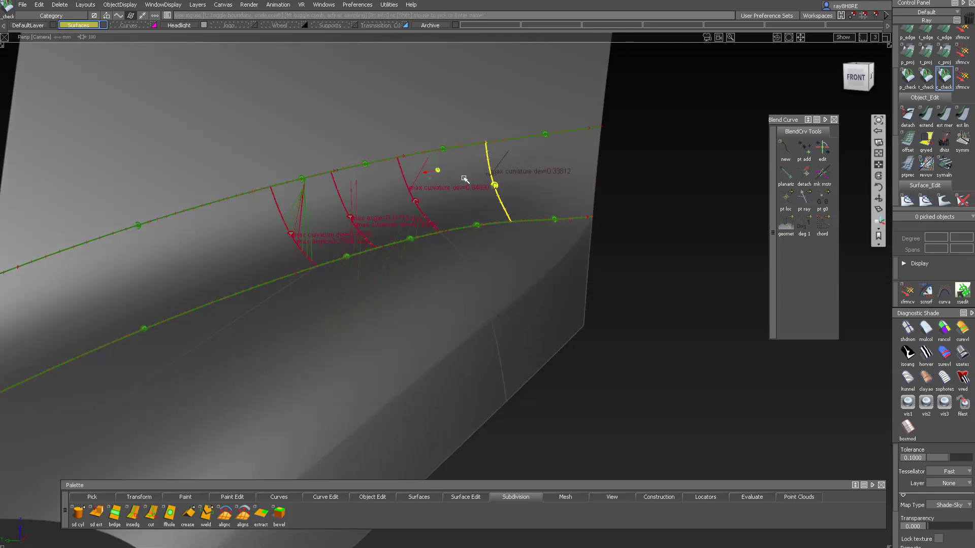
pyautogui.keyDown('alt'); pyautogui.keyDown('shift'); pyautogui.moveTo(454, 176); pyautogui.dragTo(488, 188, button='right'); pyautogui.keyUp('shift'); pyautogui.keyUp('alt')
pyautogui.keyDown('alt'); pyautogui.keyDown('shift'); pyautogui.moveTo(487, 187); pyautogui.dragTo(517, 185, button='middle'); pyautogui.keyUp('shift'); pyautogui.keyUp('alt')
pyautogui.moveTo(518, 184)
pyautogui.keyDown('alt'); pyautogui.keyDown('shift'); pyautogui.mouseDown()
pyautogui.moveTo(543, 184)
pyautogui.moveTo(513, 178)
pyautogui.mouseUp(); pyautogui.keyUp('shift'); pyautogui.keyUp('alt')
# - Adjust the control vertices of the second fillet segment from the wheel-arch end to improve curvature continuity across its wheel-arch-side seam
pyautogui.click(517, 263)
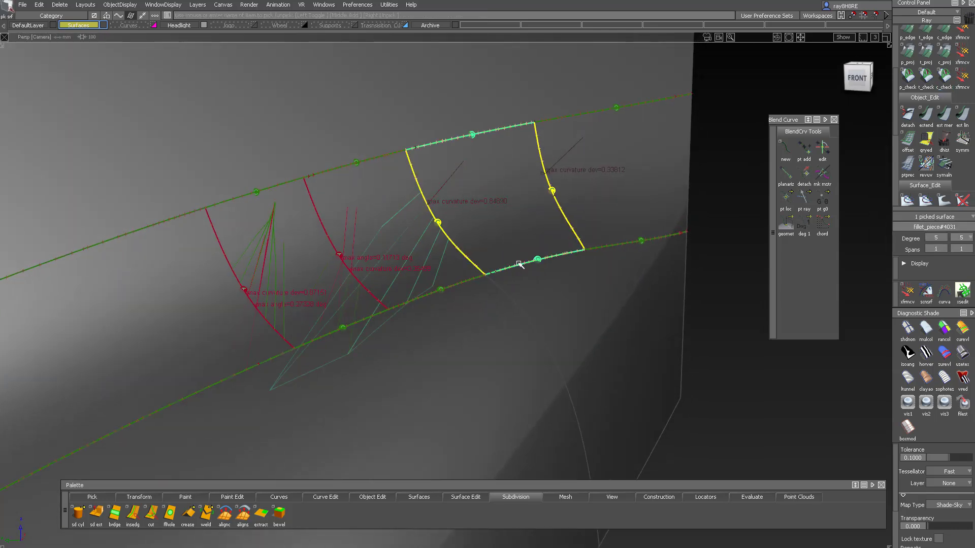
pyautogui.moveTo(228, 113); pyautogui.dragTo(571, 305)
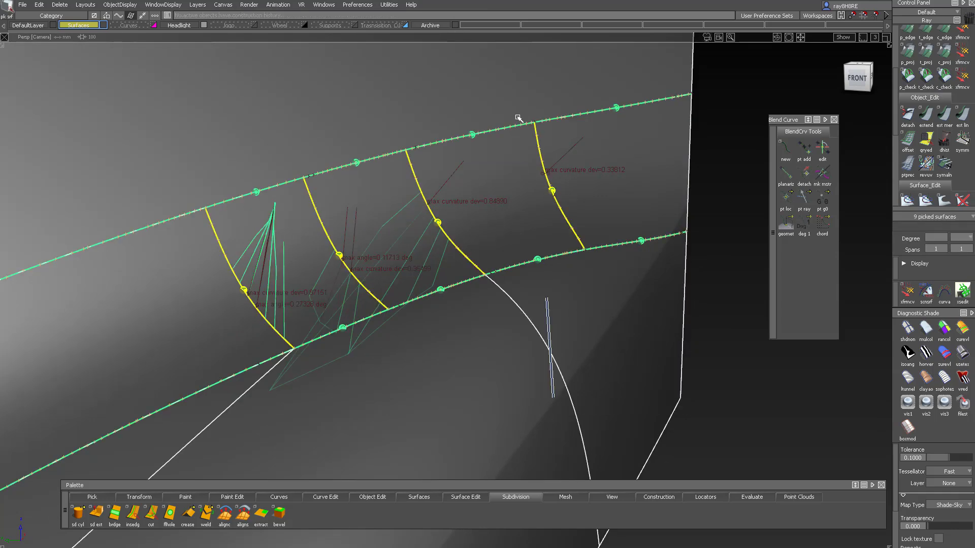
pyautogui.keyDown('ctrl'); pyautogui.keyDown('shift'); pyautogui.moveTo(544, 241); pyautogui.dragTo(498, 194); pyautogui.keyUp('shift'); pyautogui.keyUp('ctrl')
pyautogui.click(508, 184)
pyautogui.keyDown('ctrl'); pyautogui.keyDown('shift'); pyautogui.moveTo(509, 229); pyautogui.dragTo(529, 188); pyautogui.keyUp('shift'); pyautogui.keyUp('ctrl')
pyautogui.keyDown('alt'); pyautogui.keyDown('shift'); pyautogui.moveTo(512, 182); pyautogui.dragTo(563, 180, button='right'); pyautogui.keyUp('shift'); pyautogui.keyUp('alt')
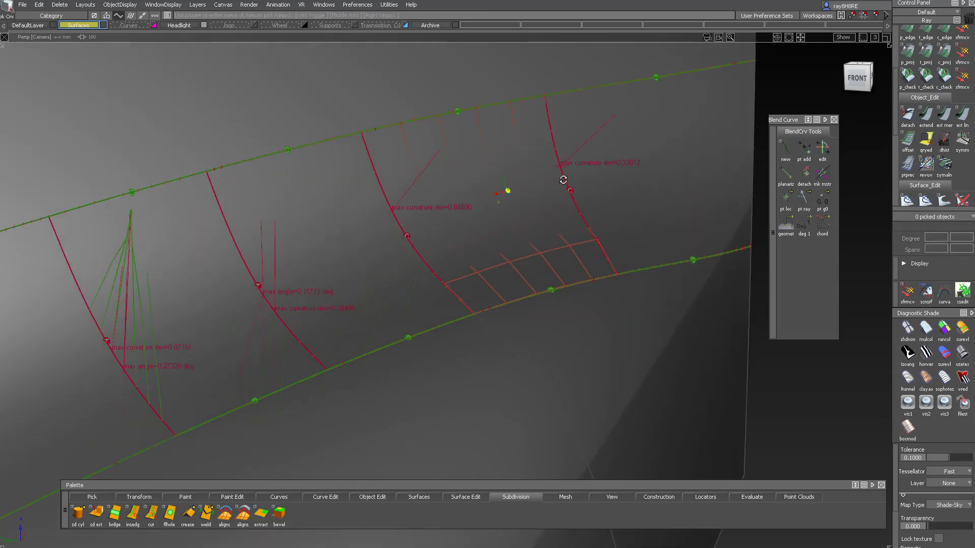
pyautogui.keyDown('alt'); pyautogui.keyDown('shift'); pyautogui.moveTo(563, 180); pyautogui.dragTo(476, 174); pyautogui.keyUp('shift'); pyautogui.keyUp('alt')
pyautogui.click(507, 196)
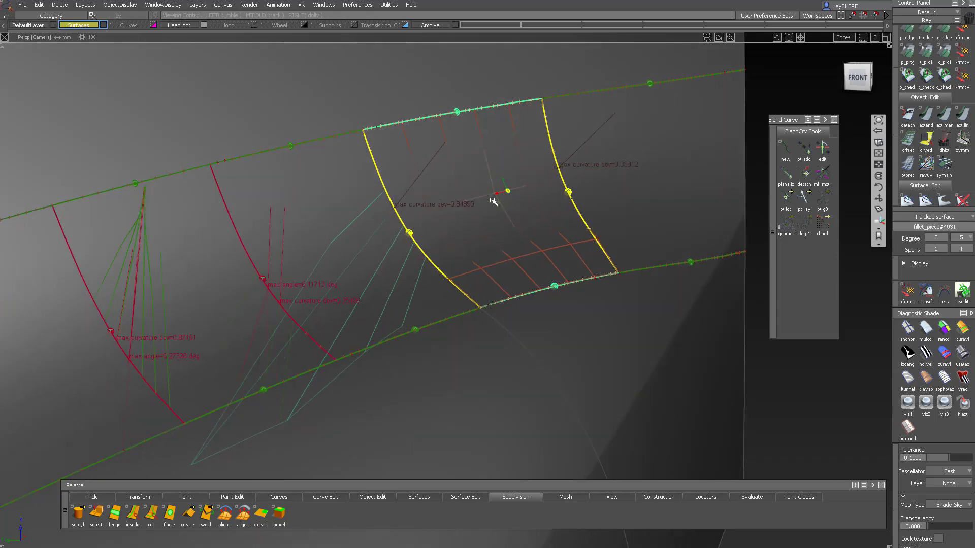
pyautogui.keyDown('ctrl'); pyautogui.keyDown('shift'); pyautogui.moveTo(486, 238); pyautogui.dragTo(507, 222, button='middle'); pyautogui.keyUp('shift'); pyautogui.keyUp('ctrl')
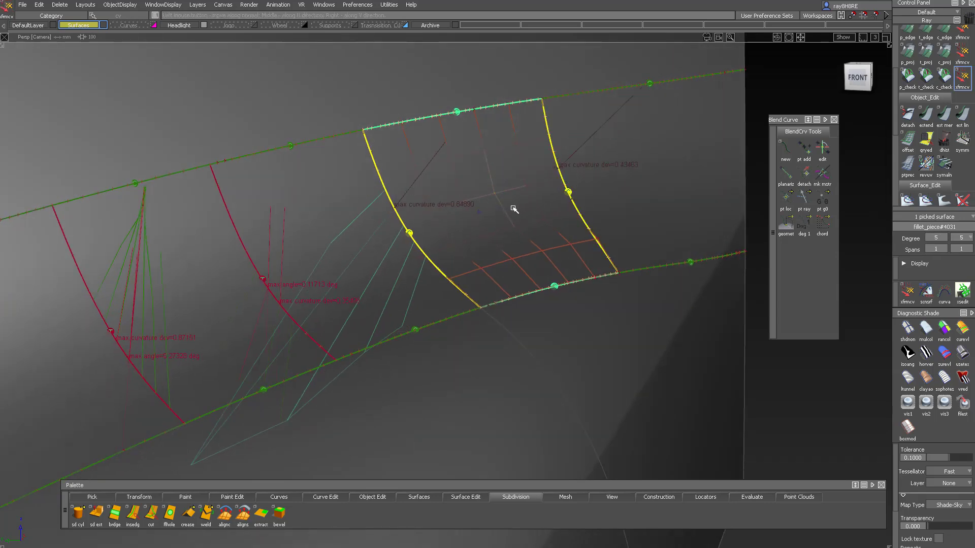
pyautogui.keyDown('alt'); pyautogui.keyDown('shift'); pyautogui.moveTo(414, 224); pyautogui.dragTo(446, 182); pyautogui.keyUp('shift'); pyautogui.keyUp('alt')
pyautogui.keyDown('alt'); pyautogui.keyDown('shift'); pyautogui.moveTo(398, 244); pyautogui.dragTo(352, 221); pyautogui.keyUp('shift'); pyautogui.keyUp('alt')
# - Adjust the control vertices of the adjoining middle fillet segment to improve curvature continuity across its wheel-arch-side seam
pyautogui.click(338, 199)
pyautogui.press('Delete')
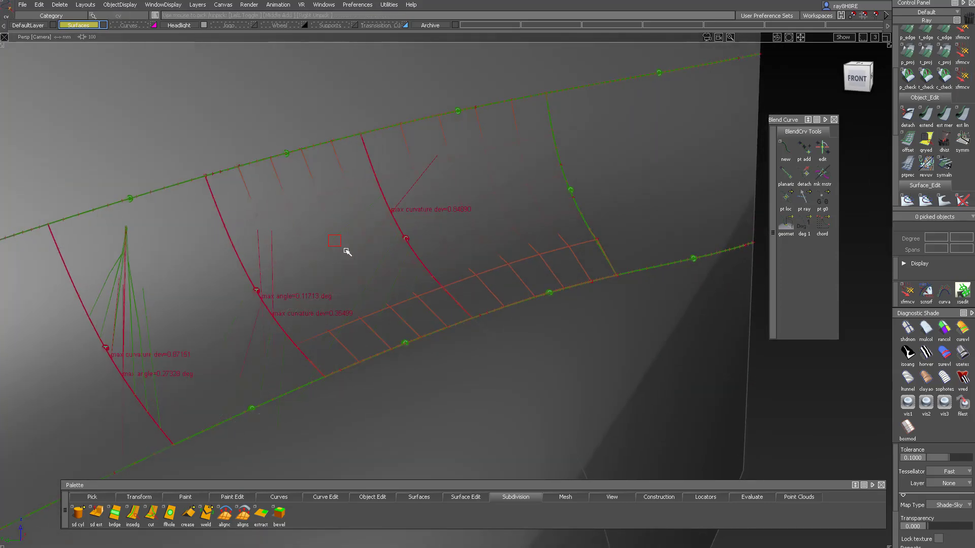
pyautogui.hotkey('ctrl', 'z')
pyautogui.moveTo(341, 261); pyautogui.dragTo(331, 269)
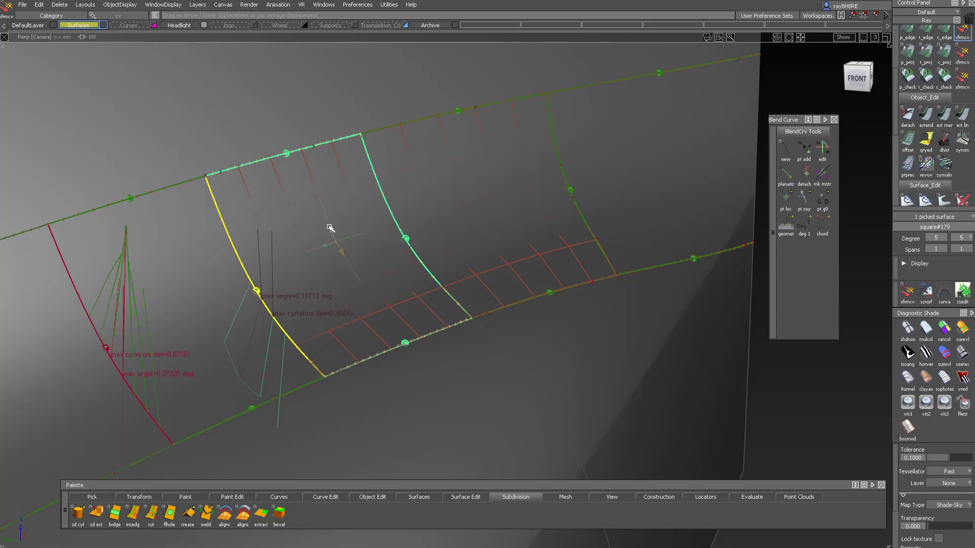
pyautogui.keyDown('alt'); pyautogui.keyDown('shift'); pyautogui.moveTo(369, 203); pyautogui.dragTo(423, 166, button='middle'); pyautogui.keyUp('shift'); pyautogui.keyUp('alt')
pyautogui.keyDown('alt'); pyautogui.keyDown('shift'); pyautogui.moveTo(395, 159); pyautogui.dragTo(428, 161, button='right'); pyautogui.keyUp('shift'); pyautogui.keyUp('alt')
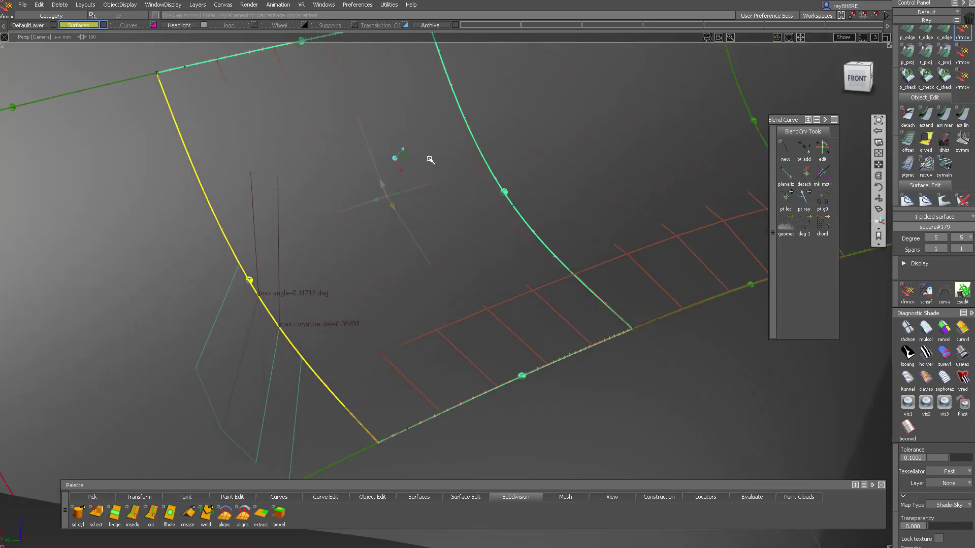
pyautogui.keyDown('alt'); pyautogui.keyDown('shift'); pyautogui.moveTo(428, 161); pyautogui.dragTo(473, 172); pyautogui.keyUp('shift'); pyautogui.keyUp('alt')
pyautogui.keyDown('alt'); pyautogui.keyDown('shift'); pyautogui.moveTo(444, 200); pyautogui.dragTo(417, 224, button='right'); pyautogui.keyUp('shift'); pyautogui.keyUp('alt')
pyautogui.keyDown('alt'); pyautogui.keyDown('shift'); pyautogui.moveTo(418, 224); pyautogui.dragTo(364, 279); pyautogui.keyUp('shift'); pyautogui.keyUp('alt')
pyautogui.keyDown('ctrl'); pyautogui.keyDown('shift'); pyautogui.moveTo(359, 260); pyautogui.dragTo(359, 152); pyautogui.keyUp('shift'); pyautogui.keyUp('ctrl')
pyautogui.keyDown('alt'); pyautogui.keyDown('shift'); pyautogui.moveTo(360, 165); pyautogui.dragTo(372, 201); pyautogui.keyUp('shift'); pyautogui.keyUp('alt')
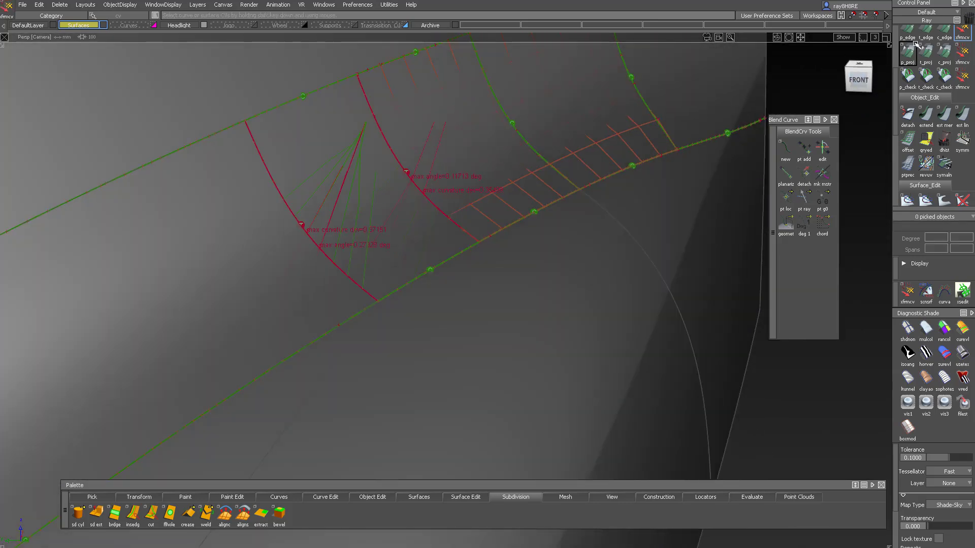
# - Align both seams of the short fillet segment beside the long front piece to their neighbours with G1 edge alignment and degree 5 explicit control
pyautogui.click(322, 230)
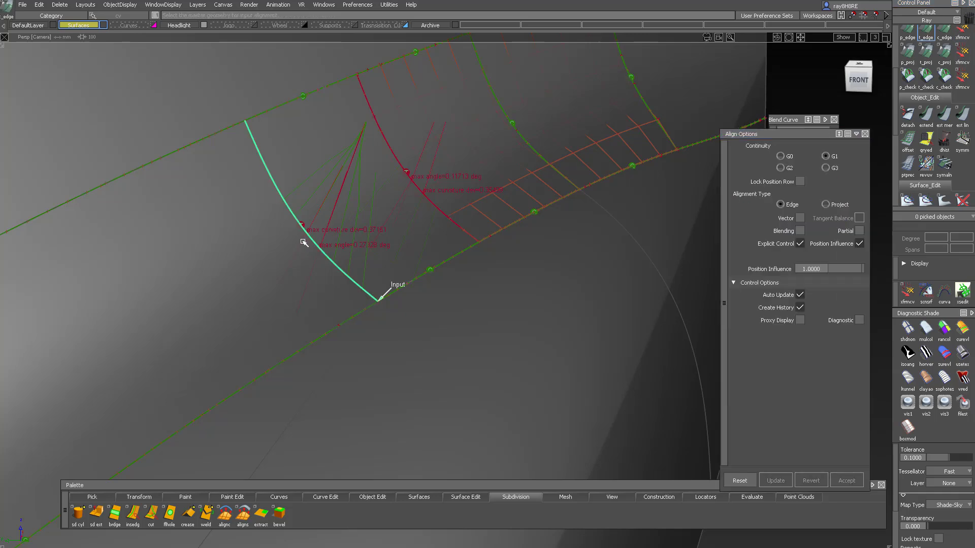
pyautogui.click(303, 243)
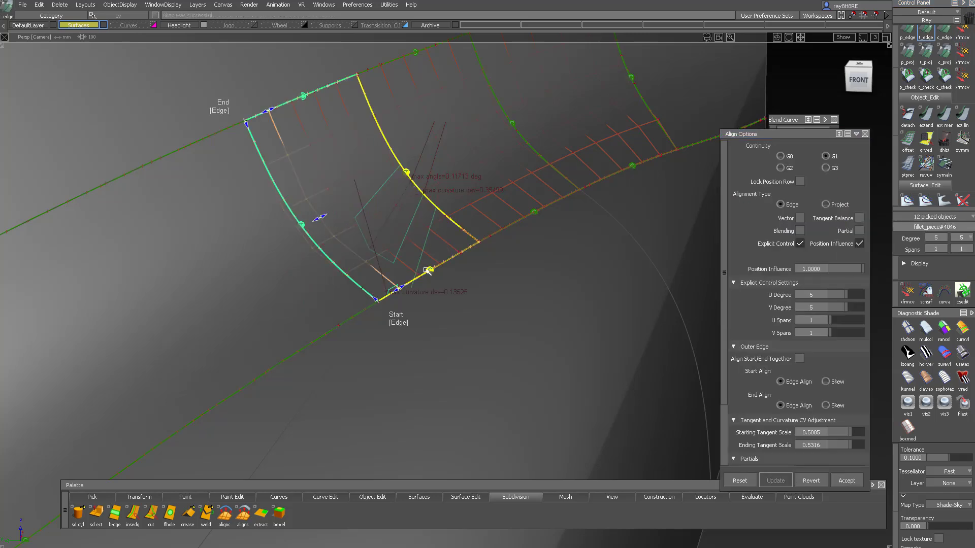
pyautogui.click(405, 171)
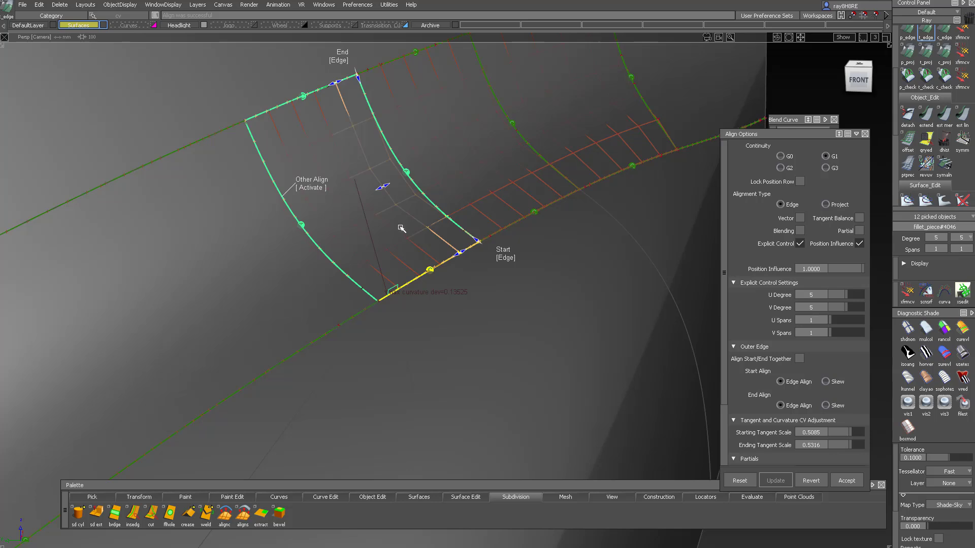
pyautogui.keyDown('alt'); pyautogui.keyDown('shift'); pyautogui.moveTo(400, 228); pyautogui.dragTo(403, 212); pyautogui.keyUp('shift'); pyautogui.keyUp('alt')
pyautogui.keyDown('alt'); pyautogui.keyDown('shift'); pyautogui.moveTo(402, 212); pyautogui.dragTo(429, 211, button='right'); pyautogui.keyUp('shift'); pyautogui.keyUp('alt')
pyautogui.moveTo(328, 239)
pyautogui.keyDown('alt'); pyautogui.keyDown('shift'); pyautogui.mouseDown()
pyautogui.moveTo(288, 250)
pyautogui.moveTo(316, 251)
pyautogui.moveTo(284, 216)
pyautogui.moveTo(309, 239)
pyautogui.moveTo(327, 232)
pyautogui.mouseUp(); pyautogui.keyUp('shift'); pyautogui.keyUp('alt')
pyautogui.click(303, 241)
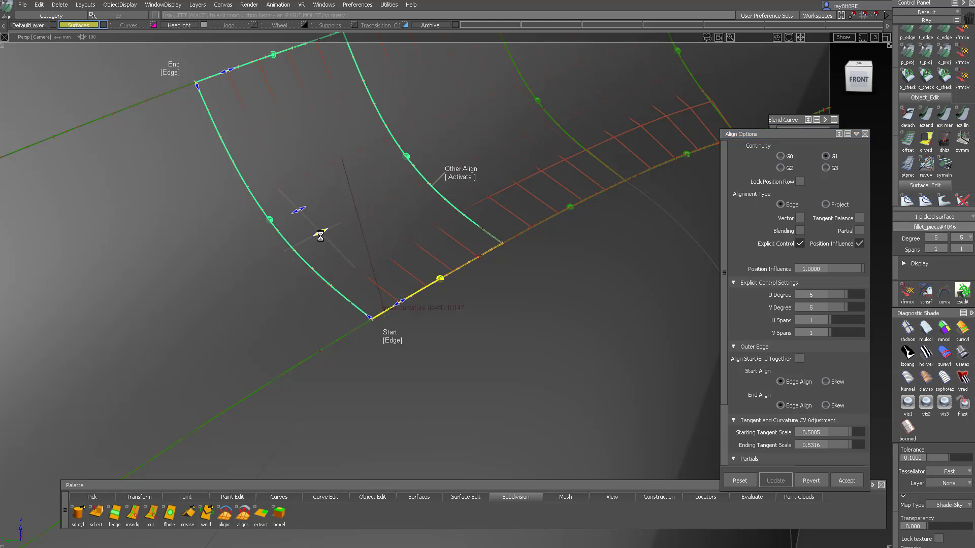
pyautogui.keyDown('ctrl'); pyautogui.keyDown('shift'); pyautogui.moveTo(317, 403); pyautogui.dragTo(328, 337); pyautogui.keyUp('shift'); pyautogui.keyUp('ctrl')
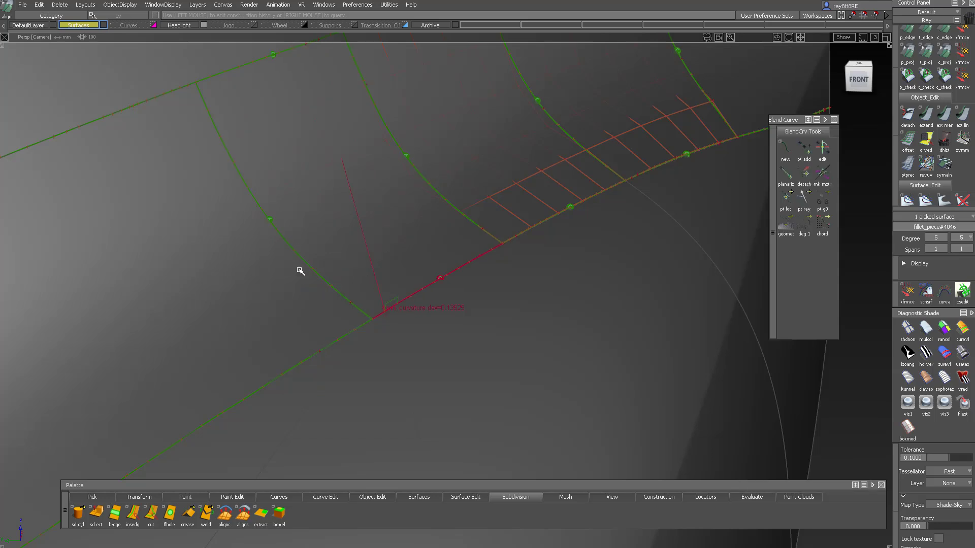
# - Select the long front fillet segment and adjust its control vertices near the seam with the short segment
pyautogui.keyDown('ctrl'); pyautogui.keyDown('shift'); pyautogui.moveTo(331, 265); pyautogui.dragTo(265, 269); pyautogui.keyUp('shift'); pyautogui.keyUp('ctrl')
pyautogui.click(259, 287)
pyautogui.keyDown('ctrl'); pyautogui.keyDown('shift'); pyautogui.moveTo(248, 350); pyautogui.dragTo(219, 287); pyautogui.keyUp('shift'); pyautogui.keyUp('ctrl')
pyautogui.keyDown('ctrl'); pyautogui.keyDown('shift'); pyautogui.moveTo(217, 284); pyautogui.dragTo(273, 294); pyautogui.keyUp('shift'); pyautogui.keyUp('ctrl')
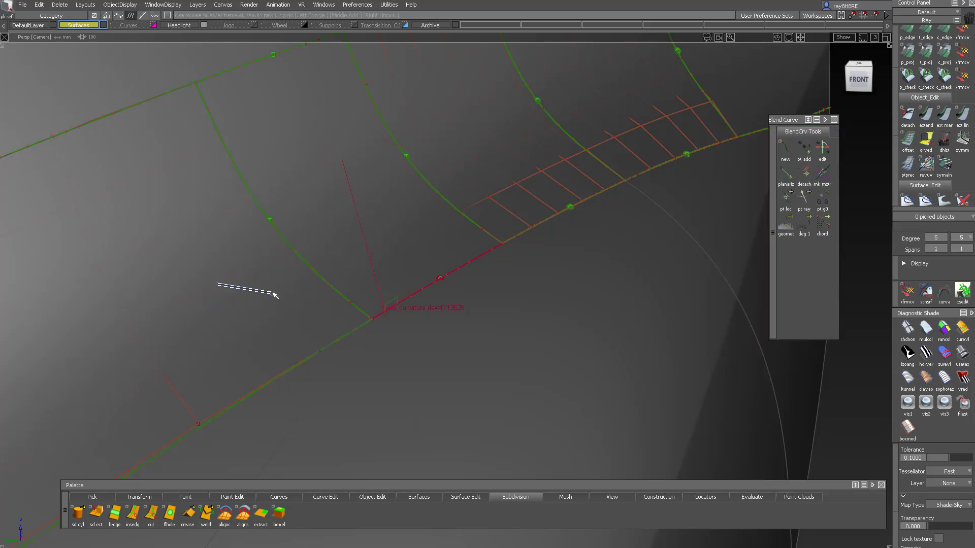
pyautogui.click(284, 250)
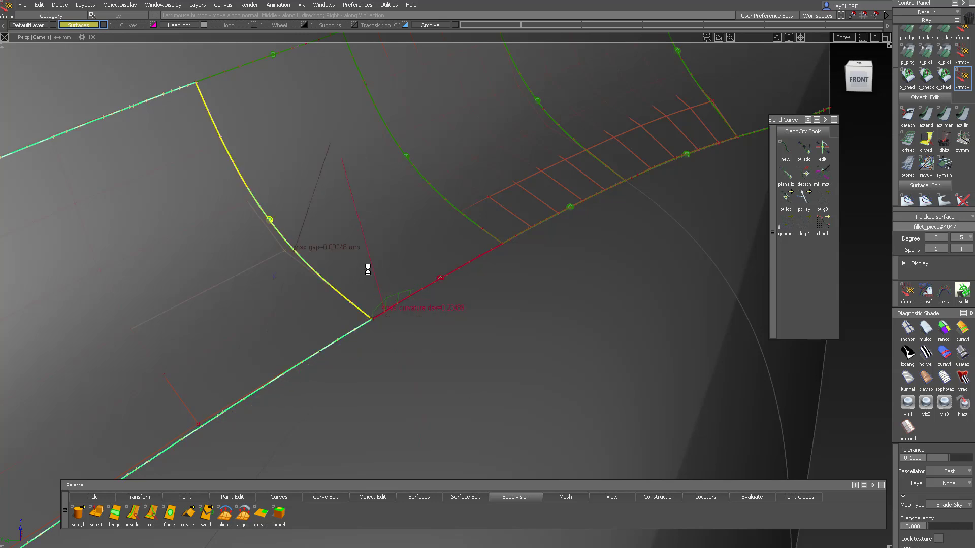
pyautogui.moveTo(365, 276)
pyautogui.keyDown('alt'); pyautogui.keyDown('shift'); pyautogui.mouseDown()
pyautogui.moveTo(289, 284)
pyautogui.moveTo(222, 213)
pyautogui.moveTo(288, 224)
pyautogui.moveTo(163, 335)
pyautogui.moveTo(44, 348)
pyautogui.moveTo(342, 303)
pyautogui.moveTo(348, 215)
pyautogui.mouseUp(); pyautogui.keyUp('shift'); pyautogui.keyUp('alt')
pyautogui.moveTo(348, 219)
pyautogui.keyDown('alt'); pyautogui.keyDown('shift'); pyautogui.mouseDown()
pyautogui.moveTo(426, 200)
pyautogui.moveTo(359, 211)
pyautogui.moveTo(285, 152)
pyautogui.mouseUp(); pyautogui.keyUp('shift'); pyautogui.keyUp('alt')
# - Hide the continuity checks and edge lines and inspect the shaded fillet from several angles
pyautogui.moveTo(209, 99); pyautogui.dragTo(505, 370)
pyautogui.keyDown('ctrl'); pyautogui.keyDown('shift'); pyautogui.moveTo(482, 300); pyautogui.dragTo(486, 182); pyautogui.keyUp('shift'); pyautogui.keyUp('ctrl')
pyautogui.keyDown('ctrl'); pyautogui.keyDown('shift'); pyautogui.moveTo(482, 175); pyautogui.dragTo(425, 108, button='right'); pyautogui.keyUp('shift'); pyautogui.keyUp('ctrl')
pyautogui.keyDown('alt'); pyautogui.keyDown('shift'); pyautogui.moveTo(426, 114); pyautogui.dragTo(355, 281); pyautogui.keyUp('shift'); pyautogui.keyUp('alt')
pyautogui.keyDown('ctrl'); pyautogui.keyDown('shift'); pyautogui.moveTo(355, 281); pyautogui.dragTo(354, 203, button='right'); pyautogui.keyUp('shift'); pyautogui.keyUp('ctrl')
pyautogui.keyDown('alt'); pyautogui.keyDown('shift'); pyautogui.moveTo(353, 204); pyautogui.dragTo(355, 304); pyautogui.keyUp('shift'); pyautogui.keyUp('alt')
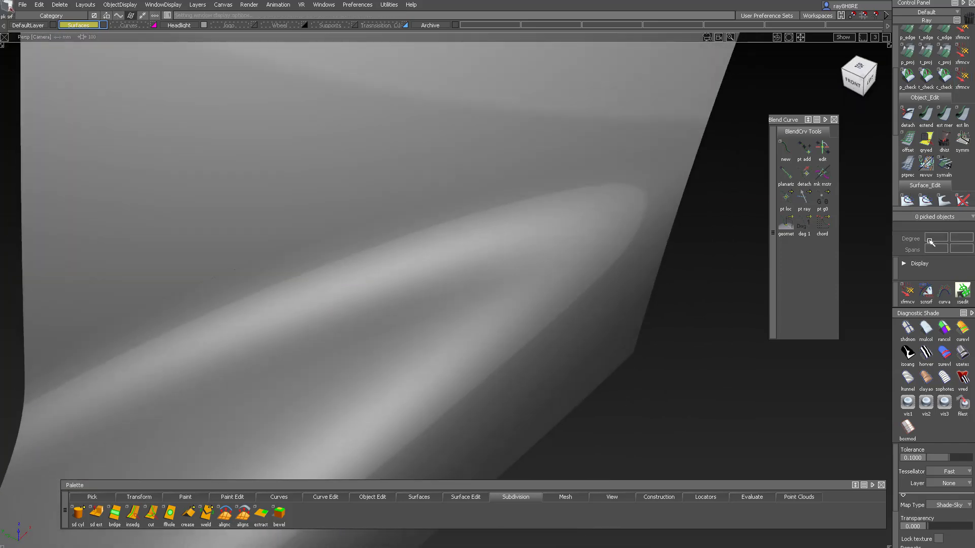
# - Inspect the fillet's highlight flow with horizontal black-and-white zebra shading at a tolerance of 0.001
pyautogui.click(926, 351)
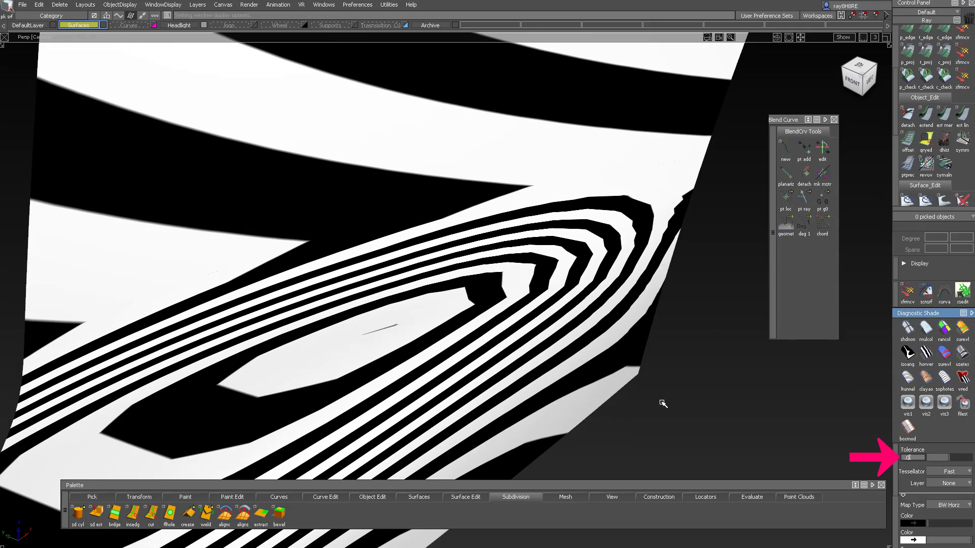
pyautogui.press('Return')
pyautogui.keyDown('alt'); pyautogui.keyDown('shift'); pyautogui.moveTo(462, 266); pyautogui.dragTo(386, 244, button='right'); pyautogui.keyUp('shift'); pyautogui.keyUp('alt')
pyautogui.keyDown('alt'); pyautogui.keyDown('shift'); pyautogui.moveTo(386, 243); pyautogui.dragTo(399, 260); pyautogui.keyUp('shift'); pyautogui.keyUp('alt')
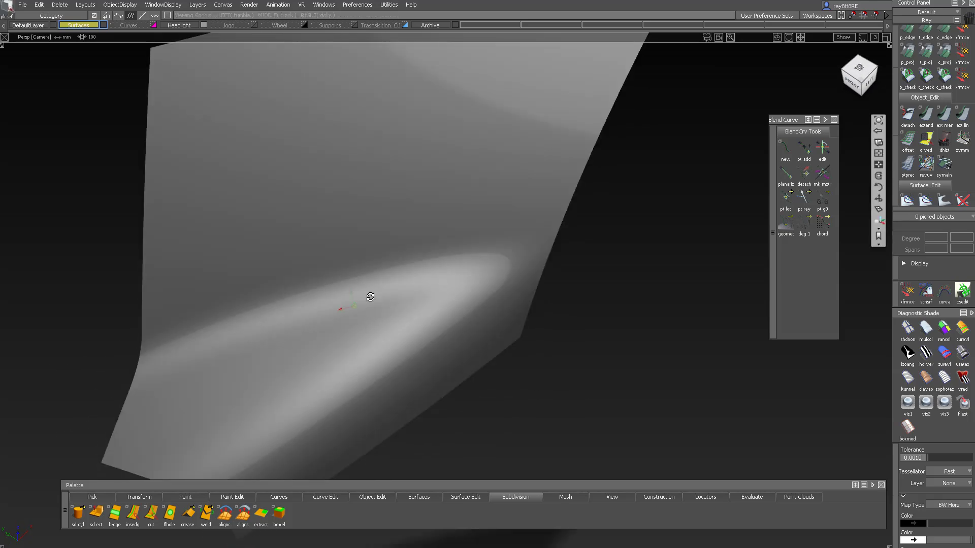
# - Bring the surrounding bodywork back into view and delete the leftover curve at the corner of the front opening
pyautogui.keyDown('alt'); pyautogui.keyDown('shift'); pyautogui.moveTo(370, 298); pyautogui.dragTo(376, 219); pyautogui.keyUp('shift'); pyautogui.keyUp('alt')
pyautogui.hotkey('alt', 'v')
pyautogui.keyDown('alt'); pyautogui.keyDown('shift'); pyautogui.moveTo(375, 218); pyautogui.dragTo(223, 219, button='right'); pyautogui.keyUp('shift'); pyautogui.keyUp('alt')
pyautogui.moveTo(224, 219)
pyautogui.keyDown('alt'); pyautogui.keyDown('shift'); pyautogui.mouseDown()
pyautogui.moveTo(220, 242)
pyautogui.moveTo(409, 246)
pyautogui.moveTo(336, 308)
pyautogui.moveTo(303, 246)
pyautogui.moveTo(374, 165)
pyautogui.mouseUp(); pyautogui.keyUp('shift'); pyautogui.keyUp('alt')
pyautogui.moveTo(261, 196); pyautogui.dragTo(458, 420)
pyautogui.keyDown('alt'); pyautogui.keyDown('shift'); pyautogui.moveTo(256, 373); pyautogui.dragTo(298, 325, button='right'); pyautogui.keyUp('shift'); pyautogui.keyUp('alt')
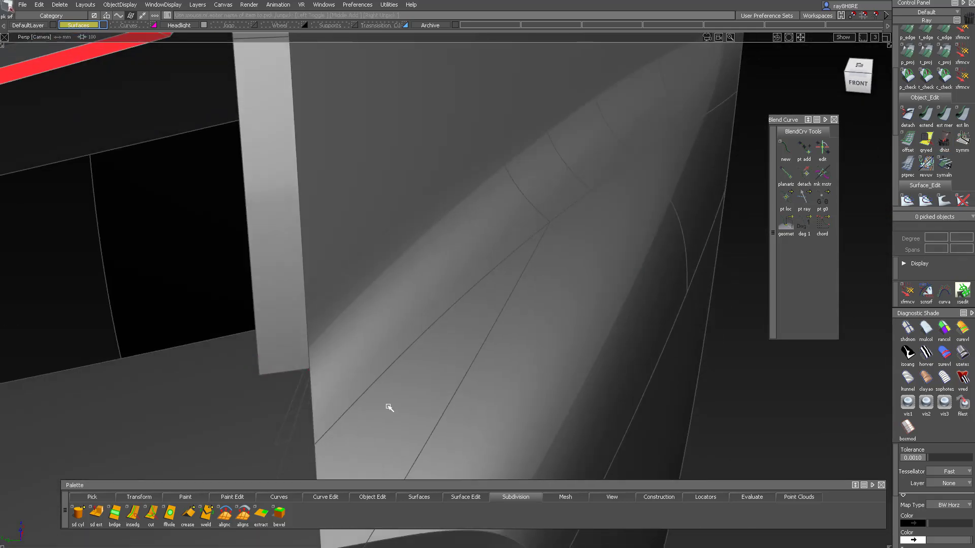
pyautogui.keyDown('alt'); pyautogui.keyDown('shift'); pyautogui.moveTo(298, 326); pyautogui.dragTo(387, 387); pyautogui.keyUp('shift'); pyautogui.keyUp('alt')
pyautogui.keyDown('alt'); pyautogui.keyDown('shift'); pyautogui.moveTo(387, 388); pyautogui.dragTo(301, 368, button='right'); pyautogui.keyUp('shift'); pyautogui.keyUp('alt')
pyautogui.press('Delete')
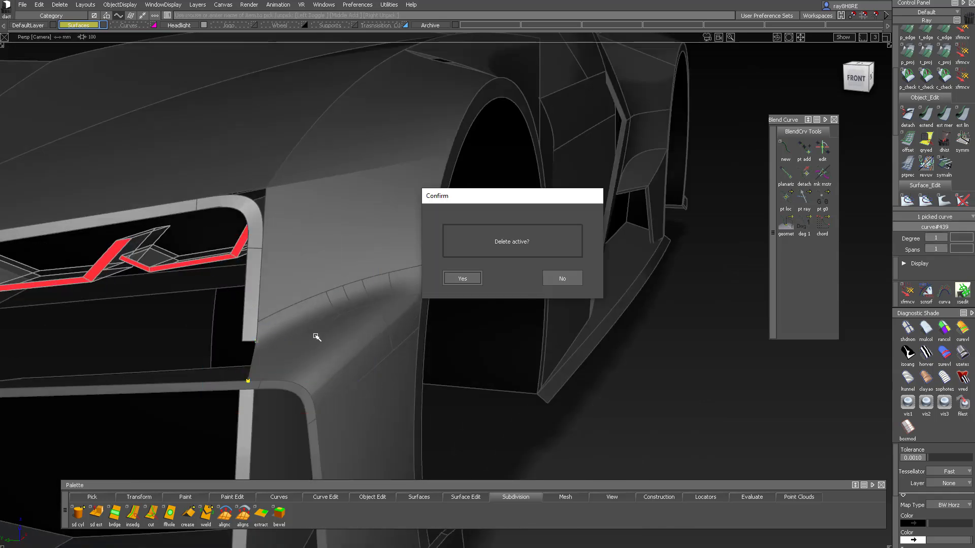
pyautogui.press('Return')
# - Trim the opening's vertical strip level with the upper panel's lower corner in the front view and delete the cutting curve
pyautogui.moveTo(285, 354)
pyautogui.keyDown('alt'); pyautogui.keyDown('shift'); pyautogui.mouseDown()
pyautogui.moveTo(365, 359)
pyautogui.moveTo(281, 364)
pyautogui.mouseUp(); pyautogui.keyUp('shift'); pyautogui.keyUp('alt')
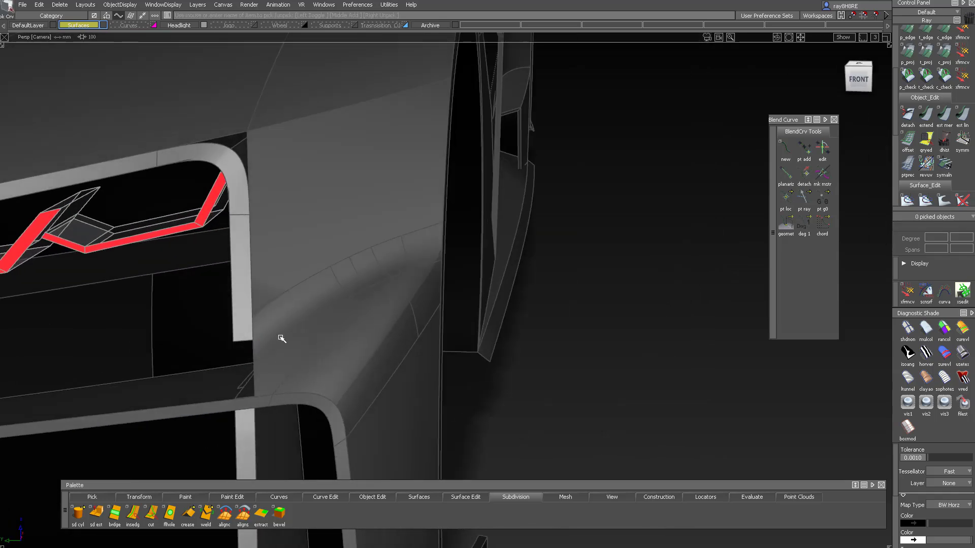
pyautogui.click(270, 375)
pyautogui.keyDown('alt'); pyautogui.keyDown('shift'); pyautogui.moveTo(270, 372); pyautogui.dragTo(284, 358, button='right'); pyautogui.keyUp('shift'); pyautogui.keyUp('alt')
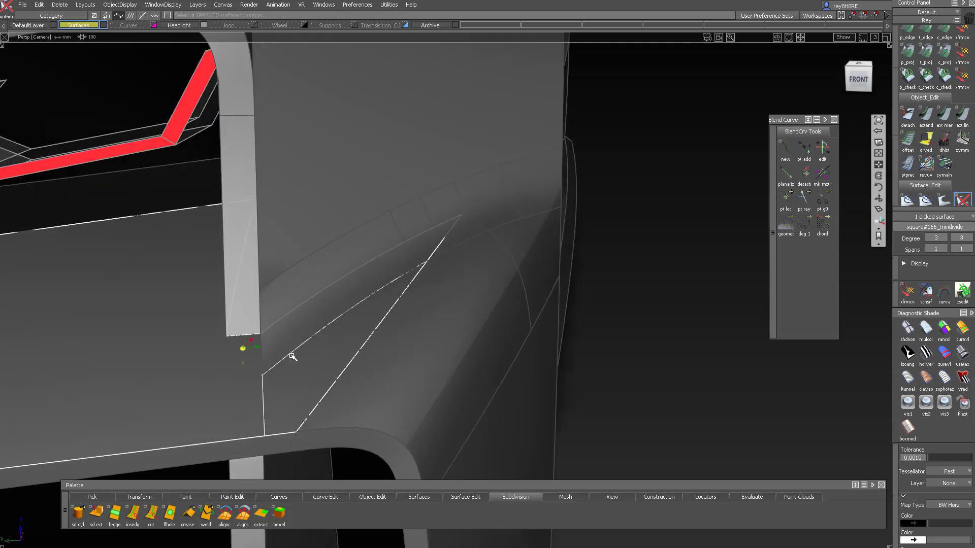
pyautogui.keyDown('alt'); pyautogui.keyDown('shift'); pyautogui.moveTo(283, 359); pyautogui.dragTo(313, 419); pyautogui.keyUp('shift'); pyautogui.keyUp('alt')
pyautogui.keyDown('ctrl'); pyautogui.keyDown('shift'); pyautogui.moveTo(312, 419); pyautogui.dragTo(291, 240); pyautogui.keyUp('shift'); pyautogui.keyUp('ctrl')
pyautogui.moveTo(303, 344)
pyautogui.keyDown('alt'); pyautogui.keyDown('shift'); pyautogui.mouseDown()
pyautogui.moveTo(312, 364)
pyautogui.moveTo(243, 384)
pyautogui.mouseUp(); pyautogui.keyUp('shift'); pyautogui.keyUp('alt')
pyautogui.keyDown('alt'); pyautogui.keyDown('shift'); pyautogui.moveTo(225, 319); pyautogui.dragTo(230, 293); pyautogui.keyUp('shift'); pyautogui.keyUp('alt')
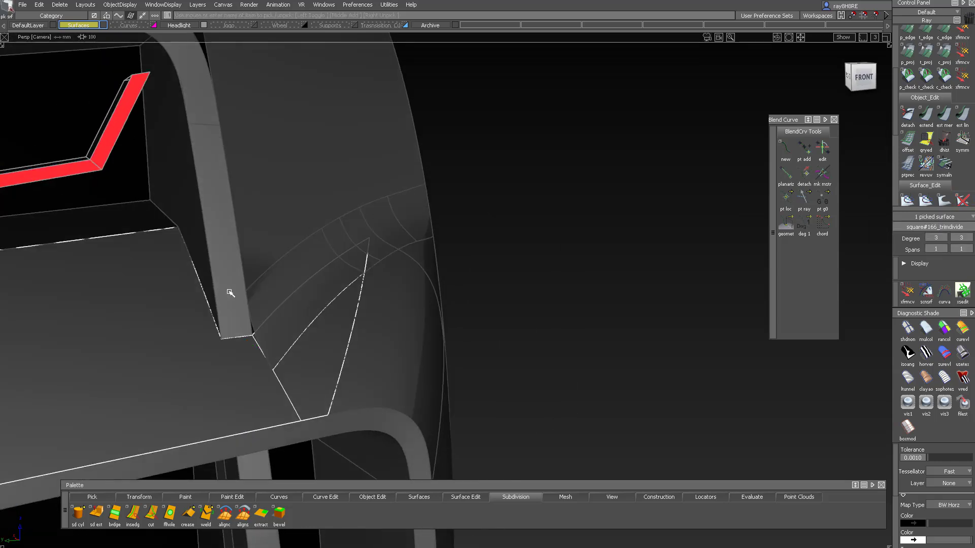
pyautogui.click(863, 77)
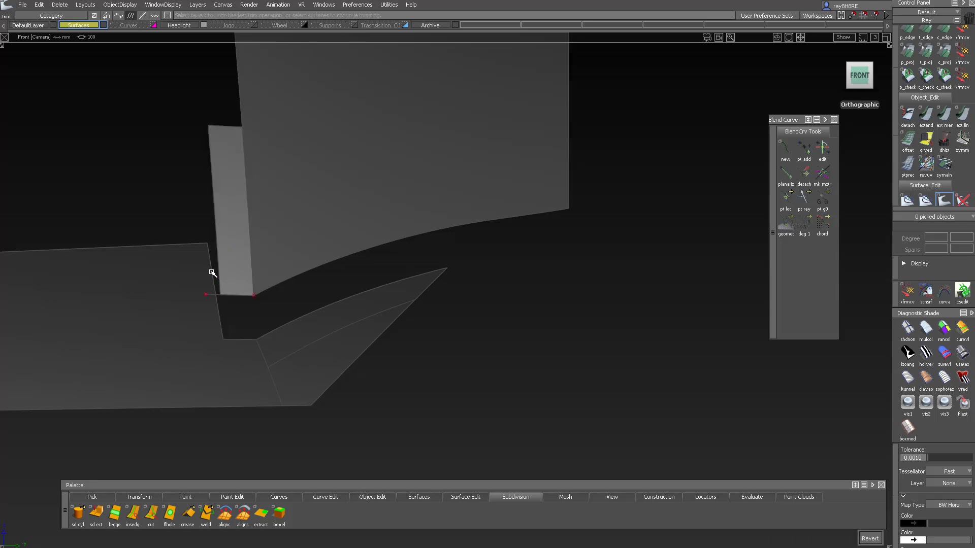
pyautogui.press('Delete')
pyautogui.press('Return')
# - Show the bodywork again, then isolate and untrim the lower shelf surface below the vertical strip
pyautogui.keyDown('alt'); pyautogui.keyDown('shift'); pyautogui.moveTo(303, 326); pyautogui.dragTo(335, 298); pyautogui.keyUp('shift'); pyautogui.keyUp('alt')
pyautogui.hotkey('alt', 'v')
pyautogui.keyDown('alt'); pyautogui.keyDown('shift'); pyautogui.moveTo(226, 291); pyautogui.dragTo(162, 249); pyautogui.keyUp('shift'); pyautogui.keyUp('alt')
pyautogui.click(161, 249)
pyautogui.click(204, 381)
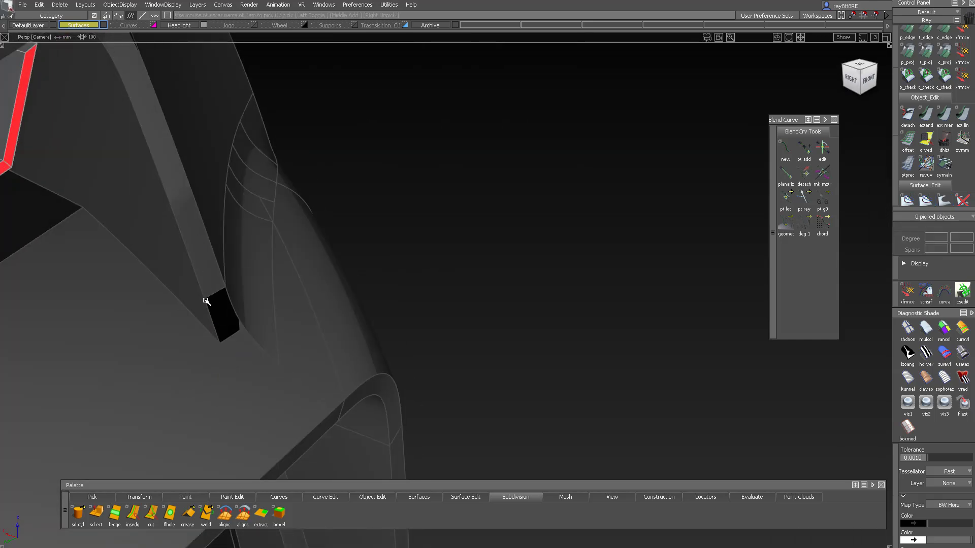
pyautogui.keyDown('alt'); pyautogui.keyDown('shift'); pyautogui.moveTo(208, 303); pyautogui.dragTo(165, 383); pyautogui.keyUp('shift'); pyautogui.keyUp('alt')
pyautogui.click(164, 383)
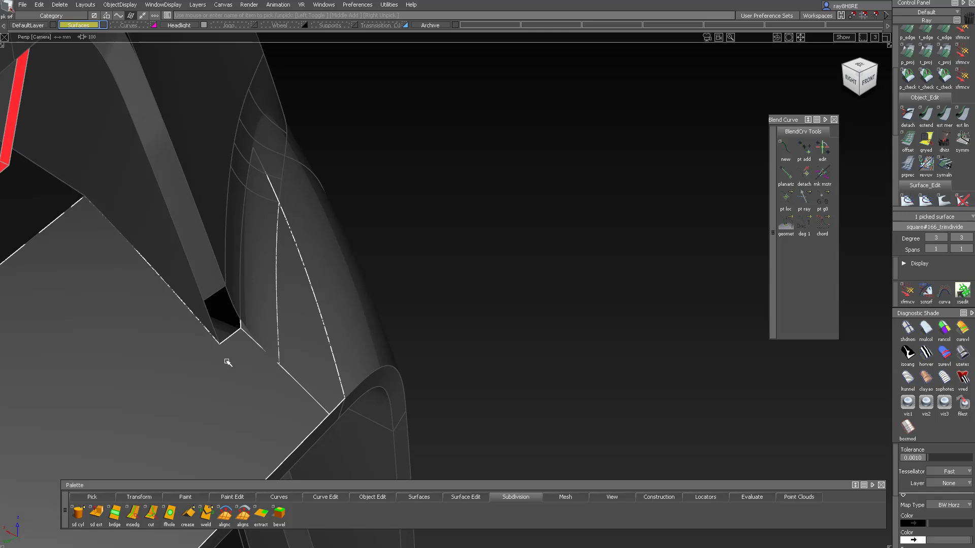
pyautogui.hotkey('alt', 'h')
pyautogui.press('u')
pyautogui.click(200, 399)
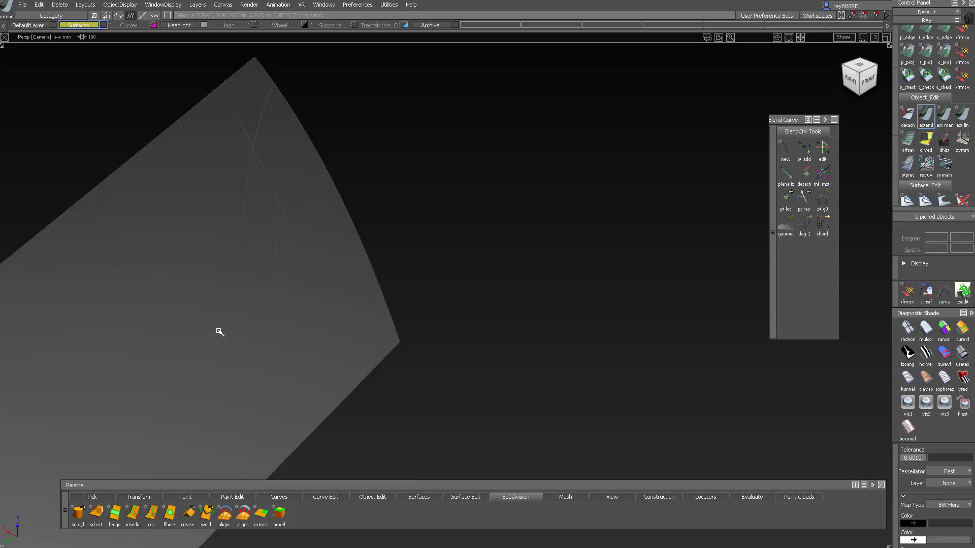
# - Project the surrounding edges onto the untrimmed shelf surface from above and trim it, keeping the regions inside the opening
pyautogui.hotkey('alt', 'v')
pyautogui.keyDown('alt'); pyautogui.keyDown('shift'); pyautogui.moveTo(250, 405); pyautogui.dragTo(288, 366); pyautogui.keyUp('shift'); pyautogui.keyUp('alt')
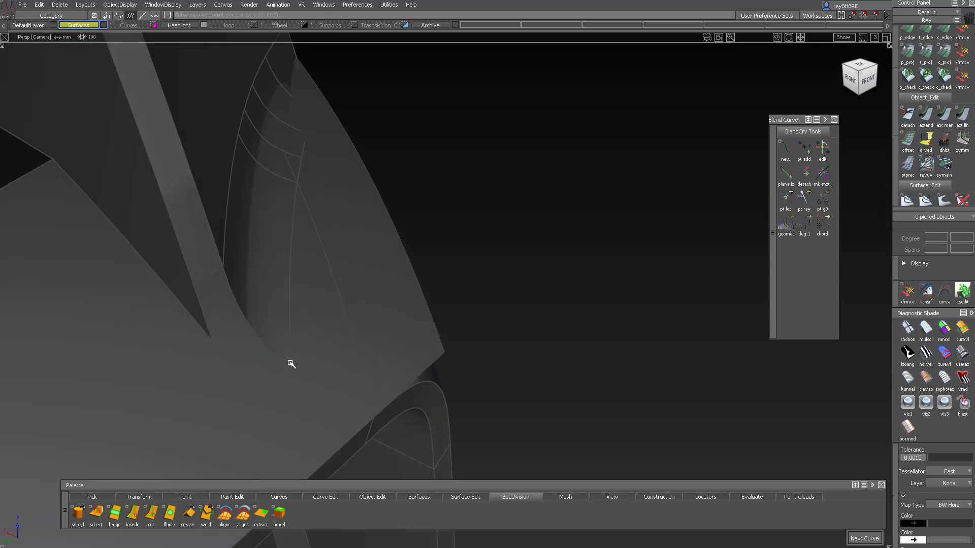
pyautogui.click(859, 65)
pyautogui.click(202, 405)
pyautogui.keyDown('alt'); pyautogui.keyDown('shift'); pyautogui.moveTo(193, 408); pyautogui.dragTo(204, 361); pyautogui.keyUp('shift'); pyautogui.keyUp('alt')
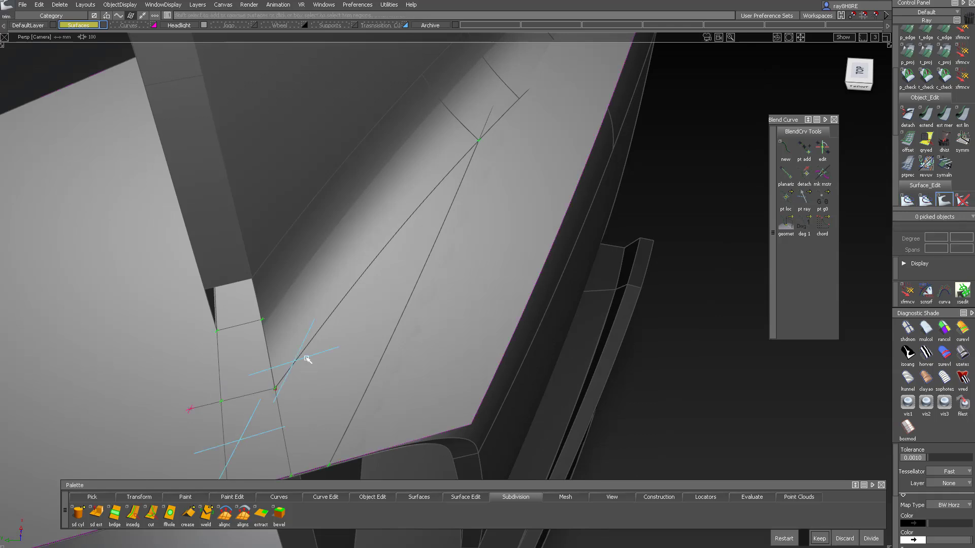
pyautogui.click(822, 539)
# - Isolate the vertical strip and trimmed shelf surface and bridge the gap at the strip's lower end with a blend surface
pyautogui.keyDown('alt'); pyautogui.keyDown('shift'); pyautogui.moveTo(243, 396); pyautogui.dragTo(237, 320); pyautogui.keyUp('shift'); pyautogui.keyUp('alt')
pyautogui.click(238, 291)
pyautogui.click(254, 377)
pyautogui.hotkey('alt', 'h')
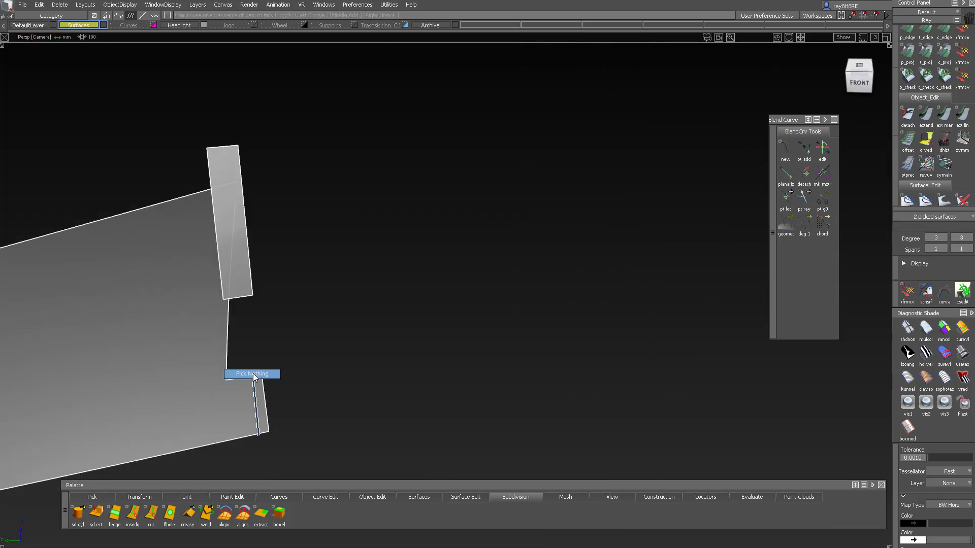
pyautogui.keyDown('alt'); pyautogui.keyDown('shift'); pyautogui.moveTo(243, 378); pyautogui.dragTo(286, 350); pyautogui.keyUp('shift'); pyautogui.keyUp('alt')
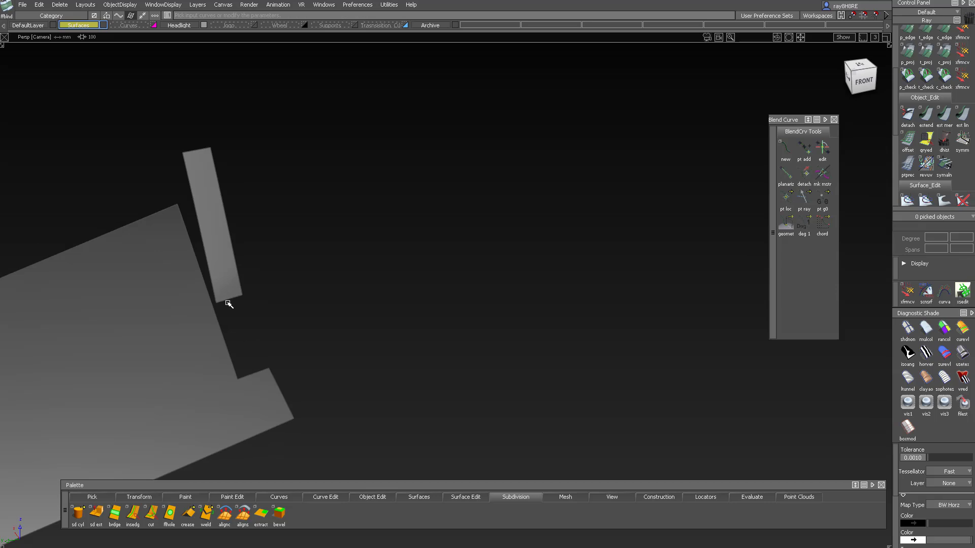
pyautogui.keyDown('alt'); pyautogui.keyDown('shift'); pyautogui.moveTo(184, 367); pyautogui.dragTo(296, 239); pyautogui.keyUp('shift'); pyautogui.keyUp('alt')
pyautogui.hotkey('alt', 'v')
# - Extend the inner side wall behind the vertical strip downward until it passes beyond the shelf surface
pyautogui.click(457, 37)
pyautogui.keyDown('alt'); pyautogui.keyDown('shift'); pyautogui.moveTo(335, 274); pyautogui.dragTo(184, 314); pyautogui.keyUp('shift'); pyautogui.keyUp('alt')
pyautogui.keyDown('alt'); pyautogui.keyDown('shift'); pyautogui.moveTo(254, 309); pyautogui.dragTo(317, 198); pyautogui.keyUp('shift'); pyautogui.keyUp('alt')
pyautogui.click(261, 303)
pyautogui.press('Return')
pyautogui.press('e')
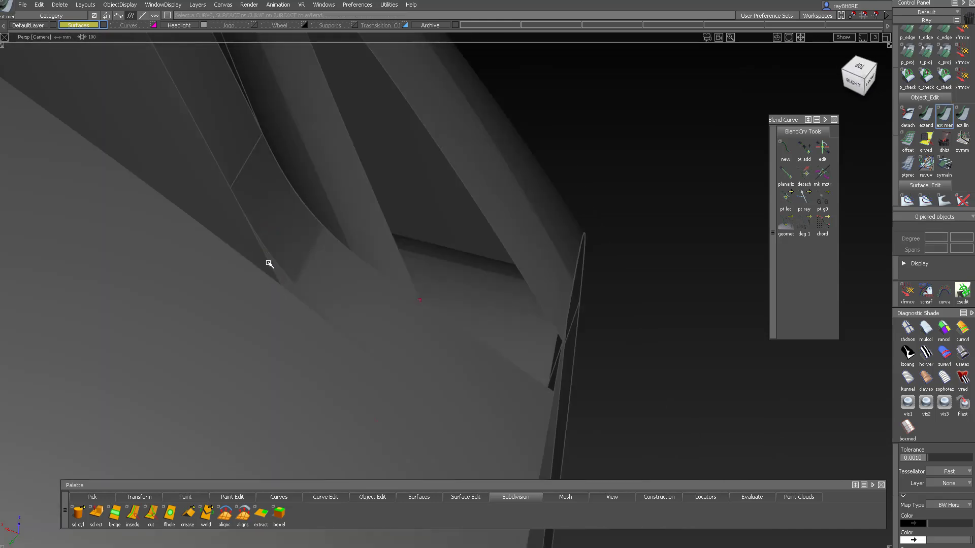
pyautogui.moveTo(270, 264); pyautogui.dragTo(539, 392)
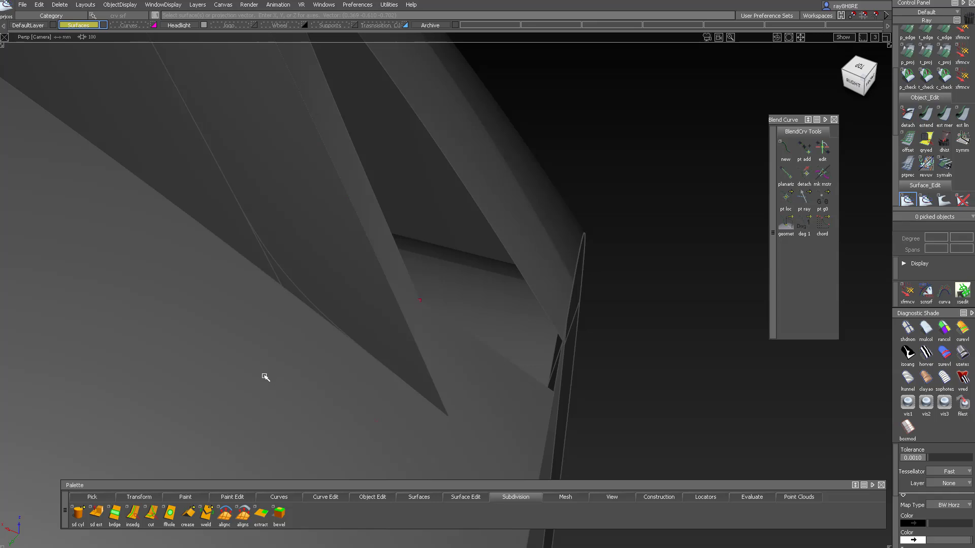
# - Trim the extended side wall back to its intersection with the surrounding opening surfaces and show the bodywork again
pyautogui.press('t')
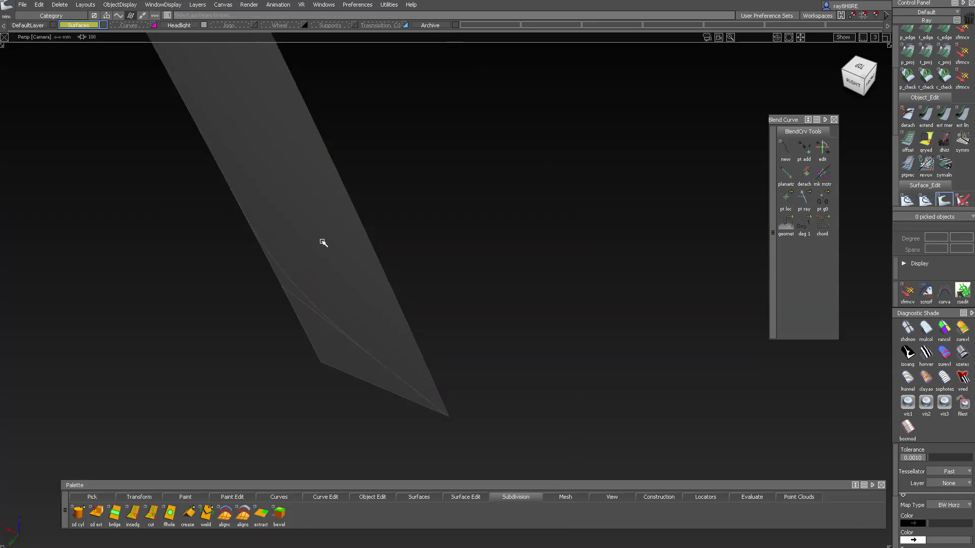
pyautogui.click(813, 536)
pyautogui.hotkey('alt', 'v')
pyautogui.keyDown('alt'); pyautogui.keyDown('shift'); pyautogui.moveTo(309, 252); pyautogui.dragTo(364, 185); pyautogui.keyUp('shift'); pyautogui.keyUp('alt')
pyautogui.keyDown('ctrl'); pyautogui.keyDown('shift'); pyautogui.moveTo(364, 186); pyautogui.dragTo(377, 349); pyautogui.keyUp('shift'); pyautogui.keyUp('ctrl')
pyautogui.keyDown('alt'); pyautogui.keyDown('shift'); pyautogui.moveTo(364, 207); pyautogui.dragTo(157, 217, button='right'); pyautogui.keyUp('shift'); pyautogui.keyUp('alt')
pyautogui.keyDown('alt'); pyautogui.keyDown('shift'); pyautogui.moveTo(157, 218); pyautogui.dragTo(283, 163); pyautogui.keyUp('shift'); pyautogui.keyUp('alt')
# - Isolate the lower shelf surface, clean up its trim against the opening's edges and show the bodywork again
pyautogui.click(192, 337)
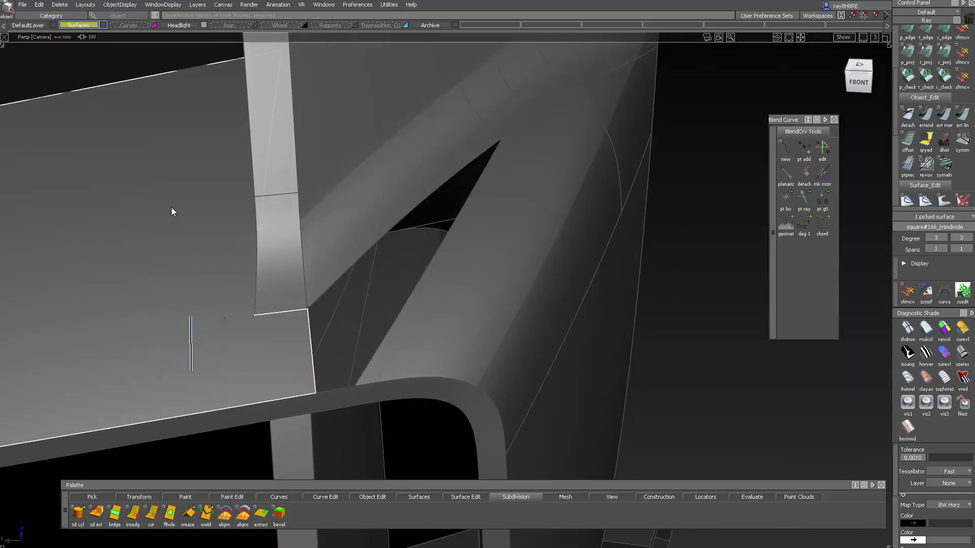
pyautogui.keyDown('alt'); pyautogui.keyDown('shift'); pyautogui.moveTo(192, 337); pyautogui.dragTo(167, 309); pyautogui.keyUp('shift'); pyautogui.keyUp('alt')
pyautogui.click(280, 379)
pyautogui.click(303, 327)
pyautogui.hotkey('alt', 'h')
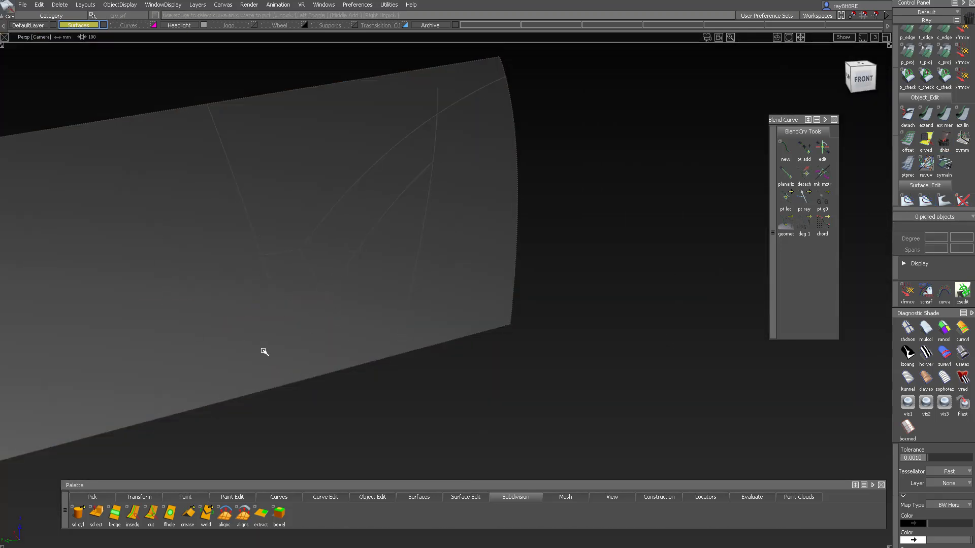
pyautogui.press('space')
pyautogui.click(521, 406)
pyautogui.hotkey('alt', 'h')
pyautogui.moveTo(521, 406)
pyautogui.keyDown('alt'); pyautogui.keyDown('shift'); pyautogui.mouseDown()
pyautogui.moveTo(513, 392)
pyautogui.moveTo(325, 284)
pyautogui.mouseUp(); pyautogui.keyUp('shift'); pyautogui.keyUp('alt')
pyautogui.keyDown('ctrl'); pyautogui.keyDown('shift'); pyautogui.moveTo(181, 198); pyautogui.dragTo(331, 319); pyautogui.keyUp('shift'); pyautogui.keyUp('ctrl')
pyautogui.keyDown('alt'); pyautogui.keyDown('shift'); pyautogui.moveTo(392, 329); pyautogui.dragTo(425, 251); pyautogui.keyUp('shift'); pyautogui.keyUp('alt')
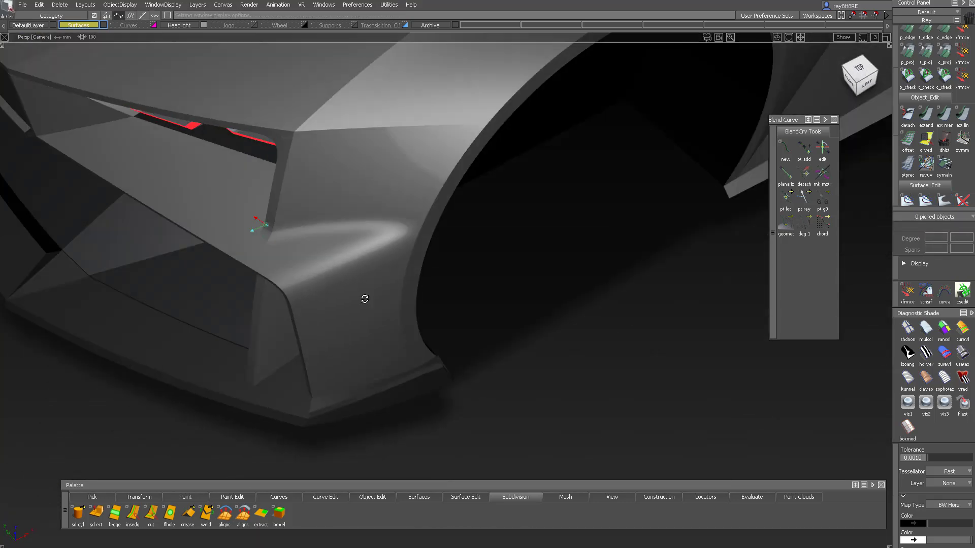
# - Align the edge of the fender patch beside the wheel arch to its neighbouring surface with G2 continuity
pyautogui.keyDown('alt'); pyautogui.keyDown('shift'); pyautogui.moveTo(425, 251); pyautogui.dragTo(339, 285, button='right'); pyautogui.keyUp('shift'); pyautogui.keyUp('alt')
pyautogui.keyDown('alt'); pyautogui.keyDown('shift'); pyautogui.moveTo(339, 286); pyautogui.dragTo(397, 339); pyautogui.keyUp('shift'); pyautogui.keyUp('alt')
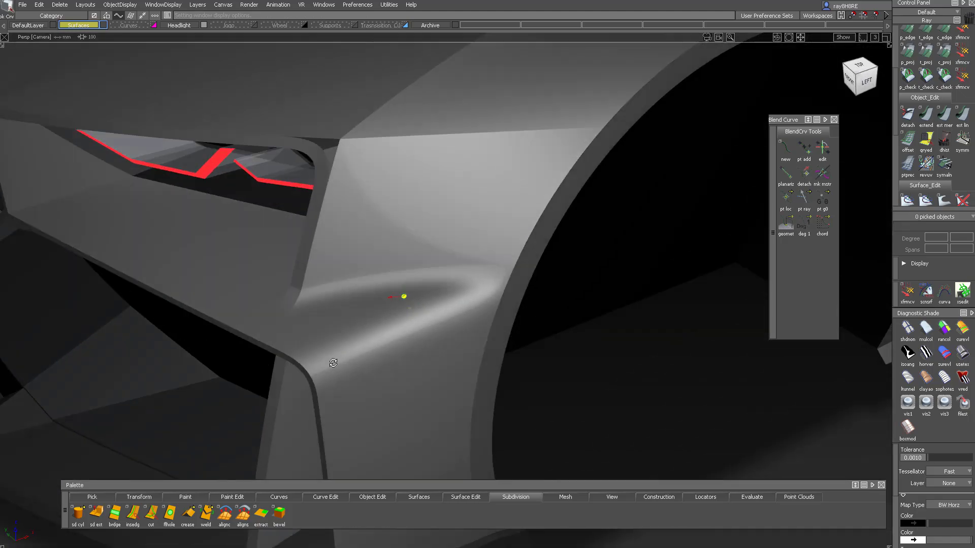
pyautogui.keyDown('alt'); pyautogui.keyDown('shift'); pyautogui.moveTo(479, 202); pyautogui.dragTo(409, 287); pyautogui.keyUp('shift'); pyautogui.keyUp('alt')
pyautogui.click(409, 287)
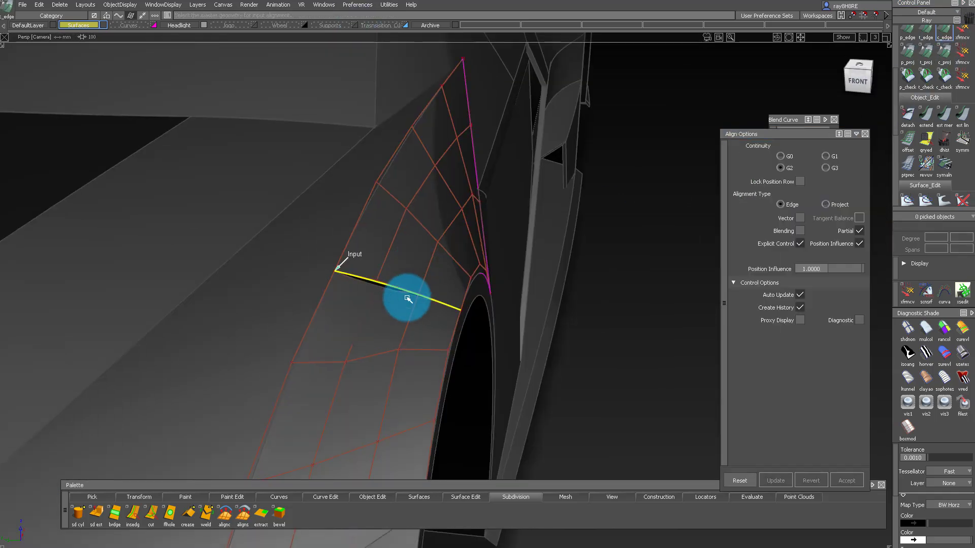
pyautogui.click(400, 300)
# - Fillet the upper and side inner walls of the headlight opening with a G2 chordal fillet of 50 mm
pyautogui.keyDown('alt'); pyautogui.keyDown('shift'); pyautogui.moveTo(462, 242); pyautogui.dragTo(341, 287); pyautogui.keyUp('shift'); pyautogui.keyUp('alt')
pyautogui.click(340, 287)
pyautogui.press('Delete')
pyautogui.keyDown('alt'); pyautogui.keyDown('shift'); pyautogui.moveTo(341, 286); pyautogui.dragTo(326, 284, button='right'); pyautogui.keyUp('shift'); pyautogui.keyUp('alt')
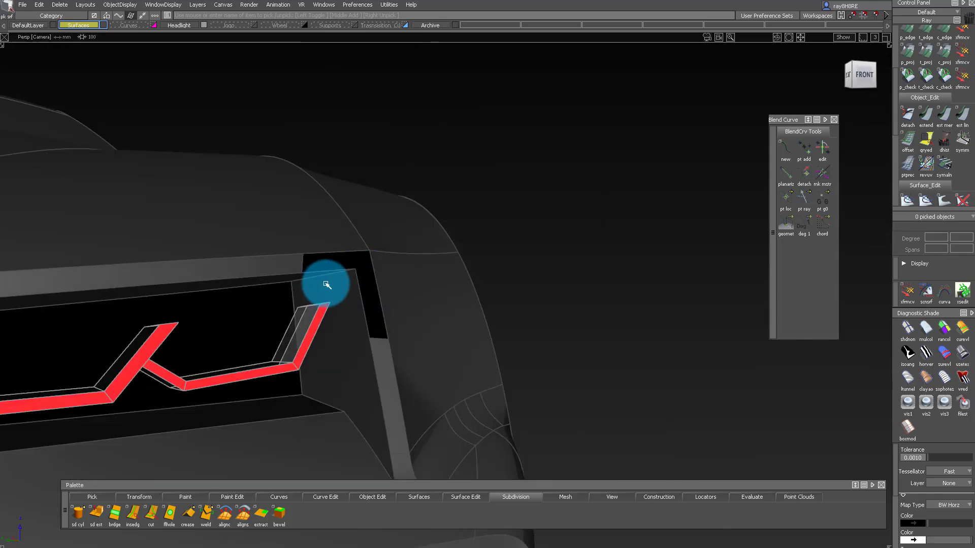
pyautogui.keyDown('alt'); pyautogui.keyDown('shift'); pyautogui.moveTo(326, 284); pyautogui.dragTo(304, 213); pyautogui.keyUp('shift'); pyautogui.keyUp('alt')
pyautogui.keyDown('ctrl'); pyautogui.keyDown('shift'); pyautogui.moveTo(304, 213); pyautogui.dragTo(293, 199, button='middle'); pyautogui.keyUp('shift'); pyautogui.keyUp('ctrl')
pyautogui.click(294, 198)
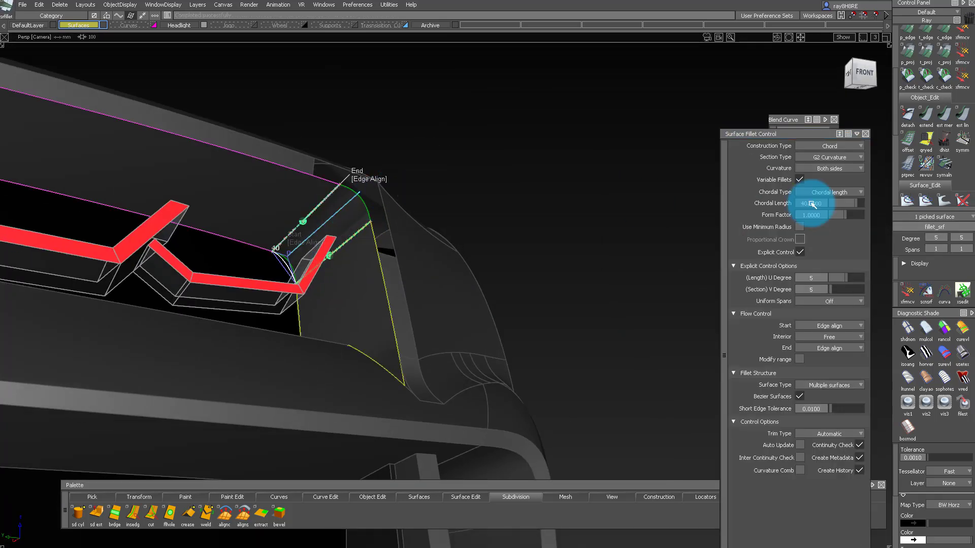
pyautogui.keyDown('alt'); pyautogui.keyDown('shift'); pyautogui.moveTo(714, 224); pyautogui.dragTo(686, 233); pyautogui.keyUp('shift'); pyautogui.keyUp('alt')
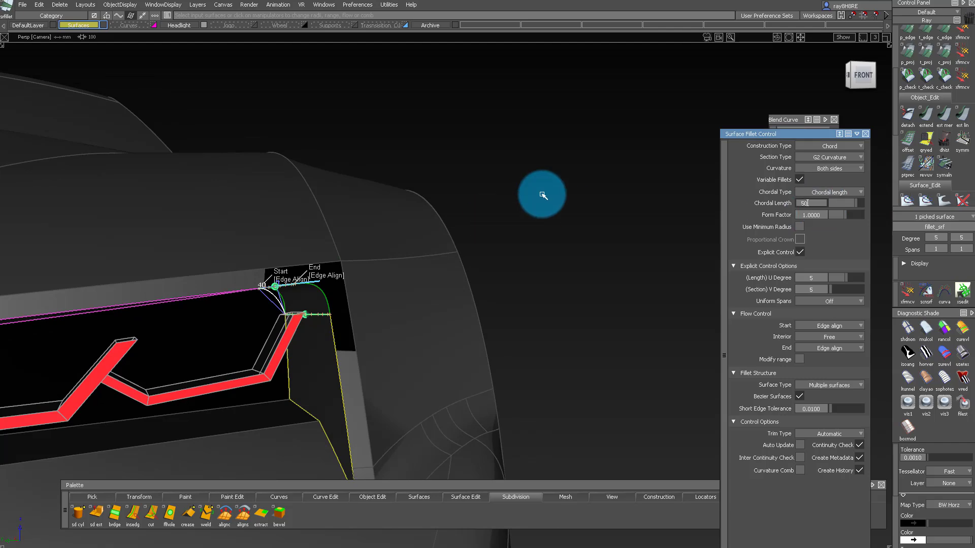
pyautogui.keyDown('ctrl'); pyautogui.keyDown('shift'); pyautogui.moveTo(427, 237); pyautogui.dragTo(324, 187, button='middle'); pyautogui.keyUp('shift'); pyautogui.keyUp('ctrl')
pyautogui.moveTo(324, 187)
pyautogui.keyDown('alt'); pyautogui.keyDown('shift'); pyautogui.mouseDown()
pyautogui.moveTo(315, 198)
pyautogui.moveTo(402, 285)
pyautogui.moveTo(257, 191)
pyautogui.moveTo(333, 195)
pyautogui.moveTo(413, 178)
pyautogui.moveTo(418, 218)
pyautogui.moveTo(497, 184)
pyautogui.moveTo(384, 184)
pyautogui.moveTo(422, 163)
pyautogui.mouseUp(); pyautogui.keyUp('shift'); pyautogui.keyUp('alt')
# - Draw a straight line outward from the panel corner in the top view and trim the fender surface with it
pyautogui.keyDown('ctrl'); pyautogui.keyDown('shift'); pyautogui.moveTo(422, 163); pyautogui.dragTo(701, 125, button='middle'); pyautogui.keyUp('shift'); pyautogui.keyUp('ctrl')
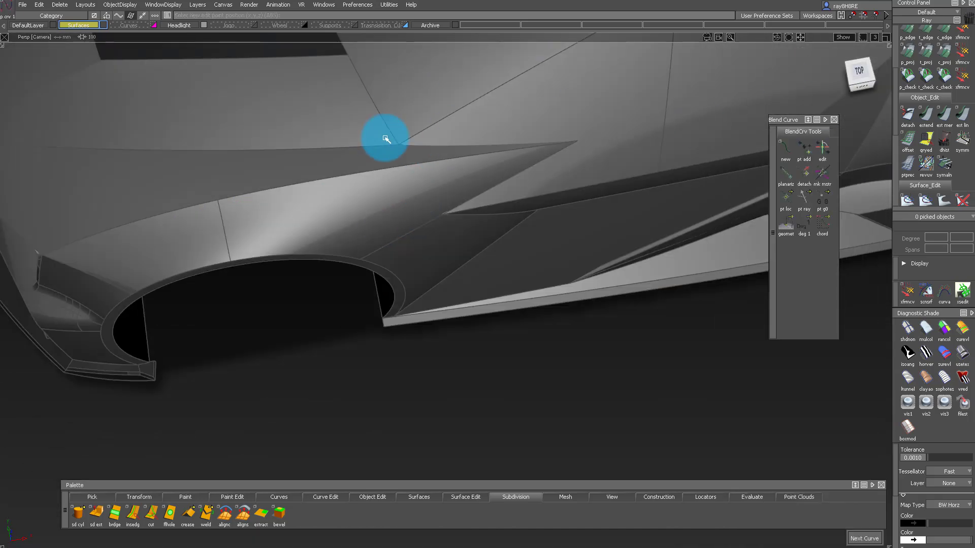
pyautogui.click(863, 77)
pyautogui.rightClick(406, 290)
pyautogui.keyDown('ctrl'); pyautogui.keyDown('shift'); pyautogui.moveTo(382, 354); pyautogui.dragTo(339, 255); pyautogui.keyUp('shift'); pyautogui.keyUp('ctrl')
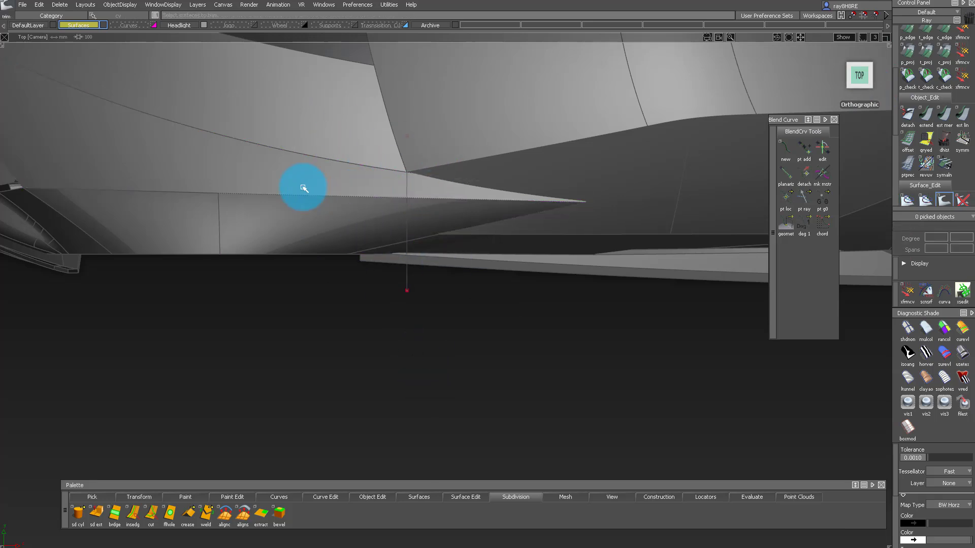
pyautogui.keyDown('alt'); pyautogui.keyDown('shift'); pyautogui.moveTo(498, 279); pyautogui.dragTo(761, 51); pyautogui.keyUp('shift'); pyautogui.keyUp('alt')
pyautogui.keyDown('alt'); pyautogui.keyDown('shift'); pyautogui.moveTo(210, 277); pyautogui.dragTo(336, 231, button='middle'); pyautogui.keyUp('shift'); pyautogui.keyUp('alt')
pyautogui.keyDown('alt'); pyautogui.keyDown('shift'); pyautogui.moveTo(336, 231); pyautogui.dragTo(895, 86, button='right'); pyautogui.keyUp('shift'); pyautogui.keyUp('alt')
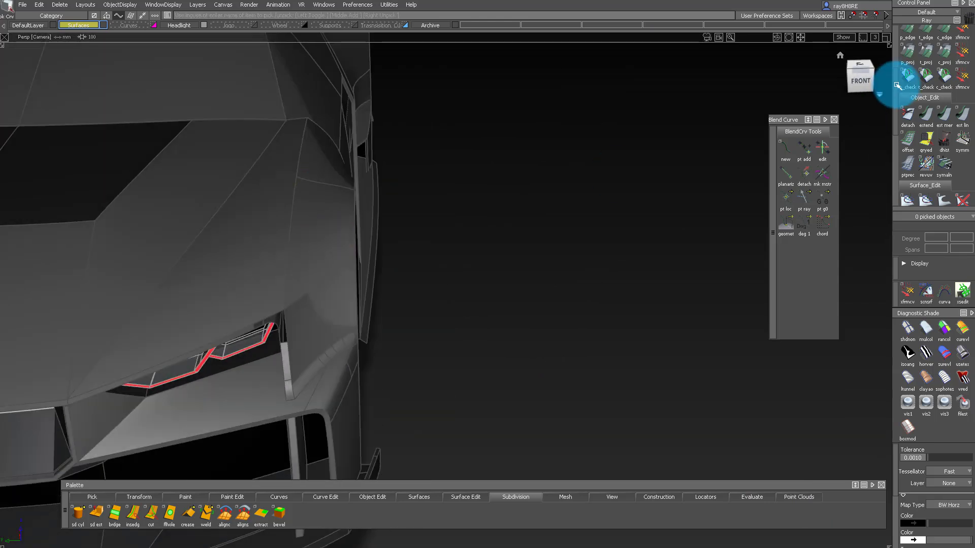
# - Build a G2 fillet with a 50 mm chordal length between the hood panel and the fender top
pyautogui.keyDown('alt'); pyautogui.keyDown('shift'); pyautogui.moveTo(319, 187); pyautogui.dragTo(335, 204); pyautogui.keyUp('shift'); pyautogui.keyUp('alt')
pyautogui.keyDown('ctrl'); pyautogui.keyDown('shift'); pyautogui.moveTo(306, 209); pyautogui.dragTo(267, 207, button='right'); pyautogui.keyUp('shift'); pyautogui.keyUp('ctrl')
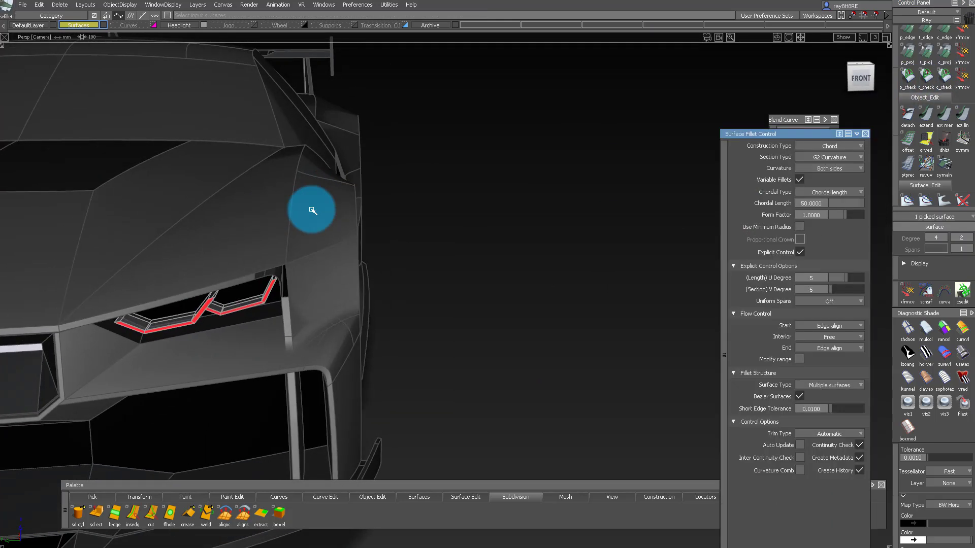
pyautogui.keyDown('ctrl'); pyautogui.keyDown('shift'); pyautogui.moveTo(442, 237); pyautogui.dragTo(432, 168); pyautogui.keyUp('shift'); pyautogui.keyUp('ctrl')
pyautogui.keyDown('alt'); pyautogui.keyDown('shift'); pyautogui.moveTo(427, 292); pyautogui.dragTo(413, 257, button='right'); pyautogui.keyUp('shift'); pyautogui.keyUp('alt')
pyautogui.keyDown('alt'); pyautogui.keyDown('shift'); pyautogui.moveTo(414, 256); pyautogui.dragTo(350, 284); pyautogui.keyUp('shift'); pyautogui.keyUp('alt')
# - Rebuild the headlight opening's horizontal and vertical front strips so that they meet in a sharp upper corner
pyautogui.keyDown('alt'); pyautogui.keyDown('shift'); pyautogui.moveTo(350, 300); pyautogui.dragTo(254, 352, button='right'); pyautogui.keyUp('shift'); pyautogui.keyUp('alt')
pyautogui.keyDown('alt'); pyautogui.keyDown('shift'); pyautogui.click(272, 313); pyautogui.keyUp('shift'); pyautogui.keyUp('alt')
pyautogui.keyDown('alt'); pyautogui.keyDown('shift'); pyautogui.moveTo(274, 316); pyautogui.dragTo(331, 336, button='right'); pyautogui.keyUp('shift'); pyautogui.keyUp('alt')
pyautogui.press('Delete')
pyautogui.press('Return')
pyautogui.keyDown('alt'); pyautogui.keyDown('shift'); pyautogui.moveTo(318, 350); pyautogui.dragTo(328, 318); pyautogui.keyUp('shift'); pyautogui.keyUp('alt')
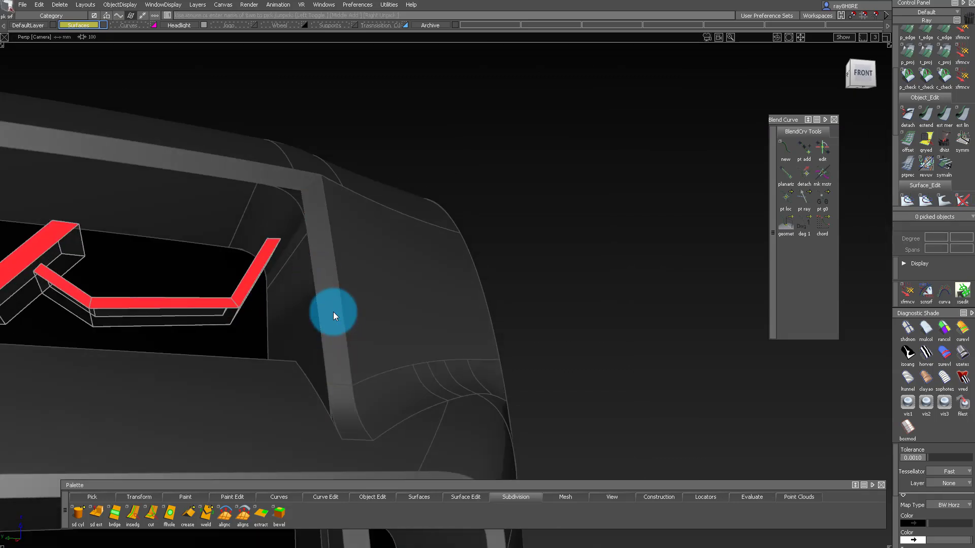
# - Isolate the two front strips together with the inner corner fillet surface
pyautogui.keyDown('alt'); pyautogui.keyDown('shift'); pyautogui.moveTo(334, 243); pyautogui.dragTo(464, 239); pyautogui.keyUp('shift'); pyautogui.keyUp('alt')
pyautogui.click(462, 310)
pyautogui.click(472, 316)
pyautogui.click(450, 278)
pyautogui.keyDown('ctrl'); pyautogui.keyDown('shift'); pyautogui.moveTo(451, 274); pyautogui.dragTo(450, 219, button='right'); pyautogui.keyUp('shift'); pyautogui.keyUp('ctrl')
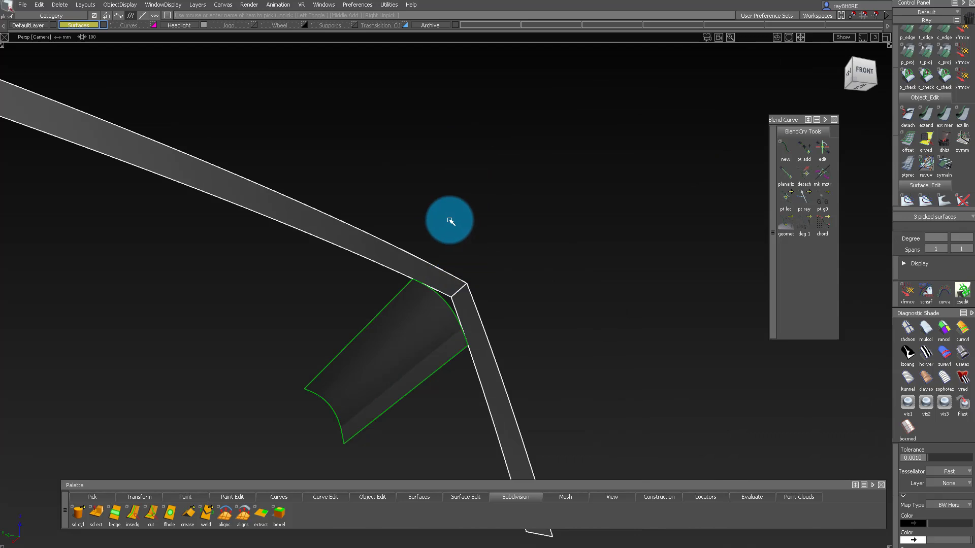
pyautogui.keyDown('alt'); pyautogui.keyDown('shift'); pyautogui.moveTo(451, 220); pyautogui.dragTo(428, 348); pyautogui.keyUp('shift'); pyautogui.keyUp('alt')
pyautogui.keyDown('ctrl'); pyautogui.keyDown('shift'); pyautogui.moveTo(428, 348); pyautogui.dragTo(409, 279); pyautogui.keyUp('shift'); pyautogui.keyUp('ctrl')
# - Draw cutting lines across both strips in the front view, starting at the two ends of the corner fillet
pyautogui.click(860, 74)
pyautogui.keyDown('alt'); pyautogui.keyDown('shift'); pyautogui.moveTo(429, 390); pyautogui.dragTo(437, 364); pyautogui.keyUp('shift'); pyautogui.keyUp('alt')
pyautogui.click(839, 59)
pyautogui.moveTo(513, 359); pyautogui.dragTo(517, 303)
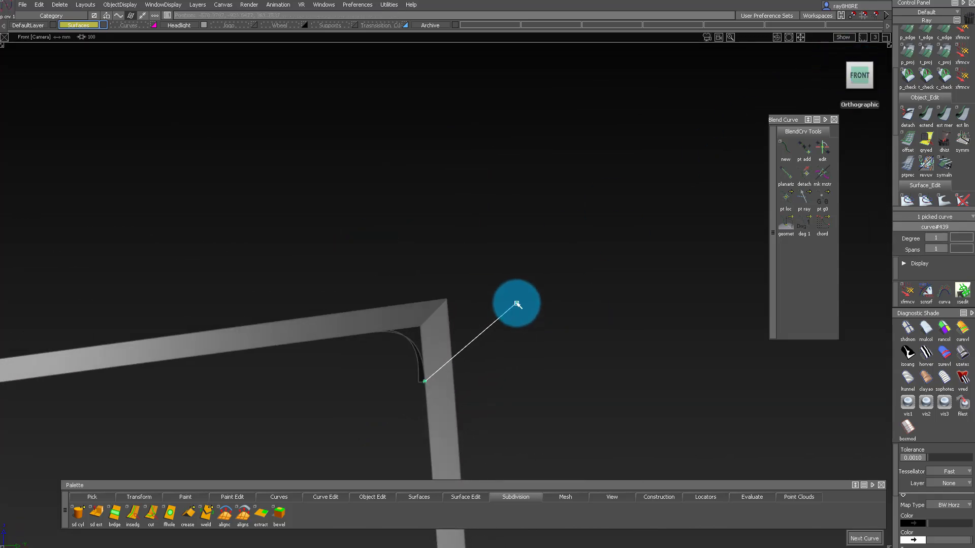
pyautogui.keyDown('alt'); pyautogui.keyDown('shift'); pyautogui.moveTo(409, 341); pyautogui.dragTo(388, 192); pyautogui.keyUp('shift'); pyautogui.keyUp('alt')
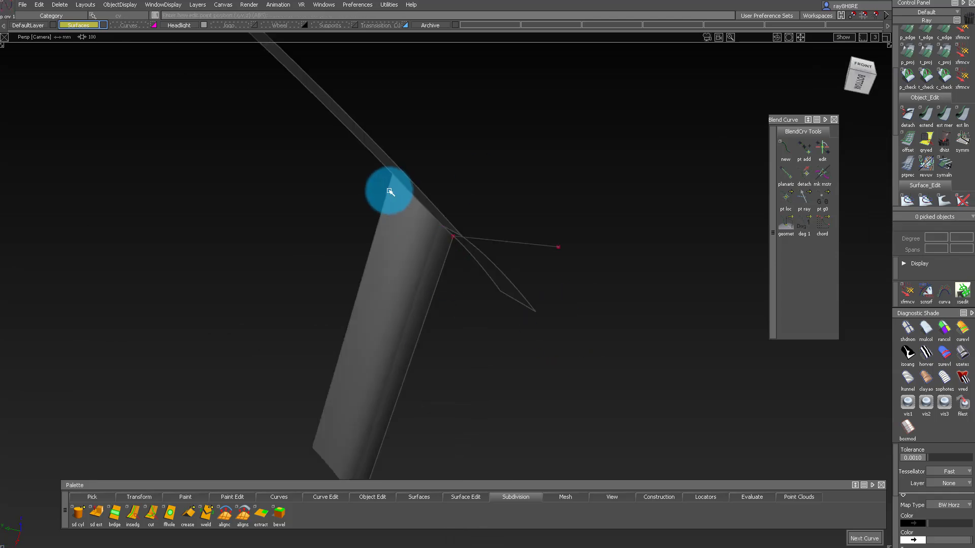
pyautogui.click(818, 88)
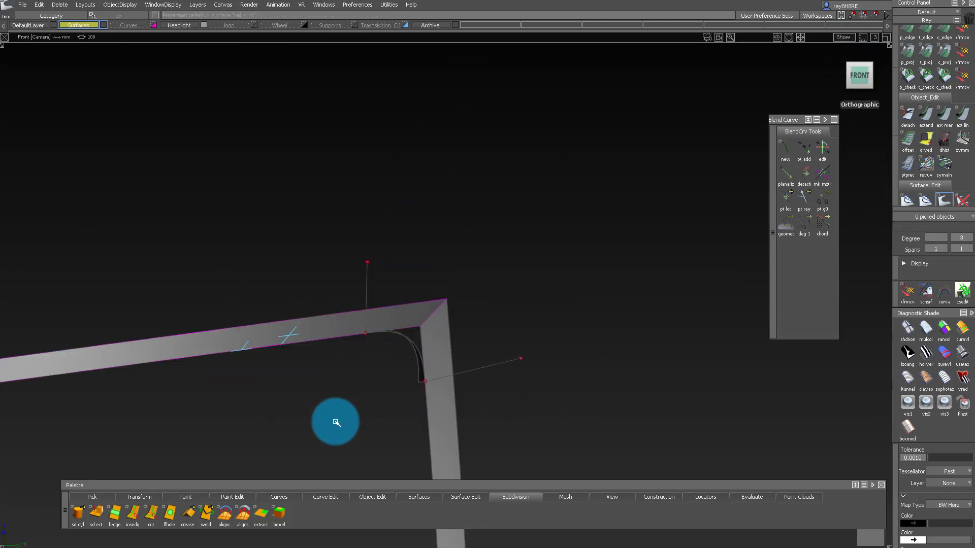
# - Trim both strips back to the cutting lines, delete the lines and show the bodywork again
pyautogui.press('c')
pyautogui.moveTo(262, 173); pyautogui.dragTo(589, 408)
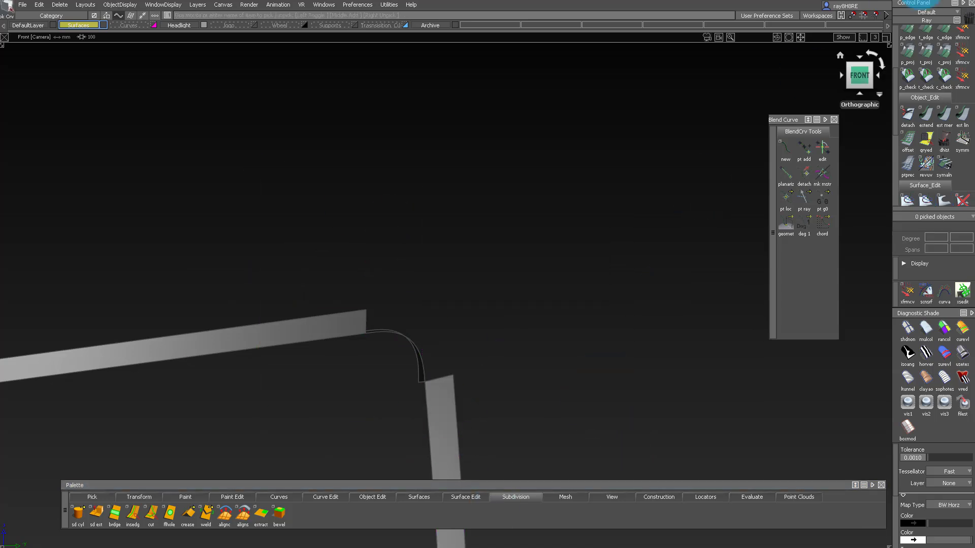
pyautogui.keyDown('alt'); pyautogui.keyDown('shift'); pyautogui.moveTo(426, 242); pyautogui.dragTo(553, 250); pyautogui.keyUp('shift'); pyautogui.keyUp('alt')
pyautogui.hotkey('alt', 'v')
# - Build a G2 chordal fillet with a 50 mm chordal length between the fender top and the fender side
pyautogui.click(584, 238)
pyautogui.click(588, 211)
pyautogui.press('space')
pyautogui.click(591, 252)
pyautogui.click(872, 131)
pyautogui.keyDown('alt'); pyautogui.keyDown('shift'); pyautogui.moveTo(620, 221); pyautogui.dragTo(582, 259); pyautogui.keyUp('shift'); pyautogui.keyUp('alt')
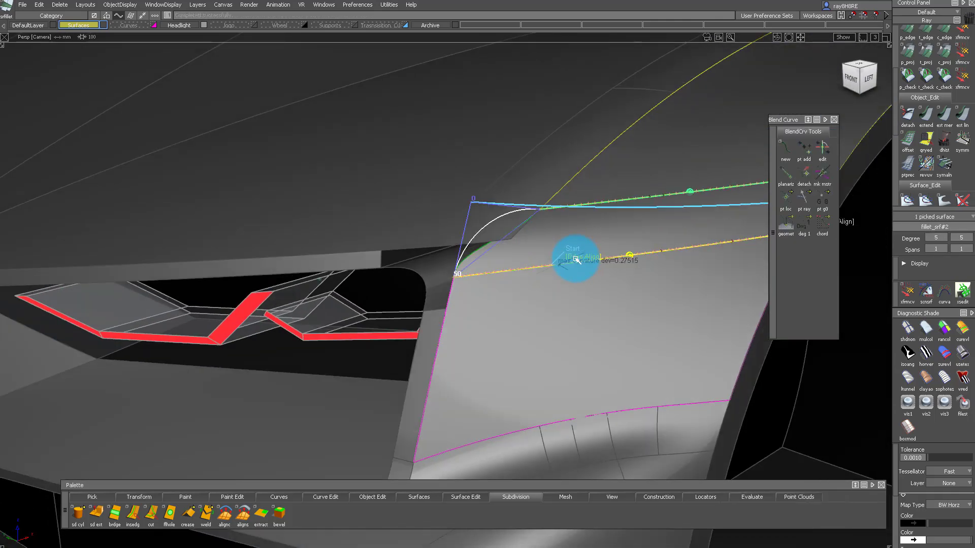
pyautogui.moveTo(547, 188)
pyautogui.keyDown('alt'); pyautogui.keyDown('shift'); pyautogui.mouseDown()
pyautogui.moveTo(653, 189)
pyautogui.moveTo(546, 213)
pyautogui.moveTo(541, 195)
pyautogui.moveTo(633, 192)
pyautogui.moveTo(517, 237)
pyautogui.moveTo(599, 213)
pyautogui.moveTo(457, 191)
pyautogui.moveTo(688, 193)
pyautogui.moveTo(598, 219)
pyautogui.moveTo(613, 166)
pyautogui.moveTo(588, 233)
pyautogui.moveTo(495, 187)
pyautogui.moveTo(388, 374)
pyautogui.moveTo(578, 226)
pyautogui.moveTo(330, 214)
pyautogui.moveTo(466, 206)
pyautogui.moveTo(481, 252)
pyautogui.moveTo(368, 194)
pyautogui.moveTo(361, 212)
pyautogui.moveTo(461, 261)
pyautogui.moveTo(488, 322)
pyautogui.moveTo(580, 289)
pyautogui.moveTo(690, 279)
pyautogui.moveTo(470, 306)
pyautogui.moveTo(566, 296)
pyautogui.moveTo(528, 283)
pyautogui.mouseUp(); pyautogui.keyUp('shift'); pyautogui.keyUp('alt')
pyautogui.keyDown('alt'); pyautogui.keyDown('shift'); pyautogui.moveTo(525, 223); pyautogui.dragTo(523, 195); pyautogui.keyUp('shift'); pyautogui.keyUp('alt')
pyautogui.click(490, 223)
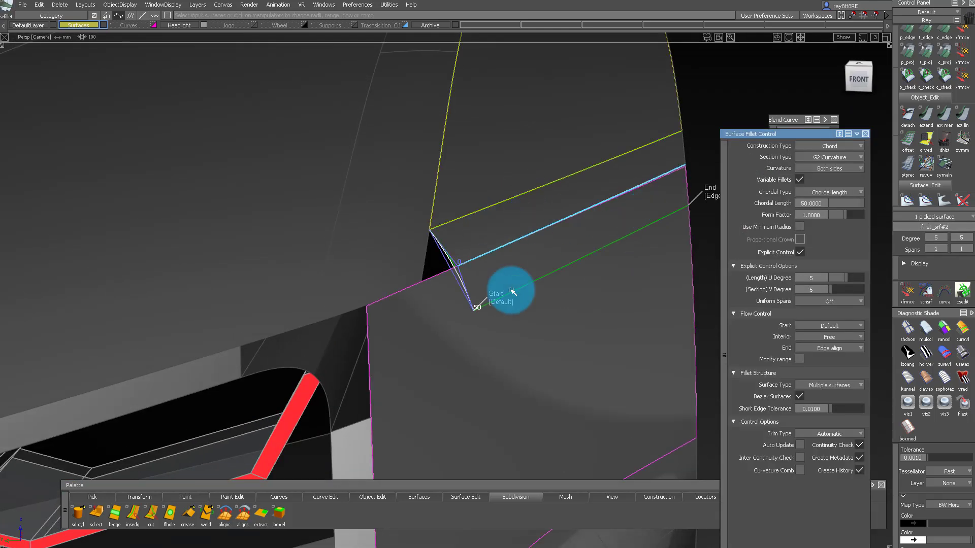
pyautogui.keyDown('alt'); pyautogui.keyDown('shift'); pyautogui.moveTo(571, 174); pyautogui.dragTo(426, 340); pyautogui.keyUp('shift'); pyautogui.keyUp('alt')
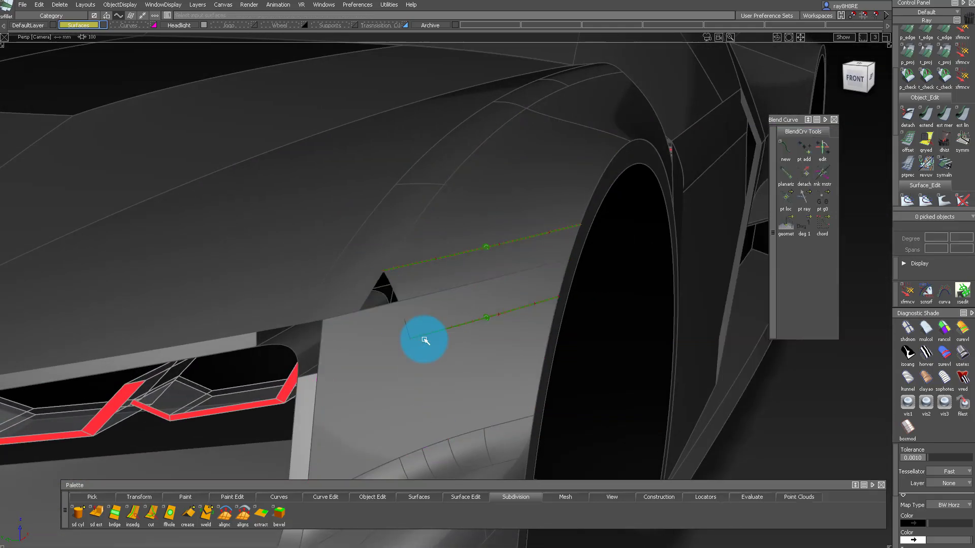
# - Trim the fender side along a straight line from the vertical strip's upper corner to the wheel arch and delete the line
pyautogui.keyDown('alt'); pyautogui.keyDown('shift'); pyautogui.moveTo(349, 351); pyautogui.dragTo(440, 400); pyautogui.keyUp('shift'); pyautogui.keyUp('alt')
pyautogui.keyDown('ctrl'); pyautogui.keyDown('shift'); pyautogui.moveTo(474, 327); pyautogui.dragTo(478, 244); pyautogui.keyUp('shift'); pyautogui.keyUp('ctrl')
pyautogui.keyDown('alt'); pyautogui.keyDown('shift'); pyautogui.moveTo(540, 182); pyautogui.dragTo(472, 403); pyautogui.keyUp('shift'); pyautogui.keyUp('alt')
pyautogui.click(468, 398)
pyautogui.press('Return')
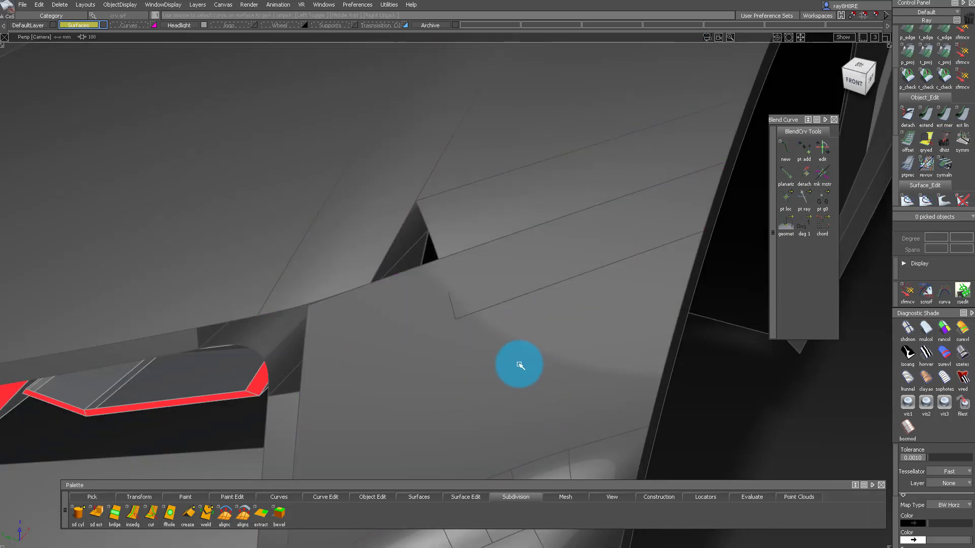
pyautogui.keyDown('alt'); pyautogui.keyDown('shift'); pyautogui.moveTo(520, 365); pyautogui.dragTo(325, 397); pyautogui.keyUp('shift'); pyautogui.keyUp('alt')
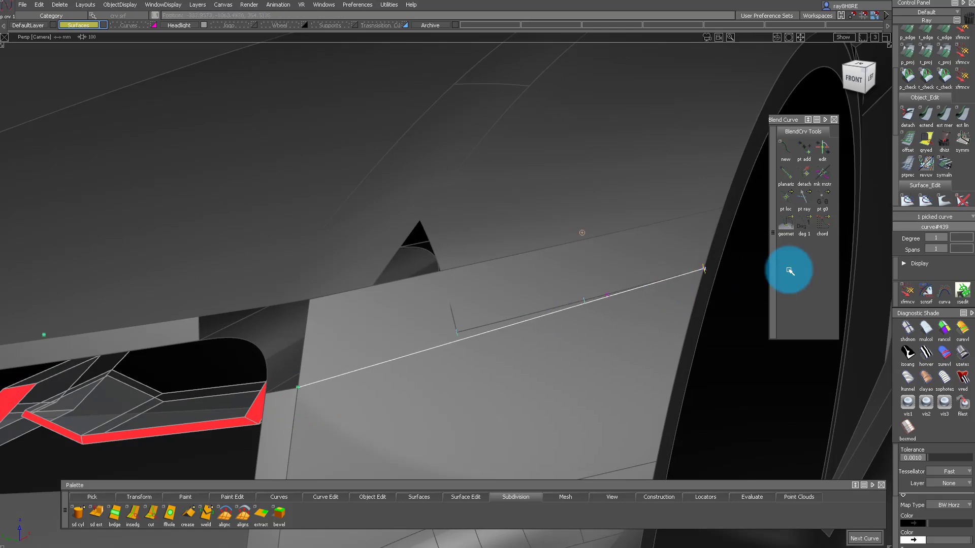
pyautogui.click(411, 395)
pyautogui.press('space')
pyautogui.keyDown('ctrl'); pyautogui.keyDown('shift'); pyautogui.moveTo(473, 336); pyautogui.dragTo(513, 361); pyautogui.keyUp('shift'); pyautogui.keyUp('ctrl')
pyautogui.click(561, 313)
pyautogui.press('Delete')
pyautogui.press('Return')
# - Align the lower edge of the fender fillet surface to the trimmed edge of the fender side
pyautogui.keyDown('alt'); pyautogui.keyDown('shift'); pyautogui.moveTo(450, 342); pyautogui.dragTo(538, 292); pyautogui.keyUp('shift'); pyautogui.keyUp('alt')
pyautogui.keyDown('alt'); pyautogui.keyDown('shift'); pyautogui.moveTo(538, 292); pyautogui.dragTo(553, 305, button='right'); pyautogui.keyUp('shift'); pyautogui.keyUp('alt')
pyautogui.keyDown('alt'); pyautogui.keyDown('shift'); pyautogui.moveTo(554, 304); pyautogui.dragTo(630, 305); pyautogui.keyUp('shift'); pyautogui.keyUp('alt')
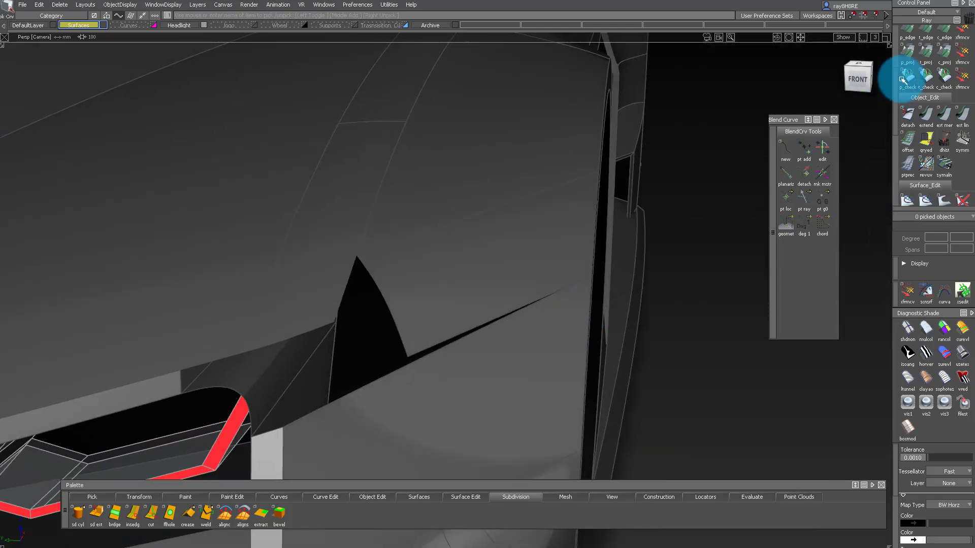
pyautogui.scroll(3, 945, 76)
pyautogui.click(947, 90)
pyautogui.click(467, 323)
pyautogui.click(428, 357)
# - Examine the fender fillet's transition into the surrounding hood and side surfaces from several angles
pyautogui.keyDown('alt'); pyautogui.keyDown('shift'); pyautogui.moveTo(584, 241); pyautogui.dragTo(303, 276); pyautogui.keyUp('shift'); pyautogui.keyUp('alt')
pyautogui.keyDown('alt'); pyautogui.keyDown('shift'); pyautogui.moveTo(341, 256); pyautogui.dragTo(359, 165); pyautogui.keyUp('shift'); pyautogui.keyUp('alt')
pyautogui.keyDown('alt'); pyautogui.keyDown('shift'); pyautogui.moveTo(359, 165); pyautogui.dragTo(414, 322, button='right'); pyautogui.keyUp('shift'); pyautogui.keyUp('alt')
pyautogui.keyDown('alt'); pyautogui.keyDown('shift'); pyautogui.moveTo(414, 322); pyautogui.dragTo(501, 253); pyautogui.keyUp('shift'); pyautogui.keyUp('alt')
pyautogui.keyDown('alt'); pyautogui.keyDown('shift'); pyautogui.moveTo(501, 253); pyautogui.dragTo(406, 264, button='right'); pyautogui.keyUp('shift'); pyautogui.keyUp('alt')
pyautogui.keyDown('alt'); pyautogui.keyDown('shift'); pyautogui.moveTo(407, 264); pyautogui.dragTo(446, 284); pyautogui.keyUp('shift'); pyautogui.keyUp('alt')
pyautogui.keyDown('alt'); pyautogui.keyDown('shift'); pyautogui.moveTo(447, 284); pyautogui.dragTo(542, 283, button='right'); pyautogui.keyUp('shift'); pyautogui.keyUp('alt')
pyautogui.hotkey('ctrl', 'q')
# - Isolate the horizontal strip, the vertical strip and the inner corner fillet surface
pyautogui.keyDown('alt'); pyautogui.keyDown('shift'); pyautogui.moveTo(542, 282); pyautogui.dragTo(339, 351); pyautogui.keyUp('shift'); pyautogui.keyUp('alt')
pyautogui.click(333, 337)
pyautogui.click(219, 344)
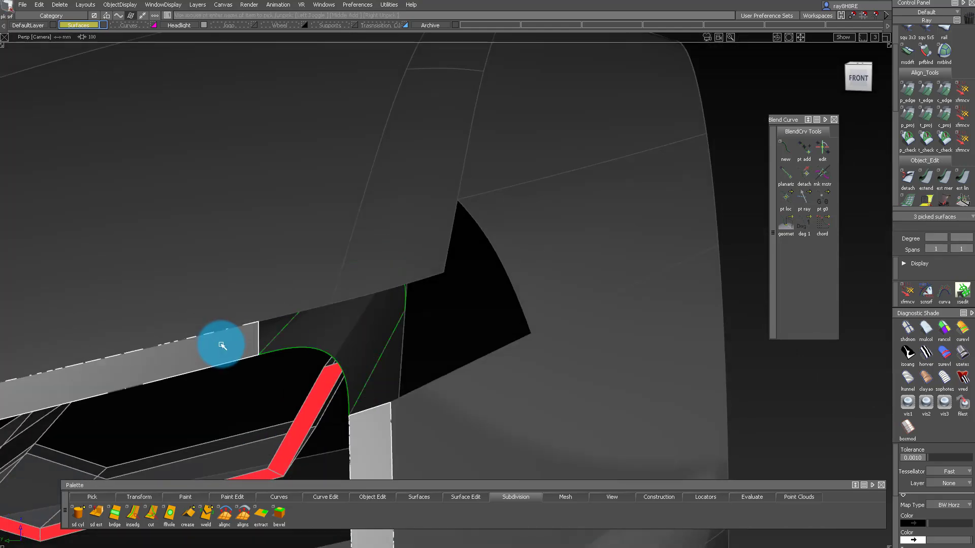
pyautogui.hotkey('alt', 'h')
pyautogui.keyDown('alt'); pyautogui.keyDown('shift'); pyautogui.moveTo(239, 355); pyautogui.dragTo(273, 383); pyautogui.keyUp('shift'); pyautogui.keyUp('alt')
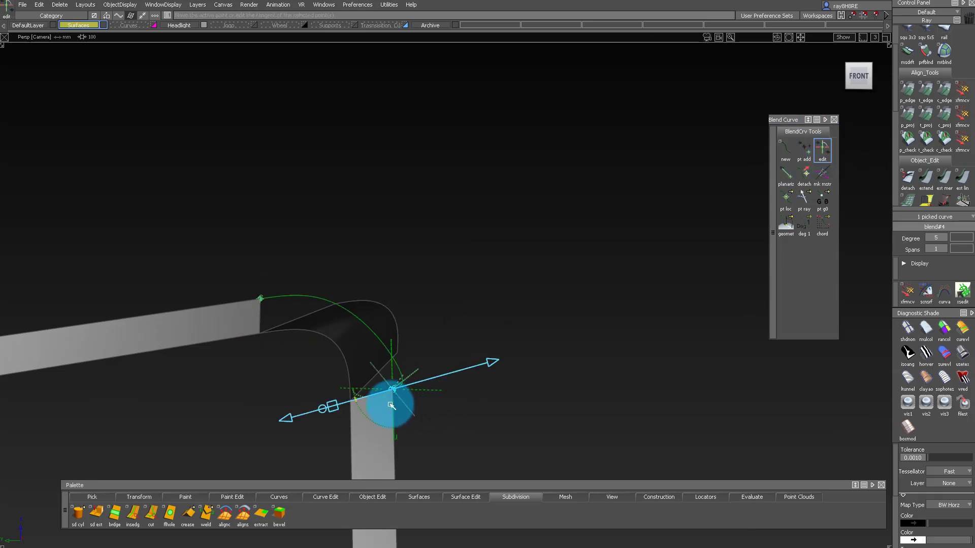
# - Create a blend curve joining the outer edges of the two strips around the corner and adjust its end tangency
pyautogui.click(240, 302)
pyautogui.keyDown('alt'); pyautogui.keyDown('shift'); pyautogui.moveTo(284, 289); pyautogui.dragTo(398, 394); pyautogui.keyUp('shift'); pyautogui.keyUp('alt')
pyautogui.keyDown('ctrl'); pyautogui.keyDown('shift'); pyautogui.moveTo(398, 396); pyautogui.dragTo(379, 340); pyautogui.keyUp('shift'); pyautogui.keyUp('ctrl')
pyautogui.click(377, 353)
pyautogui.click(437, 330)
pyautogui.moveTo(433, 374)
pyautogui.keyDown('alt'); pyautogui.keyDown('shift'); pyautogui.mouseDown()
pyautogui.moveTo(310, 304)
pyautogui.moveTo(362, 202)
pyautogui.mouseUp(); pyautogui.keyUp('shift'); pyautogui.keyUp('alt')
# - Skin a corner strip between the blend curve and the fillet's front edge and isolate it with the two adjoining strips
pyautogui.hotkey('alt', 'h')
pyautogui.keyDown('ctrl'); pyautogui.keyDown('shift'); pyautogui.moveTo(362, 202); pyautogui.dragTo(327, 128); pyautogui.keyUp('shift'); pyautogui.keyUp('ctrl')
pyautogui.click(283, 295)
pyautogui.click(405, 388)
pyautogui.hotkey('alt', 'h')
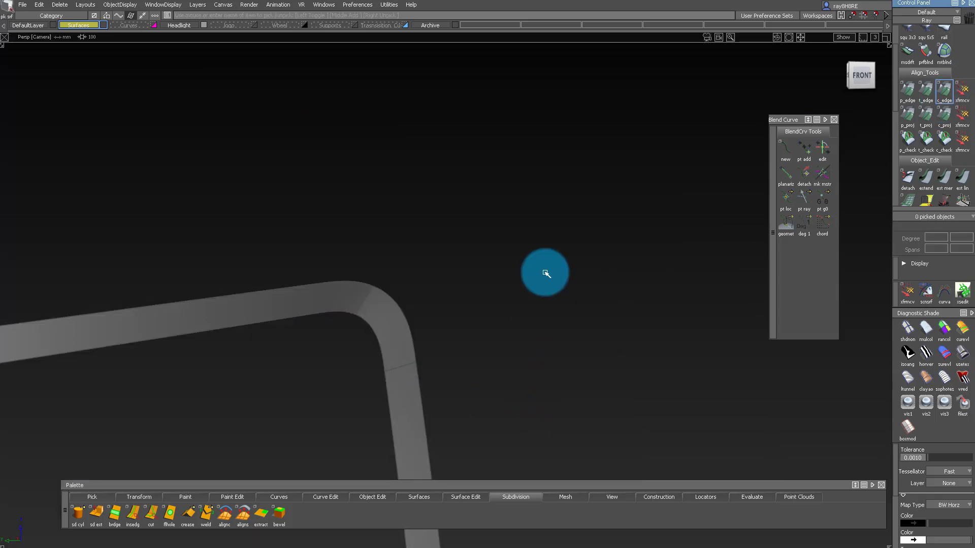
# - Align both ends of the corner strip to the vertical and horizontal strips with G2 continuity
pyautogui.click(943, 90)
pyautogui.click(404, 364)
pyautogui.click(462, 283)
pyautogui.click(403, 371)
pyautogui.click(323, 309)
pyautogui.click(315, 300)
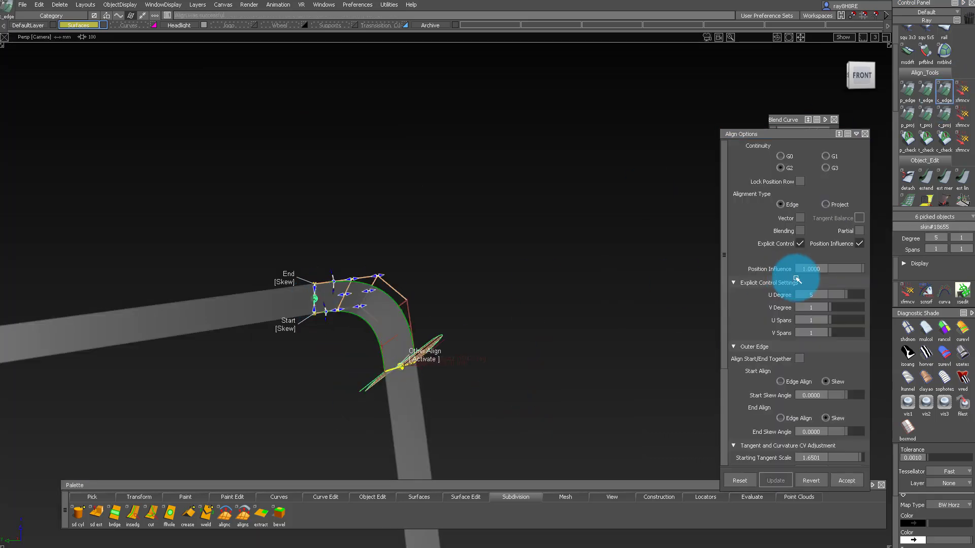
pyautogui.keyDown('ctrl'); pyautogui.keyDown('shift'); pyautogui.moveTo(571, 380); pyautogui.dragTo(385, 367); pyautogui.keyUp('shift'); pyautogui.keyUp('ctrl')
pyautogui.keyDown('ctrl'); pyautogui.keyDown('shift'); pyautogui.moveTo(443, 390); pyautogui.dragTo(382, 139); pyautogui.keyUp('shift'); pyautogui.keyUp('ctrl')
# - Show the bodywork again, remove the fillet strip between hood and fender top, and untrim the adjoining surfaces
pyautogui.hotkey('alt', 'shift', 'h')
pyautogui.keyDown('alt'); pyautogui.keyDown('shift'); pyautogui.moveTo(611, 195); pyautogui.dragTo(538, 218); pyautogui.keyUp('shift'); pyautogui.keyUp('alt')
pyautogui.keyDown('ctrl'); pyautogui.keyDown('shift'); pyautogui.moveTo(284, 228); pyautogui.dragTo(369, 246); pyautogui.keyUp('shift'); pyautogui.keyUp('ctrl')
pyautogui.keyDown('alt'); pyautogui.keyDown('shift'); pyautogui.moveTo(499, 375); pyautogui.dragTo(488, 315, button='right'); pyautogui.keyUp('shift'); pyautogui.keyUp('alt')
pyautogui.click(461, 276)
pyautogui.keyDown('alt'); pyautogui.keyDown('shift'); pyautogui.moveTo(508, 285); pyautogui.dragTo(508, 237, button='right'); pyautogui.keyUp('shift'); pyautogui.keyUp('alt')
pyautogui.keyDown('alt'); pyautogui.keyDown('shift'); pyautogui.moveTo(509, 237); pyautogui.dragTo(535, 282); pyautogui.keyUp('shift'); pyautogui.keyUp('alt')
pyautogui.keyDown('alt'); pyautogui.keyDown('shift'); pyautogui.moveTo(535, 283); pyautogui.dragTo(507, 218, button='right'); pyautogui.keyUp('shift'); pyautogui.keyUp('alt')
pyautogui.click(417, 200)
pyautogui.hotkey('ctrl', 'z')
pyautogui.keyDown('ctrl'); pyautogui.keyDown('shift'); pyautogui.moveTo(409, 207); pyautogui.dragTo(409, 254); pyautogui.keyUp('shift'); pyautogui.keyUp('ctrl')
# - Isolate the hood panel with the corner strip and extract the hood's outer edge as a degree 4 curve
pyautogui.click(370, 361)
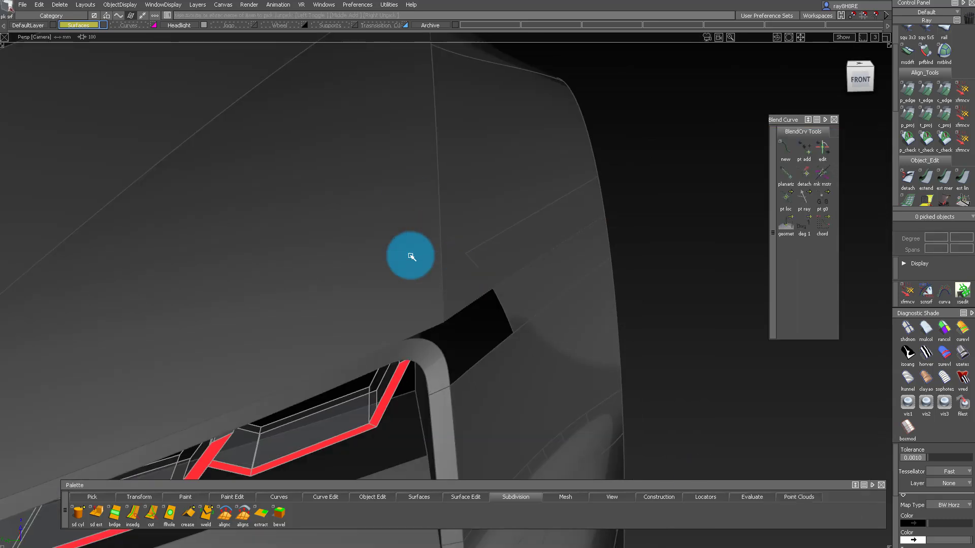
pyautogui.click(433, 367)
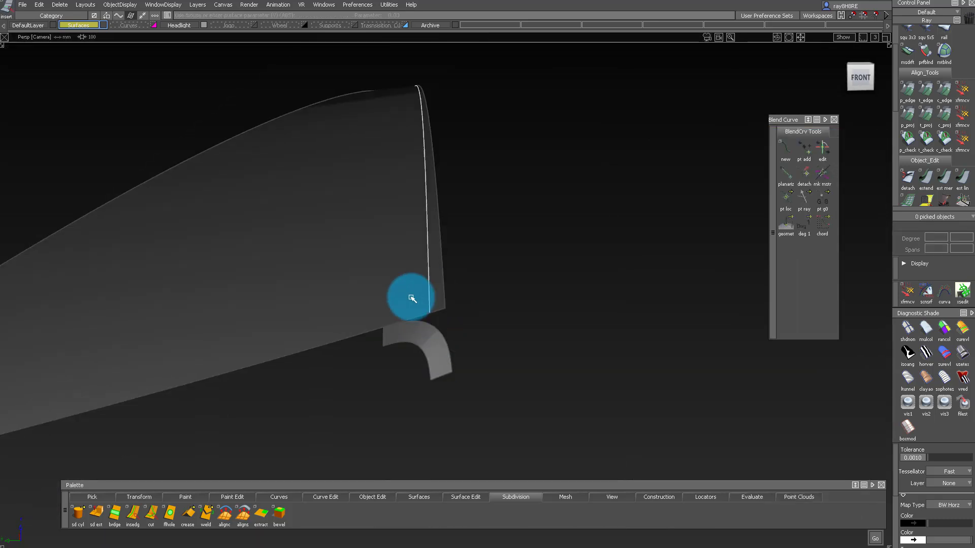
pyautogui.keyDown('alt'); pyautogui.keyDown('shift'); pyautogui.moveTo(384, 335); pyautogui.dragTo(455, 350); pyautogui.keyUp('shift'); pyautogui.keyUp('alt')
pyautogui.keyDown('alt'); pyautogui.keyDown('shift'); pyautogui.moveTo(463, 444); pyautogui.dragTo(426, 428); pyautogui.keyUp('shift'); pyautogui.keyUp('alt')
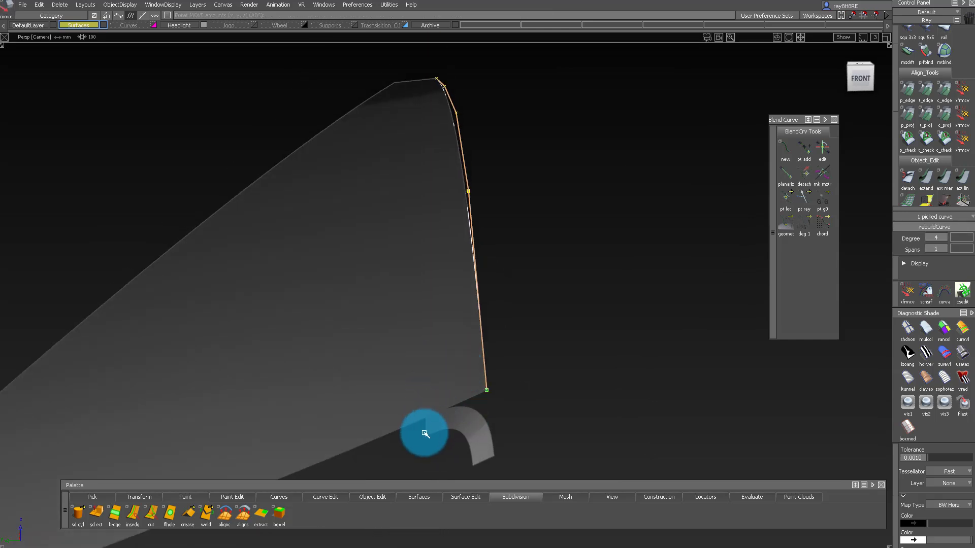
# - Move the extracted hood edge curve inward so its lower end meets the corner strip's inner end
pyautogui.keyDown('alt'); pyautogui.keyDown('shift'); pyautogui.moveTo(433, 379); pyautogui.dragTo(450, 352); pyautogui.keyUp('shift'); pyautogui.keyUp('alt')
pyautogui.click(450, 133)
pyautogui.keyDown('alt'); pyautogui.keyDown('shift'); pyautogui.moveTo(449, 134); pyautogui.dragTo(395, 352); pyautogui.keyUp('shift'); pyautogui.keyUp('alt')
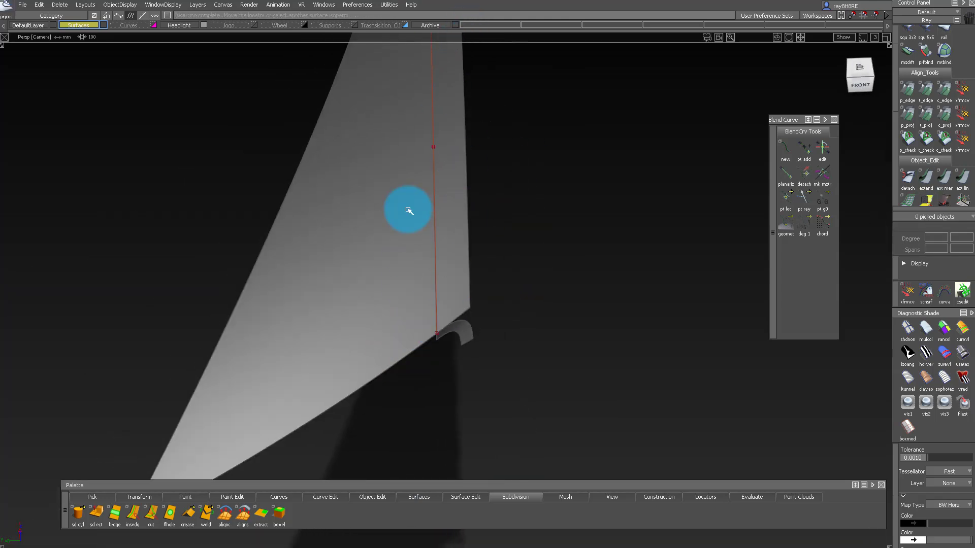
# - Convert the hood area outside the inner curve into a separate narrow strip surface above the corner strip
pyautogui.keyDown('alt'); pyautogui.keyDown('shift'); pyautogui.moveTo(406, 221); pyautogui.dragTo(402, 343, button='middle'); pyautogui.keyUp('shift'); pyautogui.keyUp('alt')
pyautogui.keyDown('ctrl'); pyautogui.keyDown('shift'); pyautogui.moveTo(402, 343); pyautogui.dragTo(405, 382); pyautogui.keyUp('shift'); pyautogui.keyUp('ctrl')
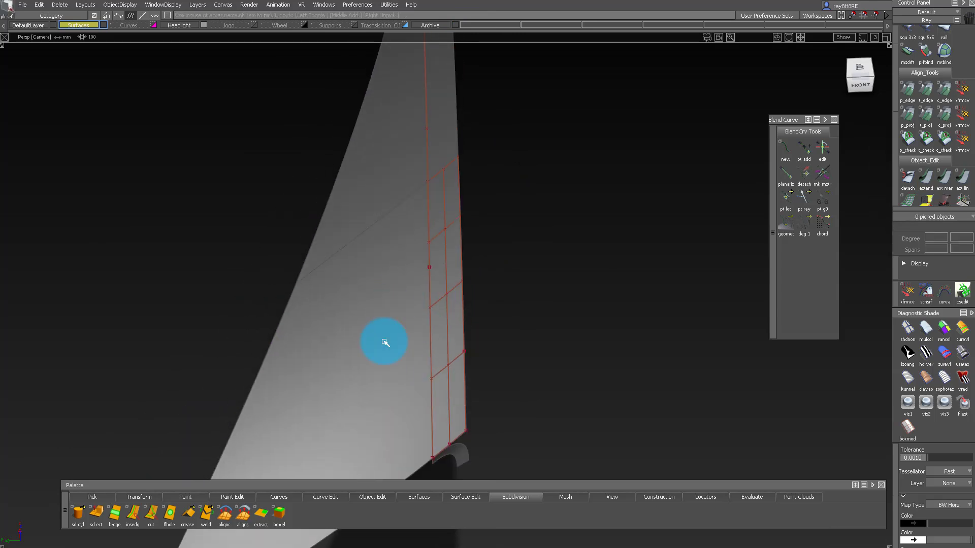
pyautogui.click(843, 533)
# - Isolate the new hood strip with the corner strip and align its lower edge partially to the corner strip
pyautogui.moveTo(508, 330)
pyautogui.keyDown('alt'); pyautogui.keyDown('shift'); pyautogui.mouseDown()
pyautogui.moveTo(479, 274)
pyautogui.moveTo(513, 296)
pyautogui.moveTo(496, 318)
pyautogui.mouseUp(); pyautogui.keyUp('shift'); pyautogui.keyUp('alt')
pyautogui.click(468, 325)
pyautogui.click(485, 441)
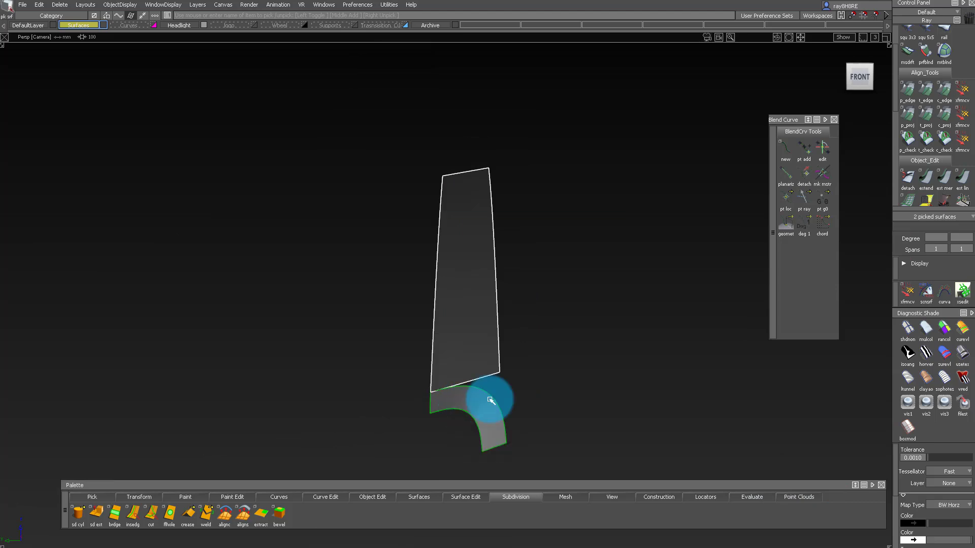
pyautogui.click(476, 380)
pyautogui.click(478, 389)
pyautogui.keyDown('alt'); pyautogui.keyDown('shift'); pyautogui.moveTo(466, 307); pyautogui.dragTo(544, 444); pyautogui.keyUp('shift'); pyautogui.keyUp('alt')
pyautogui.keyDown('alt'); pyautogui.keyDown('shift'); pyautogui.moveTo(502, 395); pyautogui.dragTo(487, 343); pyautogui.keyUp('shift'); pyautogui.keyUp('alt')
pyautogui.moveTo(486, 392); pyautogui.dragTo(497, 396)
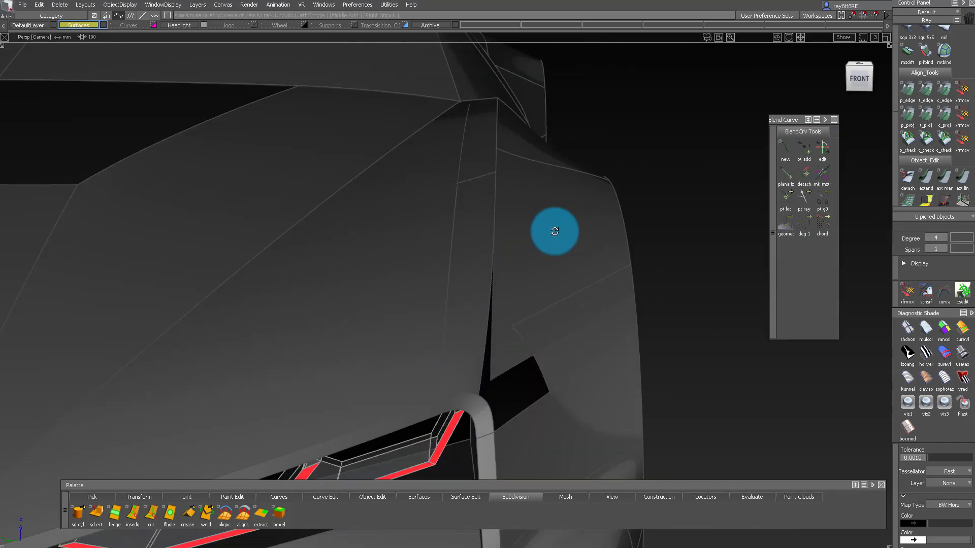
# - Delete the narrow strip surface along the hood's outer edge together with its construction history
pyautogui.keyDown('alt'); pyautogui.keyDown('shift'); pyautogui.moveTo(554, 231); pyautogui.dragTo(416, 269); pyautogui.keyUp('shift'); pyautogui.keyUp('alt')
pyautogui.keyDown('alt'); pyautogui.keyDown('shift'); pyautogui.moveTo(417, 269); pyautogui.dragTo(538, 370, button='right'); pyautogui.keyUp('shift'); pyautogui.keyUp('alt')
pyautogui.keyDown('alt'); pyautogui.keyDown('shift'); pyautogui.moveTo(538, 370); pyautogui.dragTo(465, 259); pyautogui.keyUp('shift'); pyautogui.keyUp('alt')
pyautogui.keyDown('alt'); pyautogui.keyDown('shift'); pyautogui.moveTo(466, 259); pyautogui.dragTo(506, 300, button='right'); pyautogui.keyUp('shift'); pyautogui.keyUp('alt')
pyautogui.keyDown('alt'); pyautogui.keyDown('shift'); pyautogui.moveTo(506, 300); pyautogui.dragTo(330, 311); pyautogui.keyUp('shift'); pyautogui.keyUp('alt')
pyautogui.keyDown('ctrl'); pyautogui.keyDown('shift'); pyautogui.moveTo(331, 311); pyautogui.dragTo(283, 257, button='right'); pyautogui.keyUp('shift'); pyautogui.keyUp('ctrl')
pyautogui.keyDown('alt'); pyautogui.keyDown('shift'); pyautogui.moveTo(283, 257); pyautogui.dragTo(363, 356); pyautogui.keyUp('shift'); pyautogui.keyUp('alt')
pyautogui.keyDown('alt'); pyautogui.keyDown('shift'); pyautogui.moveTo(363, 355); pyautogui.dragTo(375, 380, button='right'); pyautogui.keyUp('shift'); pyautogui.keyUp('alt')
pyautogui.keyDown('alt'); pyautogui.keyDown('shift'); pyautogui.moveTo(375, 381); pyautogui.dragTo(449, 150); pyautogui.keyUp('shift'); pyautogui.keyUp('alt')
pyautogui.keyDown('alt'); pyautogui.keyDown('shift'); pyautogui.moveTo(448, 150); pyautogui.dragTo(433, 255, button='right'); pyautogui.keyUp('shift'); pyautogui.keyUp('alt')
pyautogui.click(454, 158)
pyautogui.press('Delete')
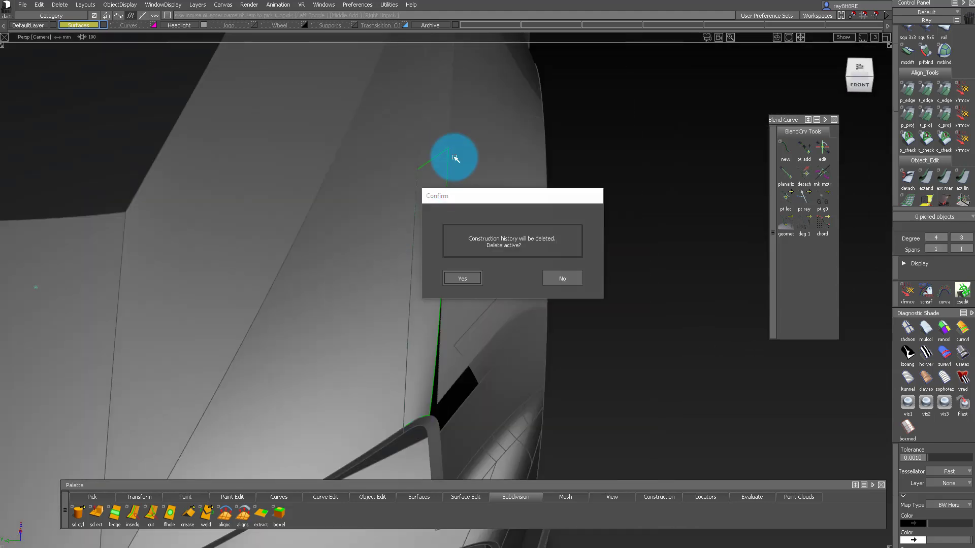
pyautogui.press('Return')
# - Isolate the hood panel with the fender top and draw a straight line across the hood from the fender's rear inner corner in top view
pyautogui.keyDown('alt'); pyautogui.keyDown('shift'); pyautogui.moveTo(454, 157); pyautogui.dragTo(425, 193); pyautogui.keyUp('shift'); pyautogui.keyUp('alt')
pyautogui.hotkey('alt', 'h')
pyautogui.hotkey('alt', 'h')
pyautogui.keyDown('ctrl'); pyautogui.keyDown('shift'); pyautogui.moveTo(492, 247); pyautogui.dragTo(499, 142); pyautogui.keyUp('shift'); pyautogui.keyUp('ctrl')
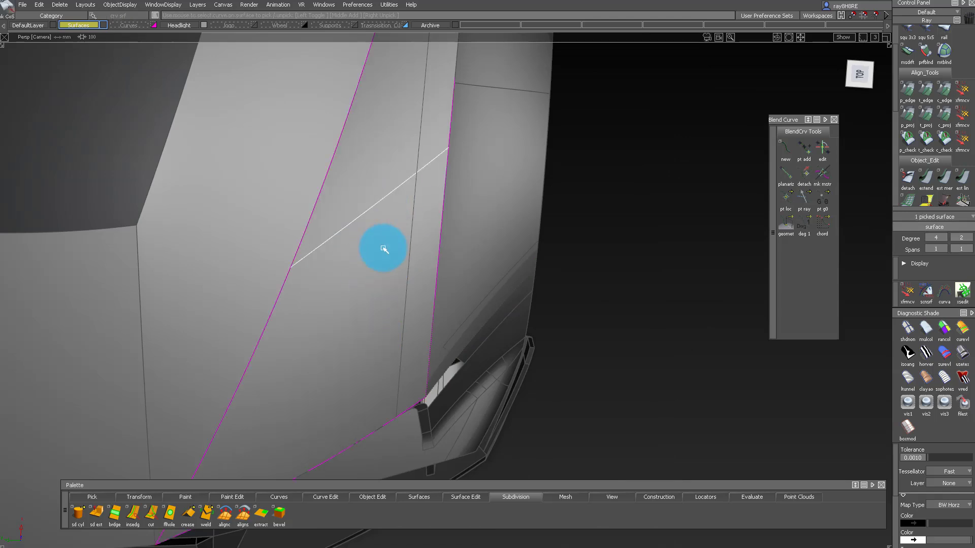
pyautogui.click(854, 70)
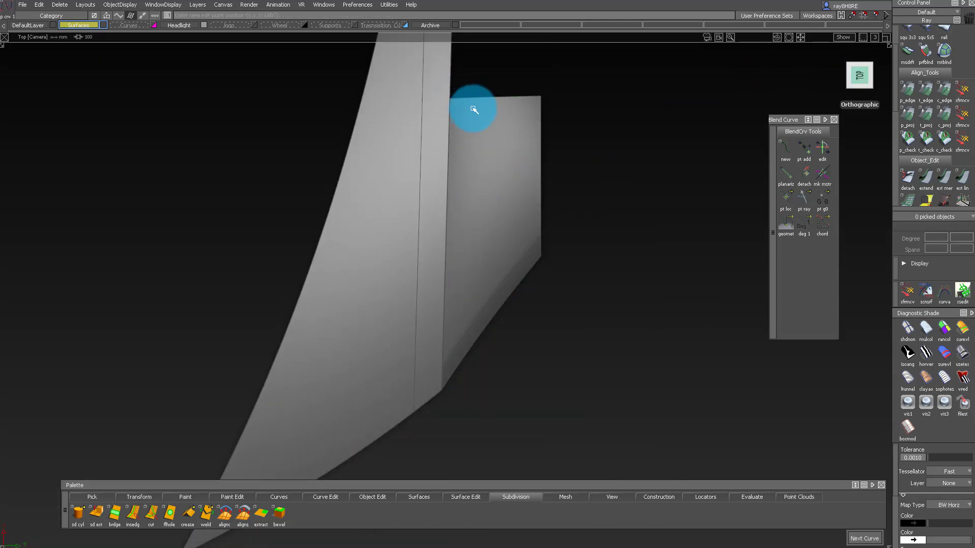
pyautogui.keyDown('alt'); pyautogui.keyDown('shift'); pyautogui.moveTo(369, 136); pyautogui.dragTo(394, 303, button='right'); pyautogui.keyUp('shift'); pyautogui.keyUp('alt')
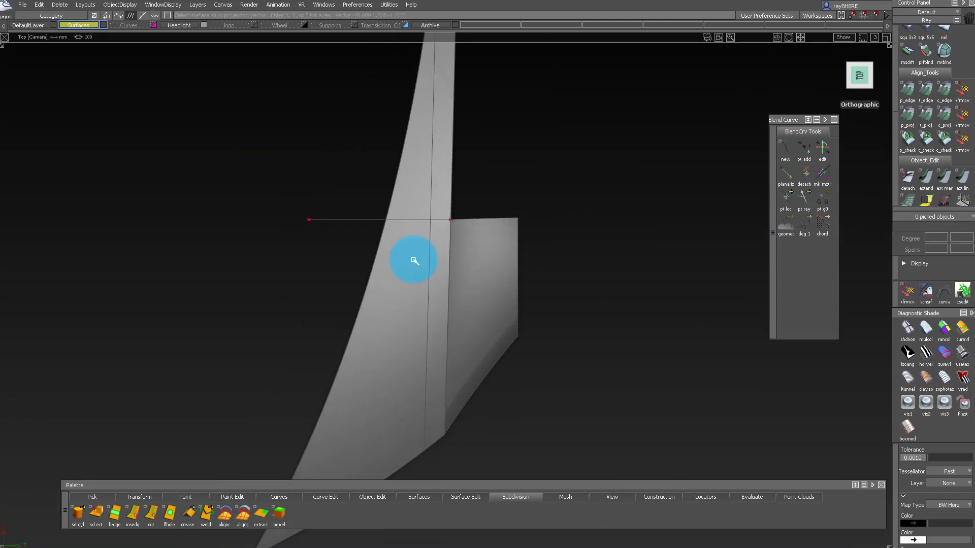
# - Project the straight line onto the hood and convert the outer area it bounds with the inner curve into a strip surface
pyautogui.keyDown('alt'); pyautogui.keyDown('shift'); pyautogui.moveTo(417, 355); pyautogui.dragTo(410, 121); pyautogui.keyUp('shift'); pyautogui.keyUp('alt')
pyautogui.keyDown('alt'); pyautogui.keyDown('shift'); pyautogui.moveTo(410, 121); pyautogui.dragTo(414, 230); pyautogui.keyUp('shift'); pyautogui.keyUp('alt')
pyautogui.keyDown('alt'); pyautogui.keyDown('shift'); pyautogui.moveTo(413, 110); pyautogui.dragTo(407, 231, button='middle'); pyautogui.keyUp('shift'); pyautogui.keyUp('alt')
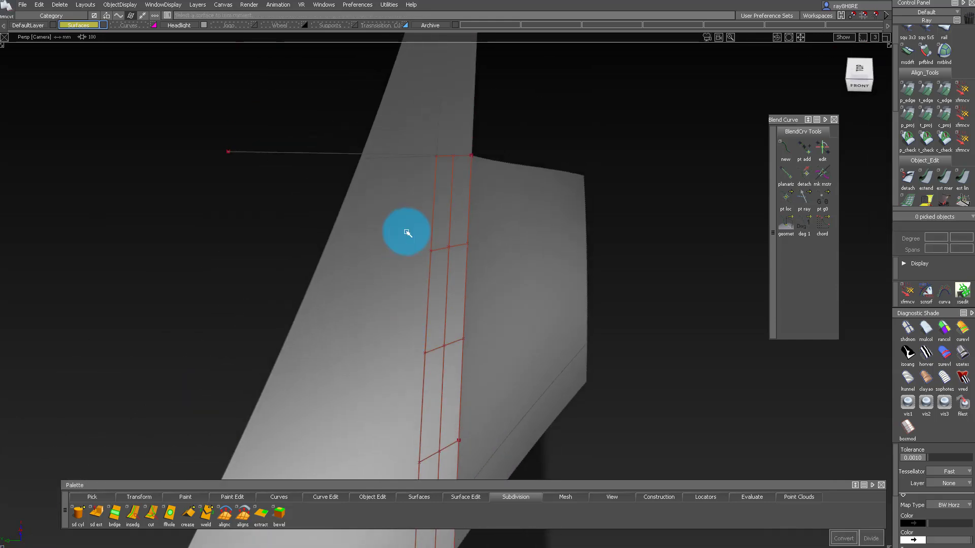
# - Trim away the hood region beneath the new strip and show the surrounding bodywork again
pyautogui.keyDown('alt'); pyautogui.keyDown('shift'); pyautogui.moveTo(532, 308); pyautogui.dragTo(534, 270); pyautogui.keyUp('shift'); pyautogui.keyUp('alt')
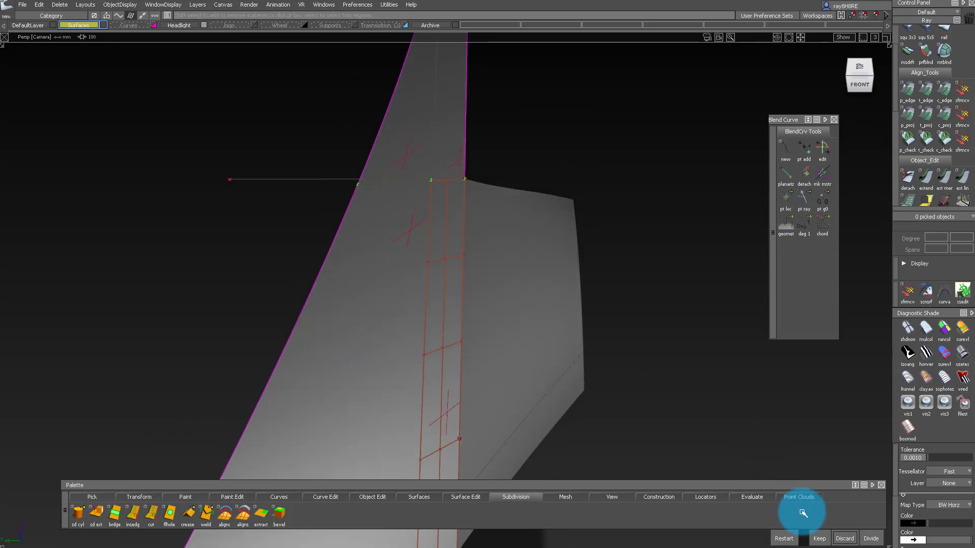
pyautogui.keyDown('alt'); pyautogui.keyDown('shift'); pyautogui.moveTo(600, 379); pyautogui.dragTo(591, 297, button='middle'); pyautogui.keyUp('shift'); pyautogui.keyUp('alt')
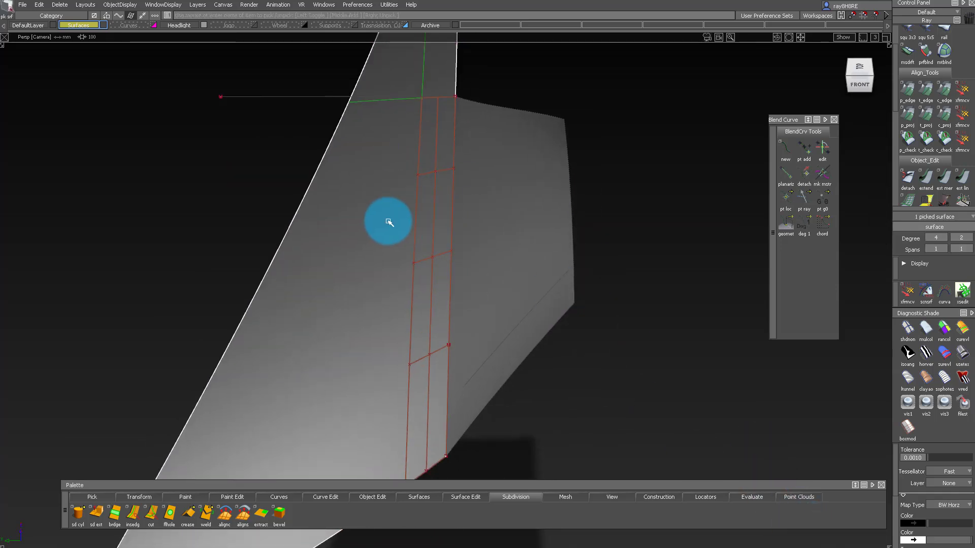
pyautogui.keyDown('alt'); pyautogui.keyDown('shift'); pyautogui.moveTo(389, 222); pyautogui.dragTo(445, 326); pyautogui.keyUp('shift'); pyautogui.keyUp('alt')
pyautogui.keyDown('alt'); pyautogui.keyDown('shift'); pyautogui.moveTo(411, 251); pyautogui.dragTo(419, 196, button='right'); pyautogui.keyUp('shift'); pyautogui.keyUp('alt')
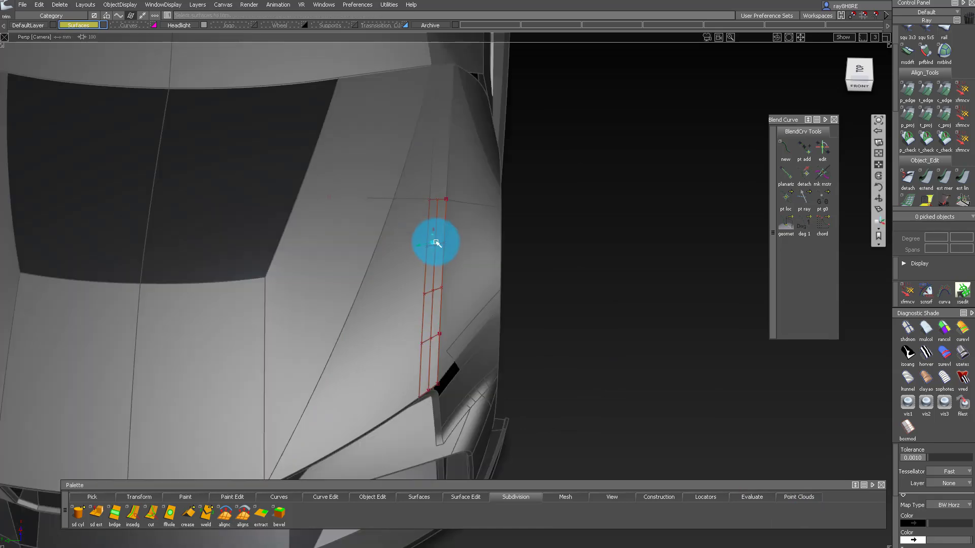
# - Isolate the hood strip with the corner strip and align its lower edge with partial G0 continuity, partial start 0.6333
pyautogui.keyDown('alt'); pyautogui.keyDown('shift'); pyautogui.moveTo(435, 244); pyautogui.dragTo(478, 220, button='right'); pyautogui.keyUp('shift'); pyautogui.keyUp('alt')
pyautogui.keyDown('ctrl'); pyautogui.keyDown('shift'); pyautogui.moveTo(478, 221); pyautogui.dragTo(481, 352); pyautogui.keyUp('shift'); pyautogui.keyUp('ctrl')
pyautogui.keyDown('alt'); pyautogui.keyDown('shift'); pyautogui.moveTo(481, 248); pyautogui.dragTo(418, 226); pyautogui.keyUp('shift'); pyautogui.keyUp('alt')
pyautogui.hotkey('alt', 'h')
pyautogui.click(851, 140)
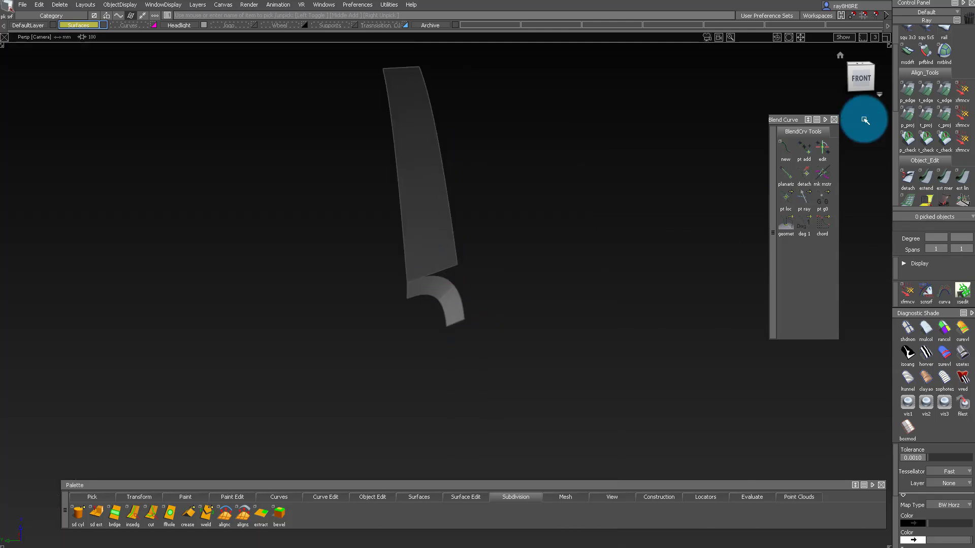
pyautogui.keyDown('ctrl'); pyautogui.keyDown('shift'); pyautogui.moveTo(498, 277); pyautogui.dragTo(510, 236); pyautogui.keyUp('shift'); pyautogui.keyUp('ctrl')
pyautogui.keyDown('alt'); pyautogui.keyDown('shift'); pyautogui.moveTo(510, 236); pyautogui.dragTo(394, 292, button='right'); pyautogui.keyUp('shift'); pyautogui.keyUp('alt')
pyautogui.click(404, 282)
pyautogui.click(406, 305)
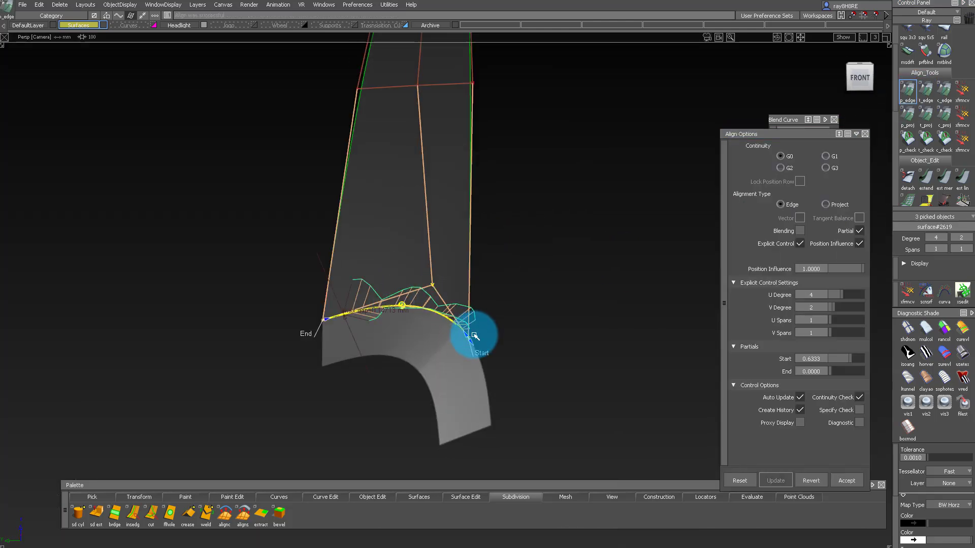
pyautogui.keyDown('alt'); pyautogui.keyDown('shift'); pyautogui.moveTo(625, 292); pyautogui.dragTo(570, 270); pyautogui.keyUp('shift'); pyautogui.keyUp('alt')
# - Show the bodywork, set the fender top's degree to 3 by 4 and align its inner edge to the strip with partial G0 continuity
pyautogui.keyDown('ctrl'); pyautogui.keyDown('shift'); pyautogui.moveTo(508, 254); pyautogui.dragTo(407, 142); pyautogui.keyUp('shift'); pyautogui.keyUp('ctrl')
pyautogui.hotkey('alt', 'h')
pyautogui.keyDown('alt'); pyautogui.keyDown('shift'); pyautogui.moveTo(431, 213); pyautogui.dragTo(472, 233); pyautogui.keyUp('shift'); pyautogui.keyUp('alt')
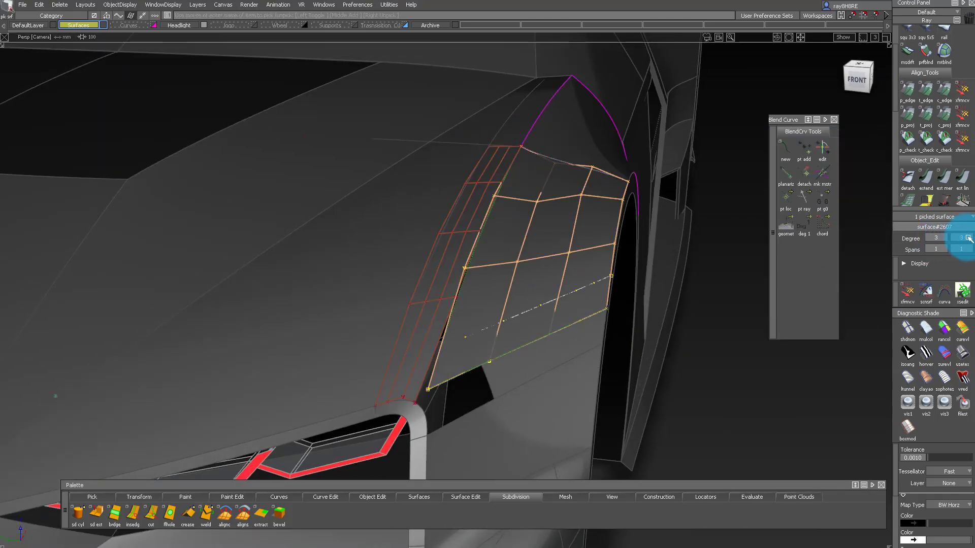
pyautogui.keyDown('alt'); pyautogui.keyDown('shift'); pyautogui.moveTo(531, 345); pyautogui.dragTo(457, 243); pyautogui.keyUp('shift'); pyautogui.keyUp('alt')
pyautogui.moveTo(483, 320)
pyautogui.keyDown('alt'); pyautogui.keyDown('shift'); pyautogui.mouseDown()
pyautogui.moveTo(456, 276)
pyautogui.moveTo(470, 317)
pyautogui.mouseUp(); pyautogui.keyUp('shift'); pyautogui.keyUp('alt')
pyautogui.click(908, 92)
pyautogui.click(450, 269)
pyautogui.click(401, 372)
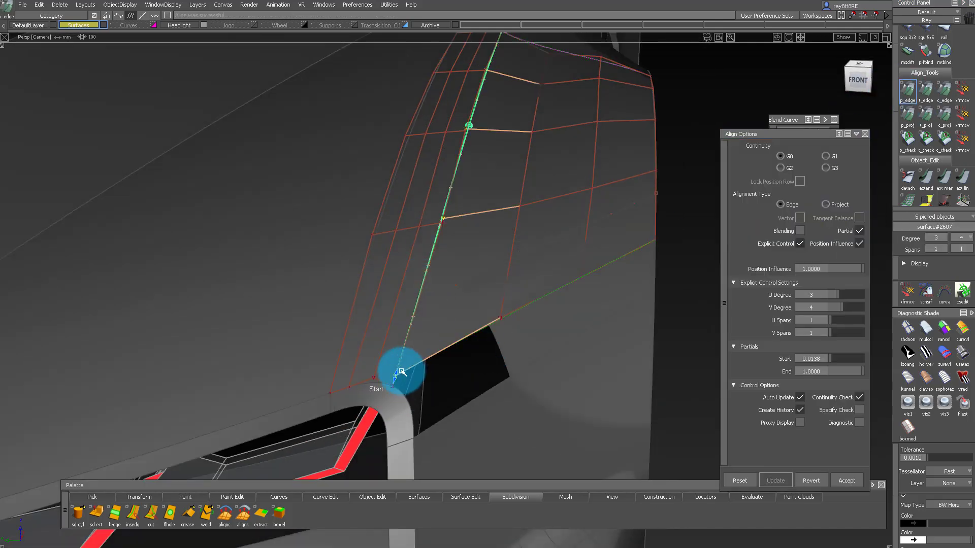
pyautogui.keyDown('ctrl'); pyautogui.keyDown('shift'); pyautogui.moveTo(373, 462); pyautogui.dragTo(406, 406); pyautogui.keyUp('shift'); pyautogui.keyUp('ctrl')
# - Project a straight line from the strip's edge to the wheel arch onto the fender top, trim off the area below and remove the old fillet
pyautogui.keyDown('ctrl'); pyautogui.keyDown('shift'); pyautogui.moveTo(475, 264); pyautogui.dragTo(492, 225); pyautogui.keyUp('shift'); pyautogui.keyUp('ctrl')
pyautogui.keyDown('alt'); pyautogui.keyDown('shift'); pyautogui.moveTo(505, 160); pyautogui.dragTo(243, 203, button='right'); pyautogui.keyUp('shift'); pyautogui.keyUp('alt')
pyautogui.keyDown('alt'); pyautogui.keyDown('shift'); pyautogui.moveTo(244, 203); pyautogui.dragTo(218, 300); pyautogui.keyUp('shift'); pyautogui.keyUp('alt')
pyautogui.keyDown('alt'); pyautogui.keyDown('shift'); pyautogui.moveTo(218, 300); pyautogui.dragTo(349, 304, button='right'); pyautogui.keyUp('shift'); pyautogui.keyUp('alt')
pyautogui.keyDown('alt'); pyautogui.keyDown('shift'); pyautogui.moveTo(349, 304); pyautogui.dragTo(411, 278); pyautogui.keyUp('shift'); pyautogui.keyUp('alt')
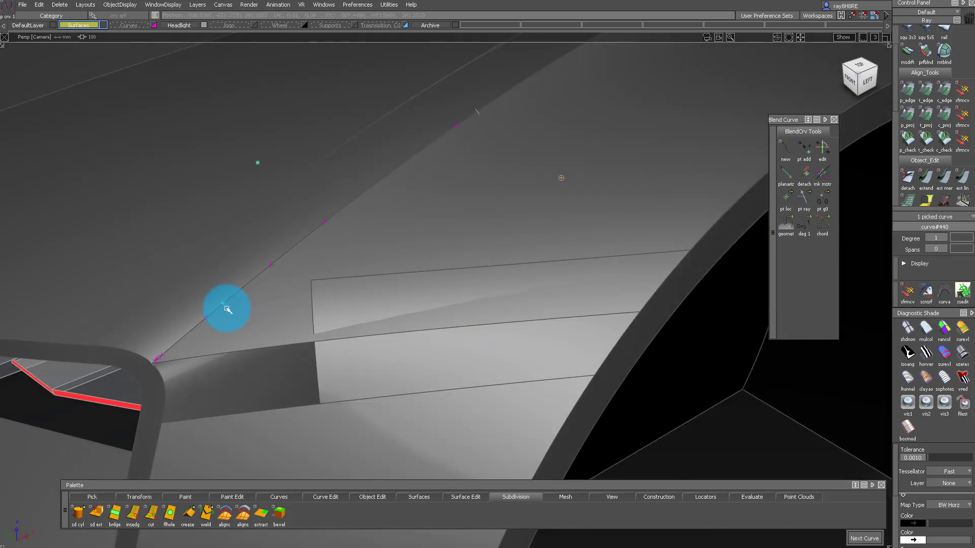
pyautogui.keyDown('alt'); pyautogui.keyDown('shift'); pyautogui.moveTo(816, 258); pyautogui.dragTo(383, 333); pyautogui.keyUp('shift'); pyautogui.keyUp('alt')
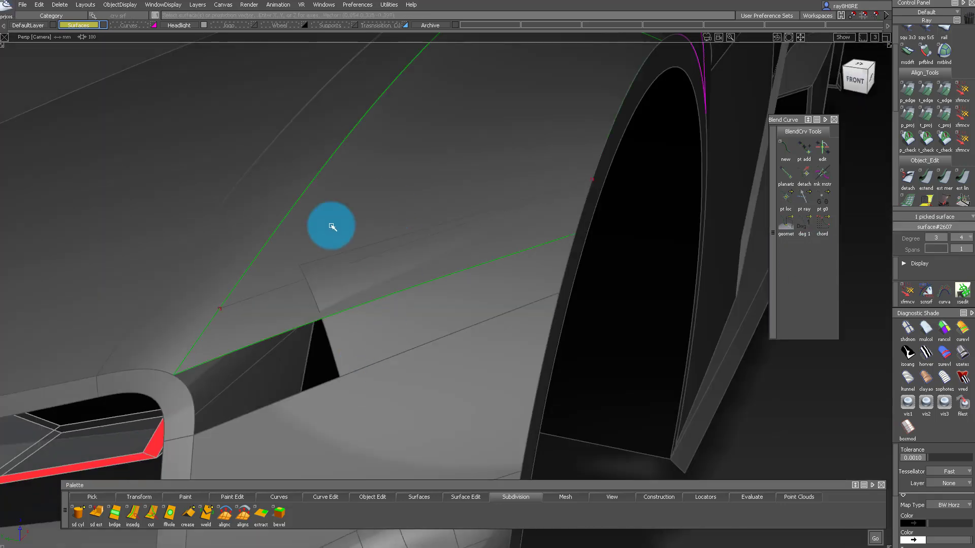
pyautogui.click(422, 292)
pyautogui.press('Delete')
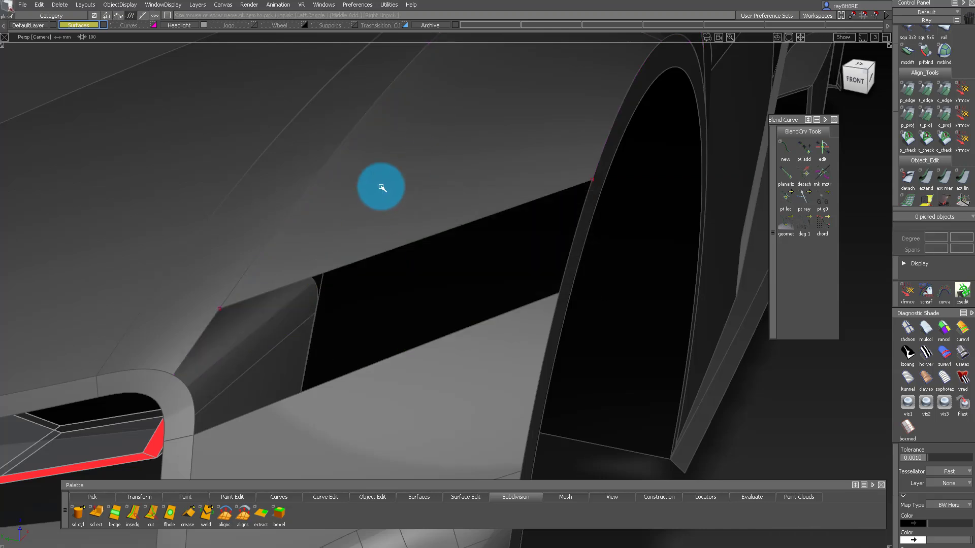
# - Build a blend surface between the trimmed fender top and the lower fender panel with its start edge set to Default
pyautogui.keyDown('alt'); pyautogui.keyDown('shift'); pyautogui.moveTo(379, 190); pyautogui.dragTo(400, 320); pyautogui.keyUp('shift'); pyautogui.keyUp('alt')
pyautogui.keyDown('ctrl'); pyautogui.keyDown('shift'); pyautogui.moveTo(448, 193); pyautogui.dragTo(471, 239); pyautogui.keyUp('shift'); pyautogui.keyUp('ctrl')
pyautogui.press('Delete')
pyautogui.press('Return')
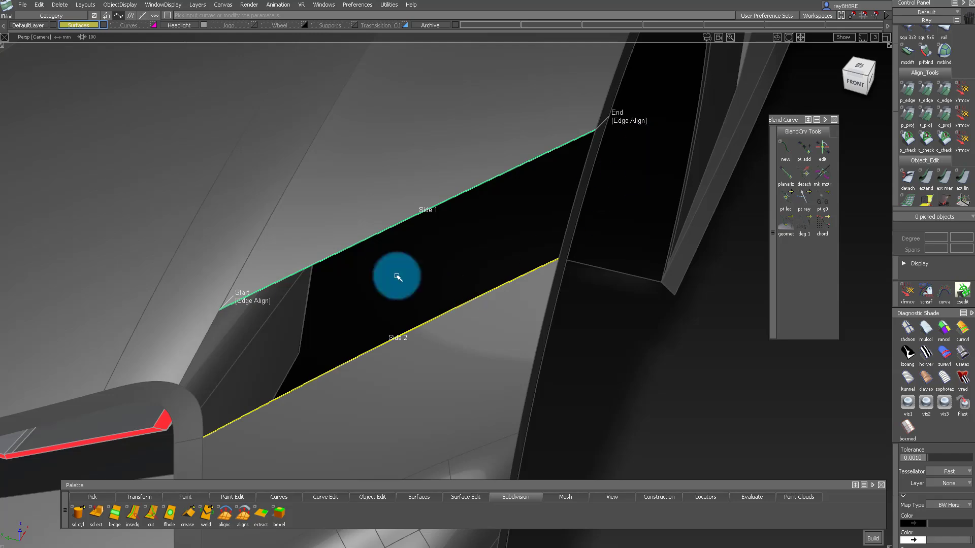
pyautogui.click(252, 302)
pyautogui.keyDown('alt'); pyautogui.keyDown('shift'); pyautogui.moveTo(292, 376); pyautogui.dragTo(192, 394); pyautogui.keyUp('shift'); pyautogui.keyUp('alt')
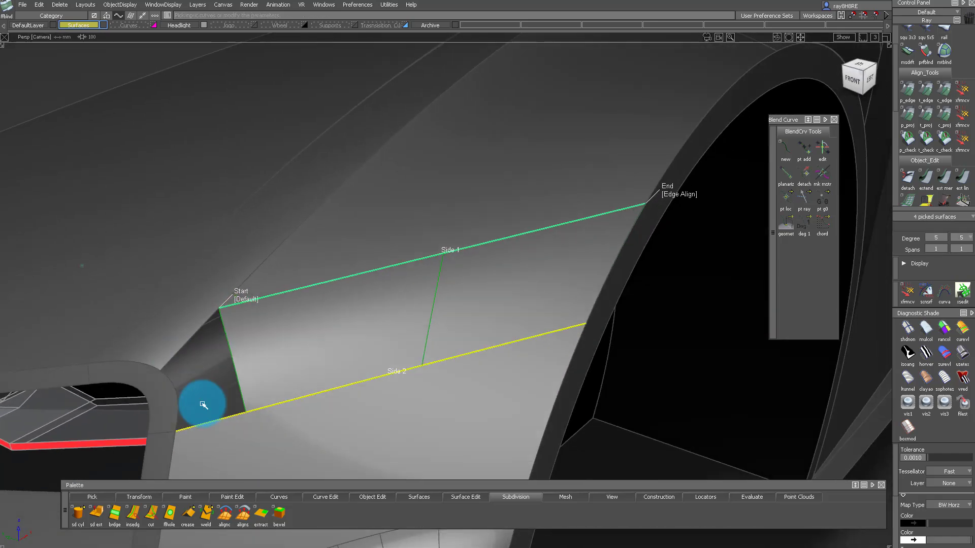
# - Isolate the surfaces around the corner gap and fill it with a degree 5 square patch, G2 to the blend and lower fender, other edges free
pyautogui.keyDown('ctrl'); pyautogui.keyDown('shift'); pyautogui.moveTo(191, 394); pyautogui.dragTo(186, 159, button='right'); pyautogui.keyUp('shift'); pyautogui.keyUp('ctrl')
pyautogui.keyDown('alt'); pyautogui.keyDown('shift'); pyautogui.moveTo(185, 159); pyautogui.dragTo(283, 170); pyautogui.keyUp('shift'); pyautogui.keyUp('alt')
pyautogui.keyDown('alt'); pyautogui.keyDown('shift'); pyautogui.moveTo(145, 397); pyautogui.dragTo(264, 365); pyautogui.keyUp('shift'); pyautogui.keyUp('alt')
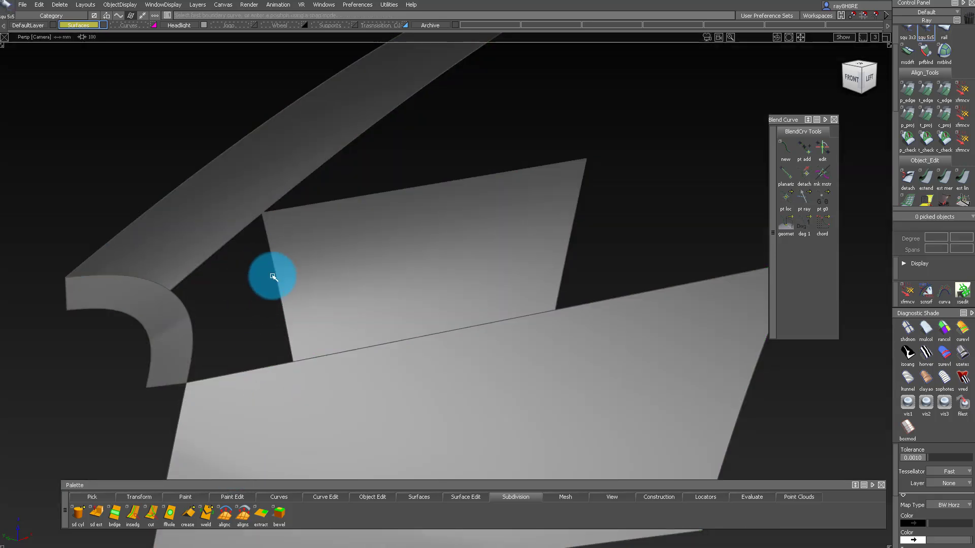
pyautogui.click(196, 349)
pyautogui.click(230, 375)
pyautogui.keyDown('ctrl'); pyautogui.keyDown('shift'); pyautogui.moveTo(282, 397); pyautogui.dragTo(291, 274); pyautogui.keyUp('shift'); pyautogui.keyUp('ctrl')
pyautogui.click(276, 284)
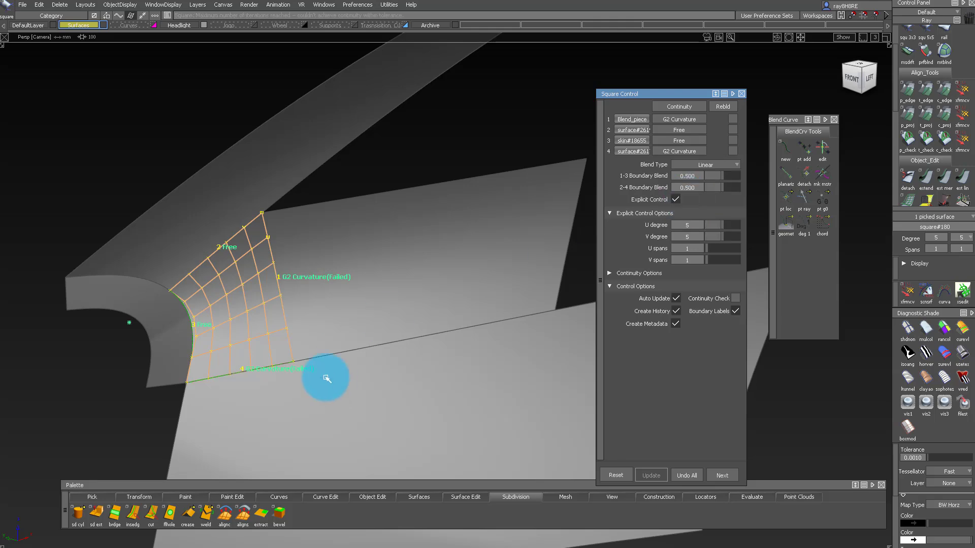
# - Align the corner patch's lower edge to the lower fender panel with partial G2 continuity, removing the patch's construction history
pyautogui.keyDown('alt'); pyautogui.keyDown('shift'); pyautogui.moveTo(331, 382); pyautogui.dragTo(413, 299); pyautogui.keyUp('shift'); pyautogui.keyUp('alt')
pyautogui.keyDown('alt'); pyautogui.keyDown('shift'); pyautogui.moveTo(281, 303); pyautogui.dragTo(324, 312); pyautogui.keyUp('shift'); pyautogui.keyUp('alt')
pyautogui.click(942, 138)
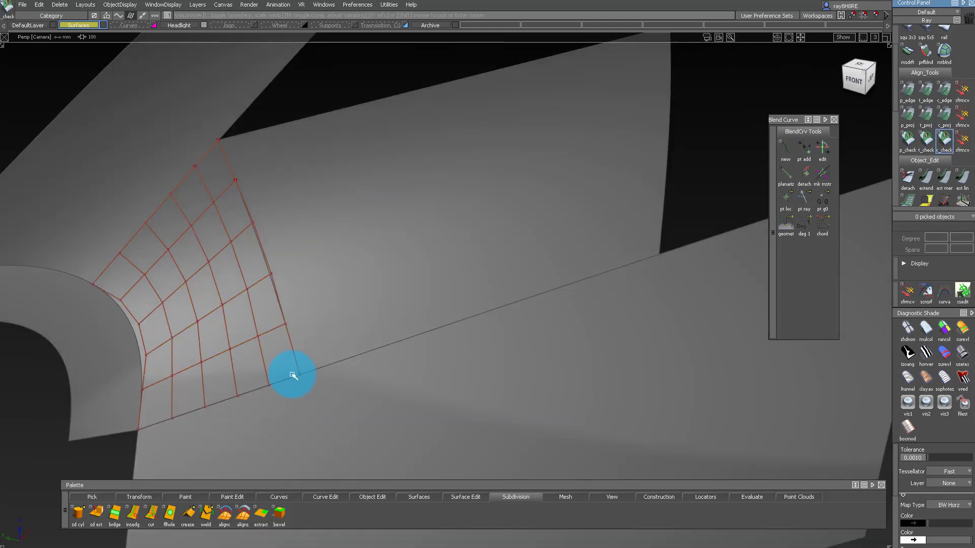
pyautogui.keyDown('alt'); pyautogui.keyDown('shift'); pyautogui.moveTo(254, 367); pyautogui.dragTo(325, 351); pyautogui.keyUp('shift'); pyautogui.keyUp('alt')
pyautogui.keyDown('alt'); pyautogui.keyDown('shift'); pyautogui.moveTo(325, 351); pyautogui.dragTo(416, 350, button='right'); pyautogui.keyUp('shift'); pyautogui.keyUp('alt')
pyautogui.keyDown('ctrl'); pyautogui.keyDown('shift'); pyautogui.moveTo(373, 387); pyautogui.dragTo(408, 302); pyautogui.keyUp('shift'); pyautogui.keyUp('ctrl')
pyautogui.click(263, 425)
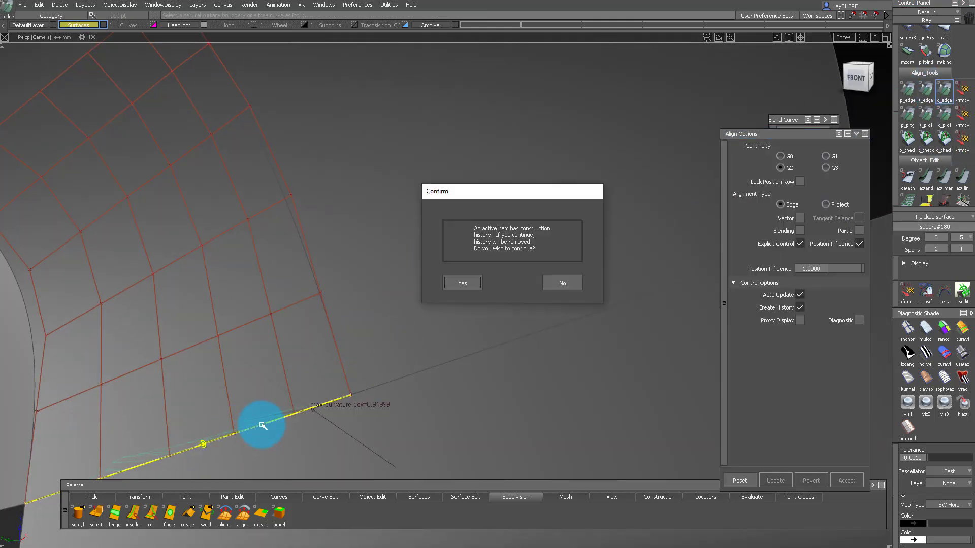
pyautogui.click(462, 283)
pyautogui.click(367, 388)
pyautogui.keyDown('alt'); pyautogui.keyDown('shift'); pyautogui.moveTo(368, 361); pyautogui.dragTo(254, 361, button='right'); pyautogui.keyUp('shift'); pyautogui.keyUp('alt')
pyautogui.click(859, 231)
# - Check the tangent and curvature continuity along the corner patch's edge to the neighbouring blend surface
pyautogui.keyDown('alt'); pyautogui.keyDown('shift'); pyautogui.moveTo(482, 319); pyautogui.dragTo(454, 348); pyautogui.keyUp('shift'); pyautogui.keyUp('alt')
pyautogui.keyDown('alt'); pyautogui.keyDown('shift'); pyautogui.moveTo(455, 349); pyautogui.dragTo(515, 347, button='right'); pyautogui.keyUp('shift'); pyautogui.keyUp('alt')
pyautogui.keyDown('ctrl'); pyautogui.keyDown('shift'); pyautogui.moveTo(515, 348); pyautogui.dragTo(544, 283); pyautogui.keyUp('shift'); pyautogui.keyUp('ctrl')
pyautogui.click(946, 141)
pyautogui.click(488, 312)
pyautogui.keyDown('alt'); pyautogui.keyDown('shift'); pyautogui.moveTo(489, 311); pyautogui.dragTo(497, 219); pyautogui.keyUp('shift'); pyautogui.keyUp('alt')
pyautogui.keyDown('alt'); pyautogui.keyDown('shift'); pyautogui.moveTo(501, 141); pyautogui.dragTo(504, 233); pyautogui.keyUp('shift'); pyautogui.keyUp('alt')
pyautogui.click(924, 118)
pyautogui.click(924, 143)
pyautogui.click(443, 209)
pyautogui.keyDown('alt'); pyautogui.keyDown('shift'); pyautogui.moveTo(389, 284); pyautogui.dragTo(381, 200, button='right'); pyautogui.keyUp('shift'); pyautogui.keyUp('alt')
pyautogui.click(462, 283)
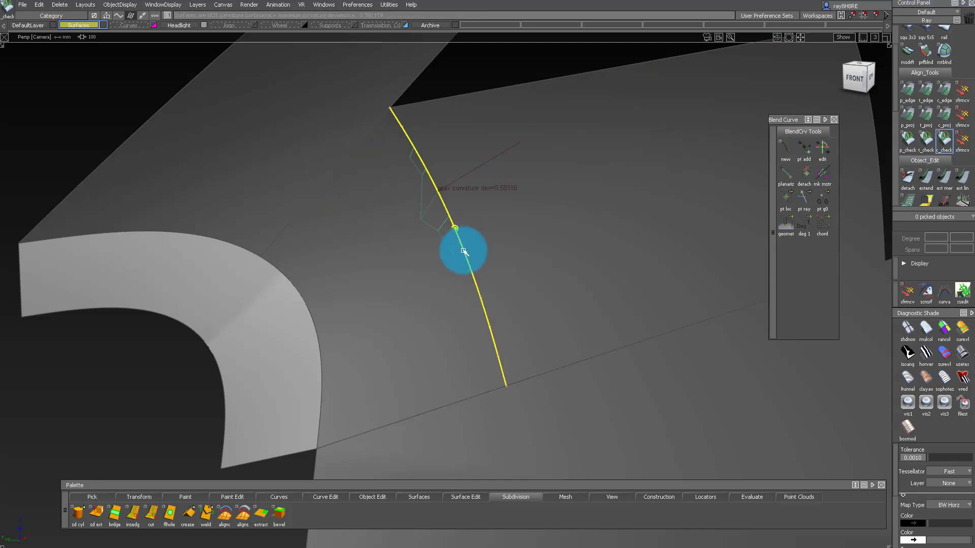
pyautogui.keyDown('alt'); pyautogui.keyDown('shift'); pyautogui.moveTo(463, 251); pyautogui.dragTo(546, 231, button='right'); pyautogui.keyUp('shift'); pyautogui.keyUp('alt')
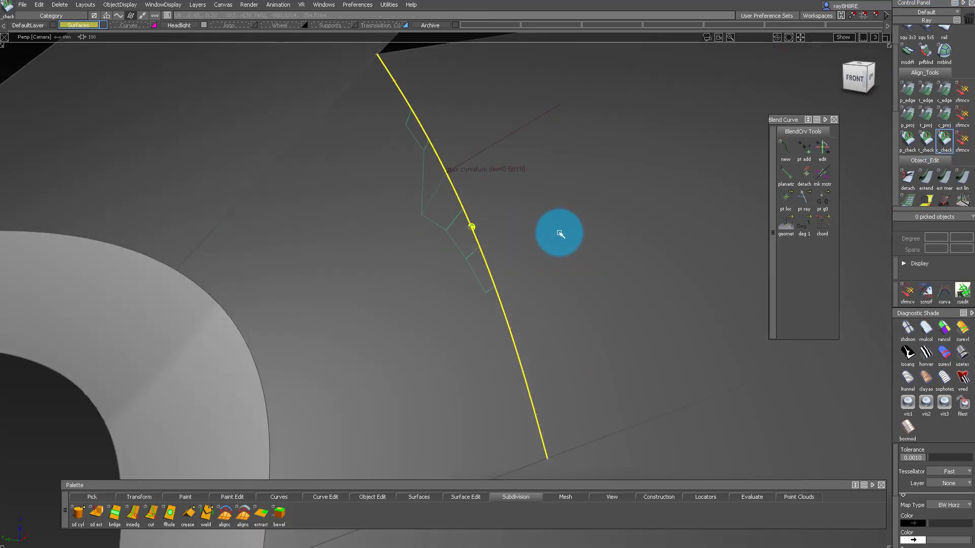
# - Show the corner patch's control points and move individual interior points to reduce the curvature deviation against the blend surface
pyautogui.keyDown('ctrl'); pyautogui.keyDown('shift'); pyautogui.moveTo(411, 297); pyautogui.dragTo(415, 207); pyautogui.keyUp('shift'); pyautogui.keyUp('ctrl')
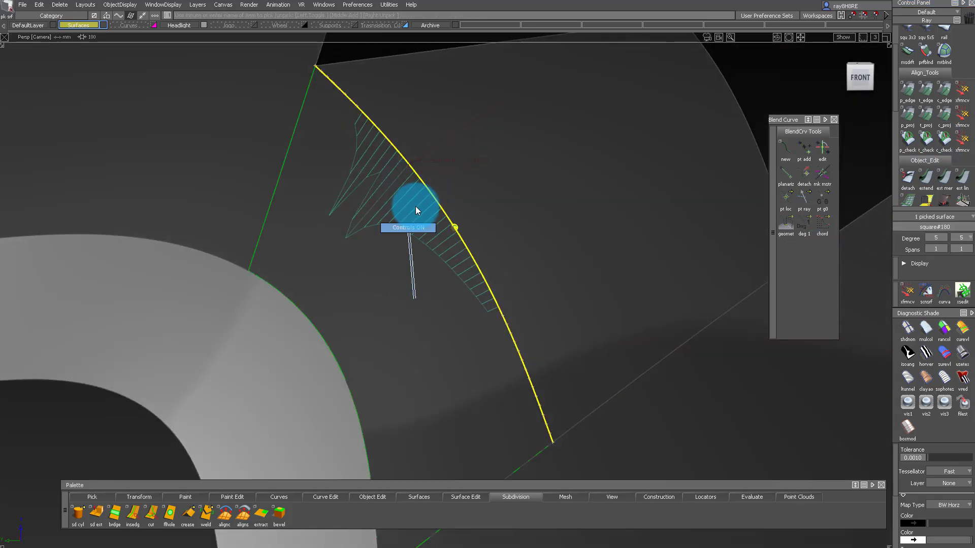
pyautogui.keyDown('alt'); pyautogui.keyDown('shift'); pyautogui.moveTo(335, 254); pyautogui.dragTo(382, 259, button='right'); pyautogui.keyUp('shift'); pyautogui.keyUp('alt')
pyautogui.click(342, 166)
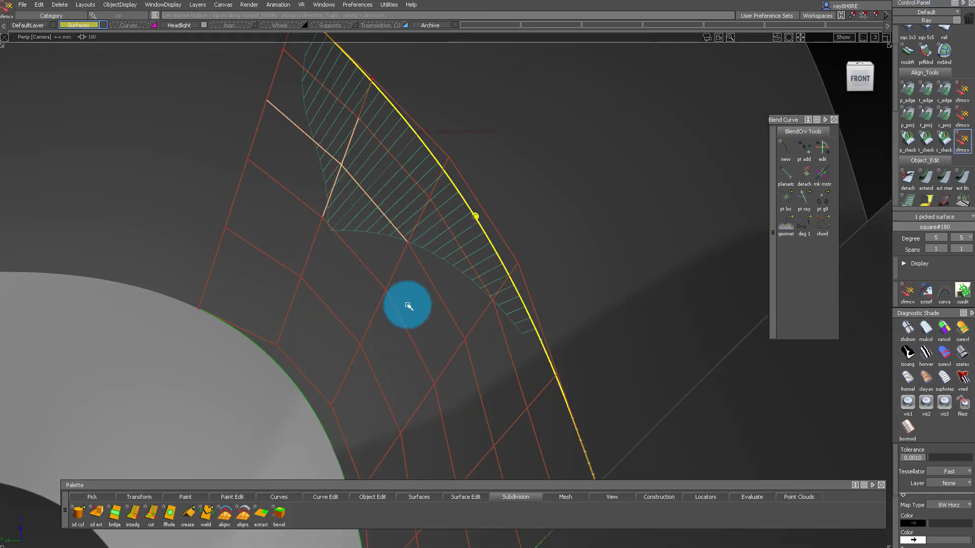
pyautogui.keyDown('alt'); pyautogui.keyDown('shift'); pyautogui.moveTo(381, 230); pyautogui.dragTo(392, 272); pyautogui.keyUp('shift'); pyautogui.keyUp('alt')
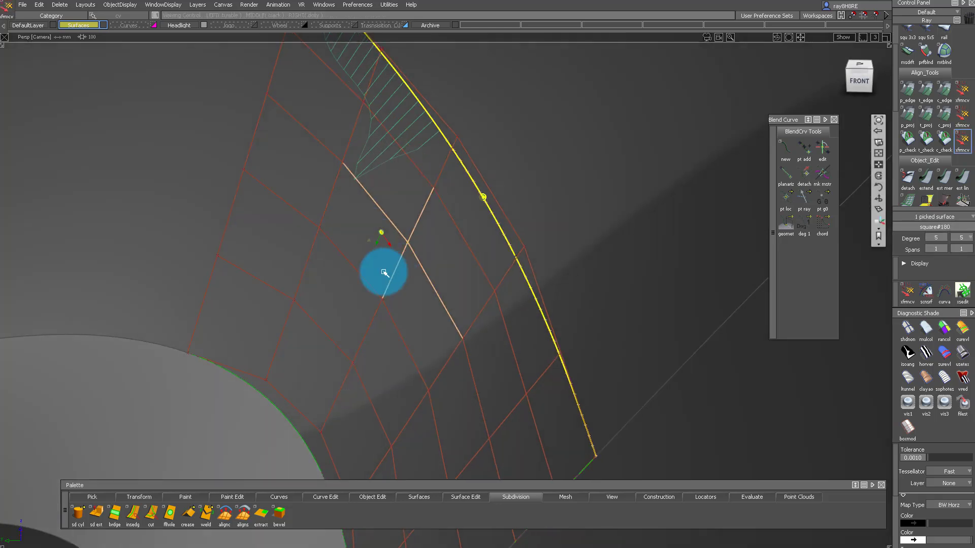
pyautogui.keyDown('alt'); pyautogui.keyDown('shift'); pyautogui.moveTo(391, 272); pyautogui.dragTo(399, 366, button='middle'); pyautogui.keyUp('shift'); pyautogui.keyUp('alt')
pyautogui.keyDown('ctrl'); pyautogui.keyDown('shift'); pyautogui.moveTo(352, 294); pyautogui.dragTo(350, 237); pyautogui.keyUp('shift'); pyautogui.keyUp('ctrl')
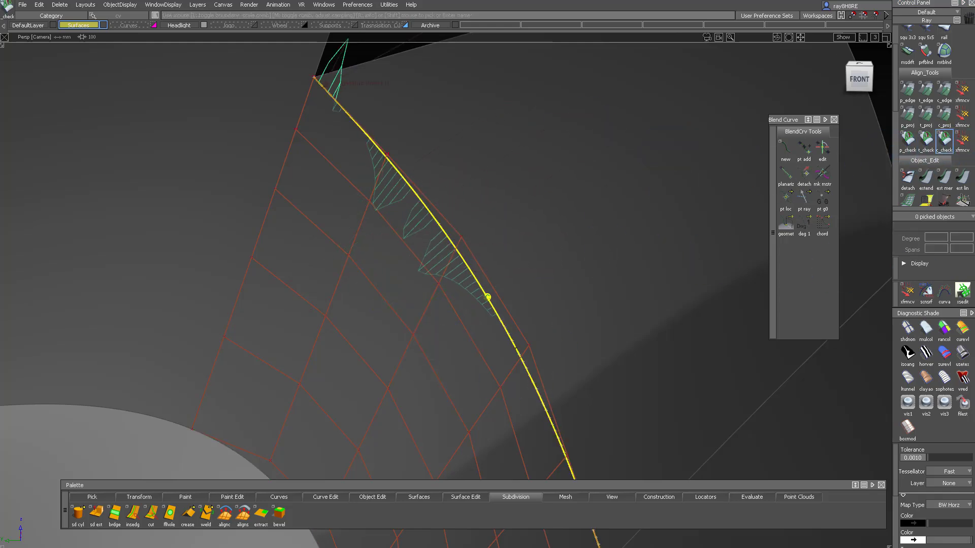
pyautogui.keyDown('alt'); pyautogui.keyDown('shift'); pyautogui.moveTo(556, 182); pyautogui.dragTo(378, 299); pyautogui.keyUp('shift'); pyautogui.keyUp('alt')
# - Show the full bodywork with diagnostic shading and delete the two leftover construction curves on the hood
pyautogui.click(925, 354)
pyautogui.keyDown('alt'); pyautogui.keyDown('shift'); pyautogui.moveTo(435, 269); pyautogui.dragTo(363, 235); pyautogui.keyUp('shift'); pyautogui.keyUp('alt')
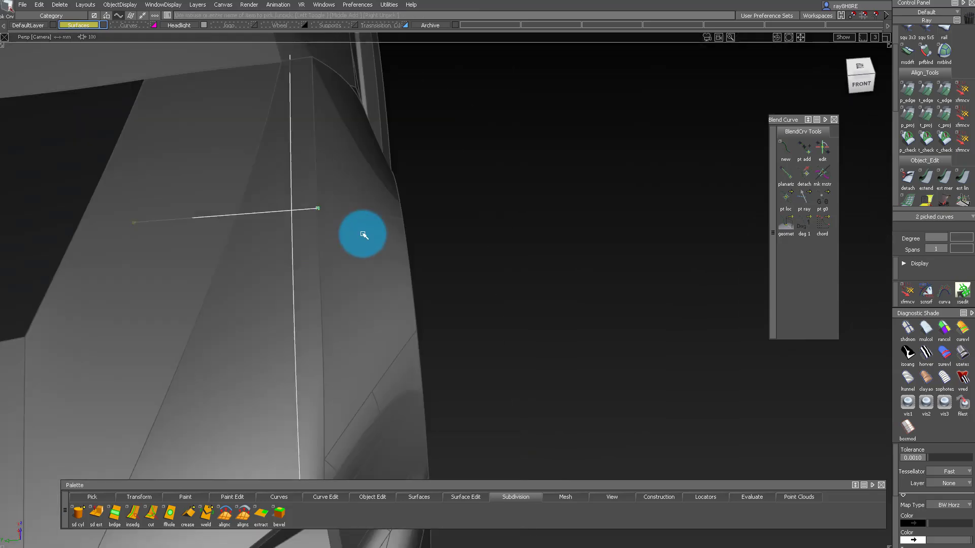
pyautogui.keyDown('alt'); pyautogui.keyDown('shift'); pyautogui.moveTo(286, 224); pyautogui.dragTo(359, 405); pyautogui.keyUp('shift'); pyautogui.keyUp('alt')
pyautogui.keyDown('alt'); pyautogui.keyDown('shift'); pyautogui.moveTo(330, 320); pyautogui.dragTo(373, 306, button='right'); pyautogui.keyUp('shift'); pyautogui.keyUp('alt')
pyautogui.keyDown('alt'); pyautogui.keyDown('shift'); pyautogui.moveTo(372, 306); pyautogui.dragTo(353, 304); pyautogui.keyUp('shift'); pyautogui.keyUp('alt')
# - Raise the degree of the strip surface between hood and fender top to 5 by 3 and display its control points
pyautogui.click(357, 247)
pyautogui.keyDown('ctrl'); pyautogui.keyDown('shift'); pyautogui.moveTo(353, 304); pyautogui.dragTo(357, 207); pyautogui.keyUp('shift'); pyautogui.keyUp('ctrl')
pyautogui.click(357, 206)
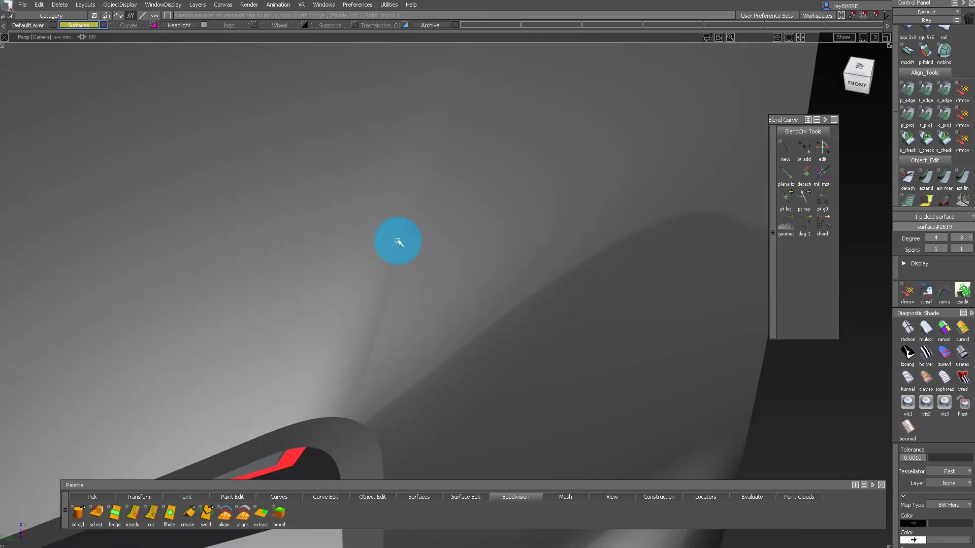
pyautogui.keyDown('alt'); pyautogui.keyDown('shift'); pyautogui.moveTo(376, 341); pyautogui.dragTo(396, 209); pyautogui.keyUp('shift'); pyautogui.keyUp('alt')
pyautogui.keyDown('alt'); pyautogui.keyDown('shift'); pyautogui.moveTo(520, 165); pyautogui.dragTo(673, 218, button='right'); pyautogui.keyUp('shift'); pyautogui.keyUp('alt')
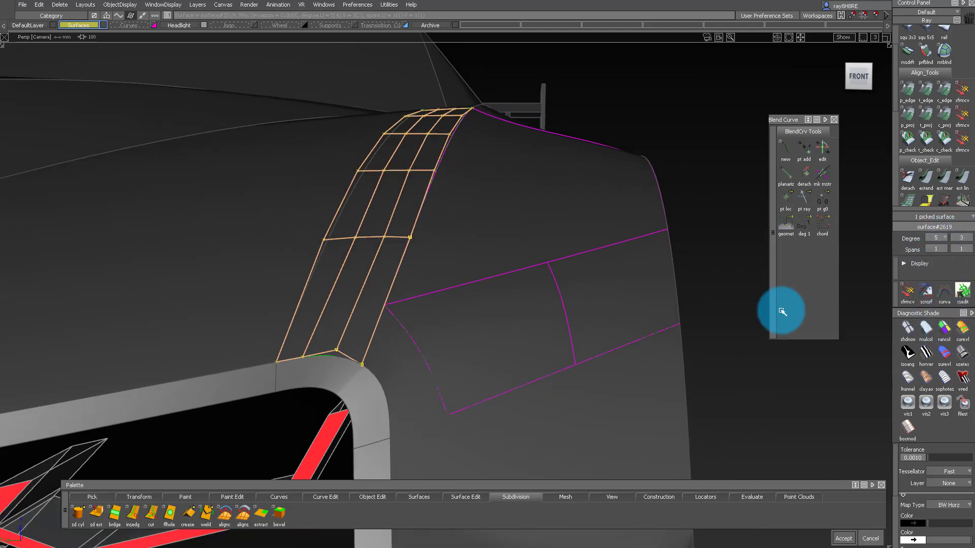
pyautogui.keyDown('alt'); pyautogui.keyDown('shift'); pyautogui.moveTo(379, 237); pyautogui.dragTo(439, 225); pyautogui.keyUp('shift'); pyautogui.keyUp('alt')
pyautogui.keyDown('alt'); pyautogui.keyDown('shift'); pyautogui.moveTo(374, 394); pyautogui.dragTo(374, 284); pyautogui.keyUp('shift'); pyautogui.keyUp('alt')
pyautogui.keyDown('ctrl'); pyautogui.keyDown('shift'); pyautogui.moveTo(374, 268); pyautogui.dragTo(427, 284); pyautogui.keyUp('shift'); pyautogui.keyUp('ctrl')
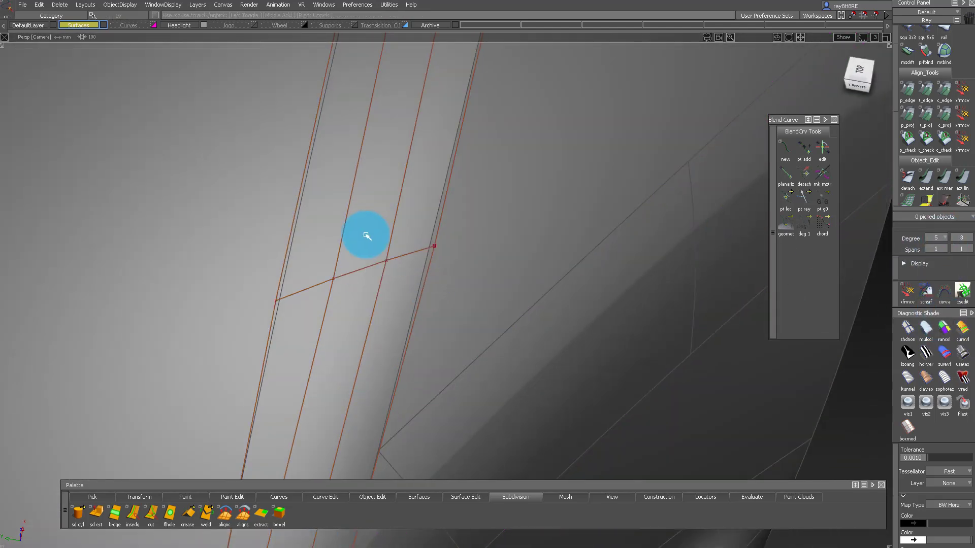
# - Set the strip surface between hood and fender top to degree 5 by 5 and display its control points
pyautogui.moveTo(363, 229); pyautogui.dragTo(399, 284)
pyautogui.keyDown('alt'); pyautogui.keyDown('shift'); pyautogui.moveTo(406, 277); pyautogui.dragTo(504, 156); pyautogui.keyUp('shift'); pyautogui.keyUp('alt')
pyautogui.keyDown('alt'); pyautogui.keyDown('shift'); pyautogui.moveTo(504, 157); pyautogui.dragTo(442, 239, button='right'); pyautogui.keyUp('shift'); pyautogui.keyUp('alt')
pyautogui.moveTo(442, 239)
pyautogui.keyDown('alt'); pyautogui.keyDown('shift'); pyautogui.mouseDown()
pyautogui.moveTo(523, 195)
pyautogui.moveTo(438, 254)
pyautogui.mouseUp(); pyautogui.keyUp('shift'); pyautogui.keyUp('alt')
pyautogui.keyDown('alt'); pyautogui.keyDown('shift'); pyautogui.moveTo(438, 254); pyautogui.dragTo(403, 262, button='right'); pyautogui.keyUp('shift'); pyautogui.keyUp('alt')
pyautogui.click(414, 274)
pyautogui.click(774, 196)
pyautogui.keyDown('alt'); pyautogui.keyDown('shift'); pyautogui.moveTo(402, 262); pyautogui.dragTo(422, 299); pyautogui.keyUp('shift'); pyautogui.keyUp('alt')
pyautogui.click(385, 214)
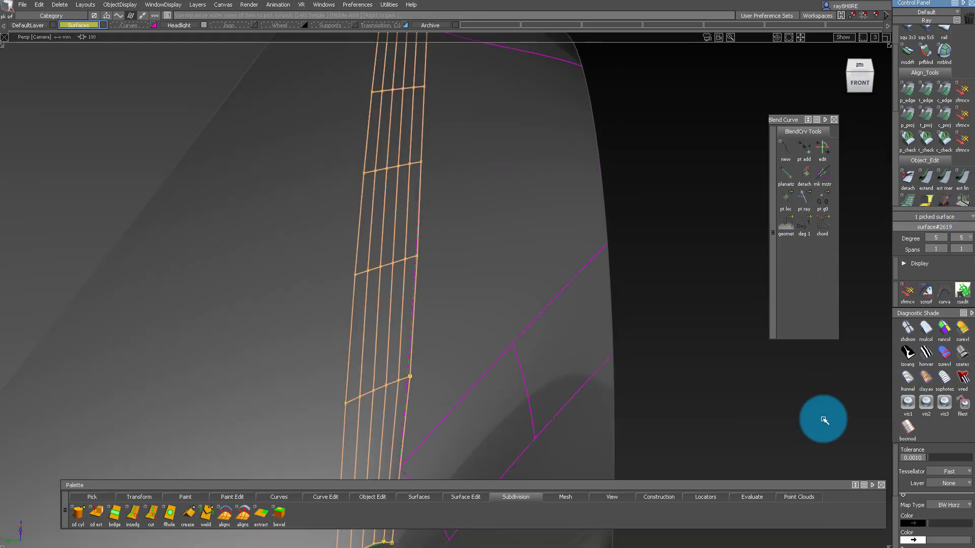
# - Align the strip's long edge to the hood with G2 edge alignment and position influence 1, and hide its control points
pyautogui.click(359, 213)
pyautogui.click(461, 283)
pyautogui.click(355, 213)
pyautogui.keyDown('alt'); pyautogui.keyDown('shift'); pyautogui.moveTo(478, 178); pyautogui.dragTo(482, 203, button='right'); pyautogui.keyUp('shift'); pyautogui.keyUp('alt')
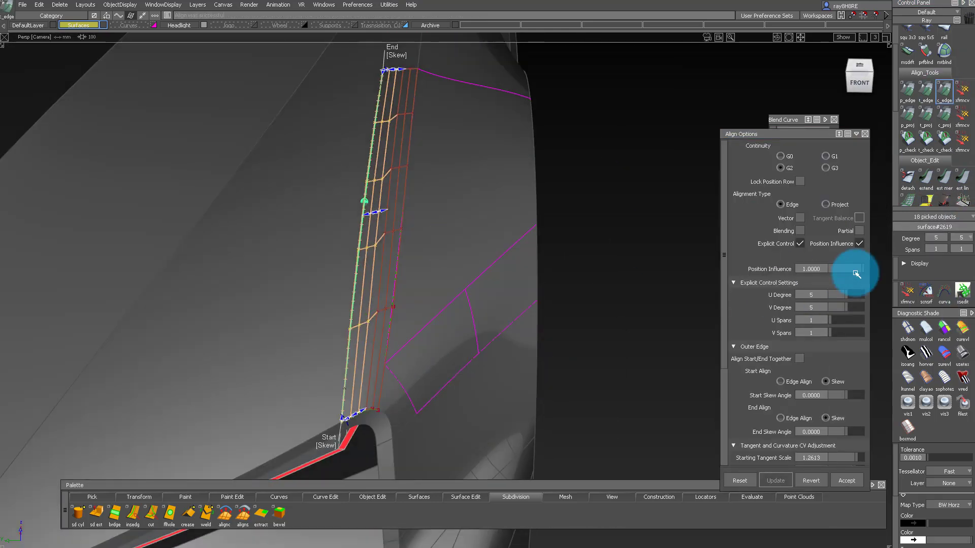
pyautogui.keyDown('alt'); pyautogui.keyDown('shift'); pyautogui.moveTo(426, 304); pyautogui.dragTo(346, 335); pyautogui.keyUp('shift'); pyautogui.keyUp('alt')
pyautogui.keyDown('alt'); pyautogui.keyDown('shift'); pyautogui.moveTo(345, 335); pyautogui.dragTo(374, 227, button='right'); pyautogui.keyUp('shift'); pyautogui.keyUp('alt')
pyautogui.moveTo(375, 228)
pyautogui.keyDown('alt'); pyautogui.keyDown('shift'); pyautogui.mouseDown()
pyautogui.moveTo(168, 235)
pyautogui.moveTo(320, 349)
pyautogui.moveTo(304, 289)
pyautogui.moveTo(332, 146)
pyautogui.moveTo(379, 127)
pyautogui.moveTo(322, 146)
pyautogui.moveTo(366, 235)
pyautogui.mouseUp(); pyautogui.keyUp('shift'); pyautogui.keyUp('alt')
pyautogui.keyDown('alt'); pyautogui.keyDown('shift'); pyautogui.moveTo(366, 235); pyautogui.dragTo(321, 323, button='right'); pyautogui.keyUp('shift'); pyautogui.keyUp('alt')
pyautogui.keyDown('alt'); pyautogui.keyDown('shift'); pyautogui.moveTo(322, 324); pyautogui.dragTo(290, 298); pyautogui.keyUp('shift'); pyautogui.keyUp('alt')
pyautogui.moveTo(283, 191); pyautogui.dragTo(350, 340)
pyautogui.keyDown('alt'); pyautogui.keyDown('shift'); pyautogui.moveTo(388, 203); pyautogui.dragTo(359, 267, button='right'); pyautogui.keyUp('shift'); pyautogui.keyUp('alt')
pyautogui.keyDown('alt'); pyautogui.keyDown('shift'); pyautogui.moveTo(359, 268); pyautogui.dragTo(355, 284); pyautogui.keyUp('shift'); pyautogui.keyUp('alt')
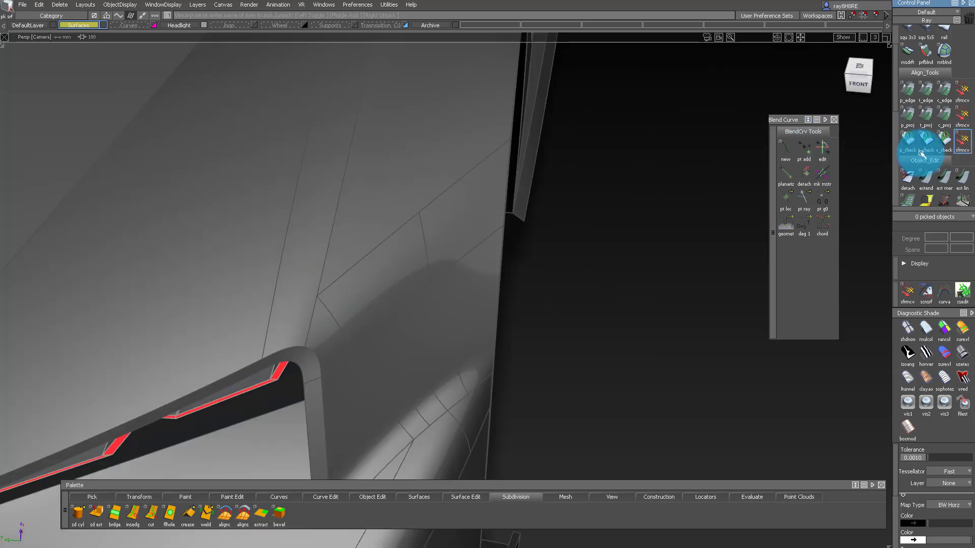
# - Check the tangent and curvature continuity along the corner patch's edge above the headlight opening
pyautogui.keyDown('alt'); pyautogui.keyDown('shift'); pyautogui.moveTo(344, 295); pyautogui.dragTo(312, 321, button='right'); pyautogui.keyUp('shift'); pyautogui.keyUp('alt')
pyautogui.keyDown('alt'); pyautogui.keyDown('shift'); pyautogui.moveTo(312, 320); pyautogui.dragTo(372, 293); pyautogui.keyUp('shift'); pyautogui.keyUp('alt')
pyautogui.keyDown('ctrl'); pyautogui.keyDown('shift'); pyautogui.moveTo(372, 293); pyautogui.dragTo(332, 255, button='right'); pyautogui.keyUp('shift'); pyautogui.keyUp('ctrl')
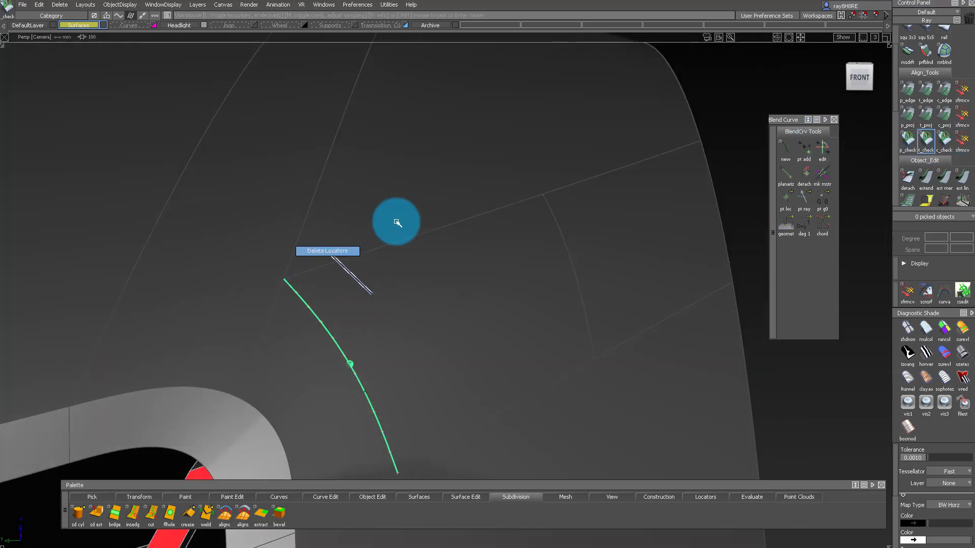
pyautogui.keyDown('alt'); pyautogui.keyDown('shift'); pyautogui.moveTo(409, 241); pyautogui.dragTo(866, 144); pyautogui.keyUp('shift'); pyautogui.keyUp('alt')
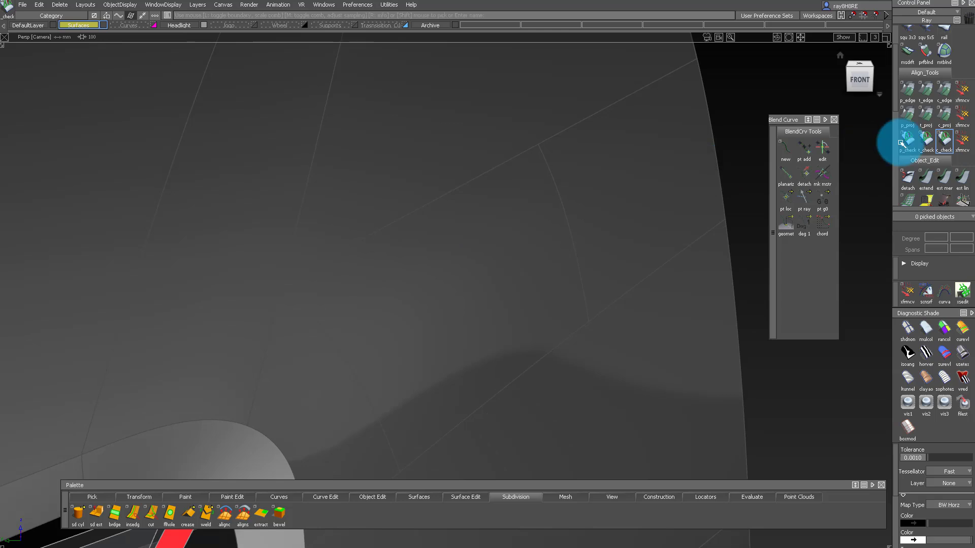
pyautogui.keyDown('alt'); pyautogui.keyDown('shift'); pyautogui.moveTo(427, 204); pyautogui.dragTo(364, 212); pyautogui.keyUp('shift'); pyautogui.keyUp('alt')
# - Save the file
pyautogui.click(22, 5)
pyautogui.click(49, 64)
pyautogui.press('Return')
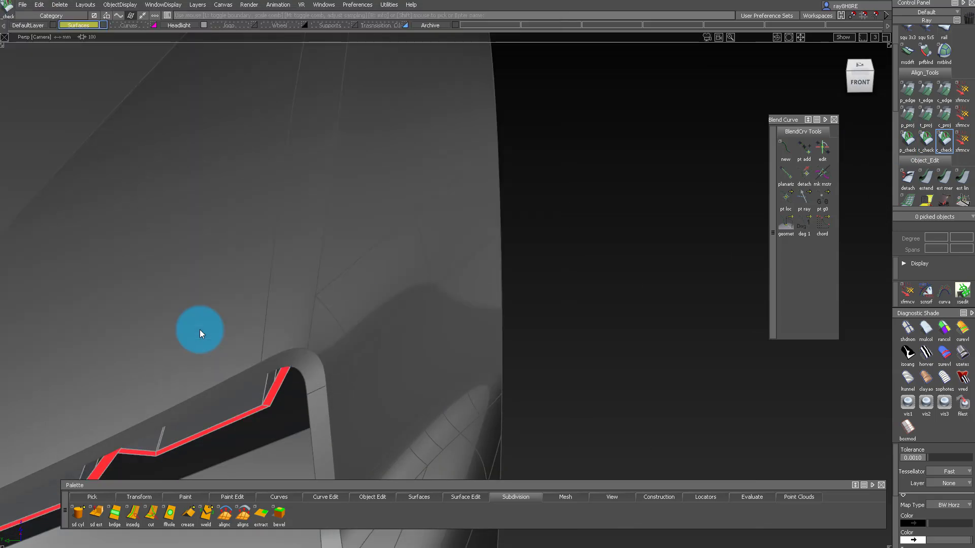
# - Build a G2 chord fillet with chordal length 25 between the strip surface and the fender-side surfaces above the headlight
pyautogui.keyDown('alt'); pyautogui.keyDown('shift'); pyautogui.moveTo(178, 308); pyautogui.dragTo(389, 161); pyautogui.keyUp('shift'); pyautogui.keyUp('alt')
pyautogui.click(341, 323)
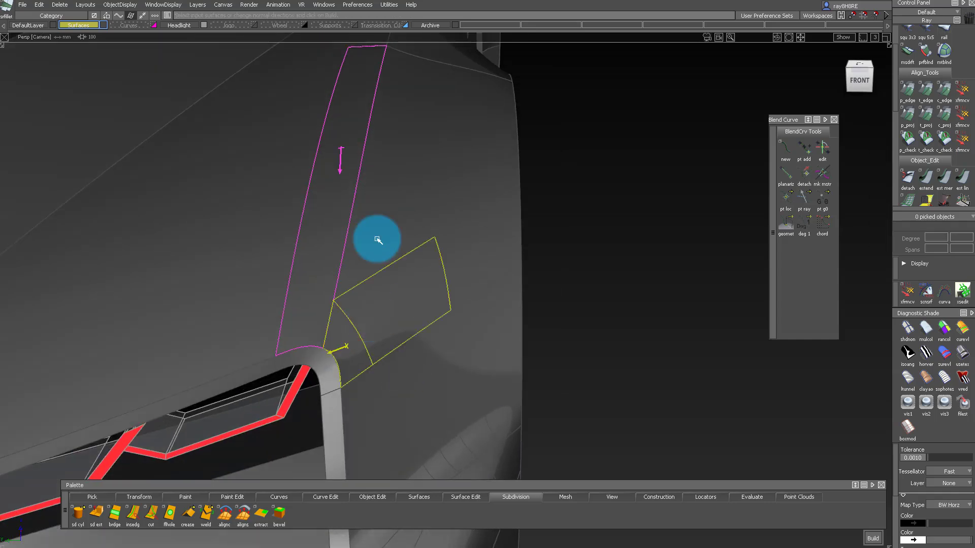
pyautogui.keyDown('alt'); pyautogui.keyDown('shift'); pyautogui.moveTo(381, 255); pyautogui.dragTo(406, 244); pyautogui.keyUp('shift'); pyautogui.keyUp('alt')
pyautogui.click(932, 53)
pyautogui.doubleClick(944, 51)
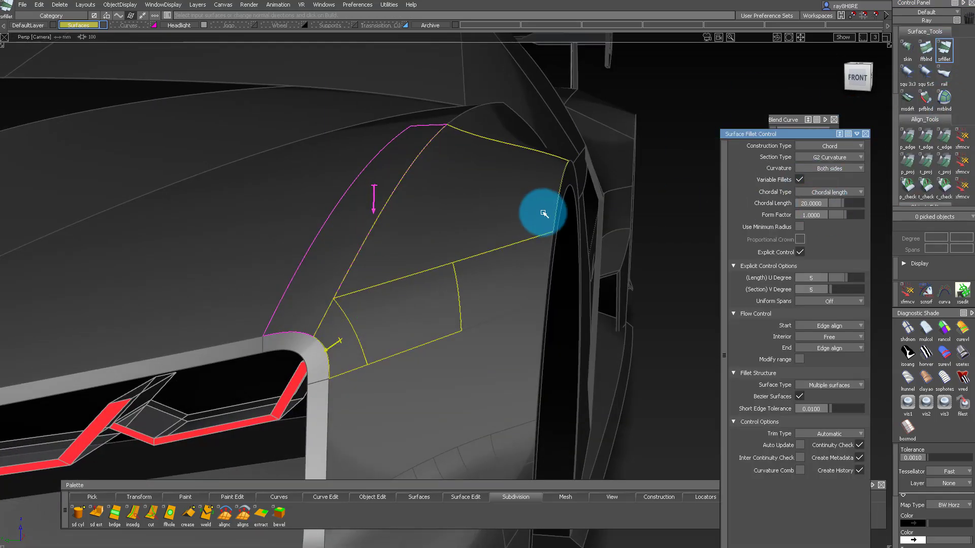
pyautogui.keyDown('alt'); pyautogui.keyDown('shift'); pyautogui.moveTo(544, 213); pyautogui.dragTo(344, 238); pyautogui.keyUp('shift'); pyautogui.keyUp('alt')
pyautogui.click(345, 239)
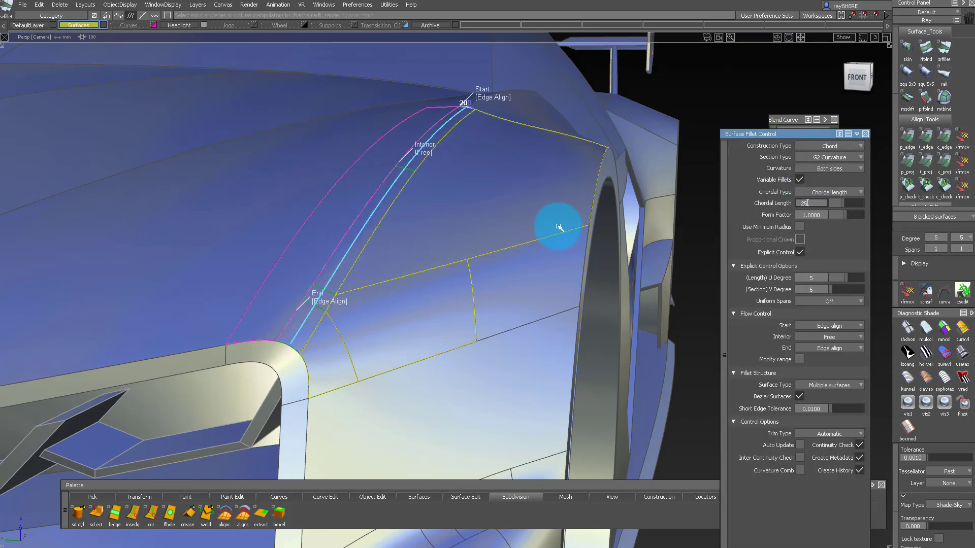
pyautogui.keyDown('ctrl'); pyautogui.keyDown('shift'); pyautogui.moveTo(417, 287); pyautogui.dragTo(435, 103); pyautogui.keyUp('shift'); pyautogui.keyUp('ctrl')
pyautogui.keyDown('alt'); pyautogui.keyDown('shift'); pyautogui.moveTo(440, 228); pyautogui.dragTo(472, 342); pyautogui.keyUp('shift'); pyautogui.keyUp('alt')
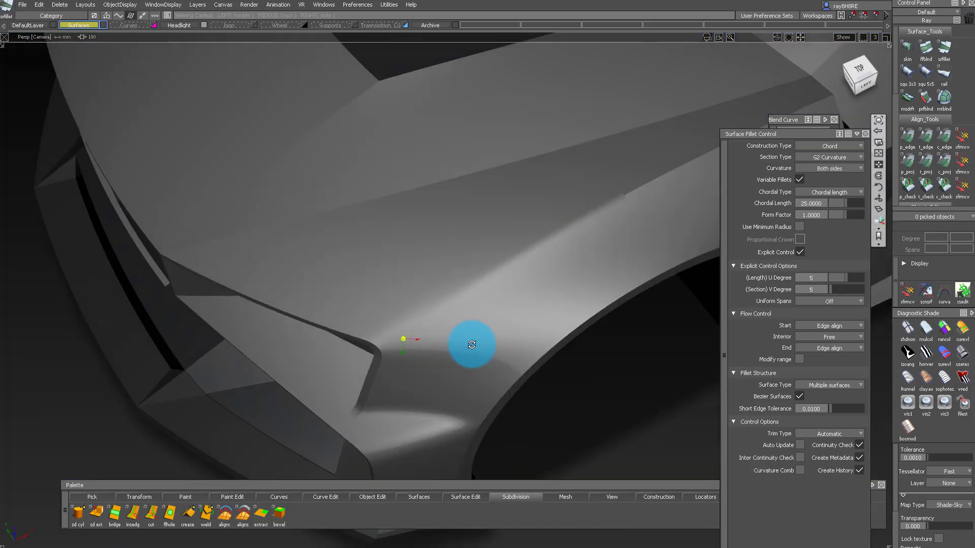
pyautogui.keyDown('alt'); pyautogui.keyDown('shift'); pyautogui.moveTo(472, 342); pyautogui.dragTo(403, 361, button='right'); pyautogui.keyUp('shift'); pyautogui.keyUp('alt')
pyautogui.keyDown('alt'); pyautogui.keyDown('shift'); pyautogui.moveTo(403, 361); pyautogui.dragTo(602, 226); pyautogui.keyUp('shift'); pyautogui.keyUp('alt')
# - Build a matching G2 chord fillet with chordal length 25 along the rear part of the fender edge
pyautogui.keyDown('ctrl'); pyautogui.keyDown('shift'); pyautogui.moveTo(605, 221); pyautogui.dragTo(472, 350); pyautogui.keyUp('shift'); pyautogui.keyUp('ctrl')
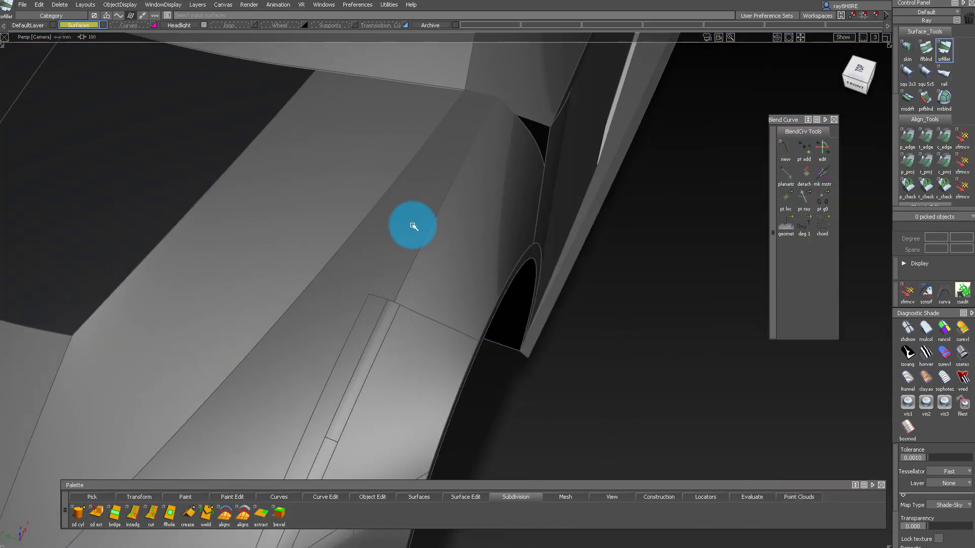
pyautogui.click(413, 223)
pyautogui.click(435, 248)
pyautogui.click(477, 120)
pyautogui.keyDown('alt'); pyautogui.keyDown('shift'); pyautogui.moveTo(435, 274); pyautogui.dragTo(483, 266, button='right'); pyautogui.keyUp('shift'); pyautogui.keyUp('alt')
pyautogui.click(458, 265)
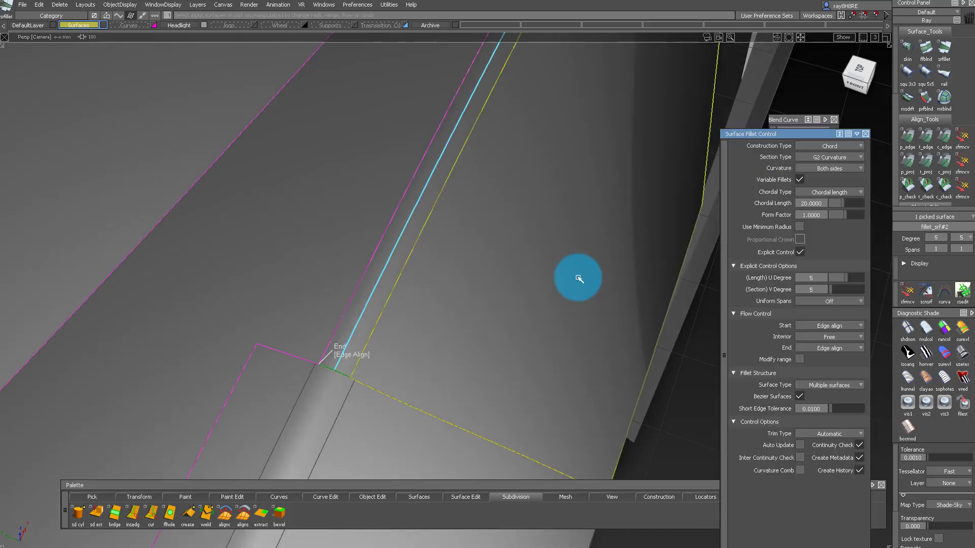
pyautogui.keyDown('alt'); pyautogui.keyDown('shift'); pyautogui.moveTo(299, 375); pyautogui.dragTo(467, 434); pyautogui.keyUp('shift'); pyautogui.keyUp('alt')
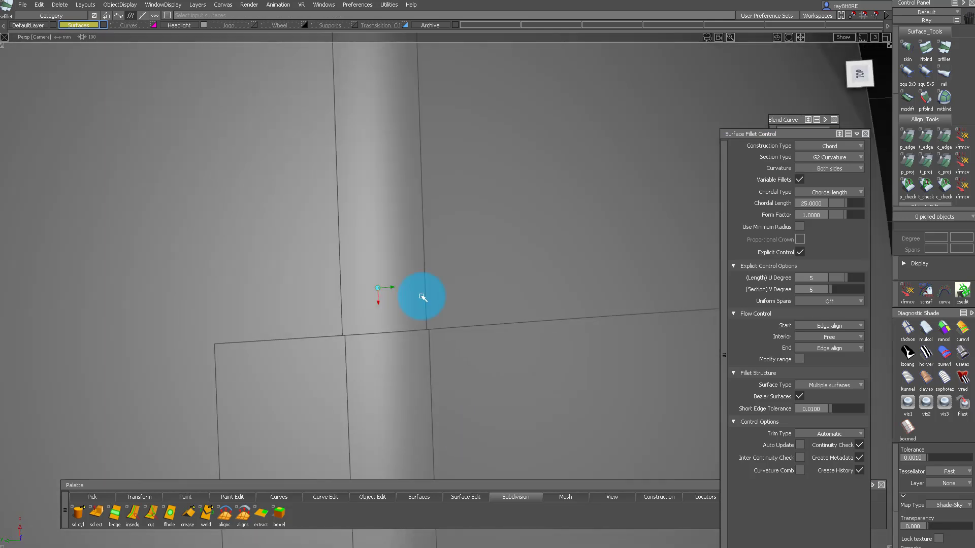
# - Isolate the two fender fillets and align their meeting ends with G2 edge alignment and position influence 0
pyautogui.click(378, 158)
pyautogui.click(411, 374)
pyautogui.click(389, 333)
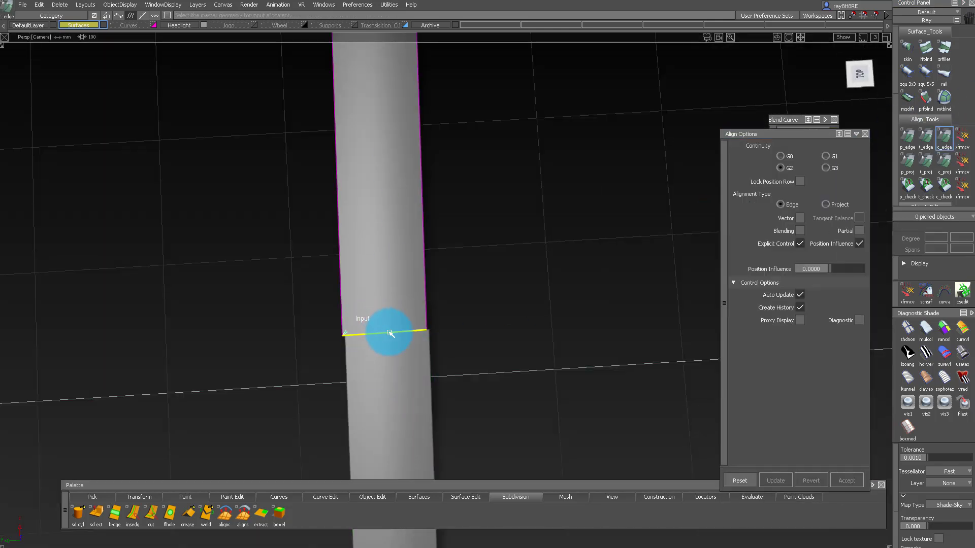
pyautogui.keyDown('alt'); pyautogui.keyDown('shift'); pyautogui.moveTo(488, 285); pyautogui.dragTo(446, 254, button='right'); pyautogui.keyUp('shift'); pyautogui.keyUp('alt')
pyautogui.keyDown('ctrl'); pyautogui.keyDown('shift'); pyautogui.moveTo(447, 254); pyautogui.dragTo(413, 213); pyautogui.keyUp('shift'); pyautogui.keyUp('ctrl')
pyautogui.keyDown('ctrl'); pyautogui.keyDown('shift'); pyautogui.moveTo(488, 243); pyautogui.dragTo(493, 399); pyautogui.keyUp('shift'); pyautogui.keyUp('ctrl')
pyautogui.keyDown('ctrl'); pyautogui.keyDown('shift'); pyautogui.moveTo(555, 227); pyautogui.dragTo(456, 158); pyautogui.keyUp('shift'); pyautogui.keyUp('ctrl')
pyautogui.click(379, 222)
pyautogui.keyDown('alt'); pyautogui.keyDown('shift'); pyautogui.moveTo(462, 326); pyautogui.dragTo(468, 350); pyautogui.keyUp('shift'); pyautogui.keyUp('alt')
pyautogui.click(379, 222)
pyautogui.keyDown('ctrl'); pyautogui.keyDown('shift'); pyautogui.moveTo(468, 349); pyautogui.dragTo(460, 180); pyautogui.keyUp('shift'); pyautogui.keyUp('ctrl')
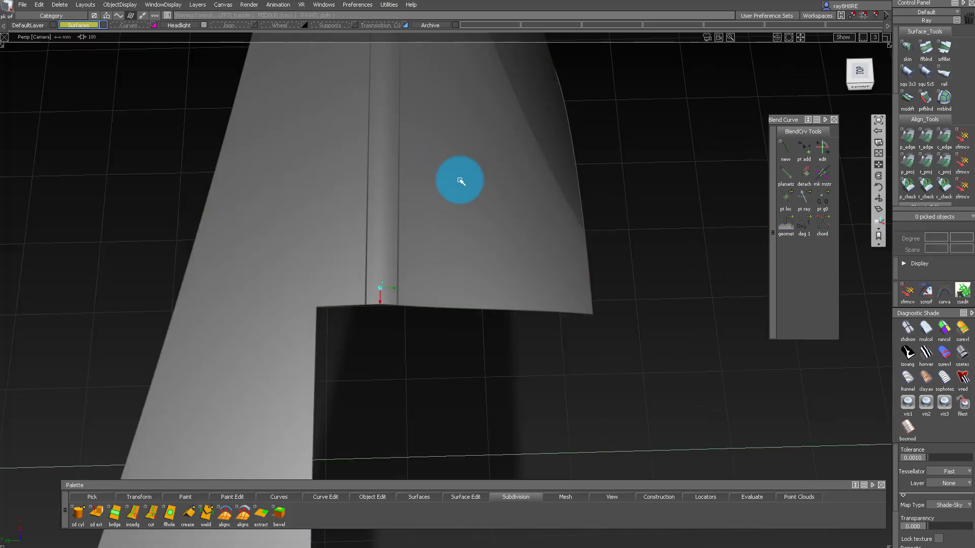
# - Align the rear fillet's long edges to the adjoining top and fender surfaces with G2 project alignment
pyautogui.click(470, 249)
pyautogui.click(462, 276)
pyautogui.click(945, 161)
pyautogui.click(399, 227)
pyautogui.click(426, 227)
pyautogui.keyDown('alt'); pyautogui.keyDown('shift'); pyautogui.moveTo(434, 152); pyautogui.dragTo(459, 370, button='middle'); pyautogui.keyUp('shift'); pyautogui.keyUp('alt')
pyautogui.keyDown('ctrl'); pyautogui.keyDown('shift'); pyautogui.moveTo(458, 370); pyautogui.dragTo(419, 215); pyautogui.keyUp('shift'); pyautogui.keyUp('ctrl')
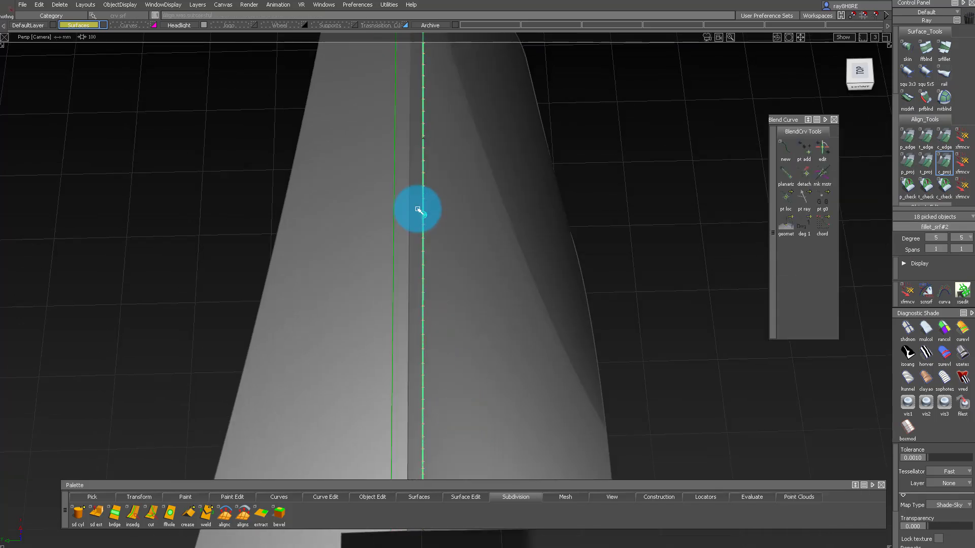
pyautogui.keyDown('alt'); pyautogui.keyDown('shift'); pyautogui.moveTo(374, 213); pyautogui.dragTo(330, 209, button='right'); pyautogui.keyUp('shift'); pyautogui.keyUp('alt')
pyautogui.click(415, 241)
pyautogui.keyDown('ctrl'); pyautogui.keyDown('shift'); pyautogui.moveTo(482, 277); pyautogui.dragTo(483, 338); pyautogui.keyUp('shift'); pyautogui.keyUp('ctrl')
pyautogui.keyDown('ctrl'); pyautogui.keyDown('shift'); pyautogui.moveTo(472, 356); pyautogui.dragTo(467, 263); pyautogui.keyUp('shift'); pyautogui.keyUp('ctrl')
pyautogui.keyDown('alt'); pyautogui.keyDown('shift'); pyautogui.moveTo(482, 406); pyautogui.dragTo(475, 293, button='middle'); pyautogui.keyUp('shift'); pyautogui.keyUp('alt')
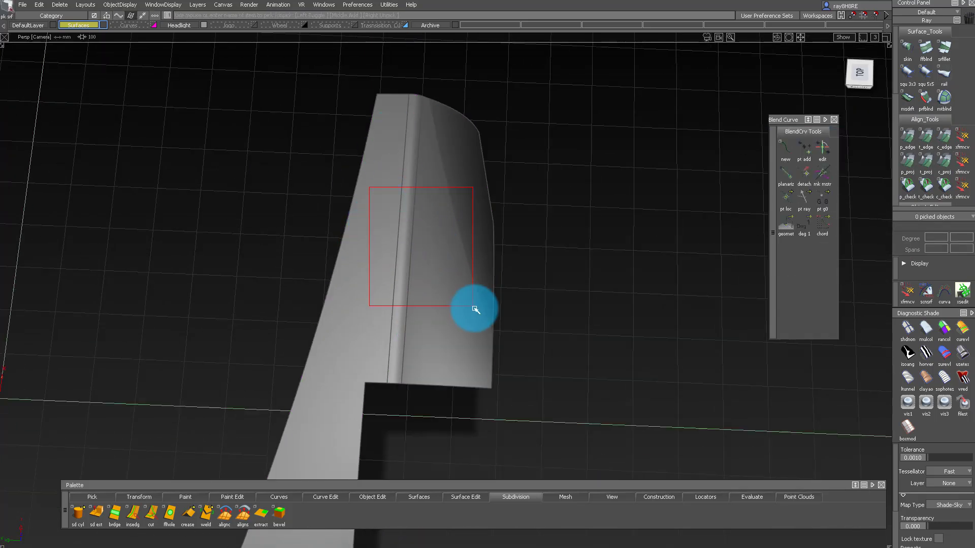
# - Show the whole vehicle body and switch the diagnostic shading's map type to BW Horz
pyautogui.keyDown('alt'); pyautogui.keyDown('shift'); pyautogui.moveTo(470, 289); pyautogui.dragTo(298, 244); pyautogui.keyUp('shift'); pyautogui.keyUp('alt')
pyautogui.keyDown('alt'); pyautogui.keyDown('shift'); pyautogui.moveTo(298, 244); pyautogui.dragTo(302, 363, button='right'); pyautogui.keyUp('shift'); pyautogui.keyUp('alt')
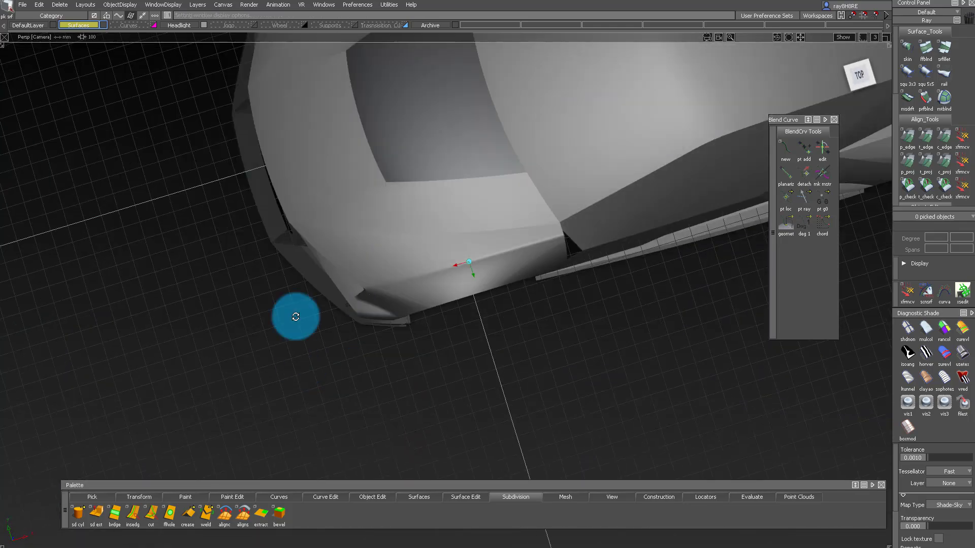
pyautogui.keyDown('alt'); pyautogui.keyDown('shift'); pyautogui.moveTo(302, 364); pyautogui.dragTo(535, 205); pyautogui.keyUp('shift'); pyautogui.keyUp('alt')
pyautogui.moveTo(637, 320)
pyautogui.keyDown('alt'); pyautogui.keyDown('shift'); pyautogui.mouseDown()
pyautogui.moveTo(409, 278)
pyautogui.moveTo(320, 246)
pyautogui.moveTo(361, 274)
pyautogui.moveTo(454, 200)
pyautogui.moveTo(515, 211)
pyautogui.moveTo(494, 340)
pyautogui.moveTo(415, 440)
pyautogui.moveTo(471, 271)
pyautogui.moveTo(496, 400)
pyautogui.moveTo(479, 522)
pyautogui.moveTo(559, 244)
pyautogui.moveTo(507, 341)
pyautogui.moveTo(534, 305)
pyautogui.moveTo(526, 246)
pyautogui.moveTo(538, 165)
pyautogui.moveTo(344, 265)
pyautogui.moveTo(429, 340)
pyautogui.moveTo(374, 342)
pyautogui.moveTo(352, 239)
pyautogui.moveTo(500, 252)
pyautogui.moveTo(376, 199)
pyautogui.moveTo(441, 220)
pyautogui.moveTo(355, 279)
pyautogui.moveTo(295, 273)
pyautogui.moveTo(370, 282)
pyautogui.moveTo(438, 272)
pyautogui.mouseUp(); pyautogui.keyUp('shift'); pyautogui.keyUp('alt')
pyautogui.click(926, 353)
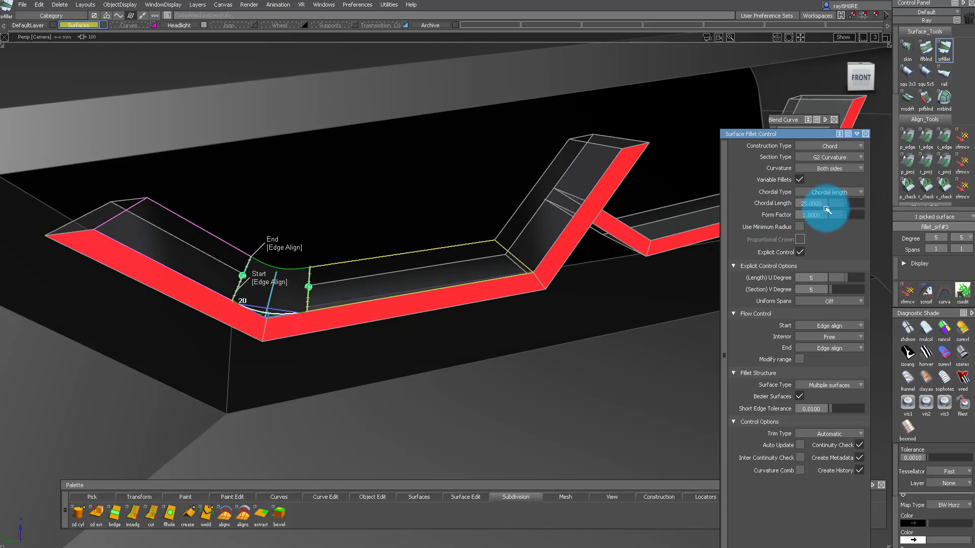
# - Build G2 chord fillets between the lamp's side surfaces at the lower bend of the red light strip
pyautogui.click(478, 248)
pyautogui.click(504, 233)
pyautogui.moveTo(504, 233)
pyautogui.keyDown('alt'); pyautogui.keyDown('shift'); pyautogui.mouseDown()
pyautogui.moveTo(317, 264)
pyautogui.moveTo(250, 304)
pyautogui.mouseUp(); pyautogui.keyUp('shift'); pyautogui.keyUp('alt')
pyautogui.keyDown('ctrl'); pyautogui.keyDown('shift'); pyautogui.moveTo(523, 252); pyautogui.dragTo(446, 184); pyautogui.keyUp('shift'); pyautogui.keyUp('ctrl')
pyautogui.click(376, 310)
pyautogui.moveTo(375, 310)
pyautogui.keyDown('alt'); pyautogui.keyDown('shift'); pyautogui.mouseDown()
pyautogui.moveTo(394, 292)
pyautogui.moveTo(381, 302)
pyautogui.mouseUp(); pyautogui.keyUp('shift'); pyautogui.keyUp('alt')
pyautogui.click(381, 304)
# - Build matching G2 chord fillets between the lamp's side surfaces at the rising bend of the red light strip
pyautogui.keyDown('alt'); pyautogui.keyDown('shift'); pyautogui.moveTo(509, 345); pyautogui.dragTo(622, 223); pyautogui.keyUp('shift'); pyautogui.keyUp('alt')
pyautogui.click(491, 217)
pyautogui.click(535, 195)
pyautogui.keyDown('alt'); pyautogui.keyDown('shift'); pyautogui.moveTo(535, 195); pyautogui.dragTo(483, 154); pyautogui.keyUp('shift'); pyautogui.keyUp('alt')
pyautogui.click(552, 216)
pyautogui.keyDown('alt'); pyautogui.keyDown('shift'); pyautogui.moveTo(537, 124); pyautogui.dragTo(533, 146); pyautogui.keyUp('shift'); pyautogui.keyUp('alt')
pyautogui.moveTo(514, 190)
pyautogui.keyDown('alt'); pyautogui.keyDown('shift'); pyautogui.mouseDown()
pyautogui.moveTo(498, 155)
pyautogui.moveTo(530, 198)
pyautogui.mouseUp(); pyautogui.keyUp('shift'); pyautogui.keyUp('alt')
# - Skin front surfaces between the upper and lower fillet edges at both bends of the red light strip
pyautogui.keyDown('alt'); pyautogui.keyDown('shift'); pyautogui.moveTo(284, 231); pyautogui.dragTo(366, 263); pyautogui.keyUp('shift'); pyautogui.keyUp('alt')
pyautogui.click(366, 263)
pyautogui.click(296, 294)
pyautogui.click(370, 183)
pyautogui.keyDown('alt'); pyautogui.keyDown('shift'); pyautogui.moveTo(296, 294); pyautogui.dragTo(614, 288); pyautogui.keyUp('shift'); pyautogui.keyUp('alt')
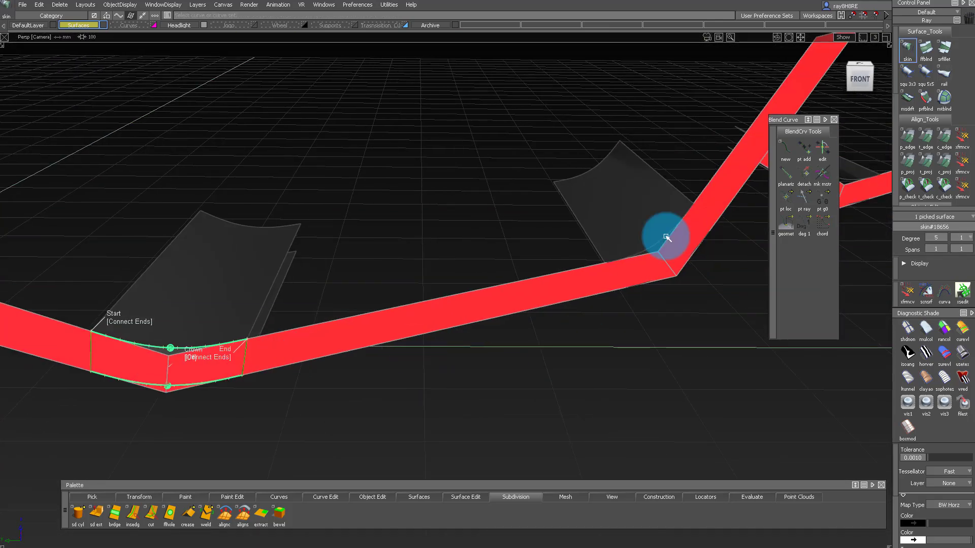
pyautogui.click(653, 249)
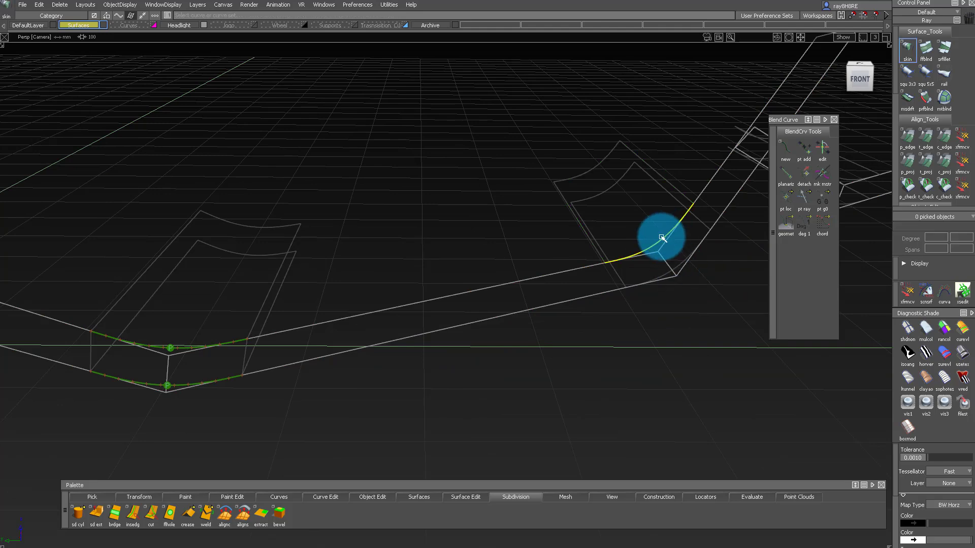
pyautogui.keyDown('alt'); pyautogui.keyDown('shift'); pyautogui.moveTo(669, 272); pyautogui.dragTo(373, 321, button='middle'); pyautogui.keyUp('shift'); pyautogui.keyUp('alt')
pyautogui.scroll(4, 562, 223)
pyautogui.click(556, 224)
# - Align the skinned bend surfaces to the neighbouring red strip faces with G2 project alignment and position influence 1
pyautogui.keyDown('alt'); pyautogui.keyDown('shift'); pyautogui.scroll(-4, 597, 282); pyautogui.keyUp('shift'); pyautogui.keyUp('alt')
pyautogui.keyDown('alt'); pyautogui.keyDown('shift'); pyautogui.moveTo(596, 282); pyautogui.dragTo(496, 264, button='middle'); pyautogui.keyUp('shift'); pyautogui.keyUp('alt')
pyautogui.scroll(4, 513, 220)
pyautogui.click(525, 259)
pyautogui.click(554, 242)
pyautogui.keyDown('alt'); pyautogui.keyDown('shift'); pyautogui.moveTo(554, 242); pyautogui.dragTo(484, 285, button='right'); pyautogui.keyUp('shift'); pyautogui.keyUp('alt')
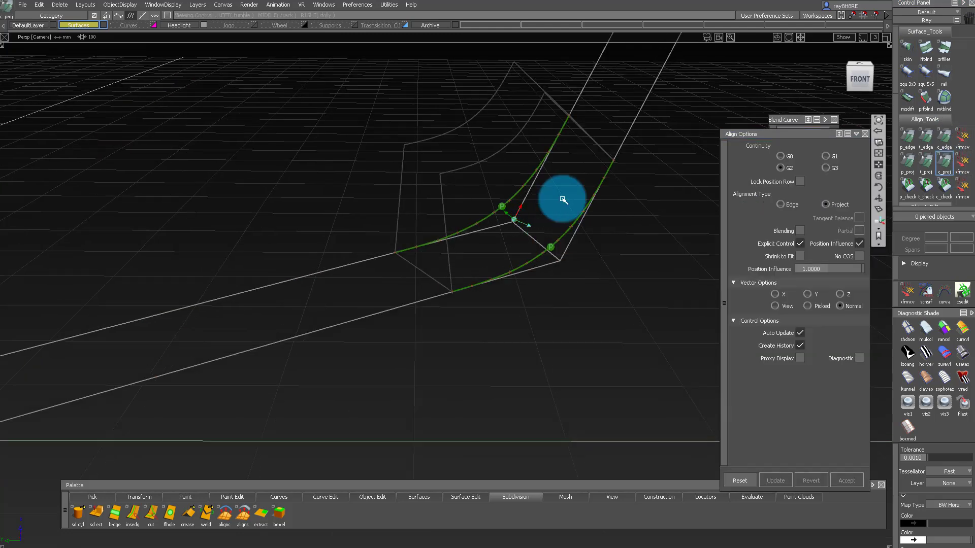
pyautogui.keyDown('alt'); pyautogui.keyDown('shift'); pyautogui.moveTo(561, 200); pyautogui.dragTo(579, 146); pyautogui.keyUp('shift'); pyautogui.keyUp('alt')
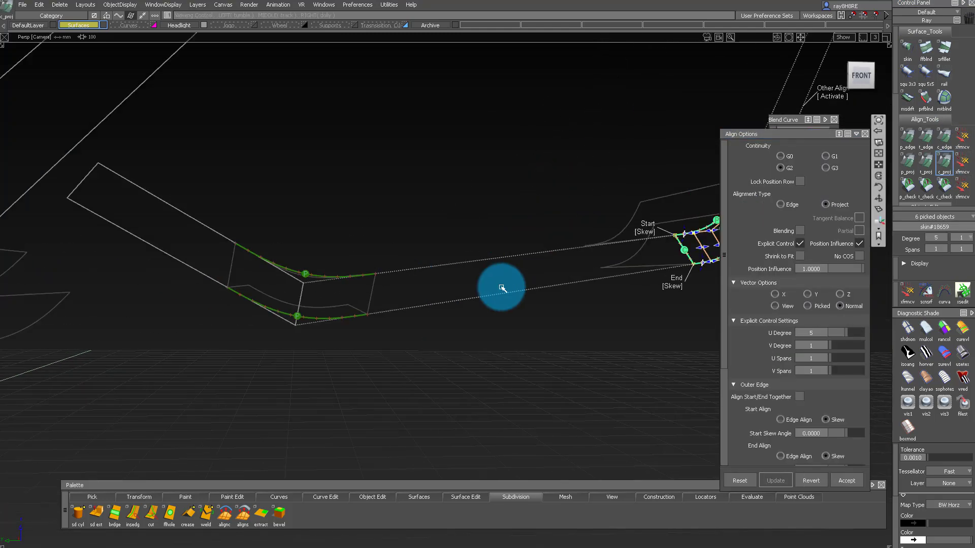
pyautogui.click(374, 289)
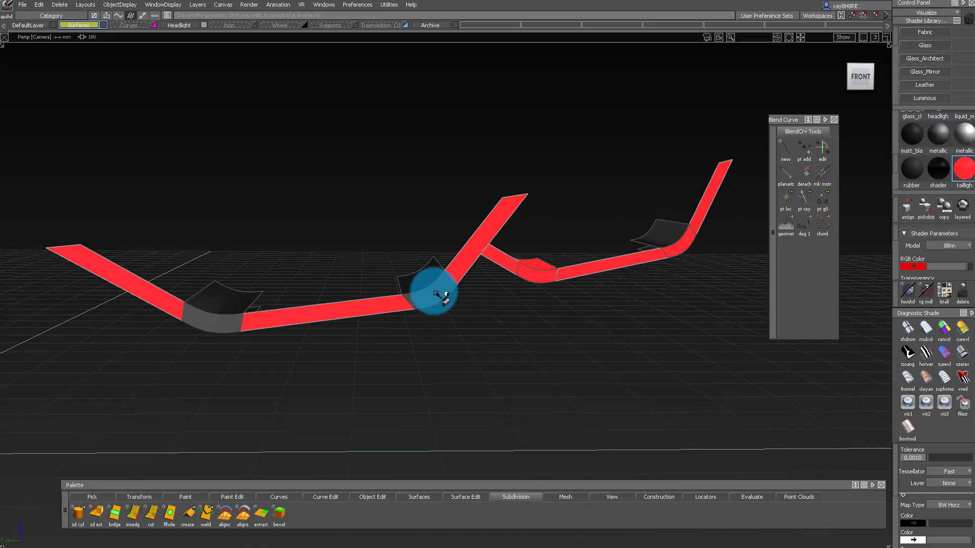
# - Assign the red taillight shader to the rounded bend surfaces and show the complete headlight assembly
pyautogui.hotkey('alt', 'v')
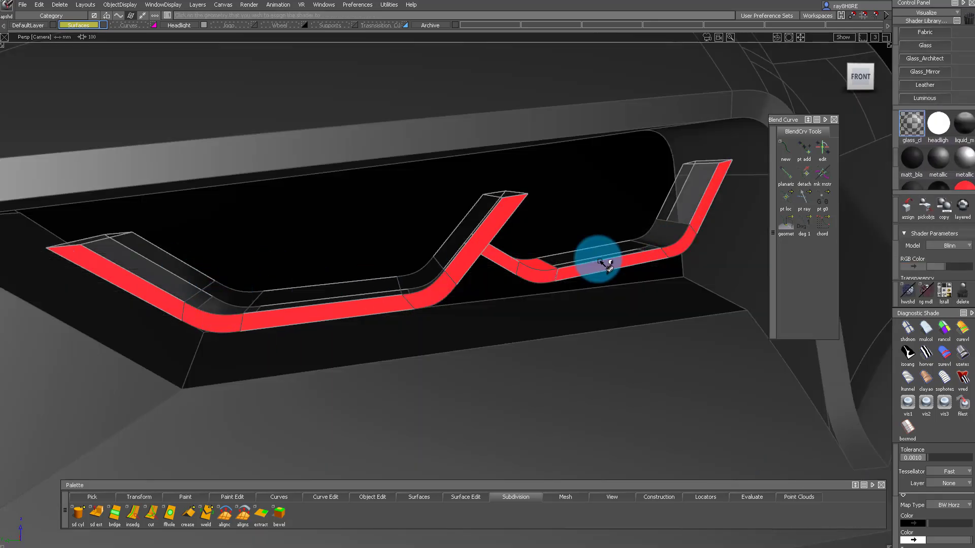
pyautogui.keyDown('alt'); pyautogui.keyDown('shift'); pyautogui.moveTo(593, 262); pyautogui.dragTo(531, 279); pyautogui.keyUp('shift'); pyautogui.keyUp('alt')
pyautogui.keyDown('alt'); pyautogui.keyDown('shift'); pyautogui.moveTo(558, 222); pyautogui.dragTo(695, 292); pyautogui.keyUp('shift'); pyautogui.keyUp('alt')
pyautogui.keyDown('alt'); pyautogui.keyDown('shift'); pyautogui.moveTo(293, 291); pyautogui.dragTo(455, 277); pyautogui.keyUp('shift'); pyautogui.keyUp('alt')
pyautogui.keyDown('alt'); pyautogui.keyDown('shift'); pyautogui.moveTo(340, 202); pyautogui.dragTo(272, 223); pyautogui.keyUp('shift'); pyautogui.keyUp('alt')
pyautogui.keyDown('alt'); pyautogui.keyDown('shift'); pyautogui.moveTo(273, 224); pyautogui.dragTo(520, 209, button='right'); pyautogui.keyUp('shift'); pyautogui.keyUp('alt')
pyautogui.keyDown('alt'); pyautogui.keyDown('shift'); pyautogui.moveTo(440, 300); pyautogui.dragTo(492, 352); pyautogui.keyUp('shift'); pyautogui.keyUp('alt')
pyautogui.keyDown('alt'); pyautogui.keyDown('shift'); pyautogui.moveTo(492, 352); pyautogui.dragTo(513, 246, button='right'); pyautogui.keyUp('shift'); pyautogui.keyUp('alt')
pyautogui.keyDown('alt'); pyautogui.keyDown('shift'); pyautogui.moveTo(513, 246); pyautogui.dragTo(496, 340); pyautogui.keyUp('shift'); pyautogui.keyUp('alt')
pyautogui.keyDown('alt'); pyautogui.keyDown('shift'); pyautogui.moveTo(496, 340); pyautogui.dragTo(540, 312, button='right'); pyautogui.keyUp('shift'); pyautogui.keyUp('alt')
pyautogui.keyDown('alt'); pyautogui.keyDown('shift'); pyautogui.moveTo(539, 312); pyautogui.dragTo(526, 254); pyautogui.keyUp('shift'); pyautogui.keyUp('alt')
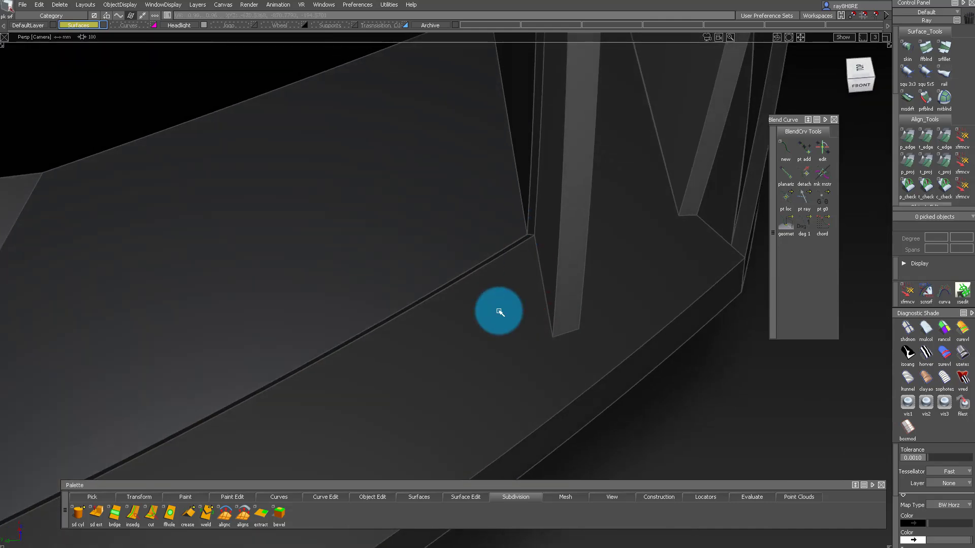
# - Trim the lower floor surface along the curve at the vertical blade's foot, keeping the chosen region
pyautogui.keyDown('alt'); pyautogui.keyDown('shift'); pyautogui.moveTo(507, 361); pyautogui.dragTo(501, 353); pyautogui.keyUp('shift'); pyautogui.keyUp('alt')
pyautogui.click(502, 353)
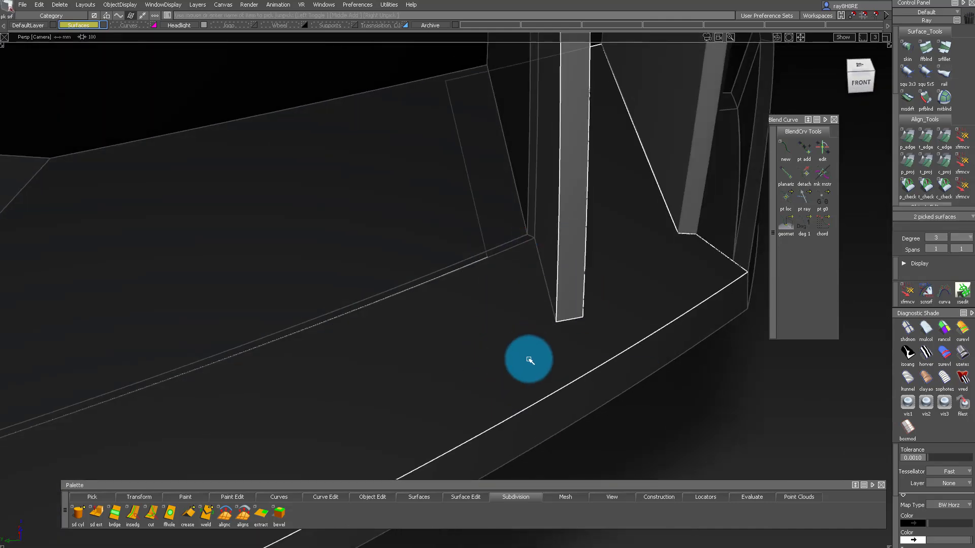
pyautogui.press('Delete')
pyautogui.keyDown('alt'); pyautogui.keyDown('shift'); pyautogui.moveTo(585, 325); pyautogui.dragTo(461, 355, button='right'); pyautogui.keyUp('shift'); pyautogui.keyUp('alt')
pyautogui.click(544, 324)
pyautogui.keyDown('alt'); pyautogui.keyDown('shift'); pyautogui.moveTo(461, 354); pyautogui.dragTo(472, 396); pyautogui.keyUp('shift'); pyautogui.keyUp('alt')
pyautogui.keyDown('alt'); pyautogui.keyDown('shift'); pyautogui.moveTo(473, 396); pyautogui.dragTo(404, 330, button='right'); pyautogui.keyUp('shift'); pyautogui.keyUp('alt')
pyautogui.press('space')
pyautogui.keyDown('alt'); pyautogui.keyDown('shift'); pyautogui.moveTo(404, 331); pyautogui.dragTo(456, 394); pyautogui.keyUp('shift'); pyautogui.keyUp('alt')
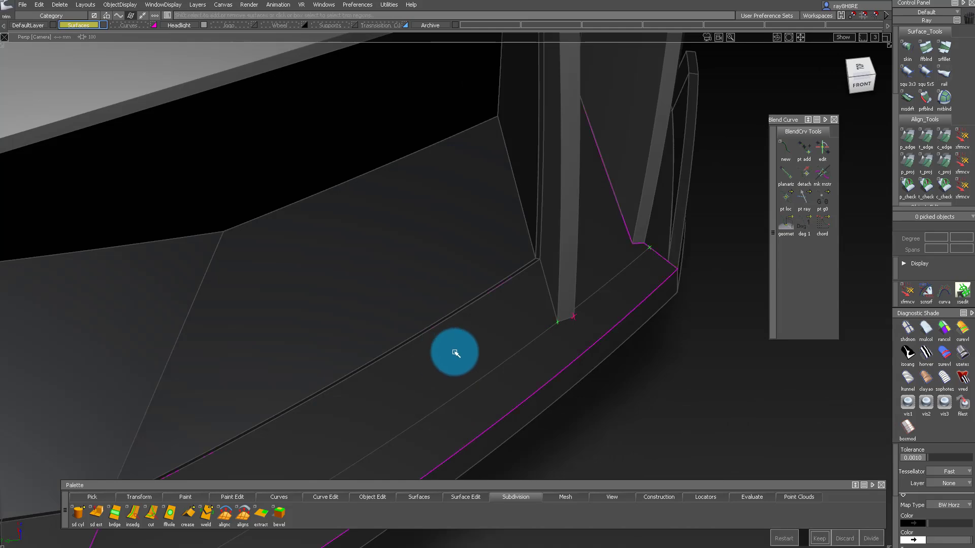
pyautogui.click(822, 539)
# - Build a G2 chord fillet between the trimmed floor surface and the upright side surface beside the vertical blade
pyautogui.keyDown('alt'); pyautogui.keyDown('shift'); pyautogui.moveTo(640, 398); pyautogui.dragTo(485, 266, button='right'); pyautogui.keyUp('shift'); pyautogui.keyUp('alt')
pyautogui.keyDown('alt'); pyautogui.keyDown('shift'); pyautogui.moveTo(485, 266); pyautogui.dragTo(510, 252); pyautogui.keyUp('shift'); pyautogui.keyUp('alt')
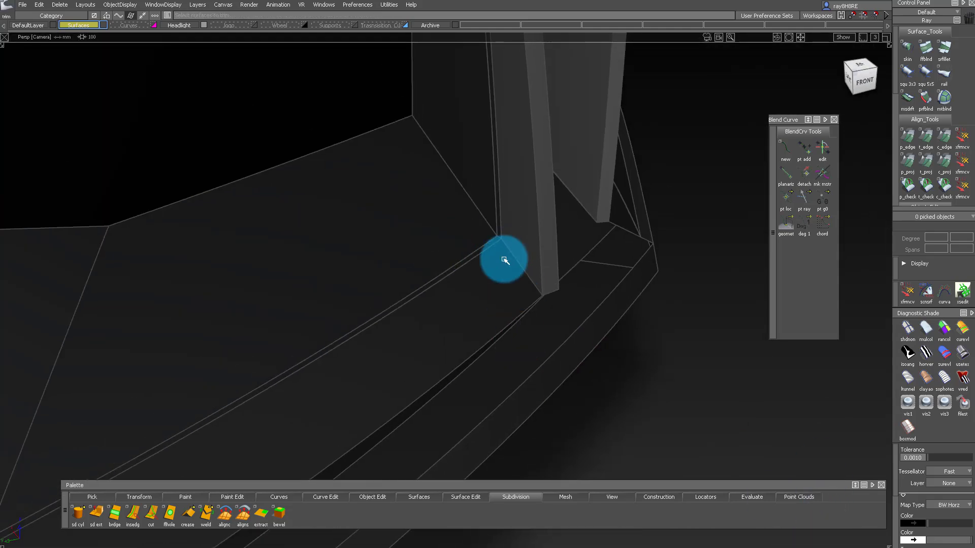
pyautogui.click(519, 235)
pyautogui.click(487, 282)
pyautogui.keyDown('alt'); pyautogui.keyDown('shift'); pyautogui.moveTo(488, 282); pyautogui.dragTo(366, 277, button='right'); pyautogui.keyUp('shift'); pyautogui.keyUp('alt')
pyautogui.keyDown('alt'); pyautogui.keyDown('shift'); pyautogui.moveTo(366, 277); pyautogui.dragTo(349, 256); pyautogui.keyUp('shift'); pyautogui.keyUp('alt')
pyautogui.keyDown('alt'); pyautogui.keyDown('shift'); pyautogui.moveTo(348, 256); pyautogui.dragTo(515, 245, button='right'); pyautogui.keyUp('shift'); pyautogui.keyUp('alt')
pyautogui.press('space')
pyautogui.keyDown('alt'); pyautogui.keyDown('shift'); pyautogui.moveTo(515, 244); pyautogui.dragTo(594, 252); pyautogui.keyUp('shift'); pyautogui.keyUp('alt')
pyautogui.press('space')
# - Enlarge the chordal length of the fillet between the floor strip and the upright side strip
pyautogui.keyDown('ctrl'); pyautogui.keyDown('shift'); pyautogui.moveTo(544, 303); pyautogui.dragTo(539, 226); pyautogui.keyUp('shift'); pyautogui.keyUp('ctrl')
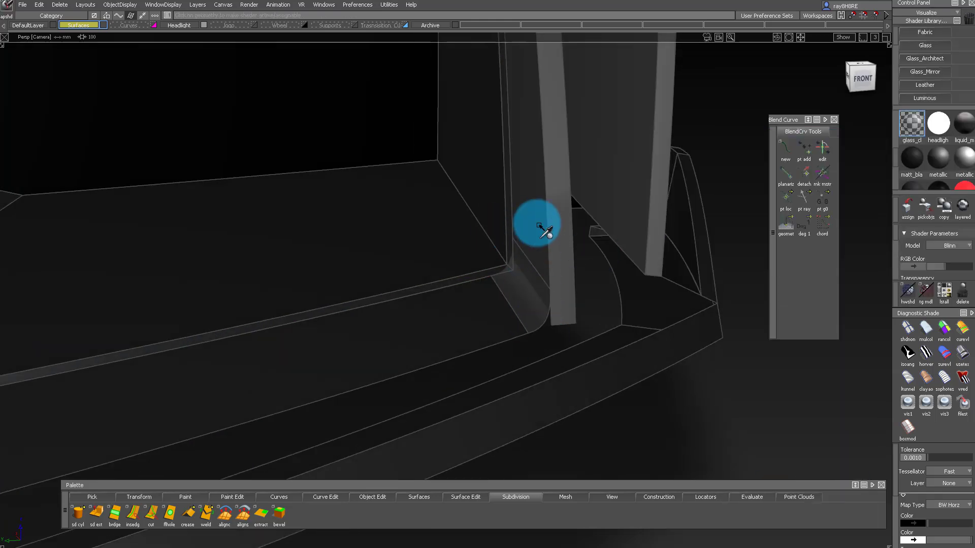
pyautogui.click(507, 319)
pyautogui.keyDown('ctrl'); pyautogui.keyDown('shift'); pyautogui.moveTo(507, 319); pyautogui.dragTo(516, 279); pyautogui.keyUp('shift'); pyautogui.keyUp('ctrl')
pyautogui.click(517, 280)
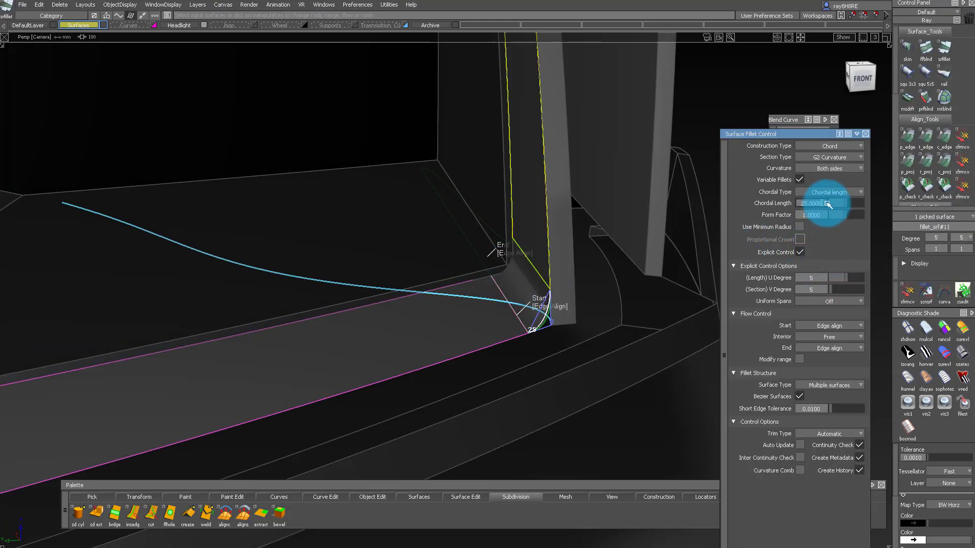
pyautogui.keyDown('alt'); pyautogui.keyDown('shift'); pyautogui.moveTo(369, 180); pyautogui.dragTo(431, 218, button='right'); pyautogui.keyUp('shift'); pyautogui.keyUp('alt')
pyautogui.press('space')
pyautogui.moveTo(431, 218)
pyautogui.keyDown('alt'); pyautogui.keyDown('shift'); pyautogui.mouseDown()
pyautogui.moveTo(459, 253)
pyautogui.moveTo(436, 256)
pyautogui.mouseUp(); pyautogui.keyUp('shift'); pyautogui.keyUp('alt')
# - Fillet the inner recess corner between floor and side wall to match the outer strip, and select both corner fillets
pyautogui.click(355, 246)
pyautogui.click(376, 233)
pyautogui.moveTo(376, 233)
pyautogui.keyDown('alt'); pyautogui.keyDown('shift'); pyautogui.mouseDown()
pyautogui.moveTo(382, 250)
pyautogui.moveTo(384, 240)
pyautogui.mouseUp(); pyautogui.keyUp('shift'); pyautogui.keyUp('alt')
pyautogui.moveTo(384, 239)
pyautogui.keyDown('ctrl'); pyautogui.keyDown('shift'); pyautogui.mouseDown()
pyautogui.moveTo(389, 201)
pyautogui.moveTo(236, 119)
pyautogui.moveTo(275, 109)
pyautogui.mouseUp(); pyautogui.keyUp('shift'); pyautogui.keyUp('ctrl')
pyautogui.click(411, 237)
pyautogui.keyDown('ctrl'); pyautogui.keyDown('shift'); pyautogui.moveTo(372, 193); pyautogui.dragTo(386, 144); pyautogui.keyUp('shift'); pyautogui.keyUp('ctrl')
pyautogui.keyDown('alt'); pyautogui.keyDown('shift'); pyautogui.moveTo(379, 226); pyautogui.dragTo(442, 259); pyautogui.keyUp('shift'); pyautogui.keyUp('alt')
pyautogui.keyDown('ctrl'); pyautogui.keyDown('shift'); pyautogui.moveTo(442, 259); pyautogui.dragTo(451, 211); pyautogui.keyUp('shift'); pyautogui.keyUp('ctrl')
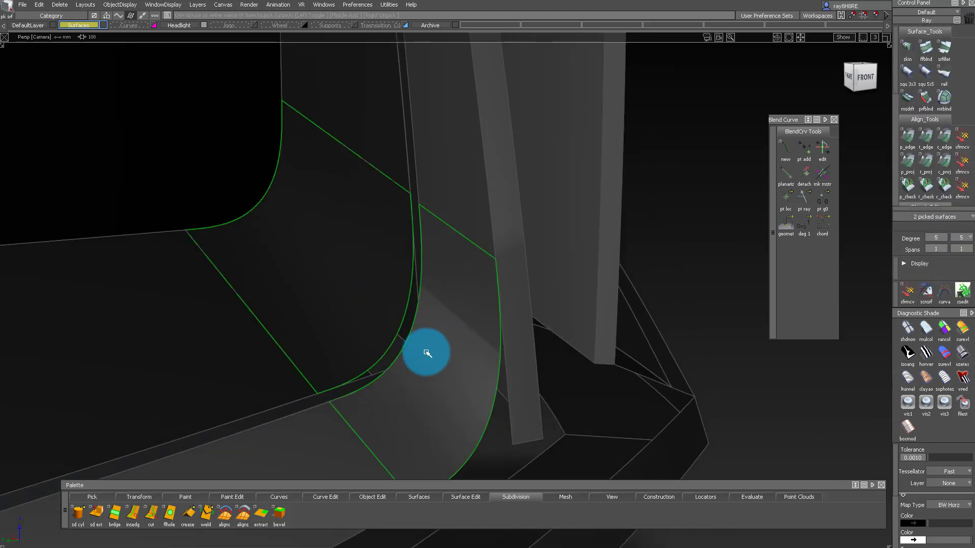
# - Try to align the thin strip between the two corner fillets to the upright strip above it with G2 projected alignment
pyautogui.keyDown('ctrl'); pyautogui.keyDown('shift'); pyautogui.moveTo(420, 354); pyautogui.dragTo(448, 438); pyautogui.keyUp('shift'); pyautogui.keyUp('ctrl')
pyautogui.keyDown('ctrl'); pyautogui.keyDown('shift'); pyautogui.moveTo(449, 397); pyautogui.dragTo(466, 439); pyautogui.keyUp('shift'); pyautogui.keyUp('ctrl')
pyautogui.keyDown('ctrl'); pyautogui.keyDown('shift'); pyautogui.moveTo(453, 276); pyautogui.dragTo(406, 186); pyautogui.keyUp('shift'); pyautogui.keyUp('ctrl')
pyautogui.keyDown('alt'); pyautogui.keyDown('shift'); pyautogui.moveTo(405, 187); pyautogui.dragTo(420, 157, button='right'); pyautogui.keyUp('shift'); pyautogui.keyUp('alt')
pyautogui.keyDown('alt'); pyautogui.keyDown('shift'); pyautogui.moveTo(420, 157); pyautogui.dragTo(530, 177); pyautogui.keyUp('shift'); pyautogui.keyUp('alt')
pyautogui.click(947, 161)
pyautogui.click(422, 221)
pyautogui.click(418, 184)
pyautogui.press('Return')
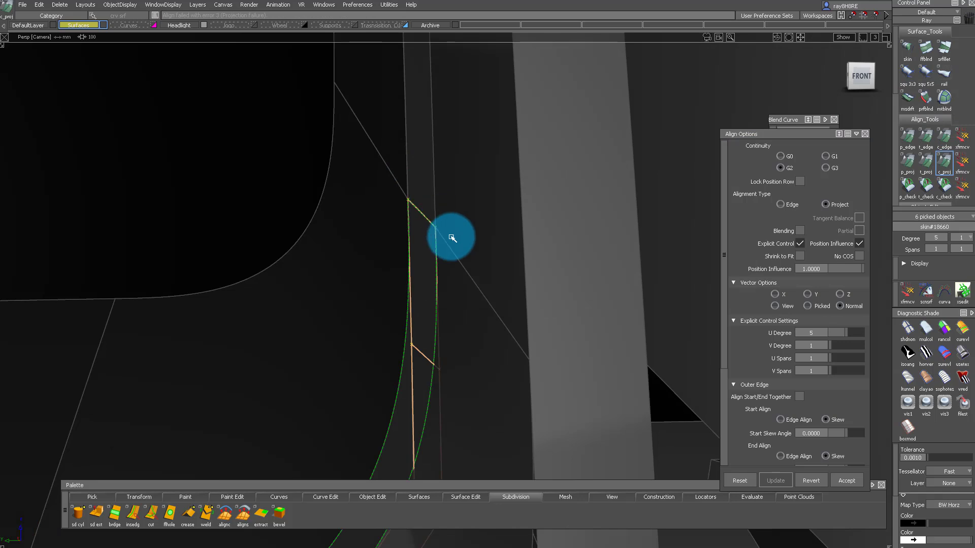
# - Align the lower end of the thin strip between the corner fillets to the neighbouring horizontal strip
pyautogui.keyDown('alt'); pyautogui.keyDown('shift'); pyautogui.moveTo(523, 274); pyautogui.dragTo(447, 299, button='right'); pyautogui.keyUp('shift'); pyautogui.keyUp('alt')
pyautogui.moveTo(335, 339)
pyautogui.keyDown('alt'); pyautogui.keyDown('shift'); pyautogui.mouseDown(button='right')
pyautogui.moveTo(373, 348)
pyautogui.moveTo(370, 355)
pyautogui.mouseUp(button='right'); pyautogui.keyUp('shift'); pyautogui.keyUp('alt')
pyautogui.keyDown('ctrl'); pyautogui.keyDown('shift'); pyautogui.moveTo(370, 355); pyautogui.dragTo(363, 310); pyautogui.keyUp('shift'); pyautogui.keyUp('ctrl')
pyautogui.moveTo(349, 306)
pyautogui.keyDown('ctrl'); pyautogui.keyDown('shift'); pyautogui.mouseDown()
pyautogui.moveTo(344, 353)
pyautogui.moveTo(386, 395)
pyautogui.mouseUp(); pyautogui.keyUp('shift'); pyautogui.keyUp('ctrl')
pyautogui.click(304, 348)
pyautogui.click(304, 347)
pyautogui.click(283, 346)
pyautogui.keyDown('alt'); pyautogui.keyDown('shift'); pyautogui.moveTo(454, 299); pyautogui.dragTo(435, 298, button='right'); pyautogui.keyUp('shift'); pyautogui.keyUp('alt')
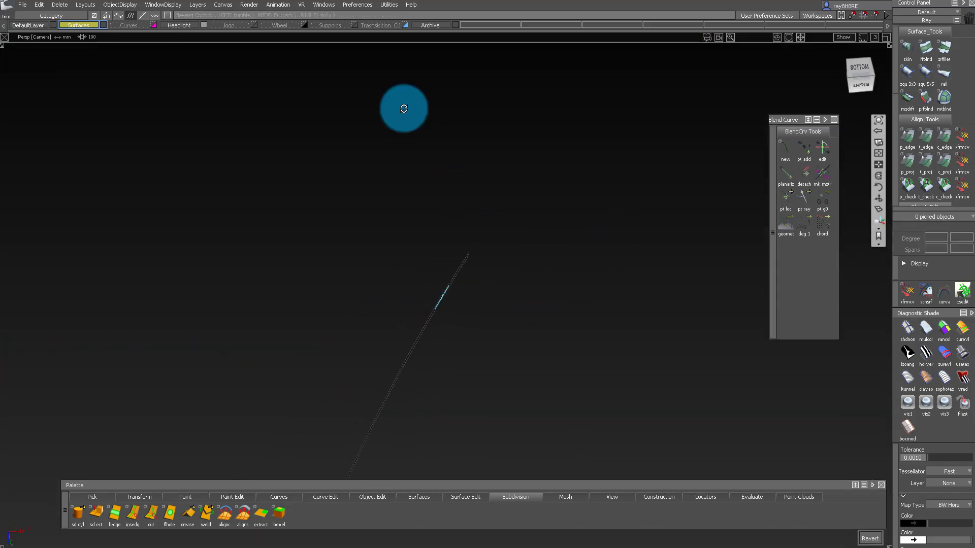
# - Examine the thin corner strip and its joins with the neighbouring strips, edge-on and from the front
pyautogui.keyDown('alt'); pyautogui.keyDown('shift'); pyautogui.moveTo(331, 313); pyautogui.dragTo(485, 324, button='right'); pyautogui.keyUp('shift'); pyautogui.keyUp('alt')
pyautogui.keyDown('alt'); pyautogui.keyDown('shift'); pyautogui.moveTo(486, 325); pyautogui.dragTo(472, 293); pyautogui.keyUp('shift'); pyautogui.keyUp('alt')
pyautogui.keyDown('ctrl'); pyautogui.keyDown('shift'); pyautogui.moveTo(472, 293); pyautogui.dragTo(463, 306); pyautogui.keyUp('shift'); pyautogui.keyUp('ctrl')
pyautogui.click(399, 260)
pyautogui.keyDown('ctrl'); pyautogui.keyDown('shift'); pyautogui.moveTo(552, 287); pyautogui.dragTo(576, 263); pyautogui.keyUp('shift'); pyautogui.keyUp('ctrl')
pyautogui.keyDown('alt'); pyautogui.keyDown('shift'); pyautogui.moveTo(561, 283); pyautogui.dragTo(441, 290, button='right'); pyautogui.keyUp('shift'); pyautogui.keyUp('alt')
pyautogui.moveTo(442, 290)
pyautogui.keyDown('alt'); pyautogui.keyDown('shift'); pyautogui.mouseDown()
pyautogui.moveTo(318, 303)
pyautogui.moveTo(533, 280)
pyautogui.mouseUp(); pyautogui.keyUp('shift'); pyautogui.keyUp('alt')
pyautogui.keyDown('ctrl'); pyautogui.keyDown('shift'); pyautogui.moveTo(589, 275); pyautogui.dragTo(491, 208); pyautogui.keyUp('shift'); pyautogui.keyUp('ctrl')
pyautogui.keyDown('alt'); pyautogui.keyDown('shift'); pyautogui.moveTo(491, 207); pyautogui.dragTo(559, 256, button='right'); pyautogui.keyUp('shift'); pyautogui.keyUp('alt')
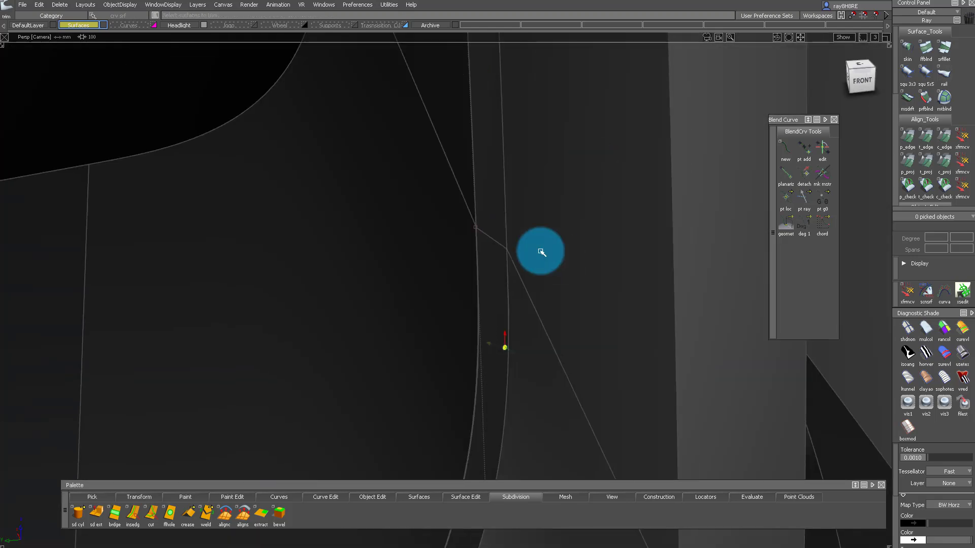
pyautogui.keyDown('alt'); pyautogui.keyDown('shift'); pyautogui.moveTo(559, 256); pyautogui.dragTo(498, 284); pyautogui.keyUp('shift'); pyautogui.keyUp('alt')
pyautogui.click(498, 284)
# - Assign the dark default shader to the new corner surface of the lower recess and review the whole front end
pyautogui.keyDown('ctrl'); pyautogui.keyDown('shift'); pyautogui.moveTo(483, 195); pyautogui.dragTo(508, 172); pyautogui.keyUp('shift'); pyautogui.keyUp('ctrl')
pyautogui.keyDown('alt'); pyautogui.keyDown('shift'); pyautogui.moveTo(507, 172); pyautogui.dragTo(531, 222, button='right'); pyautogui.keyUp('shift'); pyautogui.keyUp('alt')
pyautogui.keyDown('alt'); pyautogui.keyDown('shift'); pyautogui.moveTo(531, 222); pyautogui.dragTo(422, 320); pyautogui.keyUp('shift'); pyautogui.keyUp('alt')
pyautogui.click(392, 286)
pyautogui.keyDown('alt'); pyautogui.keyDown('shift'); pyautogui.moveTo(392, 285); pyautogui.dragTo(401, 241); pyautogui.keyUp('shift'); pyautogui.keyUp('alt')
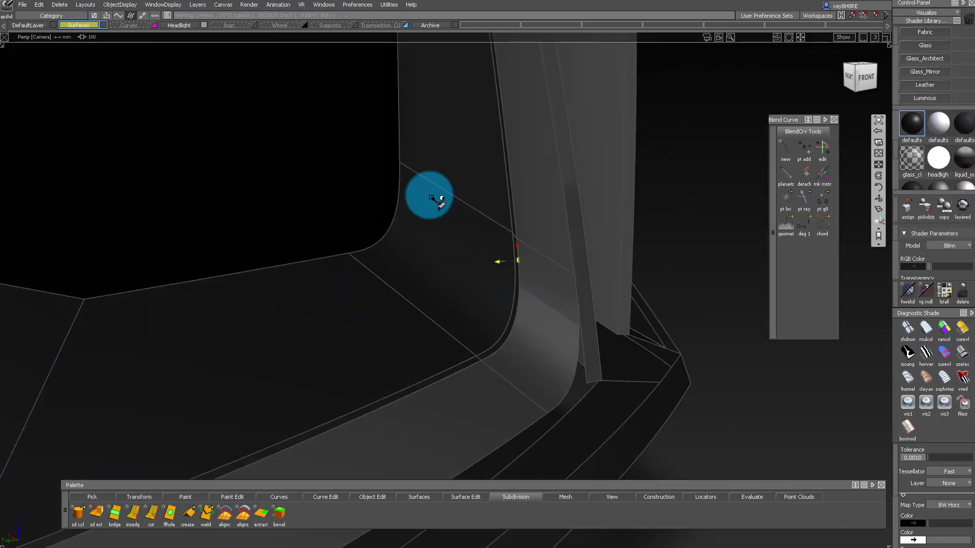
pyautogui.keyDown('alt'); pyautogui.keyDown('shift'); pyautogui.moveTo(442, 194); pyautogui.dragTo(496, 329, button='right'); pyautogui.keyUp('shift'); pyautogui.keyUp('alt')
pyautogui.keyDown('ctrl'); pyautogui.keyDown('shift'); pyautogui.moveTo(496, 328); pyautogui.dragTo(472, 304); pyautogui.keyUp('shift'); pyautogui.keyUp('ctrl')
pyautogui.keyDown('alt'); pyautogui.keyDown('shift'); pyautogui.moveTo(472, 304); pyautogui.dragTo(301, 198); pyautogui.keyUp('shift'); pyautogui.keyUp('alt')
pyautogui.keyDown('alt'); pyautogui.keyDown('shift'); pyautogui.moveTo(195, 238); pyautogui.dragTo(163, 192); pyautogui.keyUp('shift'); pyautogui.keyUp('alt')
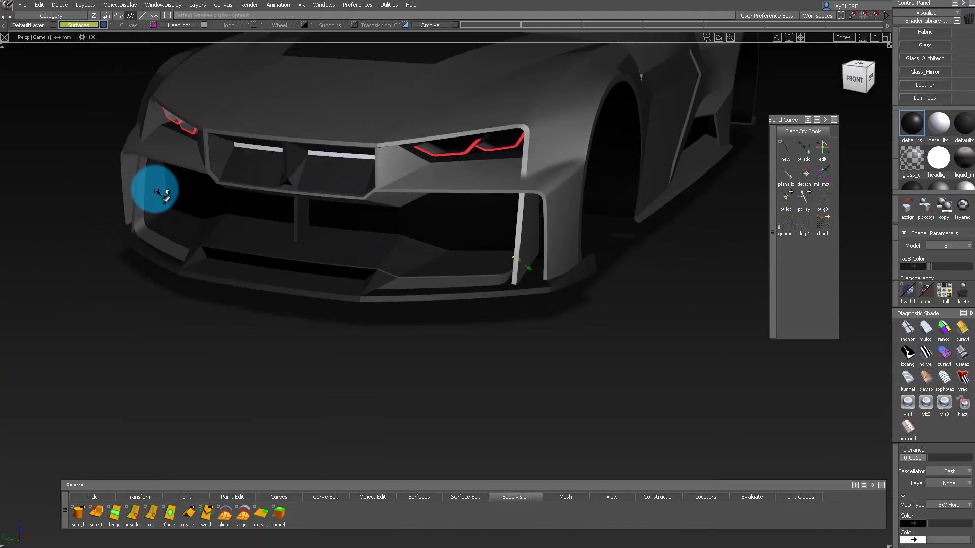
pyautogui.keyDown('alt'); pyautogui.keyDown('shift'); pyautogui.moveTo(163, 191); pyautogui.dragTo(259, 203, button='right'); pyautogui.keyUp('shift'); pyautogui.keyUp('alt')
pyautogui.keyDown('alt'); pyautogui.keyDown('shift'); pyautogui.moveTo(259, 203); pyautogui.dragTo(503, 280); pyautogui.keyUp('shift'); pyautogui.keyUp('alt')
# - Isolate the outer corner fillet and the vertical strip running beside it
pyautogui.keyDown('alt'); pyautogui.keyDown('shift'); pyautogui.moveTo(572, 229); pyautogui.dragTo(548, 167, button='right'); pyautogui.keyUp('shift'); pyautogui.keyUp('alt')
pyautogui.keyDown('alt'); pyautogui.keyDown('shift'); pyautogui.moveTo(548, 168); pyautogui.dragTo(587, 244); pyautogui.keyUp('shift'); pyautogui.keyUp('alt')
pyautogui.click(518, 321)
pyautogui.click(491, 356)
pyautogui.click(540, 422)
pyautogui.keyDown('ctrl'); pyautogui.keyDown('shift'); pyautogui.moveTo(526, 425); pyautogui.dragTo(596, 310); pyautogui.keyUp('shift'); pyautogui.keyUp('ctrl')
pyautogui.hotkey('alt', 'h')
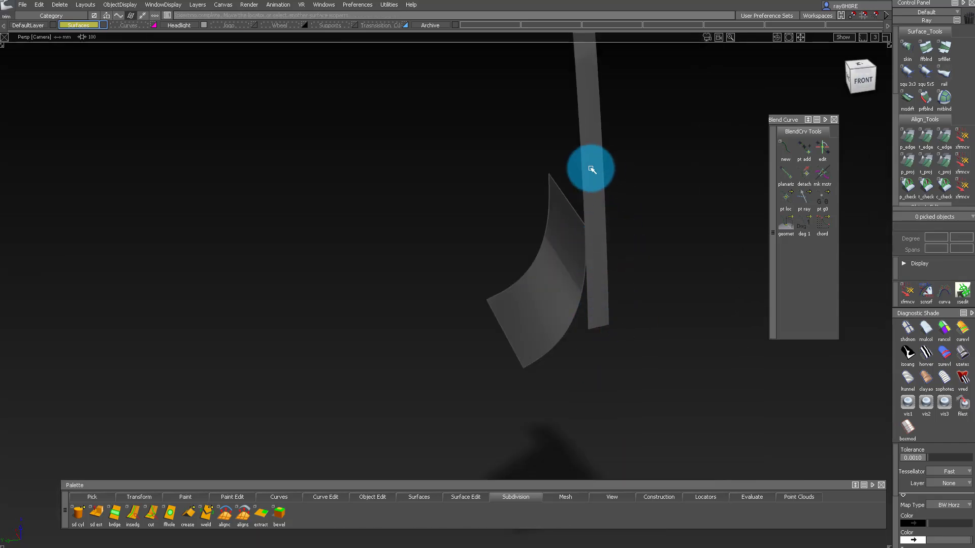
# - Shorten the vertical strip to the fillet's upper end and continue it with a rail surface along the fillet's outer edge
pyautogui.keyDown('alt'); pyautogui.keyDown('shift'); pyautogui.moveTo(617, 324); pyautogui.dragTo(671, 325); pyautogui.keyUp('shift'); pyautogui.keyUp('alt')
pyautogui.keyDown('ctrl'); pyautogui.keyDown('shift'); pyautogui.moveTo(671, 324); pyautogui.dragTo(632, 351); pyautogui.keyUp('shift'); pyautogui.keyUp('ctrl')
pyautogui.click(574, 284)
pyautogui.keyDown('ctrl'); pyautogui.keyDown('shift'); pyautogui.moveTo(729, 160); pyautogui.dragTo(725, 268); pyautogui.keyUp('shift'); pyautogui.keyUp('ctrl')
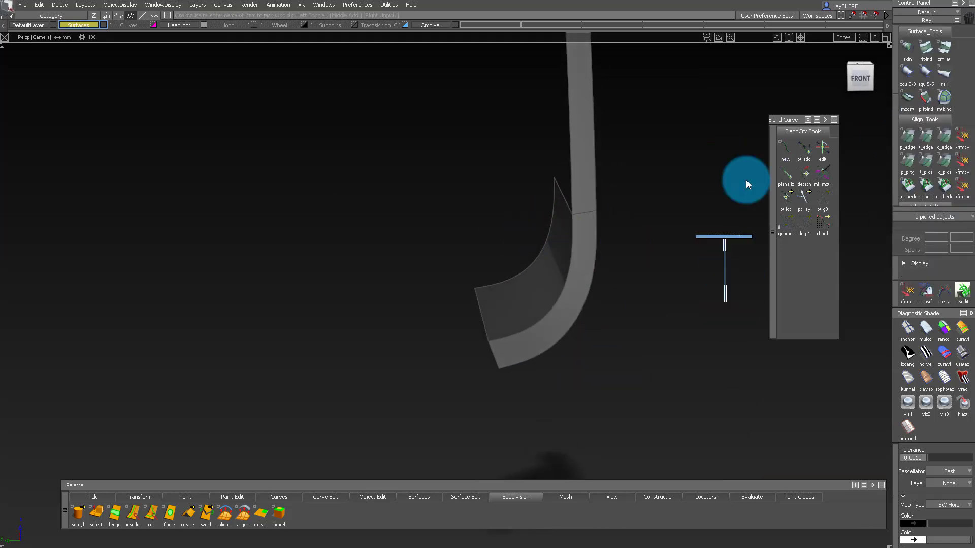
# - Align the curved strip's upper end to the vertical strip with G2 edge alignment
pyautogui.click(944, 138)
pyautogui.keyDown('alt'); pyautogui.keyDown('shift'); pyautogui.moveTo(576, 292); pyautogui.dragTo(544, 215, button='right'); pyautogui.keyUp('shift'); pyautogui.keyUp('alt')
pyautogui.click(601, 204)
pyautogui.click(600, 199)
pyautogui.keyDown('alt'); pyautogui.keyDown('shift'); pyautogui.moveTo(543, 216); pyautogui.dragTo(559, 195); pyautogui.keyUp('shift'); pyautogui.keyUp('alt')
pyautogui.keyDown('alt'); pyautogui.keyDown('shift'); pyautogui.moveTo(620, 310); pyautogui.dragTo(571, 305); pyautogui.keyUp('shift'); pyautogui.keyUp('alt')
pyautogui.keyDown('ctrl'); pyautogui.keyDown('shift'); pyautogui.moveTo(564, 253); pyautogui.dragTo(577, 453, button='right'); pyautogui.keyUp('shift'); pyautogui.keyUp('ctrl')
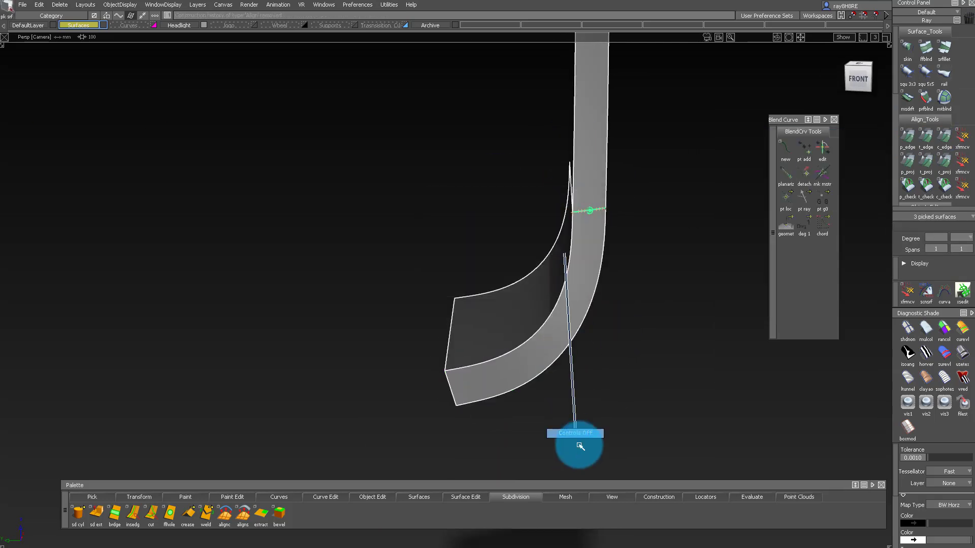
# - Show the surrounding surfaces again and display the curved strip's control vertices where its foot meets the floor
pyautogui.keyDown('alt'); pyautogui.keyDown('shift'); pyautogui.moveTo(558, 196); pyautogui.dragTo(537, 290); pyautogui.keyUp('shift'); pyautogui.keyUp('alt')
pyautogui.click(483, 359)
pyautogui.keyDown('ctrl'); pyautogui.keyDown('shift'); pyautogui.moveTo(537, 290); pyautogui.dragTo(529, 386); pyautogui.keyUp('shift'); pyautogui.keyUp('ctrl')
pyautogui.keyDown('ctrl'); pyautogui.keyDown('shift'); pyautogui.moveTo(503, 300); pyautogui.dragTo(533, 314); pyautogui.keyUp('shift'); pyautogui.keyUp('ctrl')
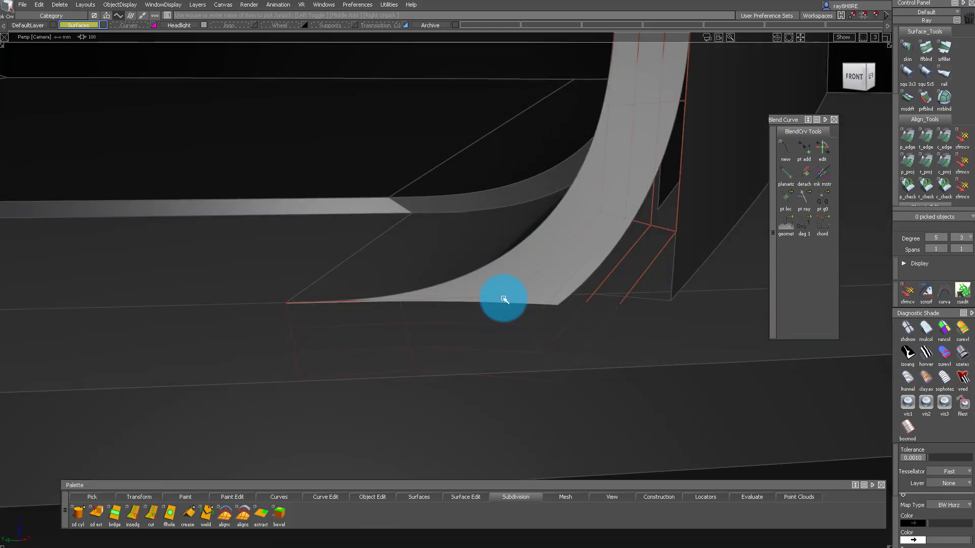
pyautogui.keyDown('alt'); pyautogui.keyDown('shift'); pyautogui.moveTo(505, 280); pyautogui.dragTo(545, 295); pyautogui.keyUp('shift'); pyautogui.keyUp('alt')
pyautogui.keyDown('ctrl'); pyautogui.keyDown('shift'); pyautogui.moveTo(545, 295); pyautogui.dragTo(545, 309); pyautogui.keyUp('shift'); pyautogui.keyUp('ctrl')
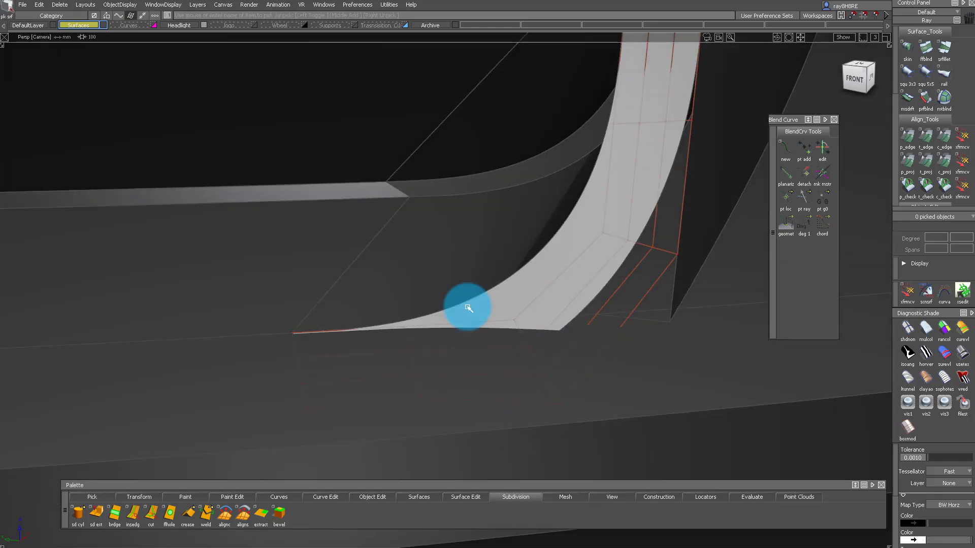
pyautogui.keyDown('ctrl'); pyautogui.keyDown('shift'); pyautogui.moveTo(519, 278); pyautogui.dragTo(519, 290); pyautogui.keyUp('shift'); pyautogui.keyUp('ctrl')
# - Build a straight helper rail surface that continues the curved strip's foot along the floor edge
pyautogui.keyDown('ctrl'); pyautogui.keyDown('shift'); pyautogui.moveTo(298, 392); pyautogui.dragTo(267, 292); pyautogui.keyUp('shift'); pyautogui.keyUp('ctrl')
pyautogui.click(285, 334)
pyautogui.click(268, 308)
pyautogui.keyDown('ctrl'); pyautogui.keyDown('shift'); pyautogui.moveTo(315, 366); pyautogui.dragTo(326, 293); pyautogui.keyUp('shift'); pyautogui.keyUp('ctrl')
pyautogui.click(387, 300)
pyautogui.press('Delete')
pyautogui.keyDown('ctrl'); pyautogui.keyDown('shift'); pyautogui.moveTo(364, 221); pyautogui.dragTo(406, 324); pyautogui.keyUp('shift'); pyautogui.keyUp('ctrl')
pyautogui.hotkey('alt', 'v')
# - Isolate the curved strip with the straight helper surface and align their shared edge with G2 edge alignment
pyautogui.keyDown('ctrl'); pyautogui.keyDown('shift'); pyautogui.moveTo(421, 272); pyautogui.dragTo(485, 267); pyautogui.keyUp('shift'); pyautogui.keyUp('ctrl')
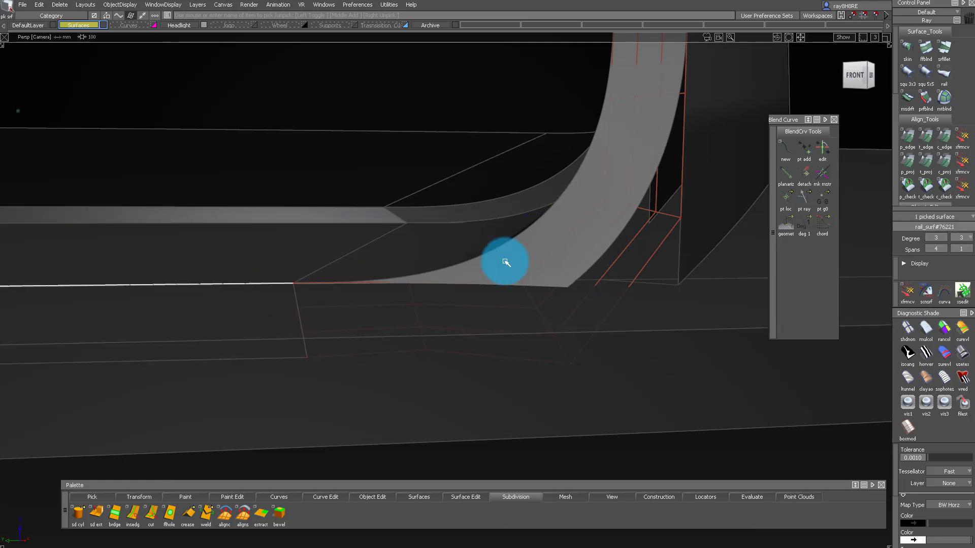
pyautogui.click(502, 261)
pyautogui.hotkey('alt', 'h')
pyautogui.keyDown('ctrl'); pyautogui.keyDown('shift'); pyautogui.moveTo(401, 420); pyautogui.dragTo(406, 325); pyautogui.keyUp('shift'); pyautogui.keyUp('ctrl')
pyautogui.doubleClick(944, 136)
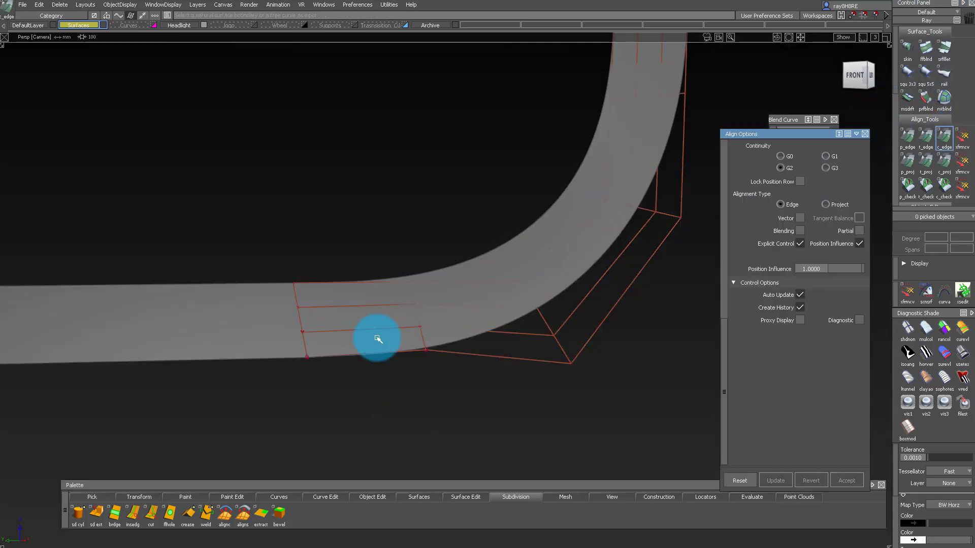
pyautogui.click(302, 320)
pyautogui.hotkey('alt', 'e')
pyautogui.moveTo(259, 359)
pyautogui.mouseDown()
pyautogui.moveTo(268, 340)
pyautogui.moveTo(263, 355)
pyautogui.mouseUp()
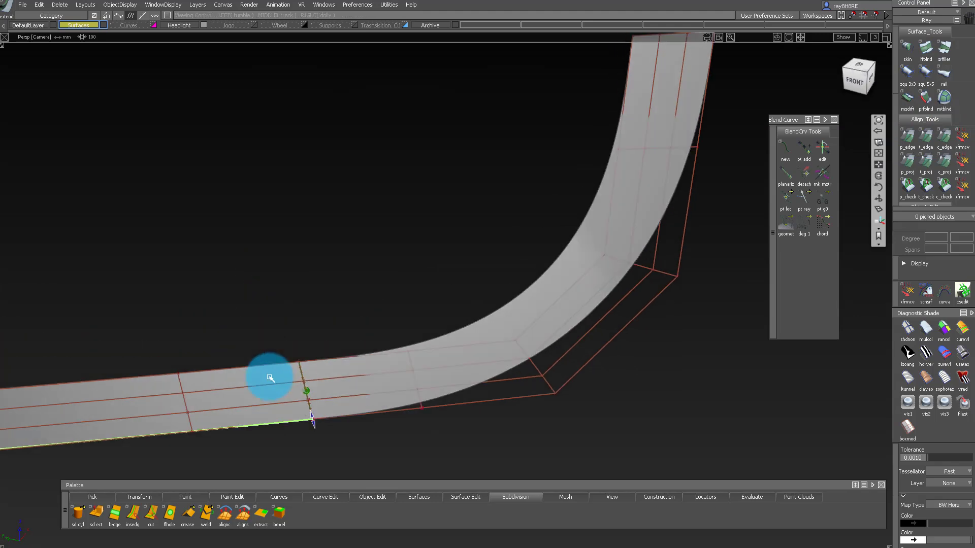
# - Delete the straight helper surface and show the hidden geometry again
pyautogui.keyDown('ctrl'); pyautogui.keyDown('shift'); pyautogui.moveTo(240, 432); pyautogui.dragTo(331, 339); pyautogui.keyUp('shift'); pyautogui.keyUp('ctrl')
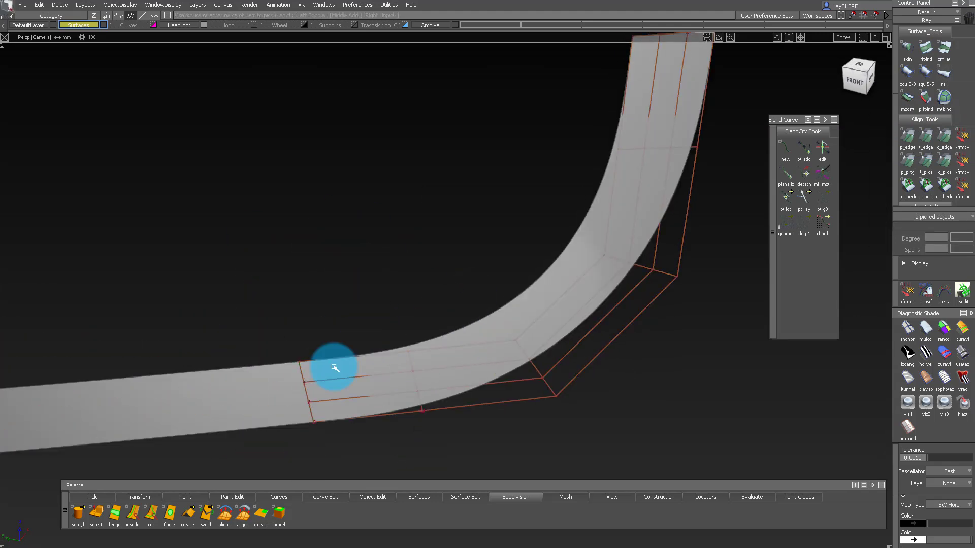
pyautogui.press('Delete')
pyautogui.hotkey('alt', 'v')
# - Isolate the curved strip with the dark side panel and rail the panel's lower edge along the strip's outer edge
pyautogui.keyDown('alt'); pyautogui.keyDown('shift'); pyautogui.moveTo(682, 183); pyautogui.dragTo(615, 150, button='right'); pyautogui.keyUp('shift'); pyautogui.keyUp('alt')
pyautogui.hotkey('alt', 'h')
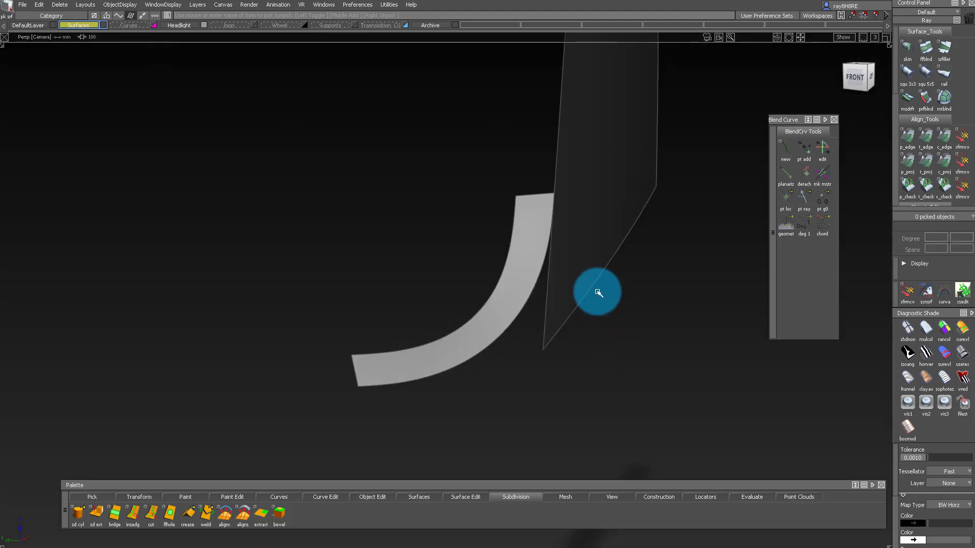
pyautogui.keyDown('alt'); pyautogui.keyDown('shift'); pyautogui.moveTo(620, 342); pyautogui.dragTo(622, 233, button='right'); pyautogui.keyUp('shift'); pyautogui.keyUp('alt')
pyautogui.click(592, 237)
pyautogui.keyDown('alt'); pyautogui.keyDown('shift'); pyautogui.moveTo(680, 276); pyautogui.dragTo(662, 327, button='right'); pyautogui.keyUp('shift'); pyautogui.keyUp('alt')
pyautogui.keyDown('ctrl'); pyautogui.keyDown('shift'); pyautogui.moveTo(662, 328); pyautogui.dragTo(668, 263); pyautogui.keyUp('shift'); pyautogui.keyUp('ctrl')
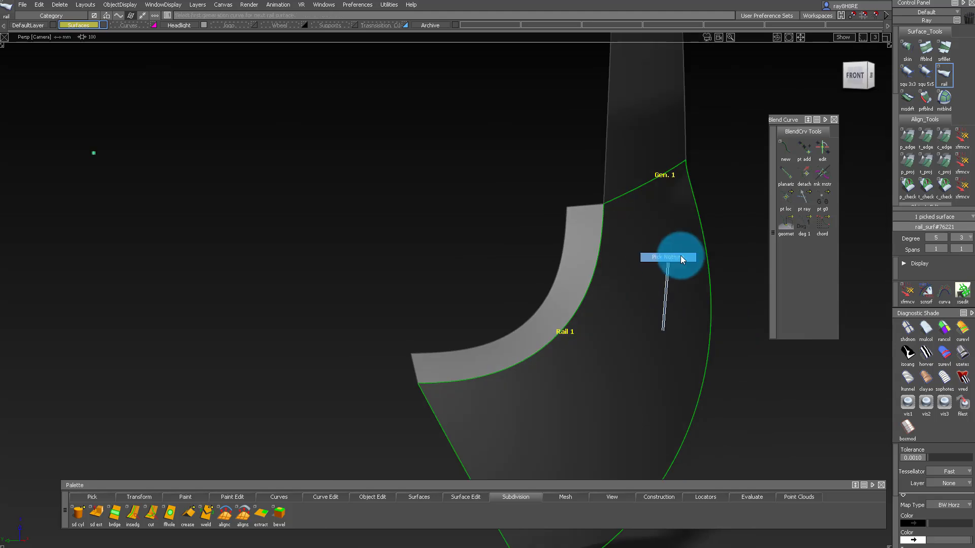
pyautogui.moveTo(820, 241); pyautogui.dragTo(822, 258)
# - Align the new corner surface to the side panel above it with G2 edge alignment, accepting removal of its history
pyautogui.keyDown('alt'); pyautogui.keyDown('shift'); pyautogui.moveTo(592, 346); pyautogui.dragTo(551, 365); pyautogui.keyUp('shift'); pyautogui.keyUp('alt')
pyautogui.keyDown('ctrl'); pyautogui.keyDown('shift'); pyautogui.moveTo(551, 366); pyautogui.dragTo(552, 259); pyautogui.keyUp('shift'); pyautogui.keyUp('ctrl')
pyautogui.keyDown('alt'); pyautogui.keyDown('shift'); pyautogui.moveTo(635, 265); pyautogui.dragTo(683, 284, button='right'); pyautogui.keyUp('shift'); pyautogui.keyUp('alt')
pyautogui.keyDown('alt'); pyautogui.keyDown('shift'); pyautogui.moveTo(683, 284); pyautogui.dragTo(604, 305); pyautogui.keyUp('shift'); pyautogui.keyUp('alt')
pyautogui.click(944, 137)
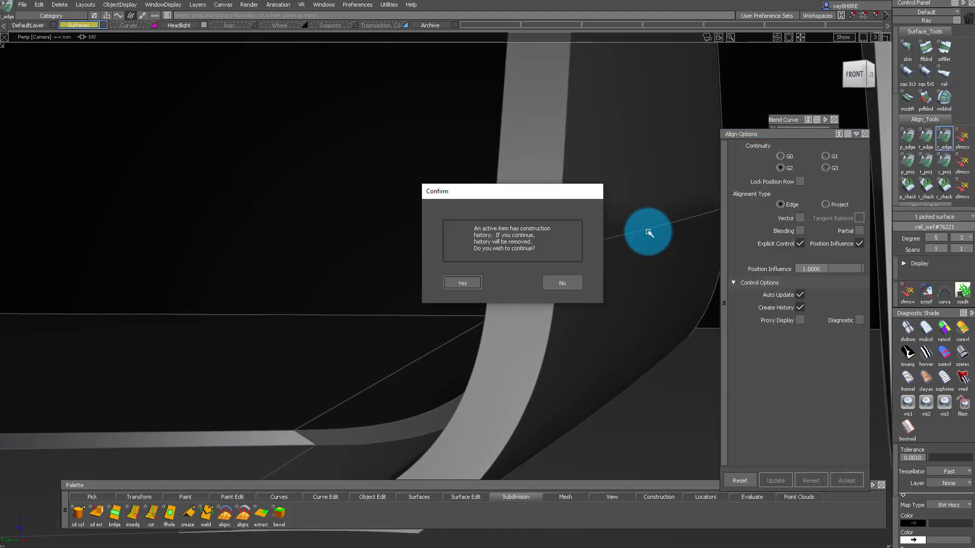
pyautogui.click(669, 231)
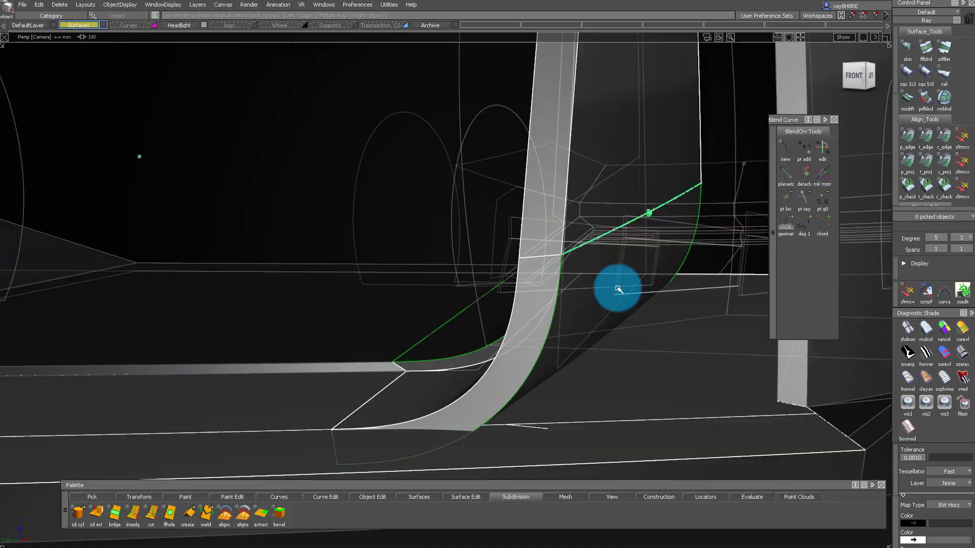
pyautogui.moveTo(598, 220)
pyautogui.keyDown('alt'); pyautogui.keyDown('shift'); pyautogui.mouseDown()
pyautogui.moveTo(271, 310)
pyautogui.moveTo(562, 435)
pyautogui.moveTo(326, 276)
pyautogui.moveTo(466, 267)
pyautogui.moveTo(576, 285)
pyautogui.moveTo(533, 322)
pyautogui.moveTo(570, 335)
pyautogui.moveTo(264, 250)
pyautogui.moveTo(597, 222)
pyautogui.moveTo(561, 290)
pyautogui.moveTo(577, 264)
pyautogui.moveTo(4, 260)
pyautogui.moveTo(717, 198)
pyautogui.moveTo(457, 261)
pyautogui.moveTo(342, 252)
pyautogui.moveTo(65, 201)
pyautogui.moveTo(420, 250)
pyautogui.moveTo(504, 342)
pyautogui.moveTo(559, 279)
pyautogui.moveTo(726, 184)
pyautogui.moveTo(740, 216)
pyautogui.moveTo(540, 226)
pyautogui.moveTo(459, 251)
pyautogui.moveTo(473, 358)
pyautogui.mouseUp(); pyautogui.keyUp('shift'); pyautogui.keyUp('alt')
pyautogui.click(559, 278)
pyautogui.keyDown('ctrl'); pyautogui.keyDown('shift'); pyautogui.moveTo(473, 358); pyautogui.dragTo(489, 197); pyautogui.keyUp('shift'); pyautogui.keyUp('ctrl')
# - Create a short degree 3, single-span curve at the foot of the curved corner strip and select it
pyautogui.keyDown('alt'); pyautogui.keyDown('shift'); pyautogui.moveTo(559, 301); pyautogui.dragTo(563, 340, button='right'); pyautogui.keyUp('shift'); pyautogui.keyUp('alt')
pyautogui.keyDown('alt'); pyautogui.keyDown('shift'); pyautogui.moveTo(563, 339); pyautogui.dragTo(570, 289); pyautogui.keyUp('shift'); pyautogui.keyUp('alt')
pyautogui.keyDown('alt'); pyautogui.keyDown('shift'); pyautogui.moveTo(570, 290); pyautogui.dragTo(529, 247, button='right'); pyautogui.keyUp('shift'); pyautogui.keyUp('alt')
pyautogui.keyDown('alt'); pyautogui.keyDown('shift'); pyautogui.moveTo(529, 246); pyautogui.dragTo(641, 143); pyautogui.keyUp('shift'); pyautogui.keyUp('alt')
pyautogui.keyDown('ctrl'); pyautogui.keyDown('shift'); pyautogui.moveTo(641, 143); pyautogui.dragTo(642, 240); pyautogui.keyUp('shift'); pyautogui.keyUp('ctrl')
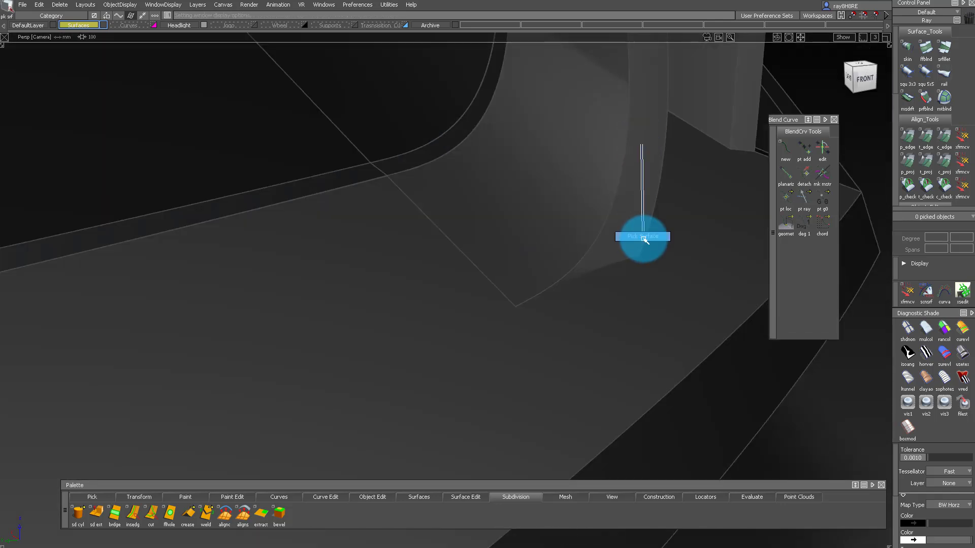
pyautogui.hotkey('alt', 'h')
pyautogui.moveTo(539, 399)
pyautogui.keyDown('ctrl'); pyautogui.keyDown('shift'); pyautogui.mouseDown()
pyautogui.moveTo(529, 302)
pyautogui.moveTo(483, 330)
pyautogui.moveTo(507, 346)
pyautogui.moveTo(652, 269)
pyautogui.mouseUp(); pyautogui.keyUp('shift'); pyautogui.keyUp('ctrl')
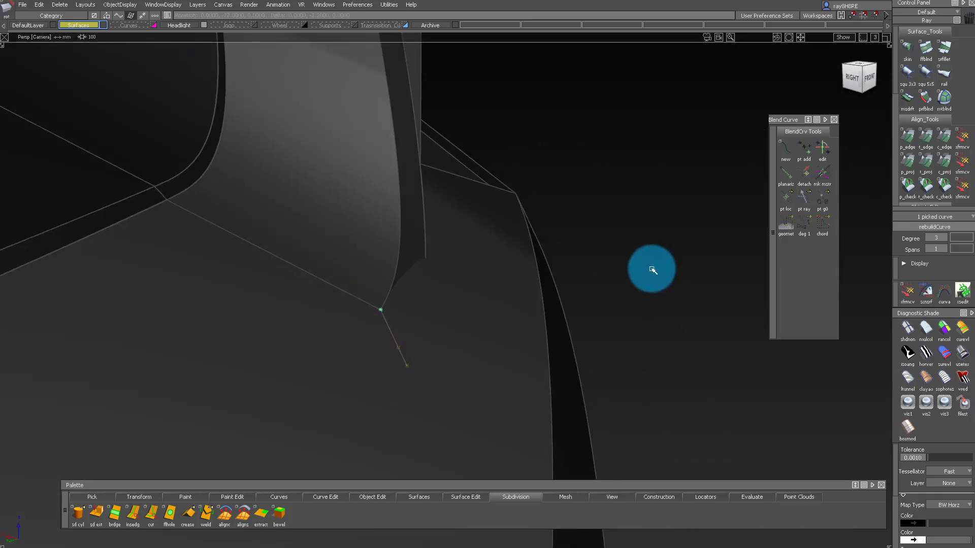
# - Pick the curved strip beside the short curve and display its control vertices
pyautogui.keyDown('alt'); pyautogui.keyDown('shift'); pyautogui.moveTo(363, 292); pyautogui.dragTo(417, 237); pyautogui.keyUp('shift'); pyautogui.keyUp('alt')
pyautogui.moveTo(416, 236)
pyautogui.keyDown('ctrl'); pyautogui.keyDown('shift'); pyautogui.mouseDown()
pyautogui.moveTo(416, 274)
pyautogui.moveTo(337, 235)
pyautogui.moveTo(314, 208)
pyautogui.moveTo(353, 427)
pyautogui.moveTo(413, 246)
pyautogui.mouseUp(); pyautogui.keyUp('shift'); pyautogui.keyUp('ctrl')
pyautogui.click(416, 274)
pyautogui.click(353, 426)
pyautogui.keyDown('ctrl'); pyautogui.keyDown('shift'); pyautogui.moveTo(413, 245); pyautogui.dragTo(414, 273); pyautogui.keyUp('shift'); pyautogui.keyUp('ctrl')
# - Rotate the row of control vertices at the curved strip's foot relative to the floor surface
pyautogui.keyDown('ctrl'); pyautogui.keyDown('shift'); pyautogui.moveTo(332, 321); pyautogui.dragTo(326, 316); pyautogui.keyUp('shift'); pyautogui.keyUp('ctrl')
pyautogui.moveTo(282, 335)
pyautogui.keyDown('alt'); pyautogui.keyDown('shift'); pyautogui.mouseDown()
pyautogui.moveTo(309, 358)
pyautogui.moveTo(262, 330)
pyautogui.mouseUp(); pyautogui.keyUp('shift'); pyautogui.keyUp('alt')
pyautogui.keyDown('ctrl'); pyautogui.keyDown('shift'); pyautogui.moveTo(262, 329); pyautogui.dragTo(236, 315); pyautogui.keyUp('shift'); pyautogui.keyUp('ctrl')
pyautogui.moveTo(234, 314); pyautogui.dragTo(325, 404)
pyautogui.keyDown('alt'); pyautogui.keyDown('shift'); pyautogui.moveTo(282, 316); pyautogui.dragTo(518, 296); pyautogui.keyUp('shift'); pyautogui.keyUp('alt')
pyautogui.keyDown('ctrl'); pyautogui.keyDown('shift'); pyautogui.moveTo(518, 296); pyautogui.dragTo(522, 318, button='middle'); pyautogui.keyUp('shift'); pyautogui.keyUp('ctrl')
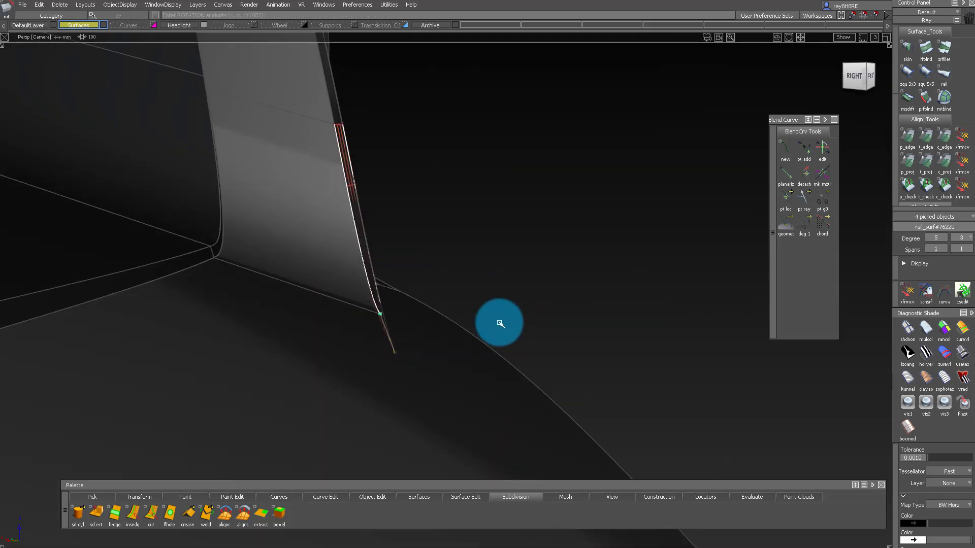
pyautogui.keyDown('alt'); pyautogui.keyDown('shift'); pyautogui.moveTo(778, 288); pyautogui.dragTo(852, 173); pyautogui.keyUp('shift'); pyautogui.keyUp('alt')
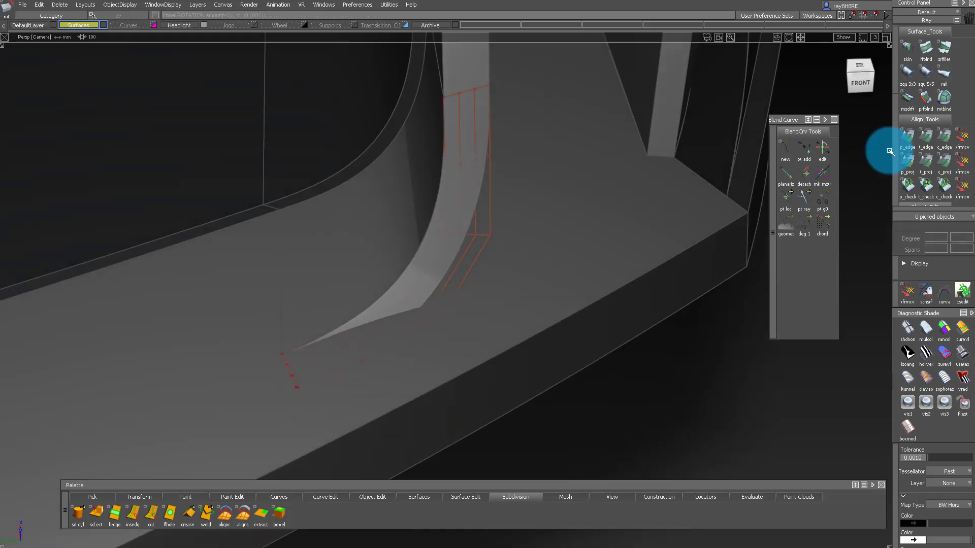
# - Project-align the curved strip's foot onto the floor surface
pyautogui.click(944, 166)
pyautogui.click(306, 364)
pyautogui.click(280, 377)
pyautogui.keyDown('alt'); pyautogui.keyDown('shift'); pyautogui.moveTo(279, 378); pyautogui.dragTo(355, 305); pyautogui.keyUp('shift'); pyautogui.keyUp('alt')
# - Select the control vertices at the curved strip's foot and adjust their orientation to the floor
pyautogui.keyDown('ctrl'); pyautogui.keyDown('shift'); pyautogui.moveTo(335, 214); pyautogui.dragTo(327, 154); pyautogui.keyUp('shift'); pyautogui.keyUp('ctrl')
pyautogui.moveTo(328, 153); pyautogui.dragTo(415, 280)
pyautogui.keyDown('alt'); pyautogui.keyDown('shift'); pyautogui.moveTo(424, 161); pyautogui.dragTo(266, 269); pyautogui.keyUp('shift'); pyautogui.keyUp('alt')
pyautogui.keyDown('ctrl'); pyautogui.keyDown('shift'); pyautogui.moveTo(265, 270); pyautogui.dragTo(229, 239, button='right'); pyautogui.keyUp('shift'); pyautogui.keyUp('ctrl')
pyautogui.moveTo(413, 241)
pyautogui.keyDown('alt'); pyautogui.keyDown('shift'); pyautogui.mouseDown(button='right')
pyautogui.moveTo(272, 276)
pyautogui.moveTo(237, 315)
pyautogui.mouseUp(button='right'); pyautogui.keyUp('shift'); pyautogui.keyUp('alt')
pyautogui.keyDown('alt'); pyautogui.keyDown('shift'); pyautogui.moveTo(237, 315); pyautogui.dragTo(446, 192); pyautogui.keyUp('shift'); pyautogui.keyUp('alt')
pyautogui.keyDown('ctrl'); pyautogui.keyDown('shift'); pyautogui.moveTo(445, 191); pyautogui.dragTo(433, 277); pyautogui.keyUp('shift'); pyautogui.keyUp('ctrl')
# - Align the curved strip to the floor surface with G2 projection, using Shrink to Fit, Edge Align start and Skew end
pyautogui.click(392, 222)
pyautogui.keyDown('alt'); pyautogui.keyDown('shift'); pyautogui.moveTo(392, 222); pyautogui.dragTo(431, 314); pyautogui.keyUp('shift'); pyautogui.keyUp('alt')
pyautogui.keyDown('ctrl'); pyautogui.keyDown('shift'); pyautogui.moveTo(432, 315); pyautogui.dragTo(509, 299); pyautogui.keyUp('shift'); pyautogui.keyUp('ctrl')
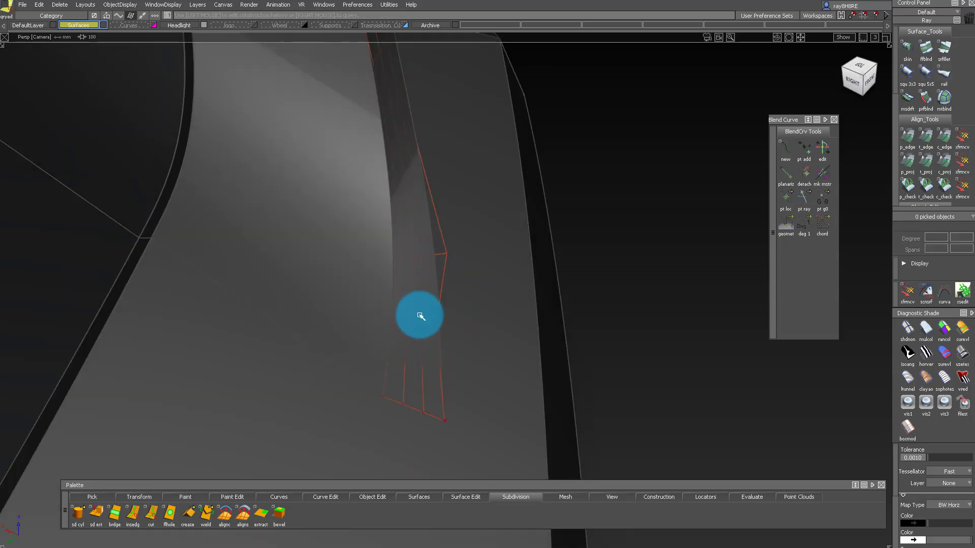
pyautogui.click(427, 317)
pyautogui.click(460, 438)
pyautogui.keyDown('alt'); pyautogui.keyDown('shift'); pyautogui.moveTo(464, 345); pyautogui.dragTo(495, 316); pyautogui.keyUp('shift'); pyautogui.keyUp('alt')
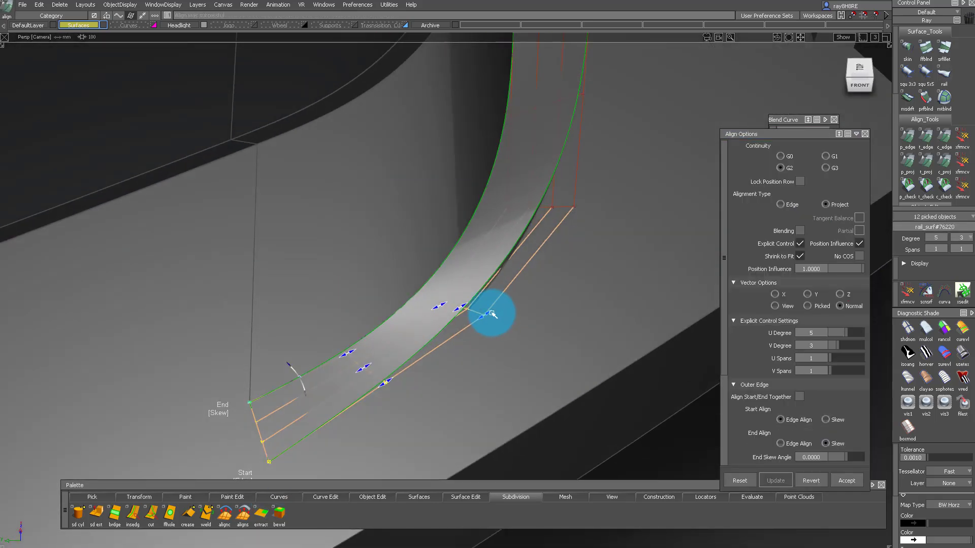
pyautogui.keyDown('alt'); pyautogui.keyDown('shift'); pyautogui.moveTo(441, 332); pyautogui.dragTo(375, 355); pyautogui.keyUp('shift'); pyautogui.keyUp('alt')
pyautogui.keyDown('alt'); pyautogui.keyDown('shift'); pyautogui.moveTo(376, 355); pyautogui.dragTo(523, 267); pyautogui.keyUp('shift'); pyautogui.keyUp('alt')
# - Examine the curved strip's transition into the floor and corner fillet from several angles
pyautogui.click(455, 309)
pyautogui.click(455, 309)
pyautogui.keyDown('alt'); pyautogui.keyDown('shift'); pyautogui.moveTo(583, 180); pyautogui.dragTo(408, 218, button='right'); pyautogui.keyUp('shift'); pyautogui.keyUp('alt')
pyautogui.keyDown('alt'); pyautogui.keyDown('shift'); pyautogui.moveTo(409, 218); pyautogui.dragTo(548, 243); pyautogui.keyUp('shift'); pyautogui.keyUp('alt')
pyautogui.keyDown('alt'); pyautogui.keyDown('shift'); pyautogui.moveTo(549, 244); pyautogui.dragTo(486, 273, button='right'); pyautogui.keyUp('shift'); pyautogui.keyUp('alt')
pyautogui.keyDown('alt'); pyautogui.keyDown('shift'); pyautogui.moveTo(485, 273); pyautogui.dragTo(350, 363); pyautogui.keyUp('shift'); pyautogui.keyUp('alt')
pyautogui.keyDown('alt'); pyautogui.keyDown('shift'); pyautogui.moveTo(350, 363); pyautogui.dragTo(548, 304, button='right'); pyautogui.keyUp('shift'); pyautogui.keyUp('alt')
pyautogui.keyDown('alt'); pyautogui.keyDown('shift'); pyautogui.moveTo(548, 304); pyautogui.dragTo(435, 298, button='middle'); pyautogui.keyUp('shift'); pyautogui.keyUp('alt')
pyautogui.keyDown('alt'); pyautogui.keyDown('shift'); pyautogui.moveTo(436, 298); pyautogui.dragTo(510, 248, button='right'); pyautogui.keyUp('shift'); pyautogui.keyUp('alt')
pyautogui.keyDown('ctrl'); pyautogui.keyDown('shift'); pyautogui.moveTo(511, 249); pyautogui.dragTo(511, 221, button='right'); pyautogui.keyUp('shift'); pyautogui.keyUp('ctrl')
pyautogui.keyDown('alt'); pyautogui.keyDown('shift'); pyautogui.moveTo(510, 221); pyautogui.dragTo(461, 141); pyautogui.keyUp('shift'); pyautogui.keyUp('alt')
pyautogui.keyDown('ctrl'); pyautogui.keyDown('shift'); pyautogui.moveTo(462, 140); pyautogui.dragTo(458, 217); pyautogui.keyUp('shift'); pyautogui.keyUp('ctrl')
pyautogui.click(462, 166)
pyautogui.press('Delete')
pyautogui.press('Return')
pyautogui.keyDown('alt'); pyautogui.keyDown('shift'); pyautogui.moveTo(447, 166); pyautogui.dragTo(470, 215); pyautogui.keyUp('shift'); pyautogui.keyUp('alt')
pyautogui.hotkey('ctrl', 'z')
# - Align the curved strip's edge to the corner fillet's edge with partial G0 edge alignment
pyautogui.click(469, 216)
pyautogui.click(431, 207)
pyautogui.keyDown('alt'); pyautogui.keyDown('shift'); pyautogui.moveTo(430, 208); pyautogui.dragTo(387, 249, button='right'); pyautogui.keyUp('shift'); pyautogui.keyUp('alt')
pyautogui.keyDown('alt'); pyautogui.keyDown('shift'); pyautogui.moveTo(387, 248); pyautogui.dragTo(549, 371); pyautogui.keyUp('shift'); pyautogui.keyUp('alt')
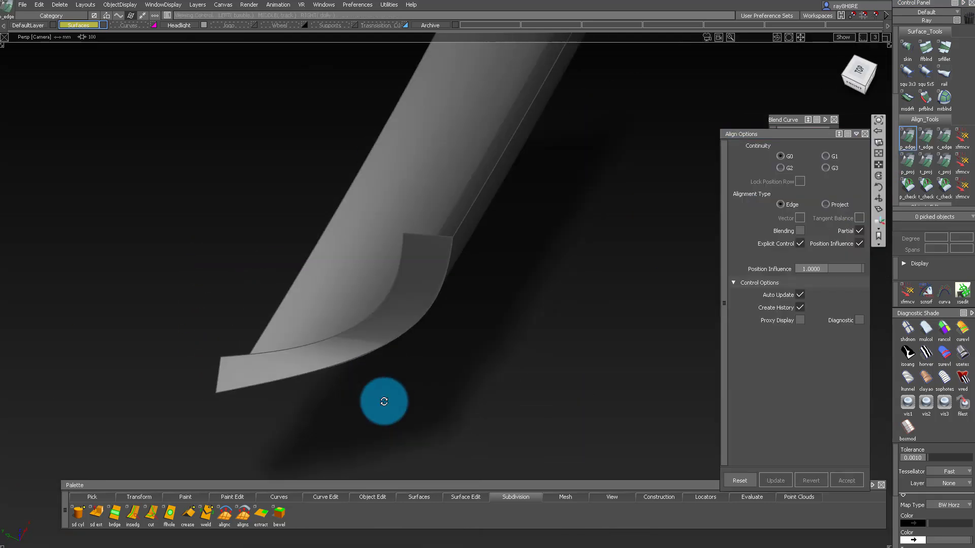
pyautogui.click(350, 352)
pyautogui.moveTo(350, 352)
pyautogui.keyDown('alt'); pyautogui.keyDown('shift'); pyautogui.mouseDown()
pyautogui.moveTo(371, 366)
pyautogui.moveTo(375, 391)
pyautogui.moveTo(321, 353)
pyautogui.moveTo(246, 326)
pyautogui.moveTo(400, 310)
pyautogui.mouseUp(); pyautogui.keyUp('shift'); pyautogui.keyUp('alt')
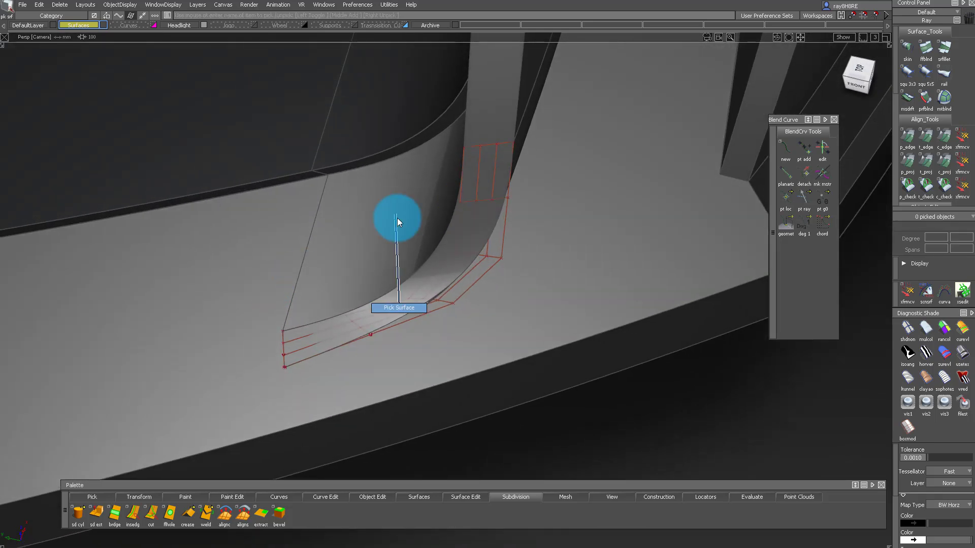
# - Duplicate the curved strip's outer edge as a rebuilt degree 5, single-span curve
pyautogui.keyDown('alt'); pyautogui.keyDown('shift'); pyautogui.moveTo(361, 273); pyautogui.dragTo(404, 330); pyautogui.keyUp('shift'); pyautogui.keyUp('alt')
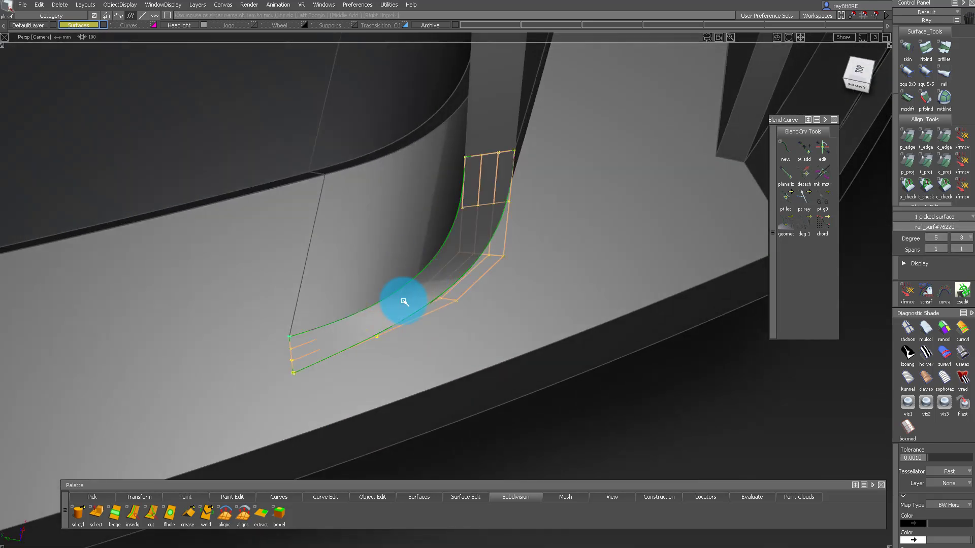
pyautogui.keyDown('alt'); pyautogui.keyDown('shift'); pyautogui.moveTo(442, 273); pyautogui.dragTo(343, 361); pyautogui.keyUp('shift'); pyautogui.keyUp('alt')
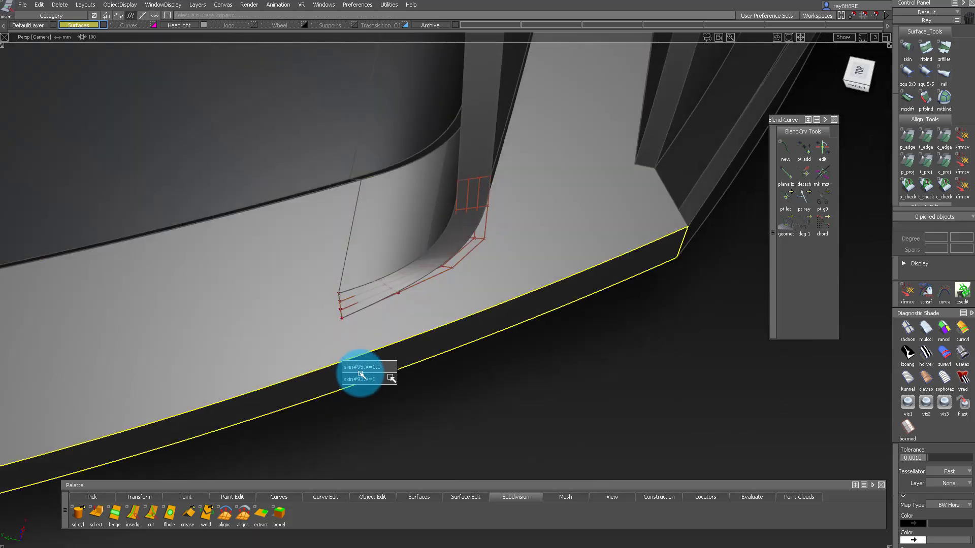
pyautogui.keyDown('alt'); pyautogui.keyDown('shift'); pyautogui.moveTo(256, 348); pyautogui.dragTo(473, 313); pyautogui.keyUp('shift'); pyautogui.keyUp('alt')
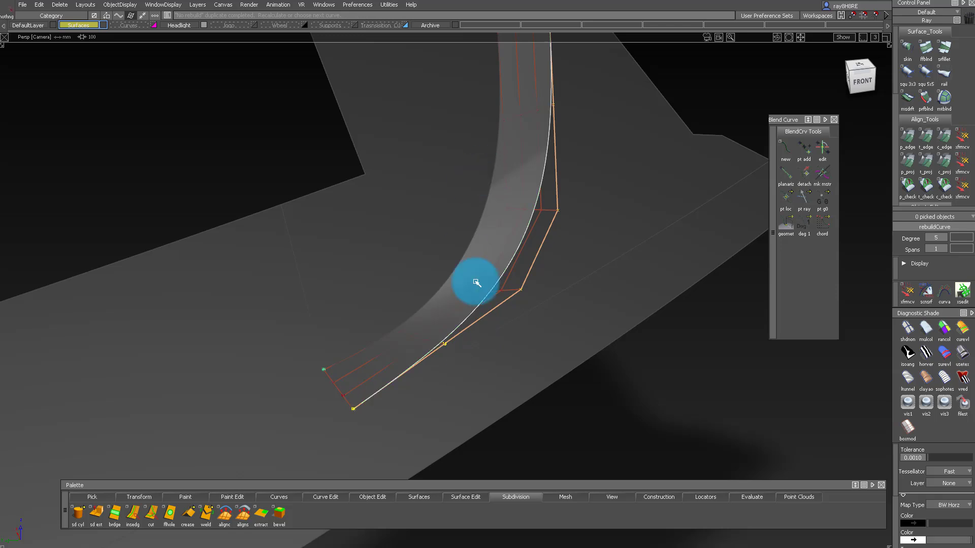
# - Place a guide curve on the floor through the strip's outer foot corner and delete the superfluous curve on surface
pyautogui.keyDown('alt'); pyautogui.keyDown('shift'); pyautogui.moveTo(393, 380); pyautogui.dragTo(366, 447); pyautogui.keyUp('shift'); pyautogui.keyUp('alt')
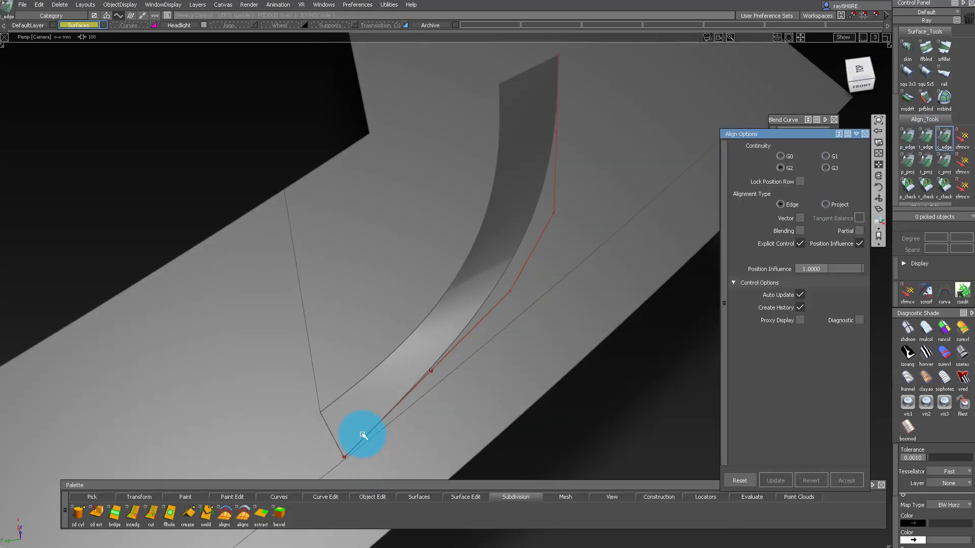
pyautogui.keyDown('alt'); pyautogui.keyDown('shift'); pyautogui.moveTo(360, 437); pyautogui.dragTo(365, 375, button='middle'); pyautogui.keyUp('shift'); pyautogui.keyUp('alt')
pyautogui.keyDown('ctrl'); pyautogui.keyDown('shift'); pyautogui.moveTo(366, 375); pyautogui.dragTo(397, 464); pyautogui.keyUp('shift'); pyautogui.keyUp('ctrl')
pyautogui.moveTo(344, 399); pyautogui.dragTo(343, 397)
pyautogui.moveTo(343, 398)
pyautogui.keyDown('alt'); pyautogui.keyDown('shift'); pyautogui.mouseDown(button='right')
pyautogui.moveTo(404, 381)
pyautogui.moveTo(360, 401)
pyautogui.mouseUp(button='right'); pyautogui.keyUp('shift'); pyautogui.keyUp('alt')
pyautogui.moveTo(472, 274); pyautogui.dragTo(517, 313)
pyautogui.press('Delete')
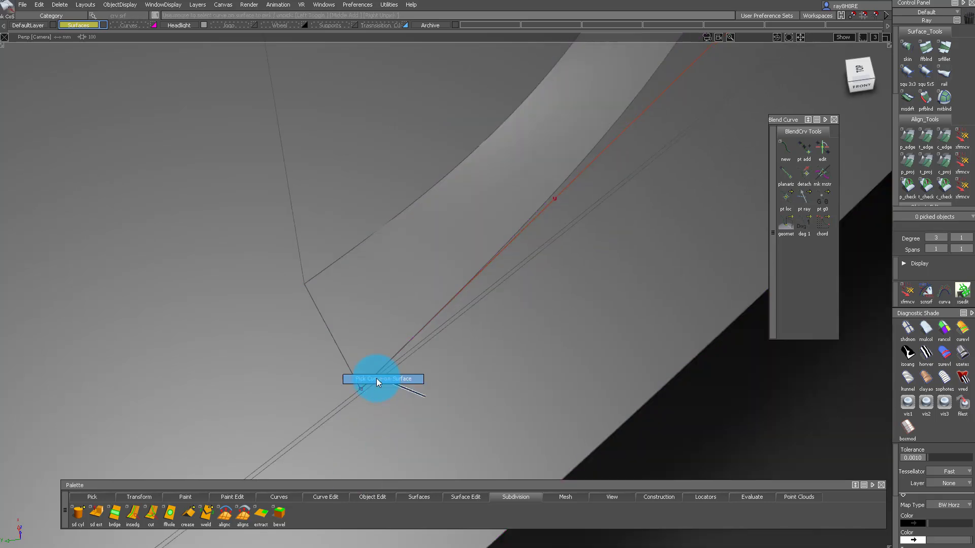
# - Align the foot end of the duplicated edge curve to the floor guide curve with G2 edge alignment
pyautogui.doubleClick(943, 143)
pyautogui.click(508, 247)
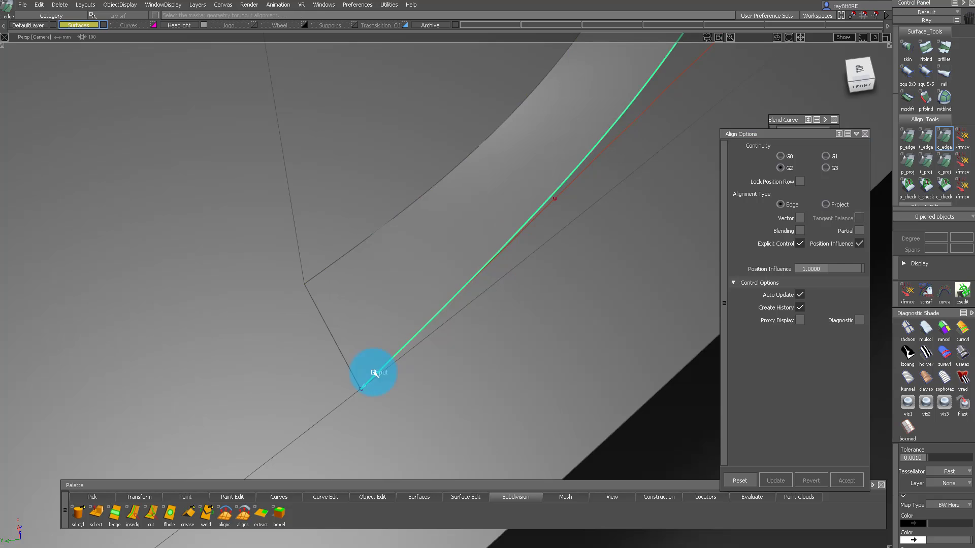
pyautogui.keyDown('alt'); pyautogui.keyDown('shift'); pyautogui.moveTo(362, 388); pyautogui.dragTo(406, 373, button='right'); pyautogui.keyUp('shift'); pyautogui.keyUp('alt')
pyautogui.keyDown('ctrl'); pyautogui.keyDown('shift'); pyautogui.moveTo(414, 366); pyautogui.dragTo(414, 384); pyautogui.keyUp('shift'); pyautogui.keyUp('ctrl')
pyautogui.click(471, 238)
# - Match the curved strip surface's outer edge to the realigned curve down to the foot
pyautogui.keyDown('alt'); pyautogui.keyDown('shift'); pyautogui.moveTo(472, 237); pyautogui.dragTo(535, 163); pyautogui.keyUp('shift'); pyautogui.keyUp('alt')
pyautogui.keyDown('ctrl'); pyautogui.keyDown('shift'); pyautogui.moveTo(541, 154); pyautogui.dragTo(538, 191); pyautogui.keyUp('shift'); pyautogui.keyUp('ctrl')
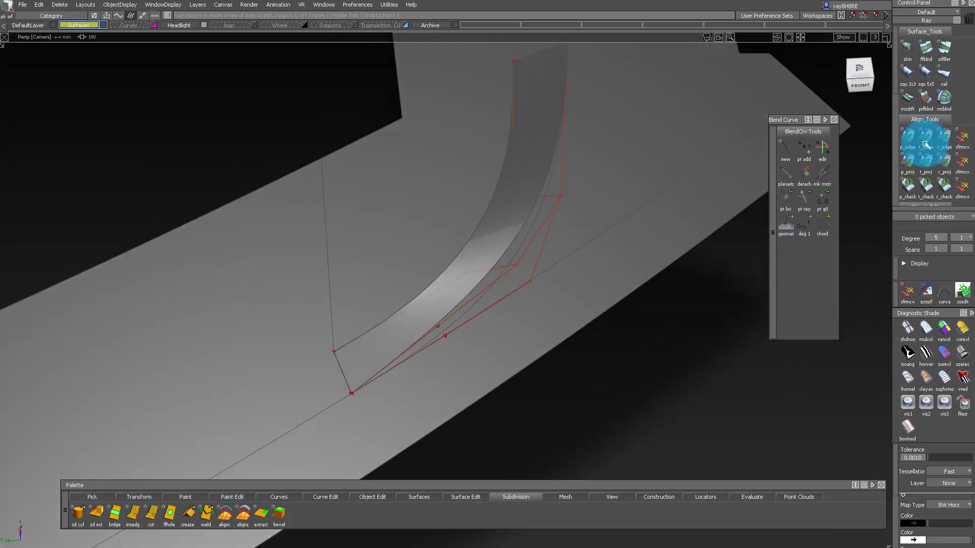
pyautogui.click(545, 217)
pyautogui.keyDown('alt'); pyautogui.keyDown('shift'); pyautogui.moveTo(539, 213); pyautogui.dragTo(616, 346); pyautogui.keyUp('shift'); pyautogui.keyUp('alt')
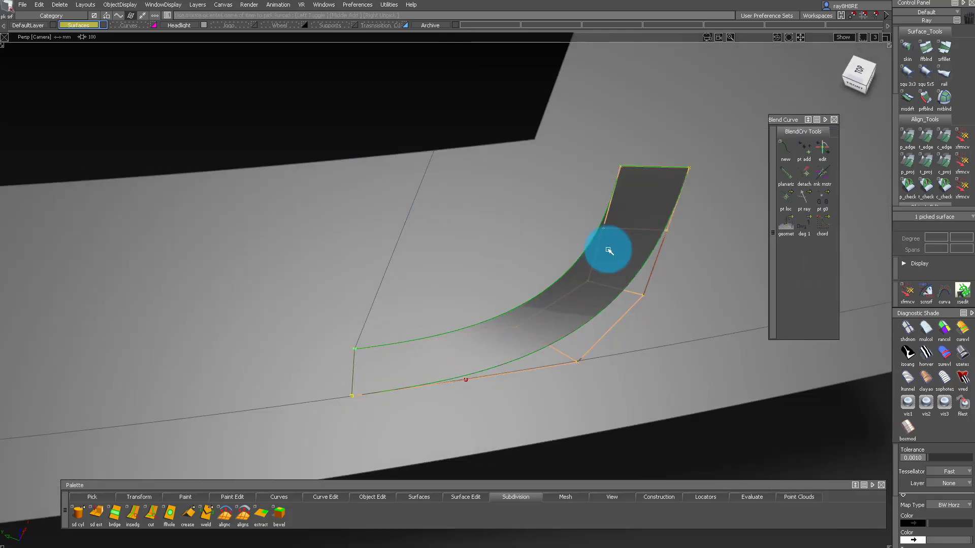
pyautogui.keyDown('alt'); pyautogui.keyDown('shift'); pyautogui.moveTo(561, 303); pyautogui.dragTo(561, 304, button='right'); pyautogui.keyUp('shift'); pyautogui.keyUp('alt')
pyautogui.moveTo(561, 304)
pyautogui.keyDown('alt'); pyautogui.keyDown('shift'); pyautogui.mouseDown()
pyautogui.moveTo(395, 252)
pyautogui.moveTo(476, 288)
pyautogui.mouseUp(); pyautogui.keyUp('shift'); pyautogui.keyUp('alt')
pyautogui.keyDown('alt'); pyautogui.keyDown('shift'); pyautogui.moveTo(476, 287); pyautogui.dragTo(568, 187, button='right'); pyautogui.keyUp('shift'); pyautogui.keyUp('alt')
pyautogui.keyDown('alt'); pyautogui.keyDown('shift'); pyautogui.moveTo(568, 188); pyautogui.dragTo(406, 228, button='middle'); pyautogui.keyUp('shift'); pyautogui.keyUp('alt')
pyautogui.keyDown('alt'); pyautogui.keyDown('shift'); pyautogui.moveTo(544, 224); pyautogui.dragTo(468, 349); pyautogui.keyUp('shift'); pyautogui.keyUp('alt')
pyautogui.click(380, 301)
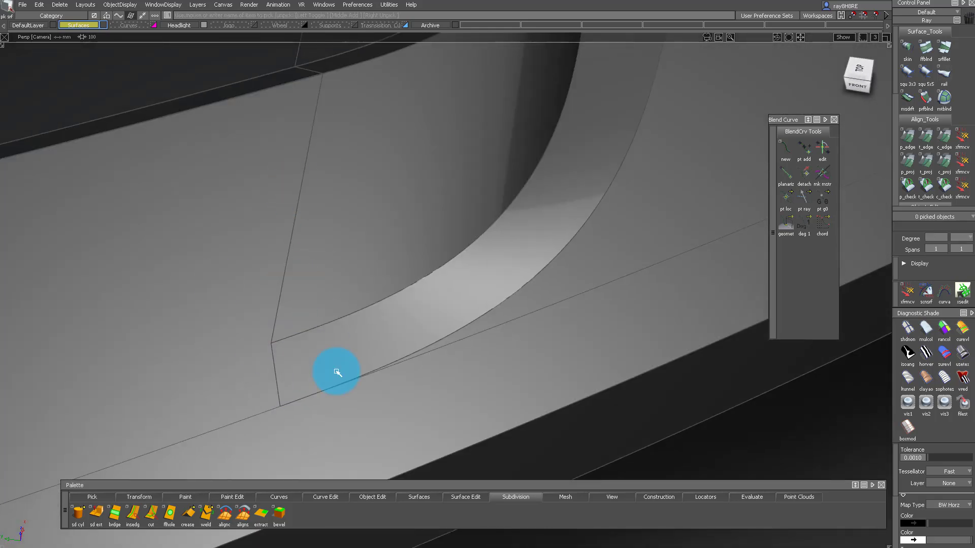
# - Select the four surfaces around the strip's foot and delete their construction history
pyautogui.click(946, 138)
pyautogui.click(297, 373)
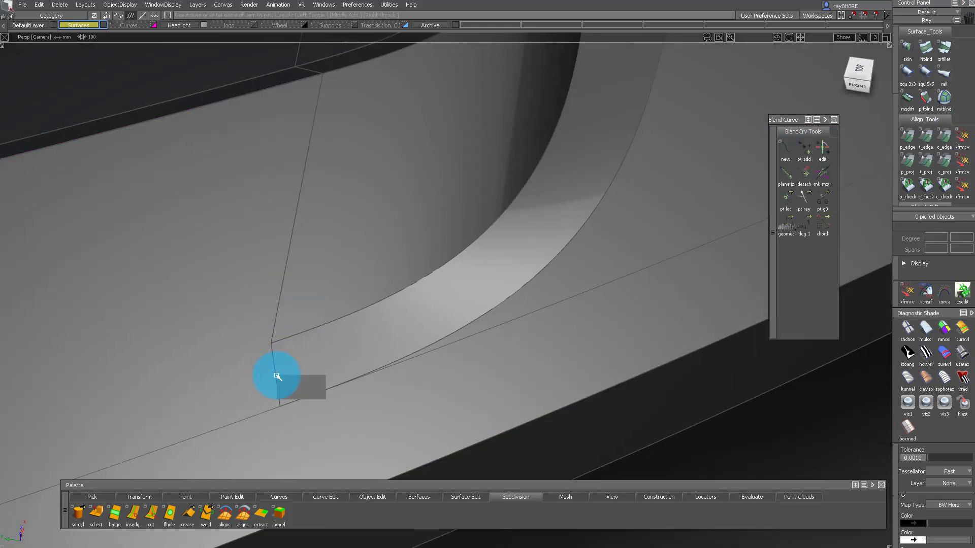
pyautogui.keyDown('alt'); pyautogui.keyDown('shift'); pyautogui.moveTo(406, 358); pyautogui.dragTo(350, 356); pyautogui.keyUp('shift'); pyautogui.keyUp('alt')
pyautogui.keyDown('ctrl'); pyautogui.keyDown('shift'); pyautogui.moveTo(325, 355); pyautogui.dragTo(290, 356); pyautogui.keyUp('shift'); pyautogui.keyUp('ctrl')
pyautogui.moveTo(287, 355); pyautogui.dragTo(351, 383)
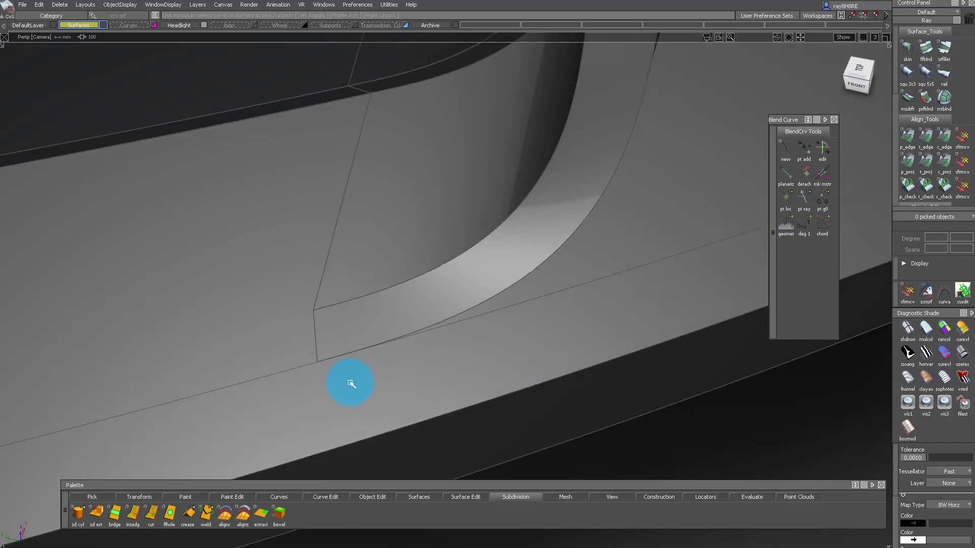
pyautogui.click(325, 340)
pyautogui.click(818, 270)
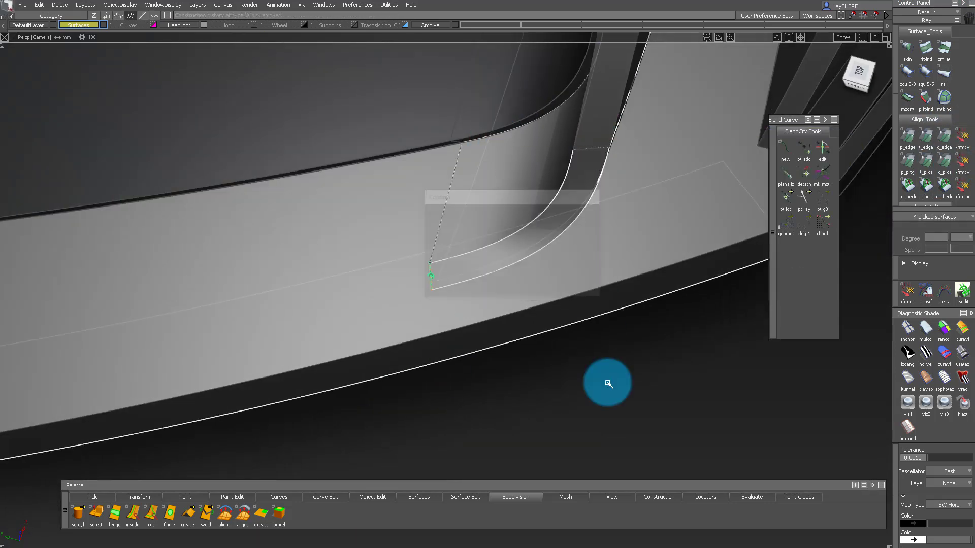
pyautogui.click(608, 384)
# - Isolate the curved strip and the adjoining vertical side surface, hiding everything else
pyautogui.moveTo(607, 274)
pyautogui.keyDown('alt'); pyautogui.keyDown('shift'); pyautogui.mouseDown()
pyautogui.moveTo(535, 124)
pyautogui.moveTo(648, 91)
pyautogui.moveTo(564, 198)
pyautogui.moveTo(533, 257)
pyautogui.moveTo(576, 178)
pyautogui.mouseUp(); pyautogui.keyUp('shift'); pyautogui.keyUp('alt')
pyautogui.click(533, 259)
pyautogui.hotkey('alt', 'h')
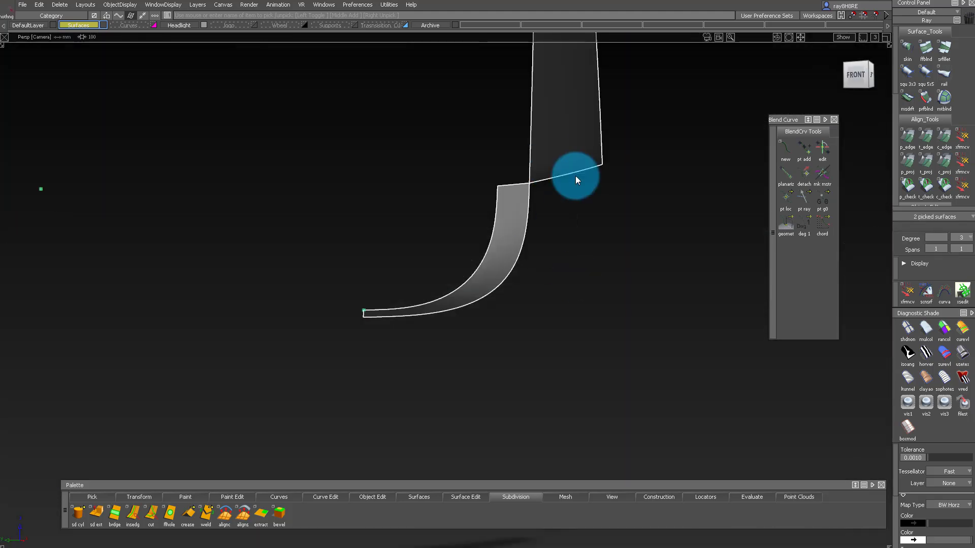
# - Build a monorail surface from the side surface's lower edge along the curved strip's outer edge, using Parallel sweep mode
pyautogui.click(572, 175)
pyautogui.click(507, 276)
pyautogui.click(565, 263)
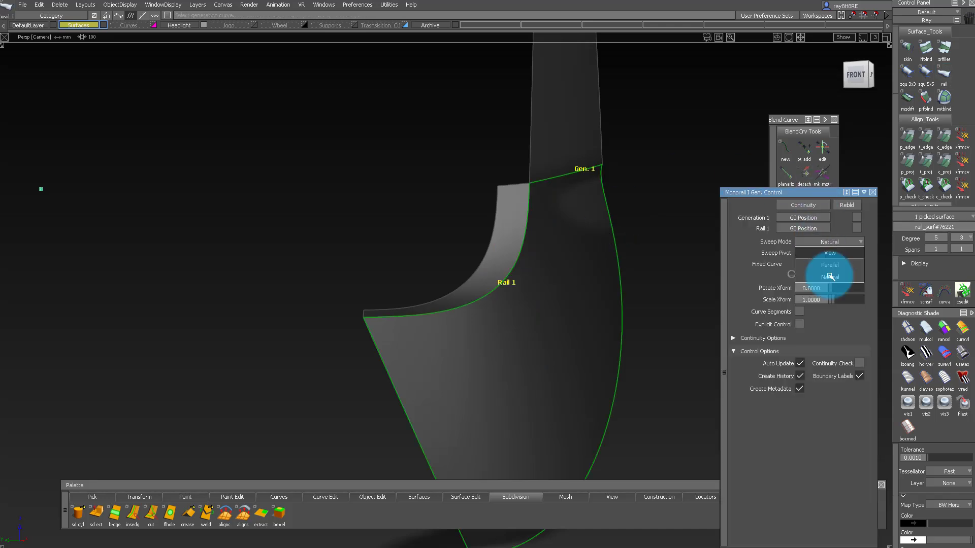
pyautogui.click(821, 271)
pyautogui.moveTo(387, 234)
pyautogui.keyDown('alt'); pyautogui.keyDown('shift'); pyautogui.mouseDown()
pyautogui.moveTo(450, 252)
pyautogui.moveTo(357, 137)
pyautogui.moveTo(374, 219)
pyautogui.mouseUp(); pyautogui.keyUp('shift'); pyautogui.keyUp('alt')
# - Align the swept surface's upper edge to the side surface with G2 edge alignment and Skew at both ends, and unhide the other geometry
pyautogui.click(915, 85)
pyautogui.click(568, 195)
pyautogui.click(574, 184)
pyautogui.hotkey('alt', 'v')
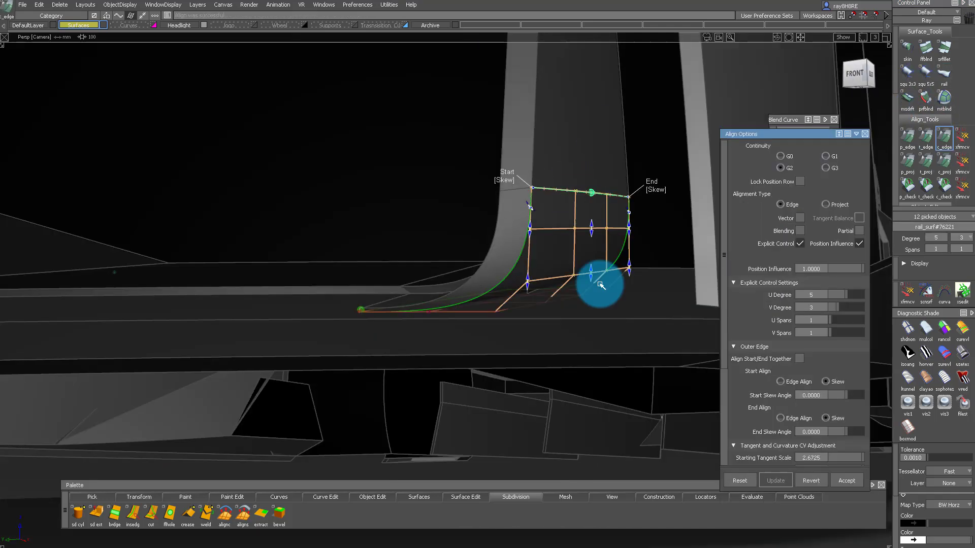
pyautogui.press('space')
# - Intersect the strip's new side surface with the floor surface
pyautogui.keyDown('alt'); pyautogui.keyDown('shift'); pyautogui.moveTo(577, 199); pyautogui.dragTo(544, 205, button='right'); pyautogui.keyUp('shift'); pyautogui.keyUp('alt')
pyautogui.keyDown('alt'); pyautogui.keyDown('shift'); pyautogui.moveTo(544, 204); pyautogui.dragTo(604, 258); pyautogui.keyUp('shift'); pyautogui.keyUp('alt')
pyautogui.hotkey('alt', 'i')
pyautogui.click(614, 234)
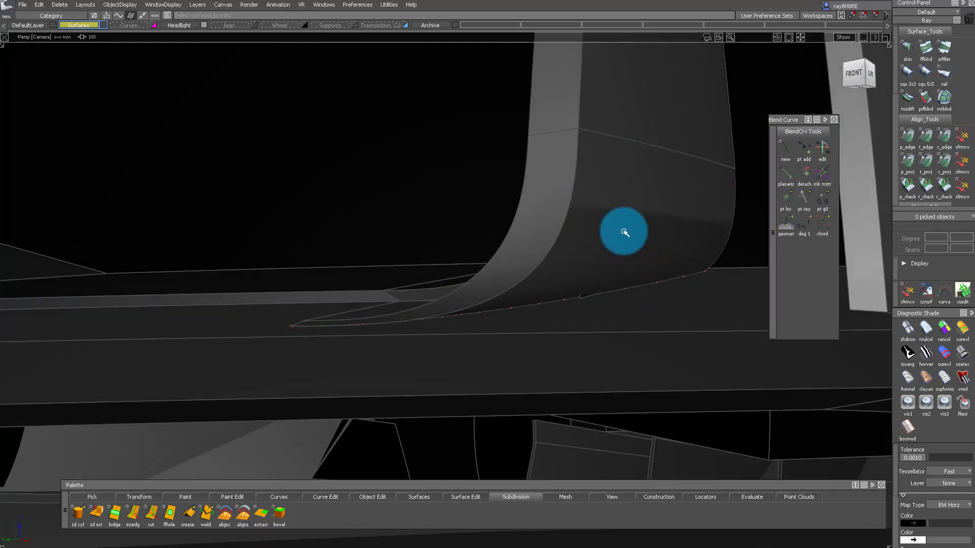
pyautogui.keyDown('alt'); pyautogui.keyDown('shift'); pyautogui.moveTo(583, 305); pyautogui.dragTo(505, 218); pyautogui.keyUp('shift'); pyautogui.keyUp('alt')
pyautogui.click(587, 302)
pyautogui.keyDown('alt'); pyautogui.keyDown('shift'); pyautogui.moveTo(505, 218); pyautogui.dragTo(505, 297, button='right'); pyautogui.keyUp('shift'); pyautogui.keyUp('alt')
pyautogui.keyDown('alt'); pyautogui.keyDown('shift'); pyautogui.moveTo(505, 297); pyautogui.dragTo(383, 25); pyautogui.keyUp('shift'); pyautogui.keyUp('alt')
# - Assign the matt black shader to the lower recess wall and its corner fillet
pyautogui.click(455, 25)
pyautogui.moveTo(512, 168)
pyautogui.keyDown('alt'); pyautogui.keyDown('shift'); pyautogui.mouseDown()
pyautogui.moveTo(660, 135)
pyautogui.moveTo(448, 309)
pyautogui.moveTo(493, 365)
pyautogui.mouseUp(); pyautogui.keyUp('shift'); pyautogui.keyUp('alt')
pyautogui.scroll(3, 494, 368)
pyautogui.moveTo(596, 280)
pyautogui.keyDown('ctrl'); pyautogui.keyDown('shift'); pyautogui.mouseDown()
pyautogui.moveTo(601, 322)
pyautogui.moveTo(248, 130)
pyautogui.moveTo(387, 183)
pyautogui.moveTo(511, 321)
pyautogui.moveTo(525, 308)
pyautogui.moveTo(543, 169)
pyautogui.moveTo(376, 448)
pyautogui.moveTo(426, 303)
pyautogui.moveTo(209, 268)
pyautogui.moveTo(461, 363)
pyautogui.moveTo(461, 396)
pyautogui.moveTo(475, 337)
pyautogui.mouseUp(); pyautogui.keyUp('shift'); pyautogui.keyUp('ctrl')
pyautogui.click(390, 339)
pyautogui.keyDown('alt'); pyautogui.keyDown('shift'); pyautogui.moveTo(395, 424); pyautogui.dragTo(643, 330); pyautogui.keyUp('shift'); pyautogui.keyUp('alt')
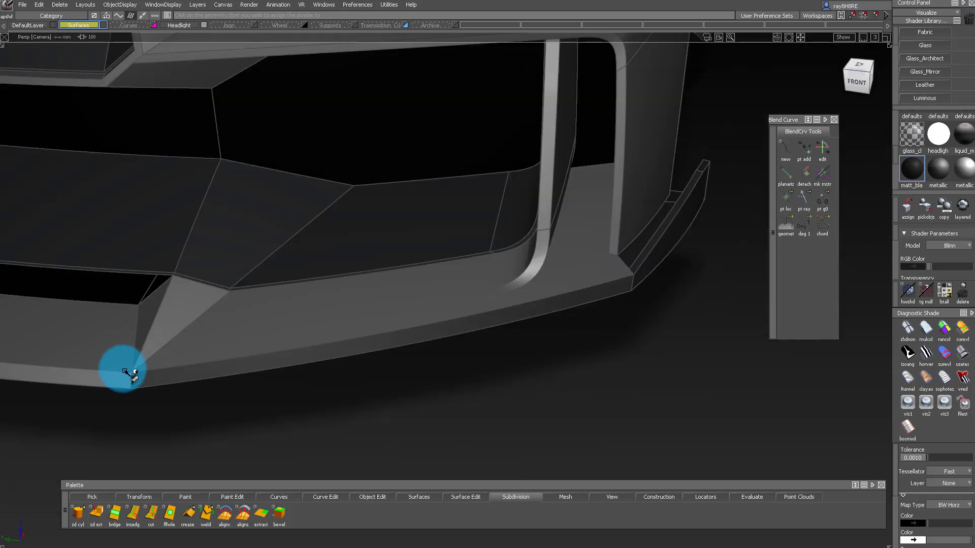
pyautogui.keyDown('alt'); pyautogui.keyDown('shift'); pyautogui.moveTo(317, 272); pyautogui.dragTo(410, 333); pyautogui.keyUp('shift'); pyautogui.keyUp('alt')
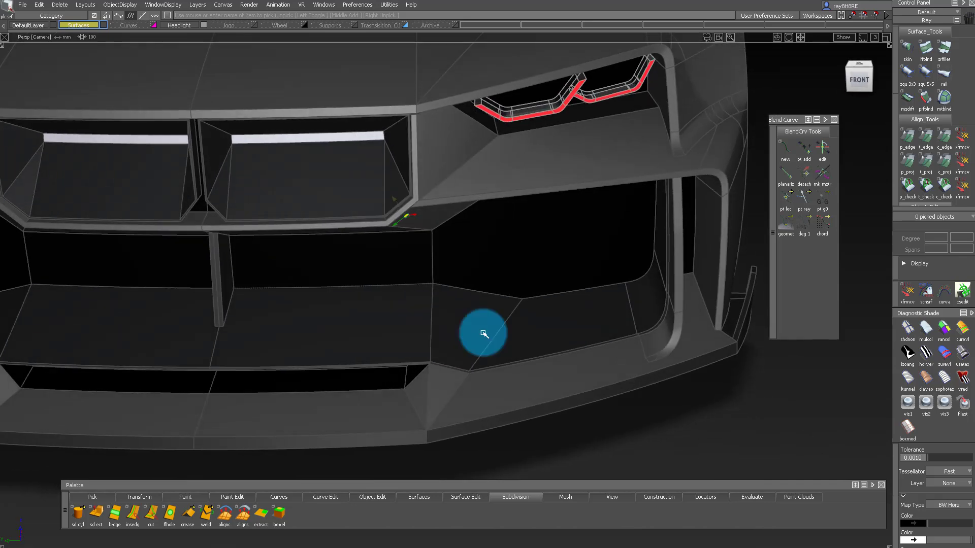